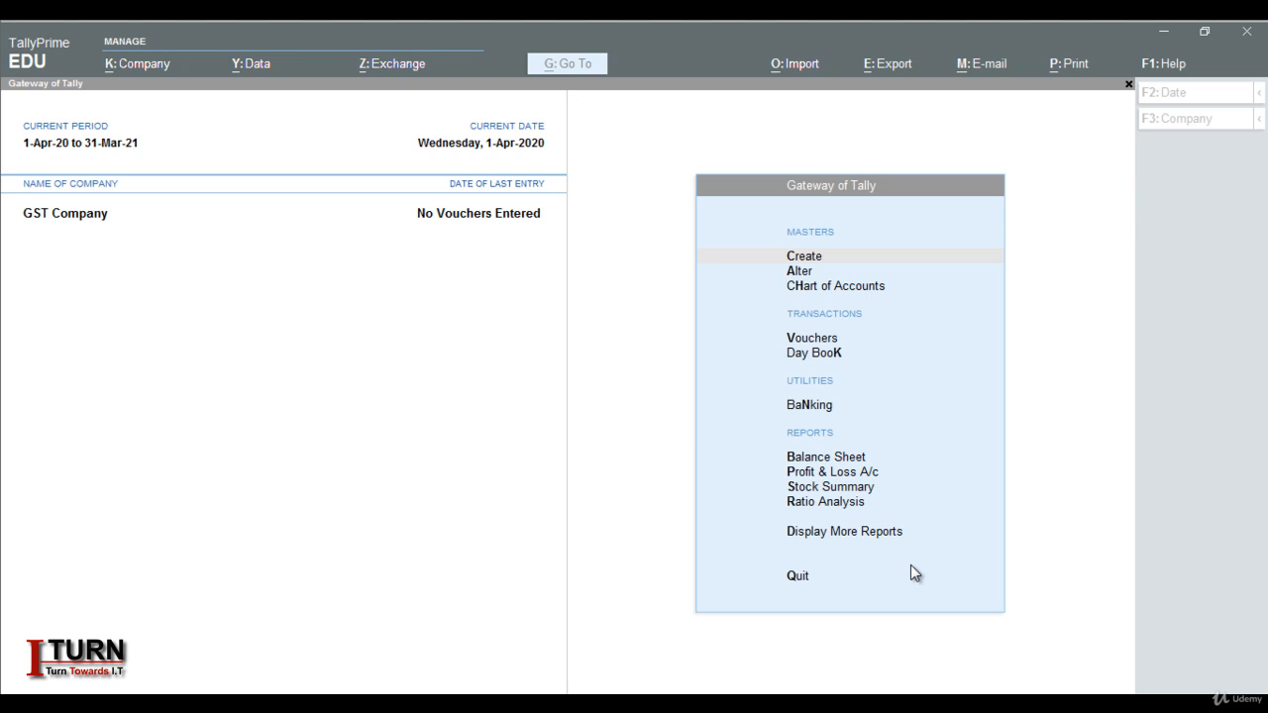
Enable GST in GST Company's features (F11) and bring up GST Details with Uttar Pradesh as state
left_click(670, 509)
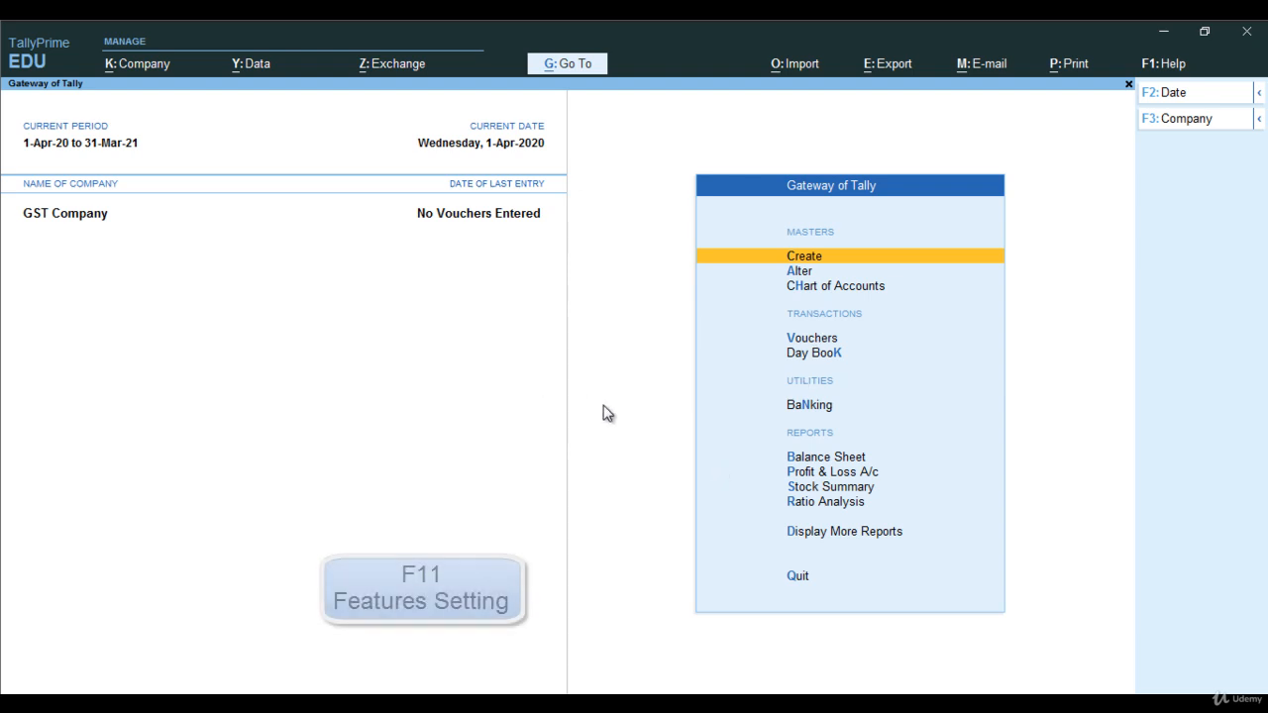
key("F11")
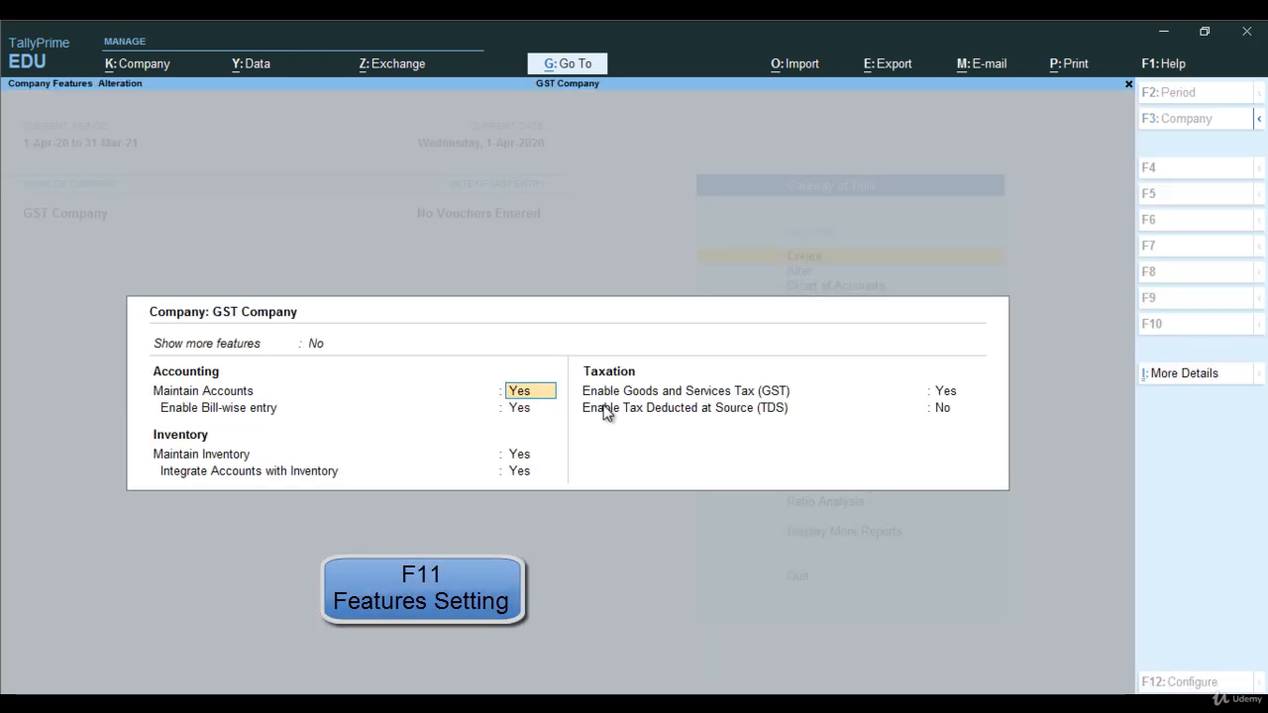
key("Return")
key("Return")
key("Return")
key("Return")
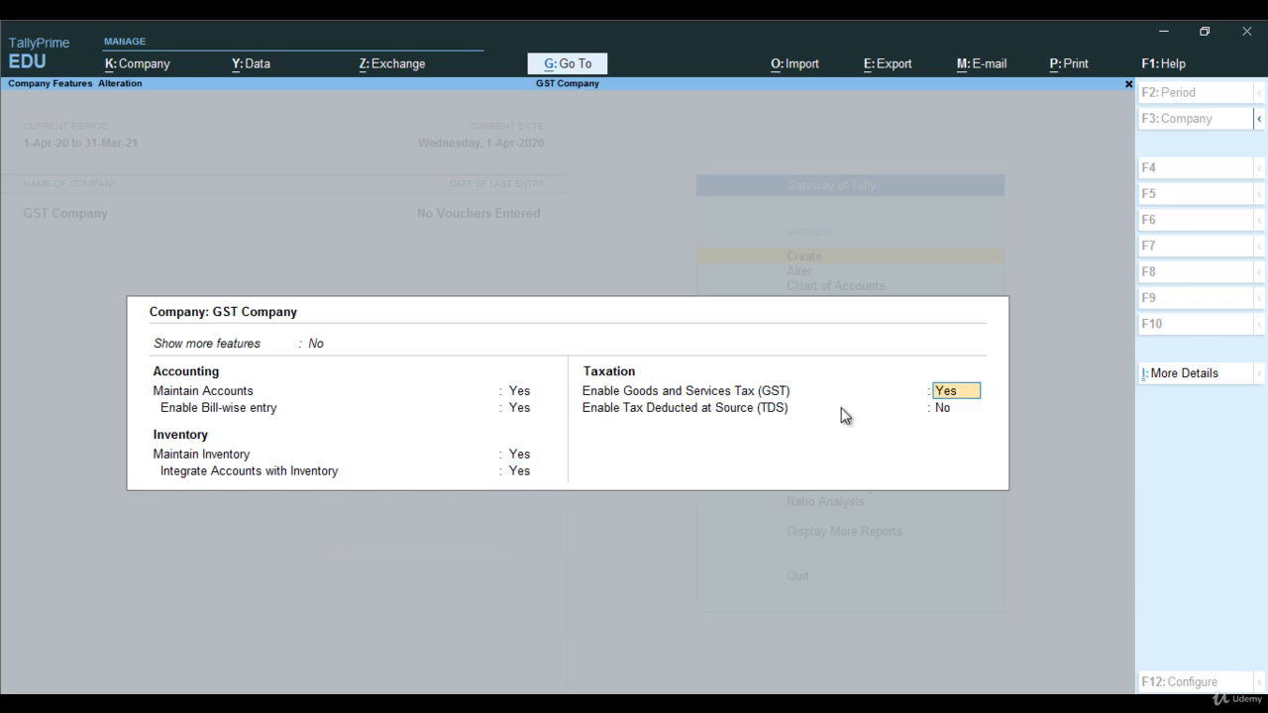
key("Return")
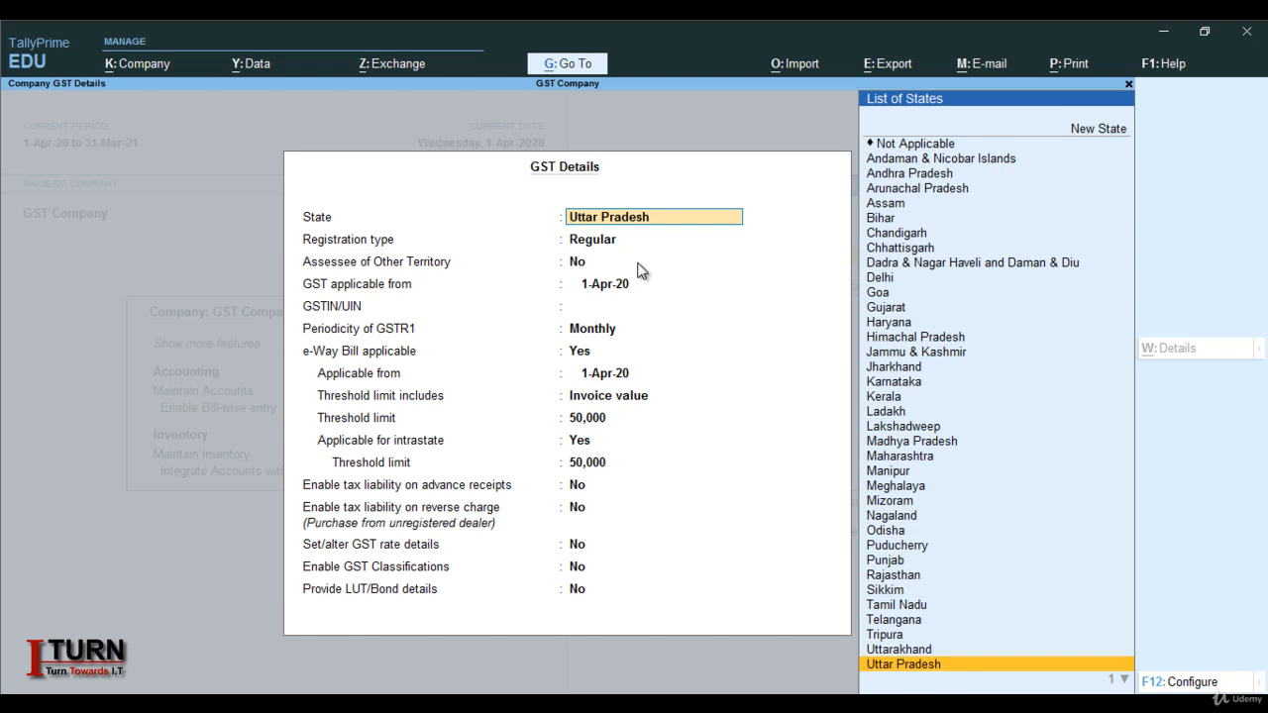
Keep Uttar Pradesh, Regular registration and the 1-Apr-20 start date, and enter the company's GSTIN
key("Return")
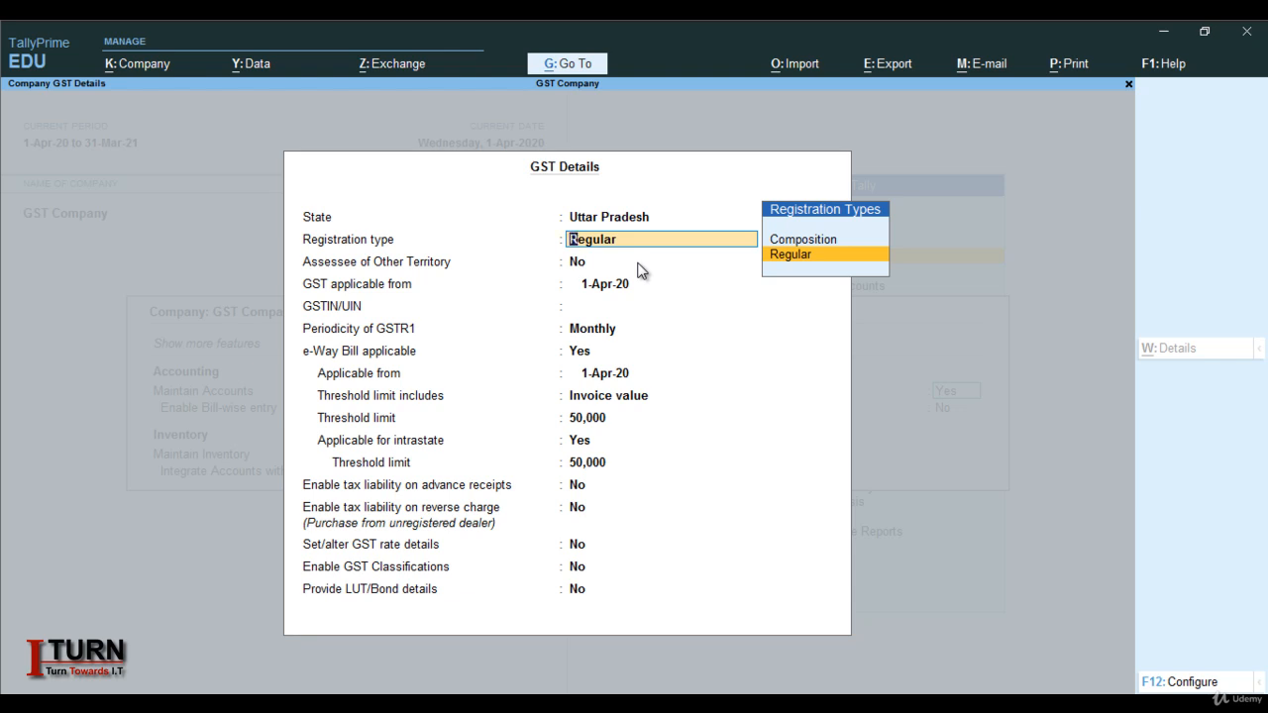
key("Return")
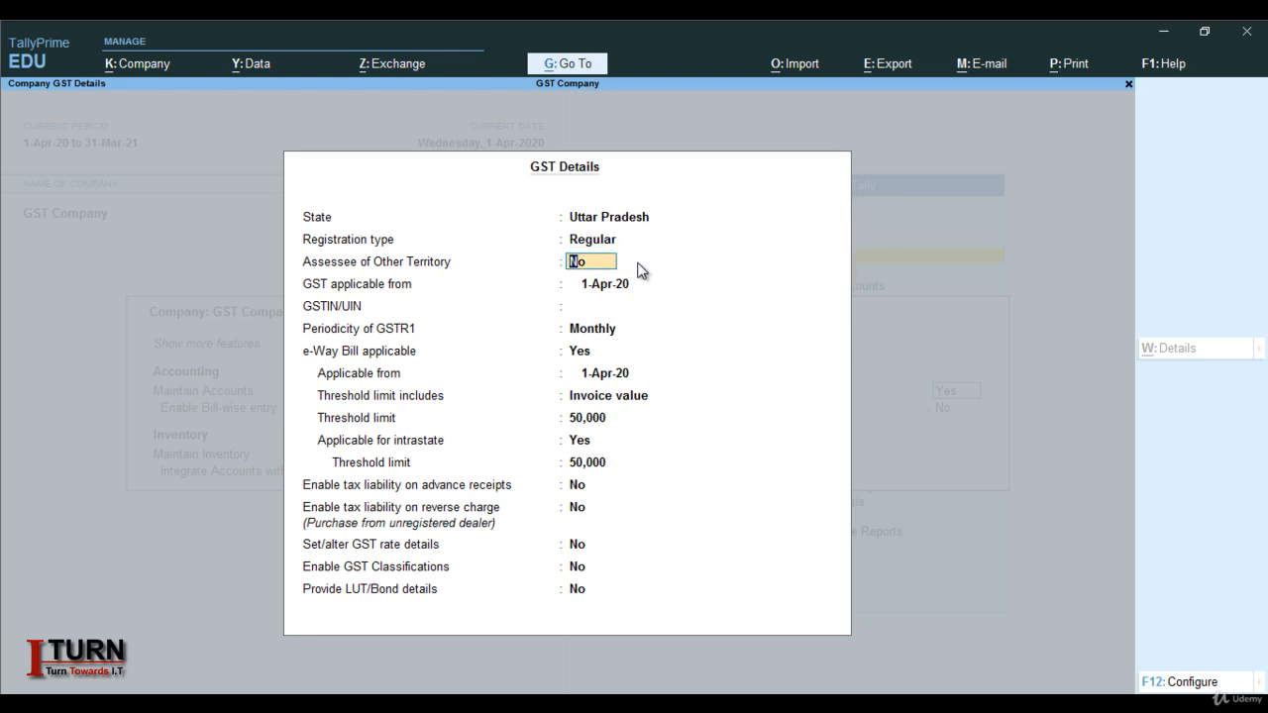
key("Return")
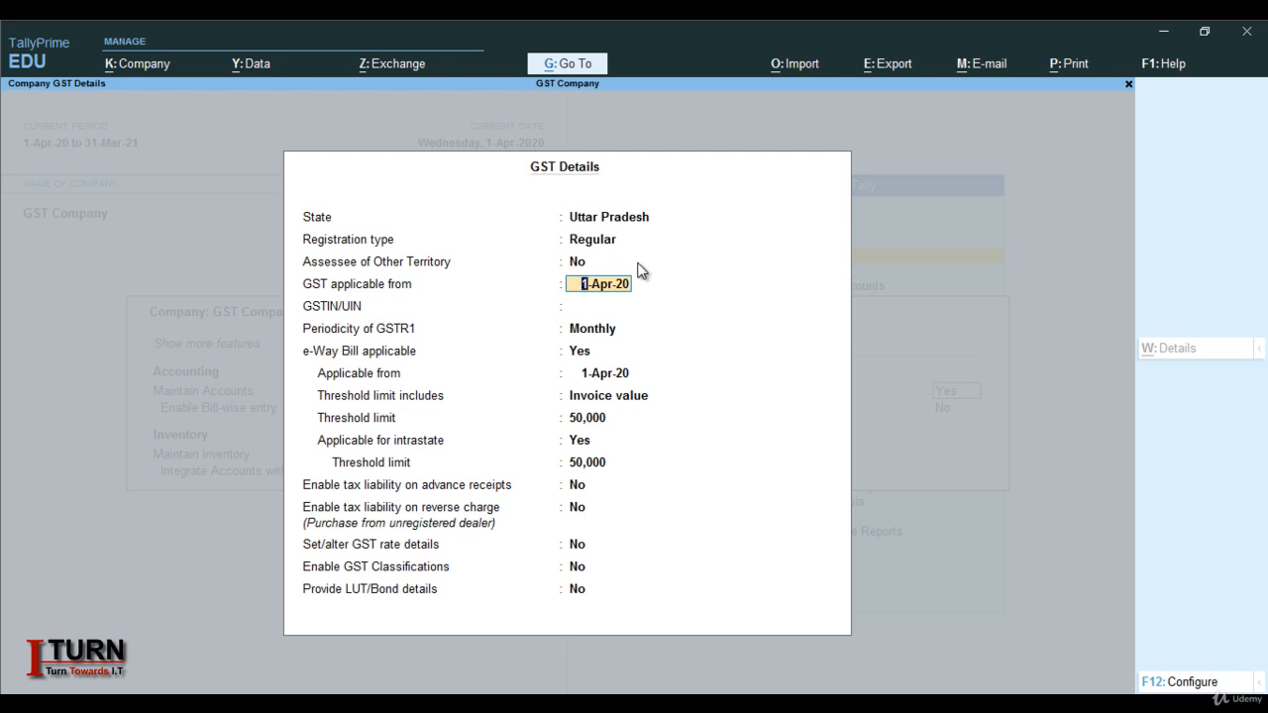
key("Return")
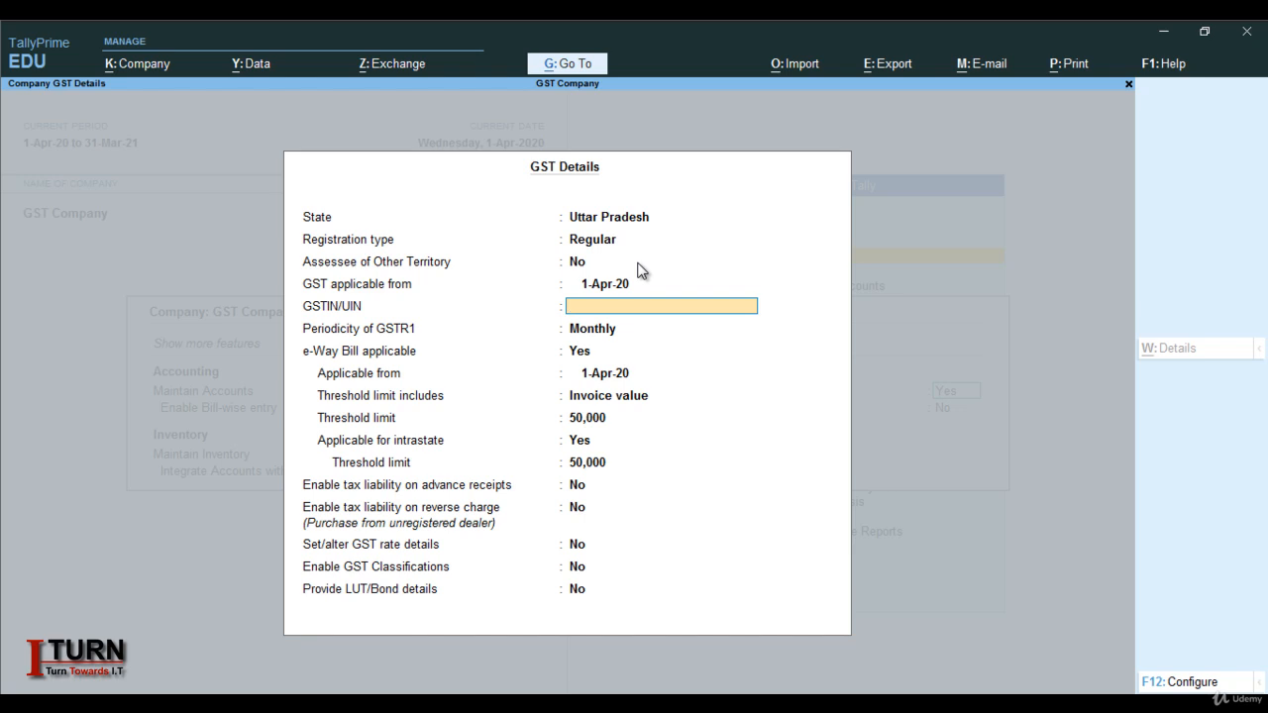
type("09FDGAFDGFDFSD")
key("Return")
key("Return")
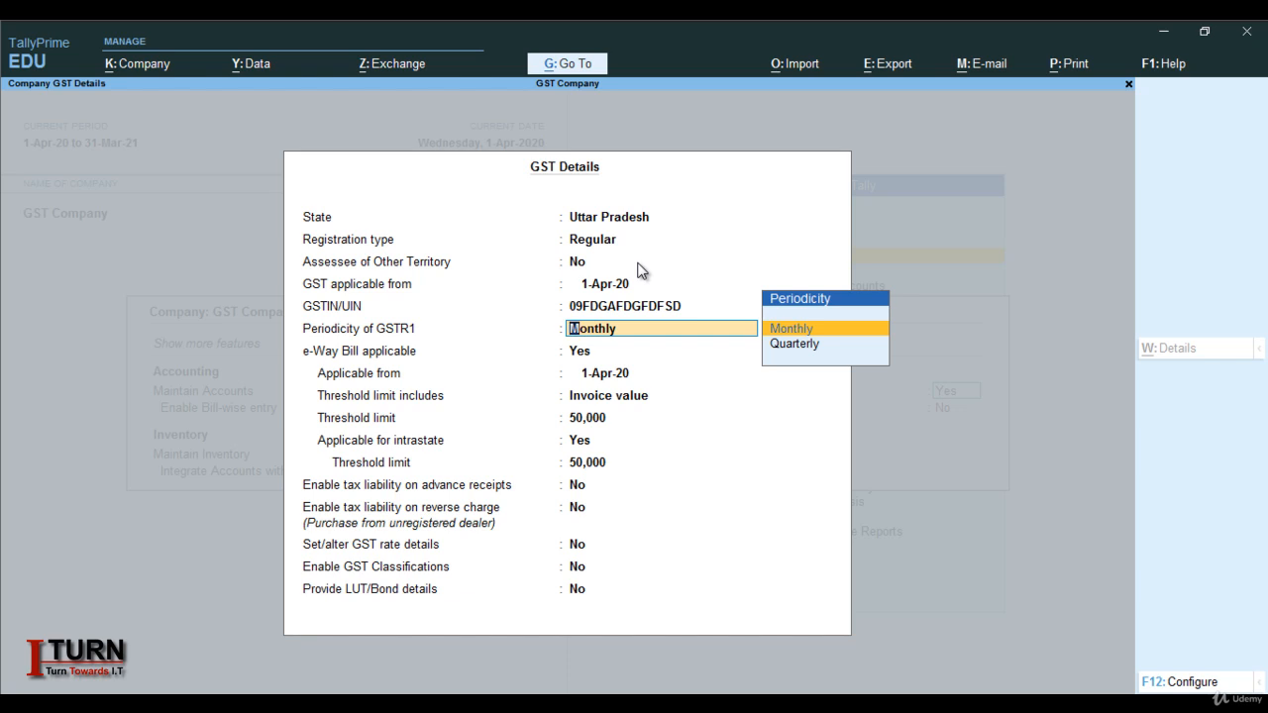
Keep Monthly GSTR1 periodicity, set e-Way Bill to No, and leave the remaining GST settings unchanged
key("Return")
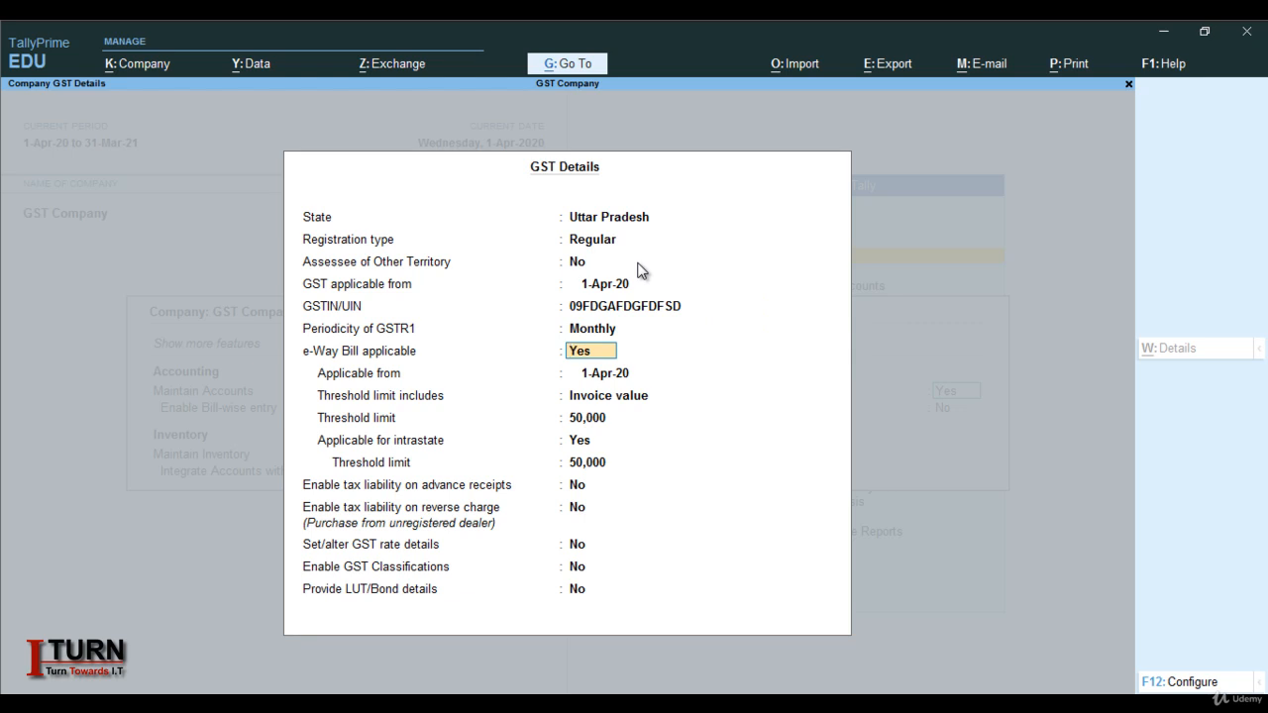
type("n")
key("Return")
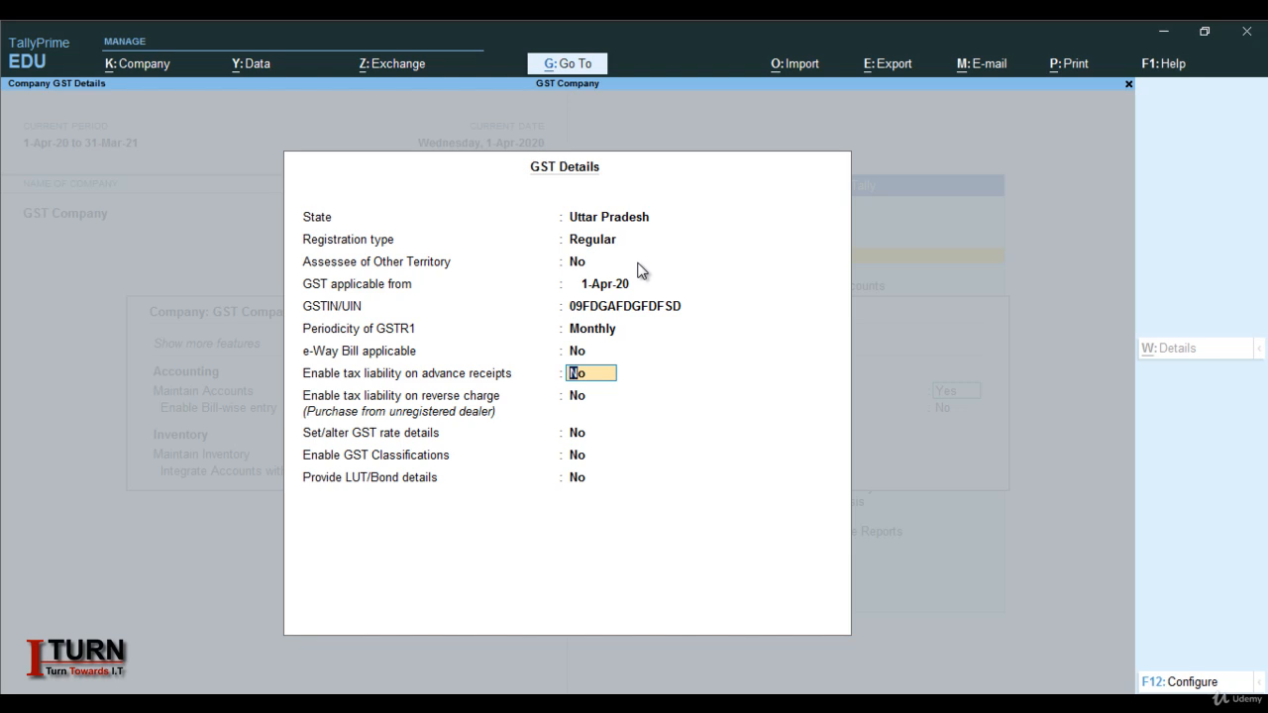
key("Return")
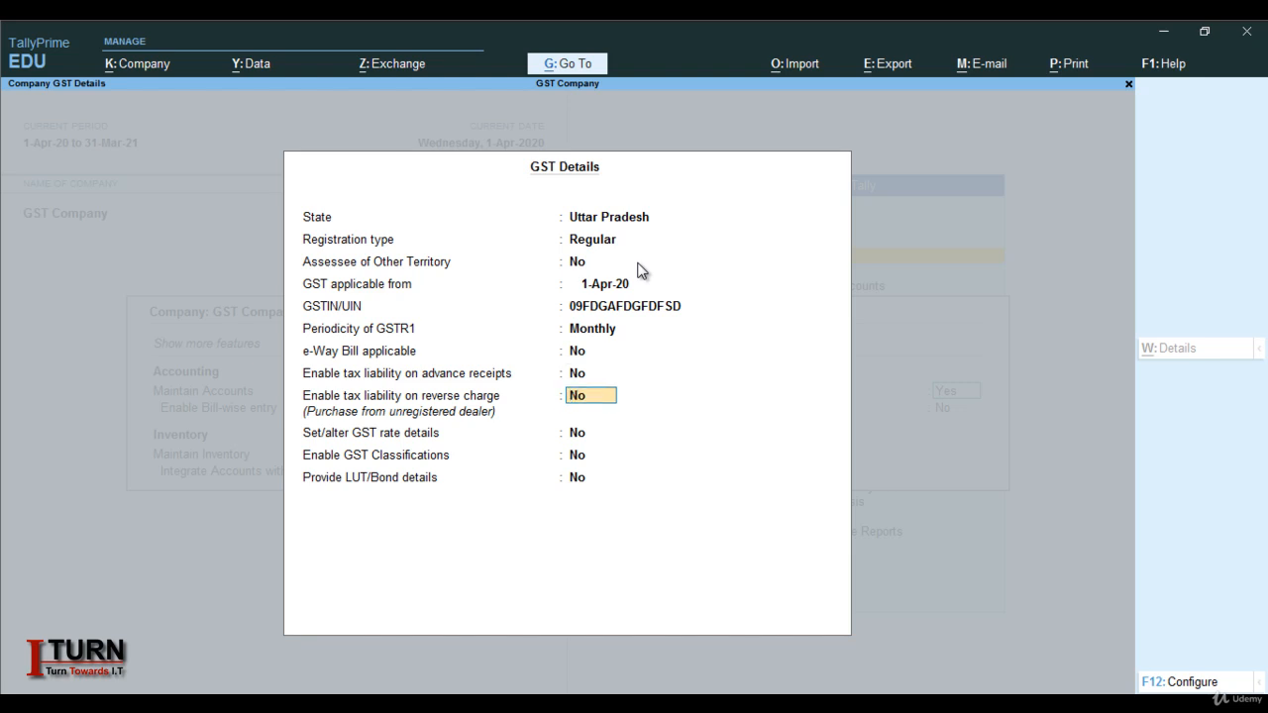
key("Return")
key("Return")
key("Return")
key("Return")
Confirm the GST details and accept the company features to return to the Gateway of Tally
key("y")
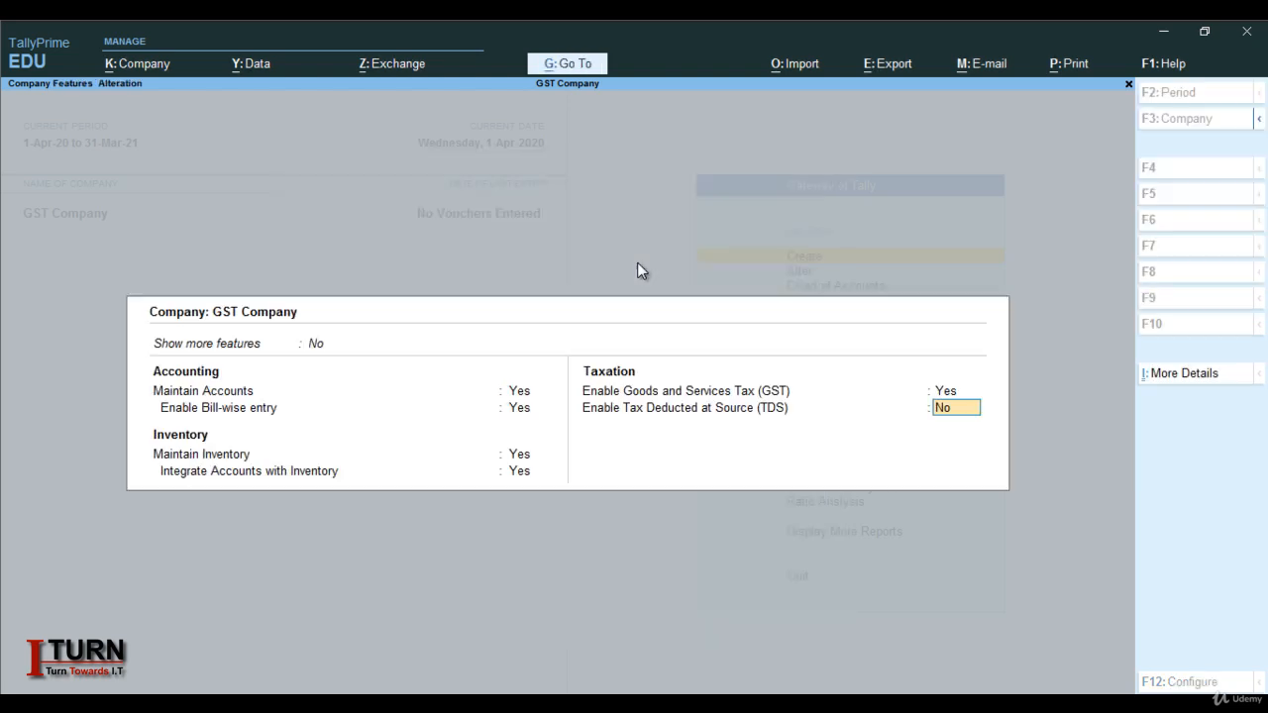
key("Return")
key("y")
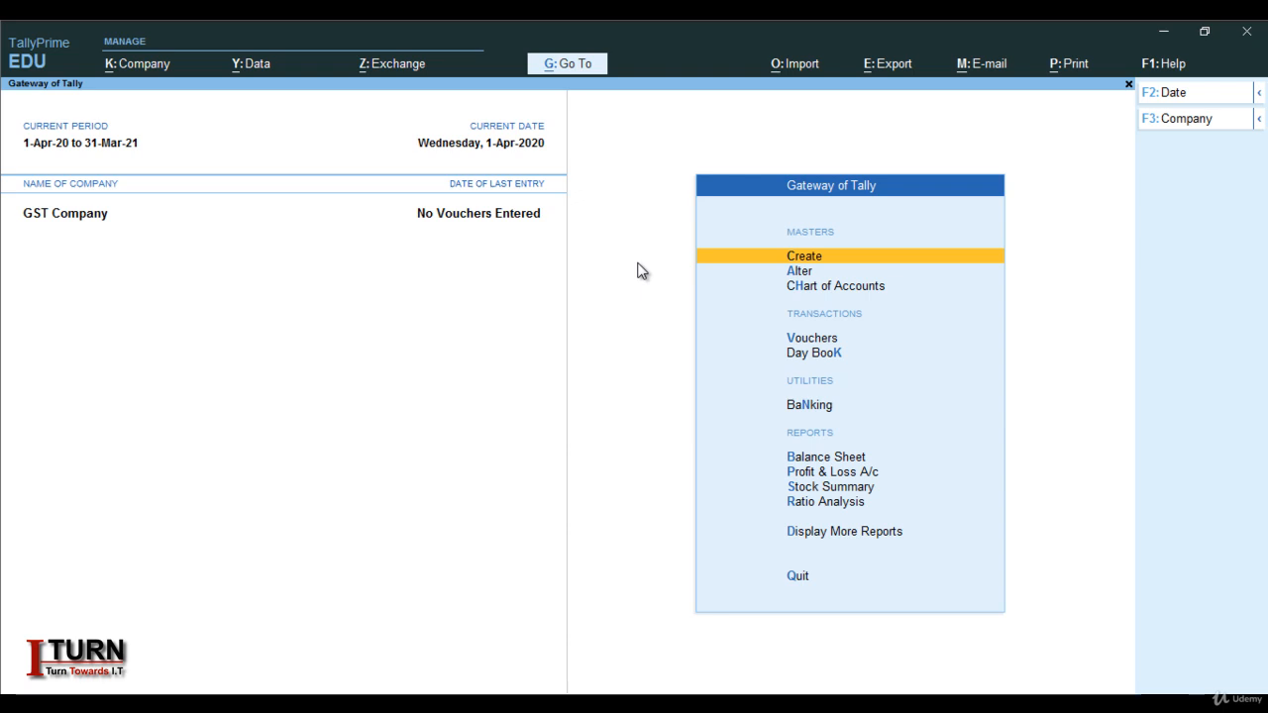
Start Purchase voucher No. 1 with supplier invoice 123 dated 1-Apr-20, and begin a new party ledger
key("Down")
key("Down")
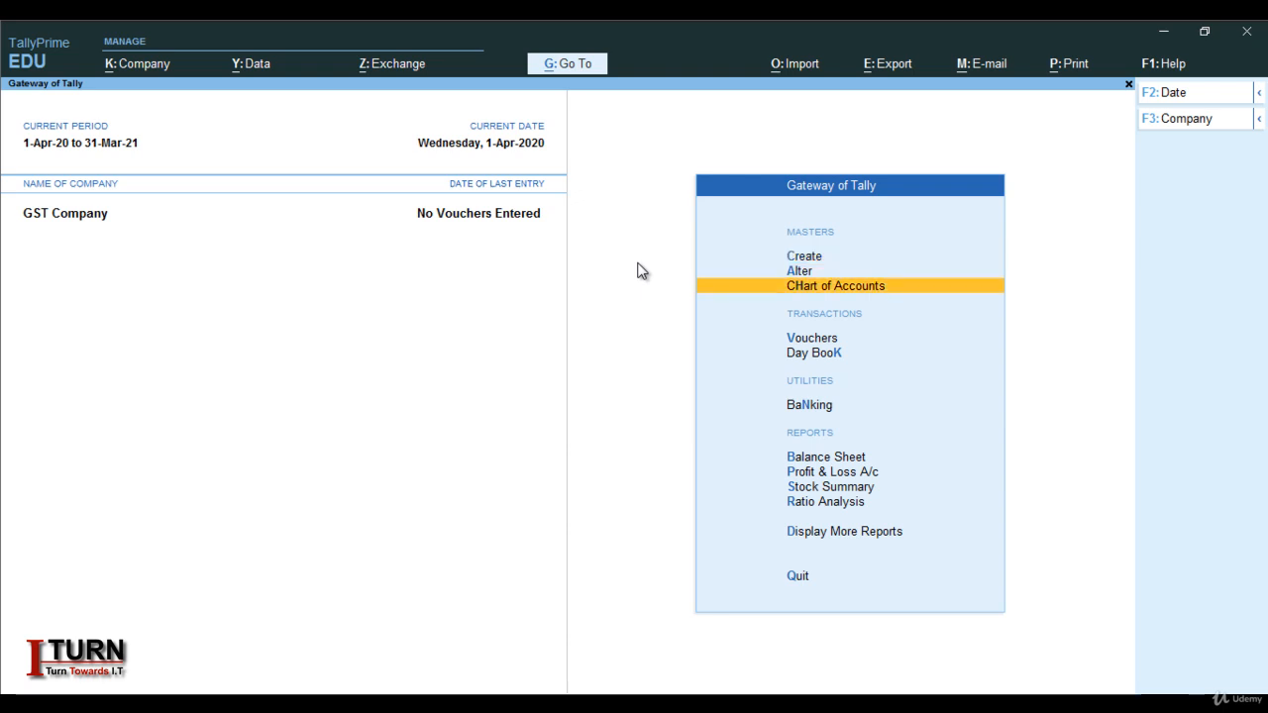
key("Down")
key("Return")
key("F9")
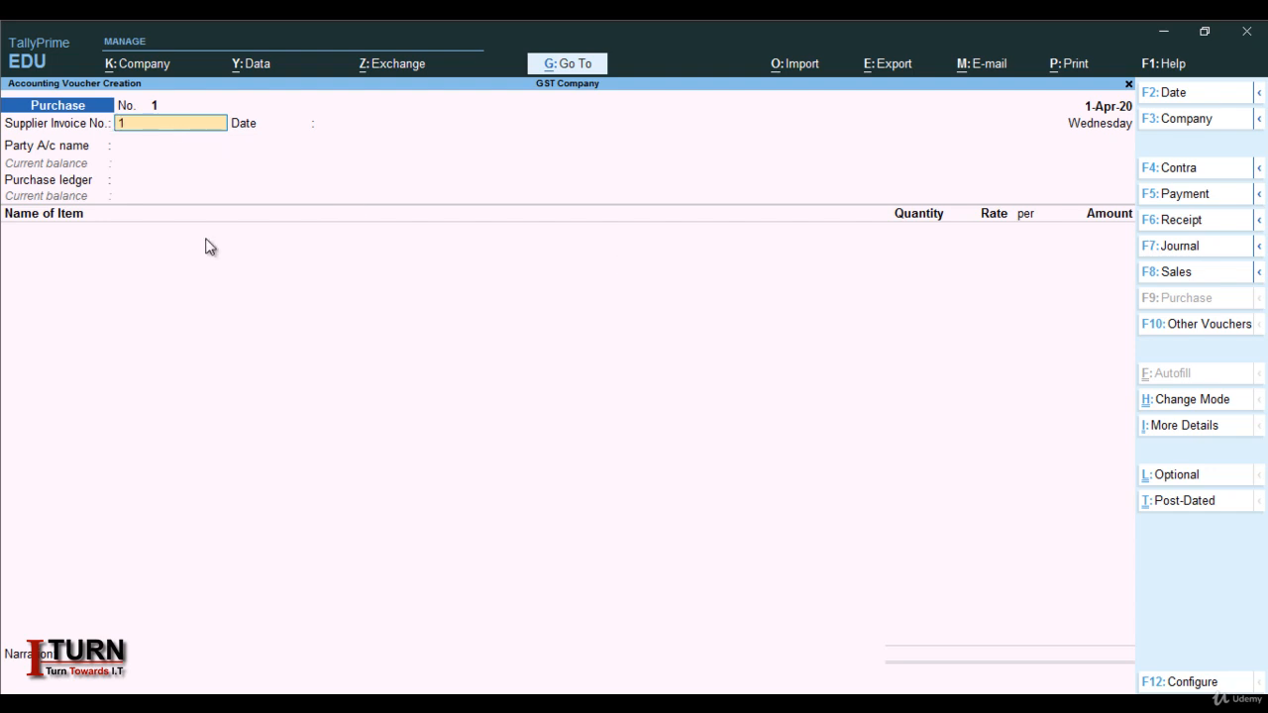
type("23")
key("Return")
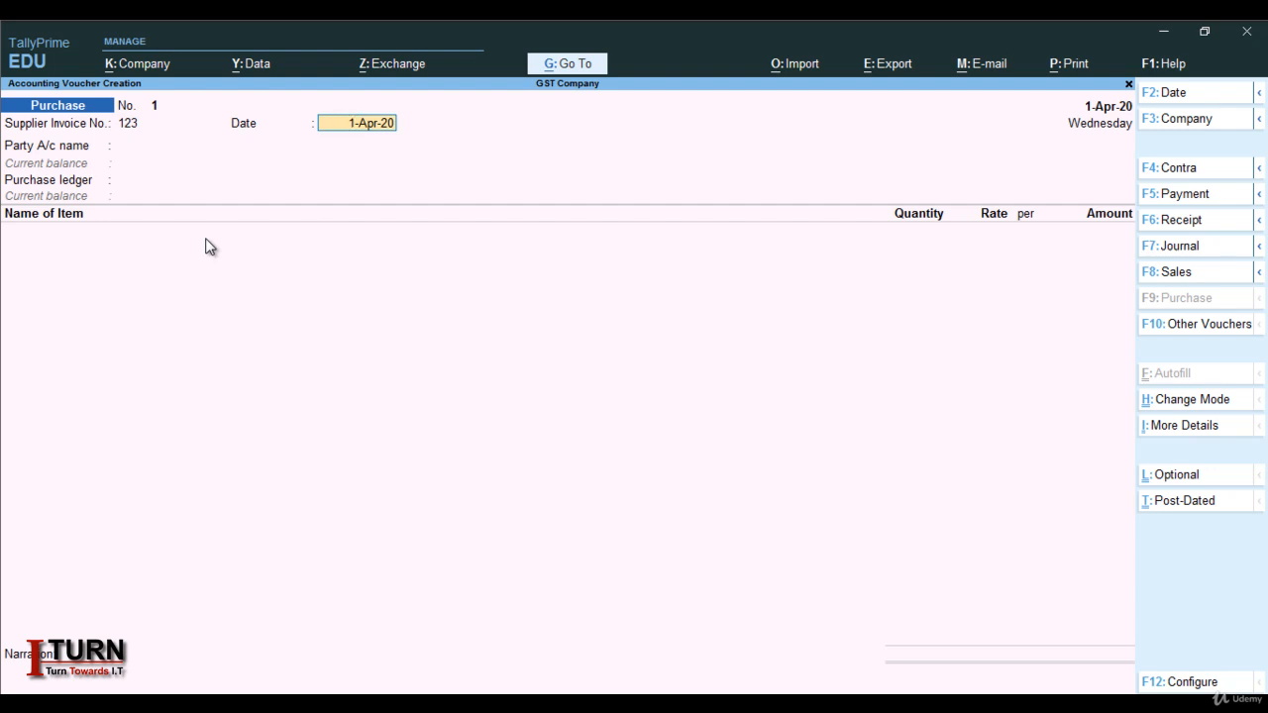
key("Return")
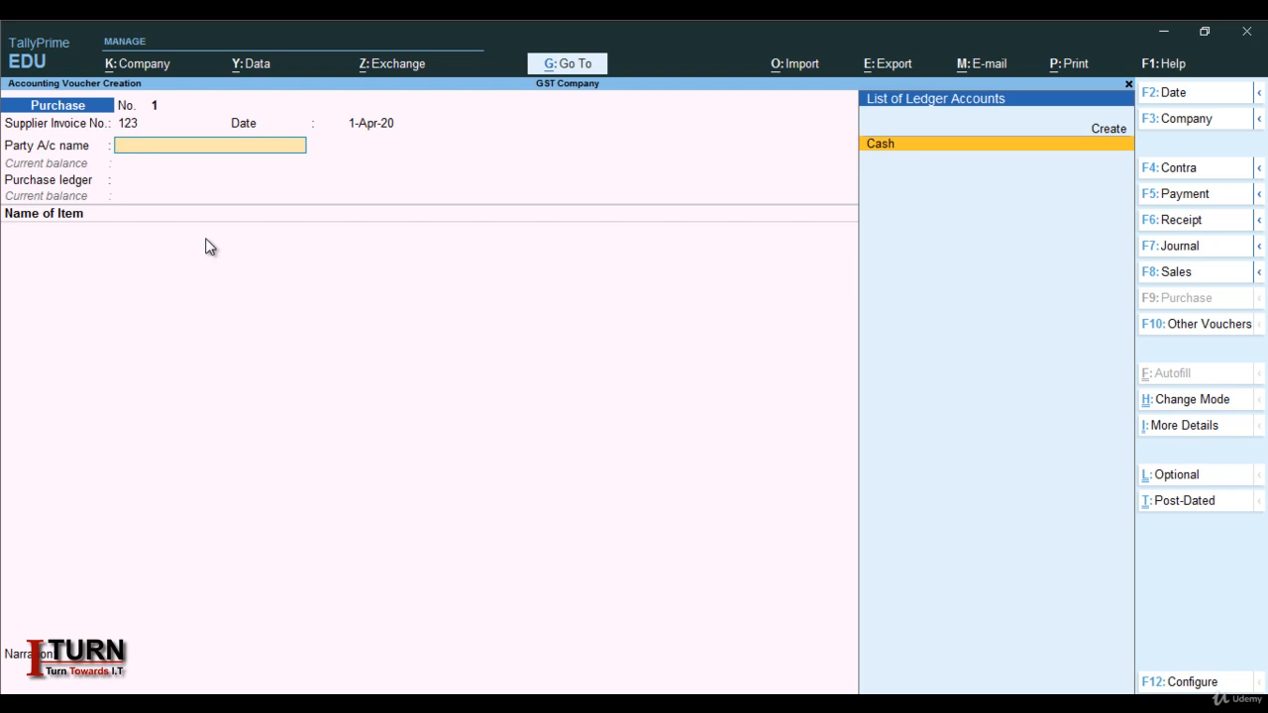
key("alt+c")
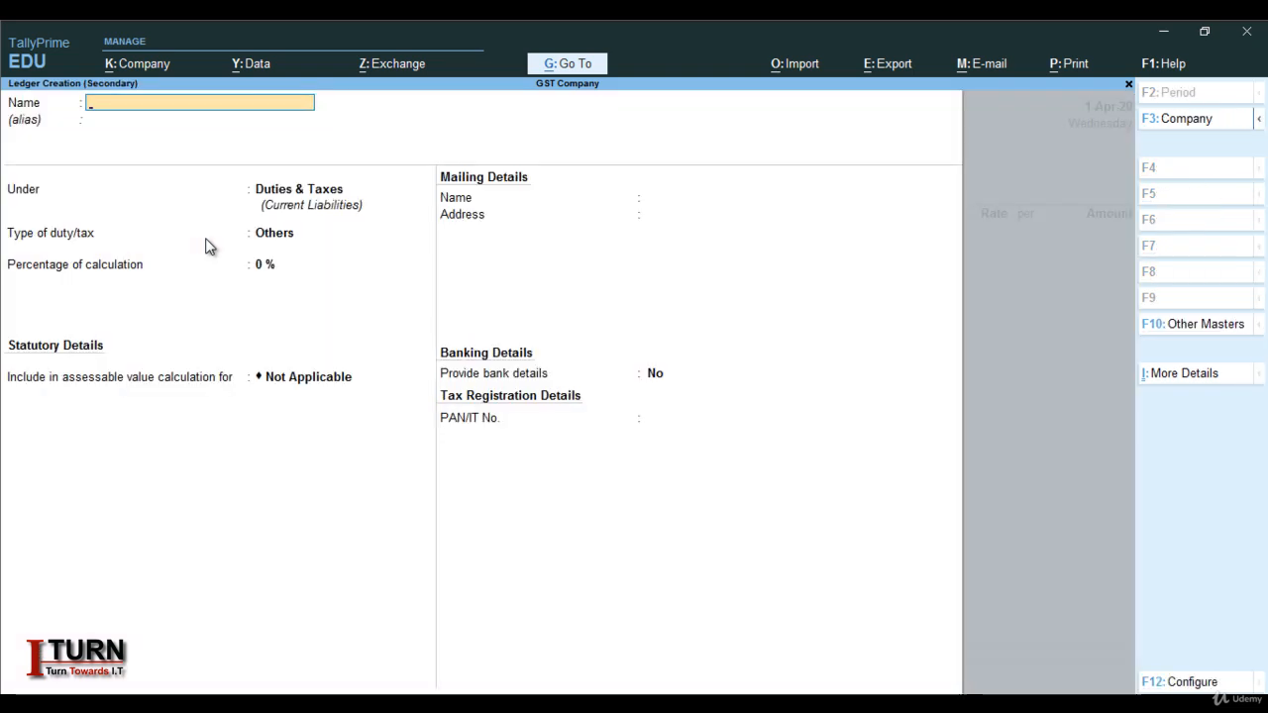
Name the new ledger Ram Enterprise and place it under Sundry Creditors
type("Ram Enterprise")
key("Return")
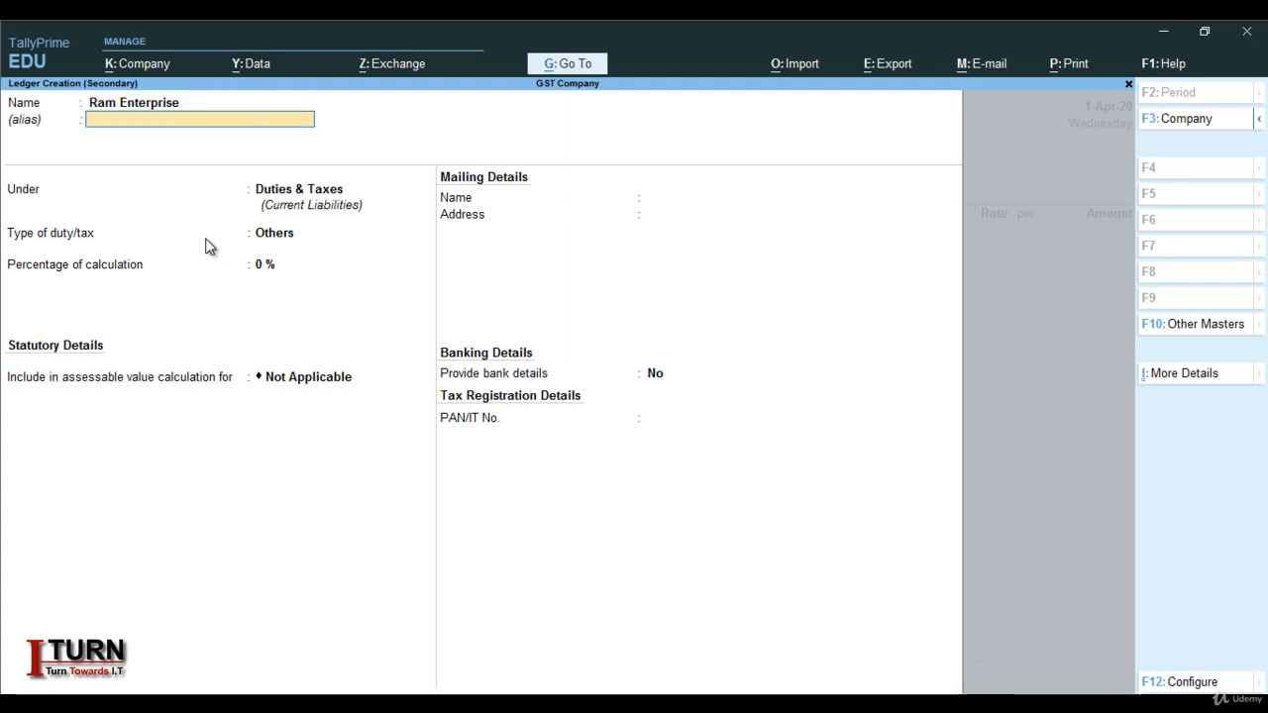
key("Return")
type("S")
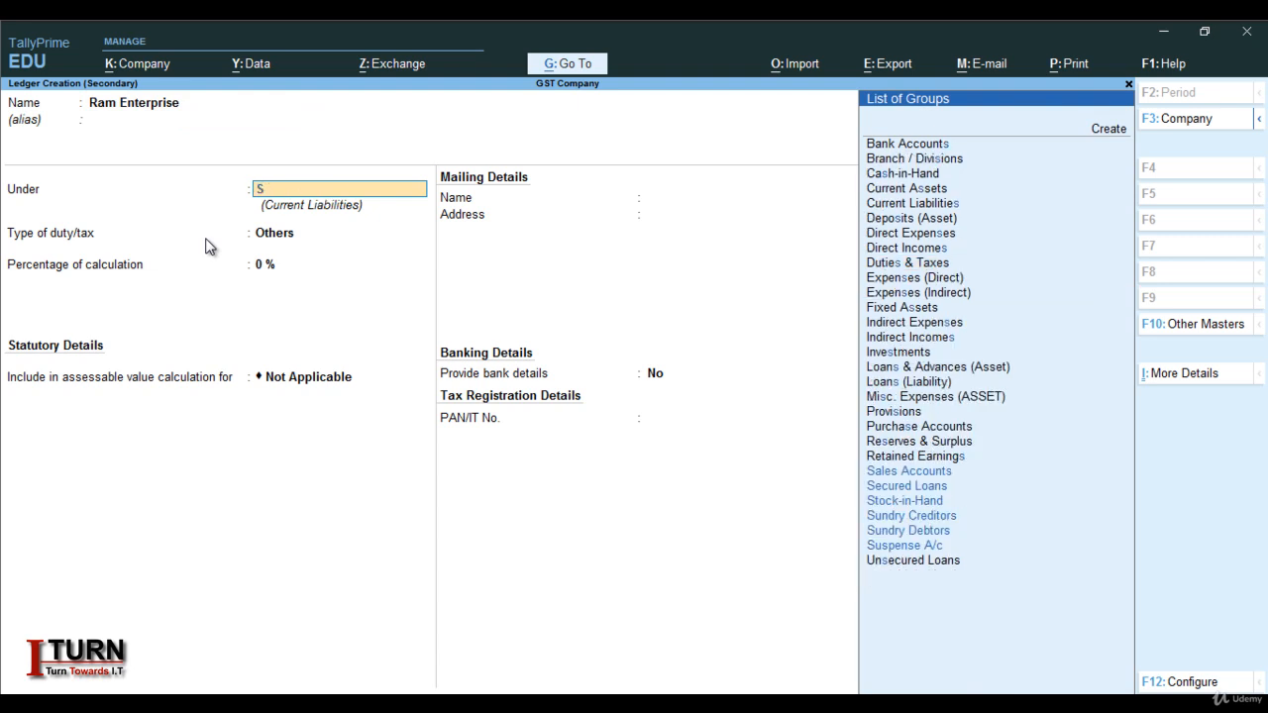
type("un")
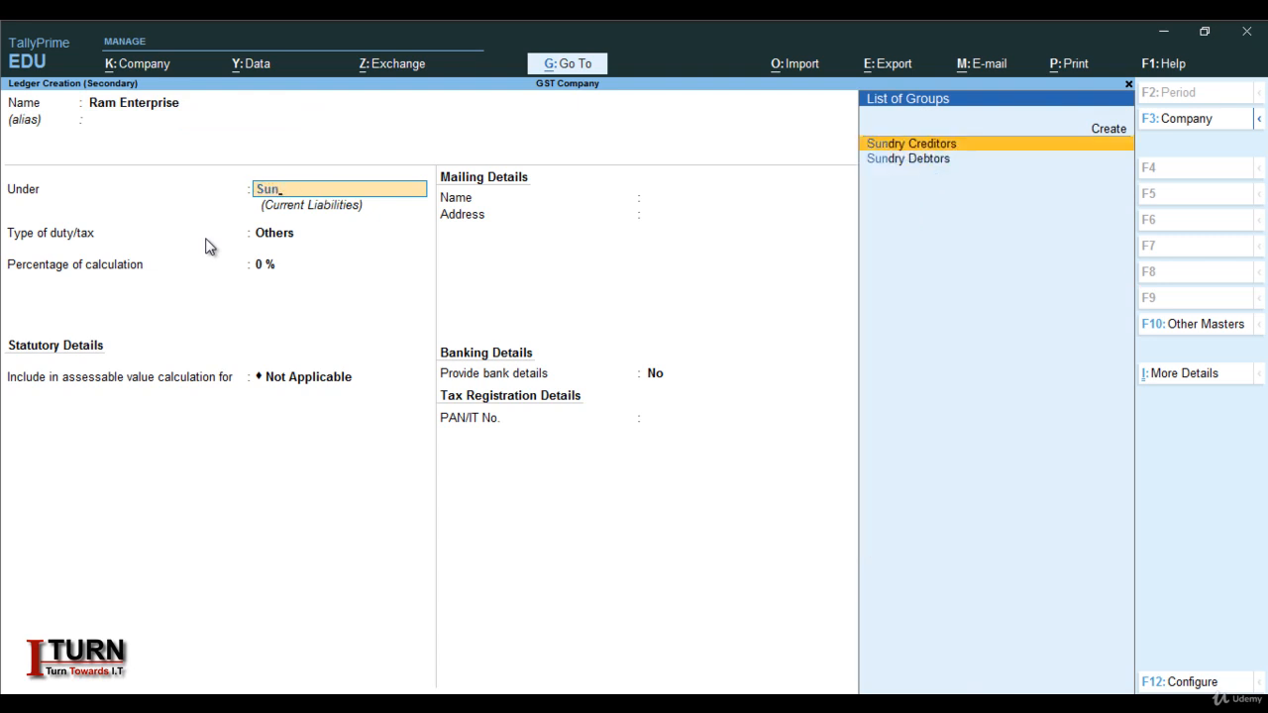
key("Return")
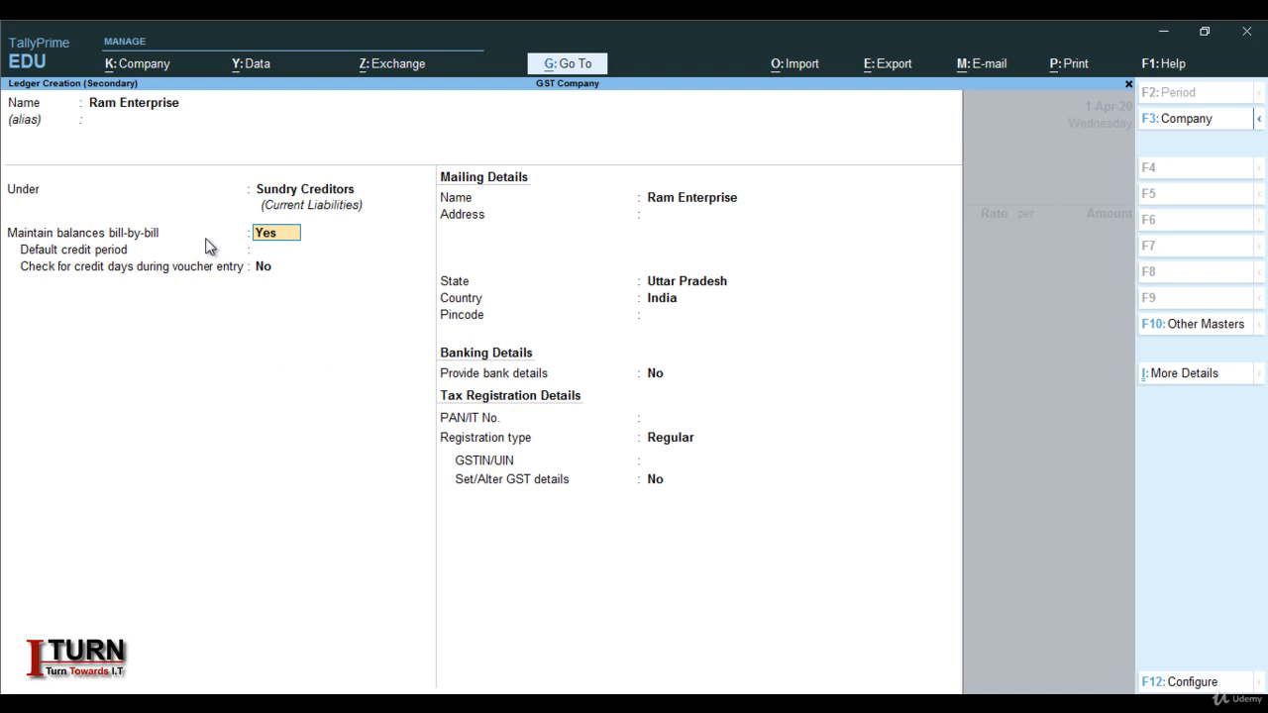
Give Ram Enterprise state Uttar Pradesh, Regular registration and its GSTIN, then save the ledger
key("Return")
key("Return")
key("Return")
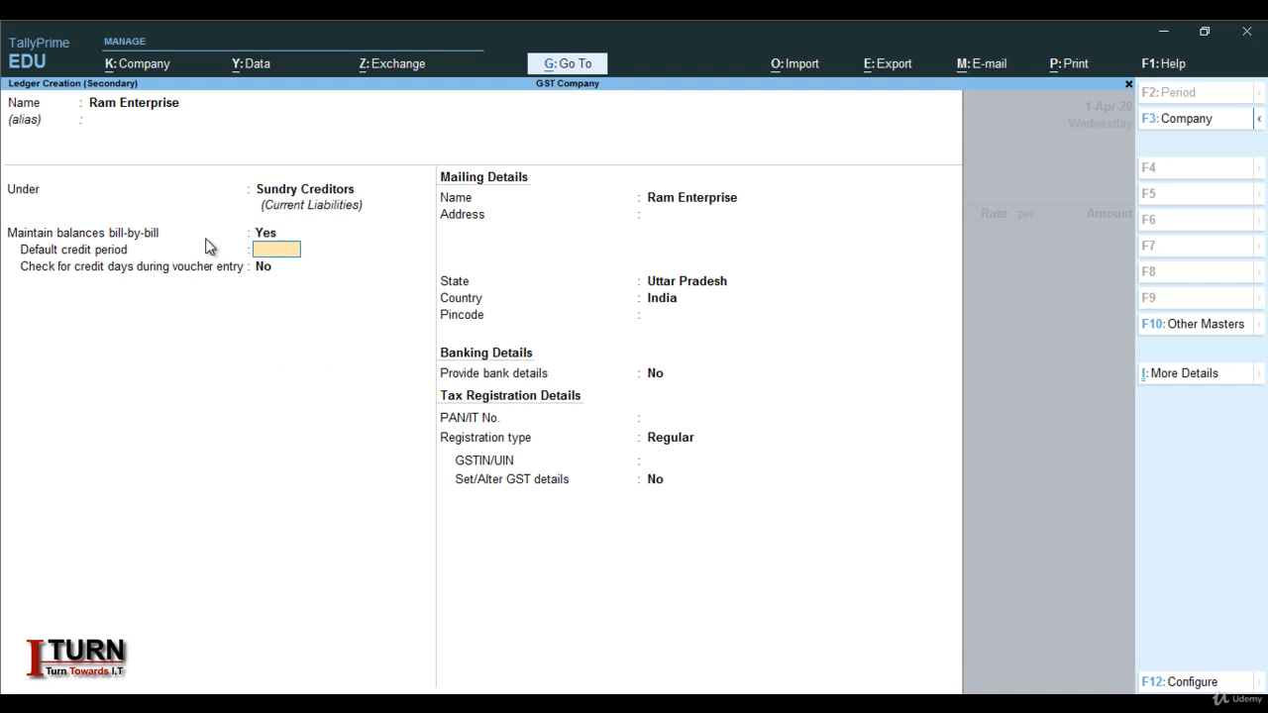
key("Return")
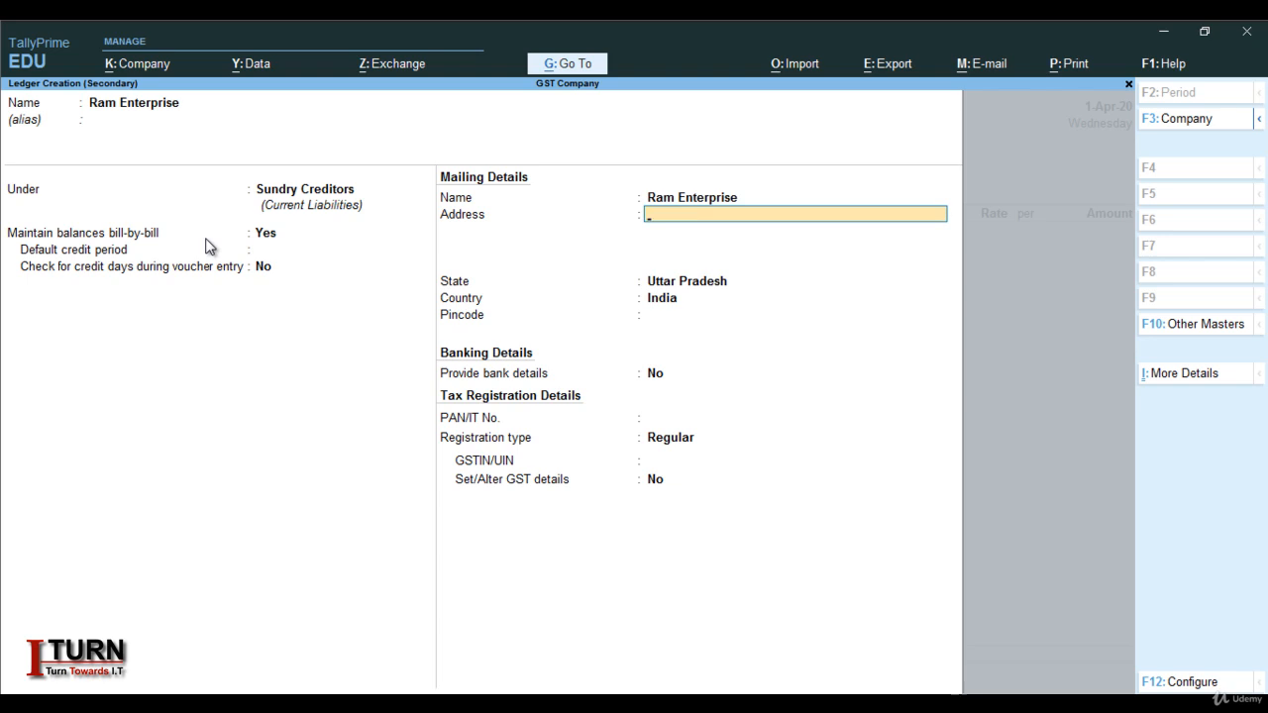
key("Return")
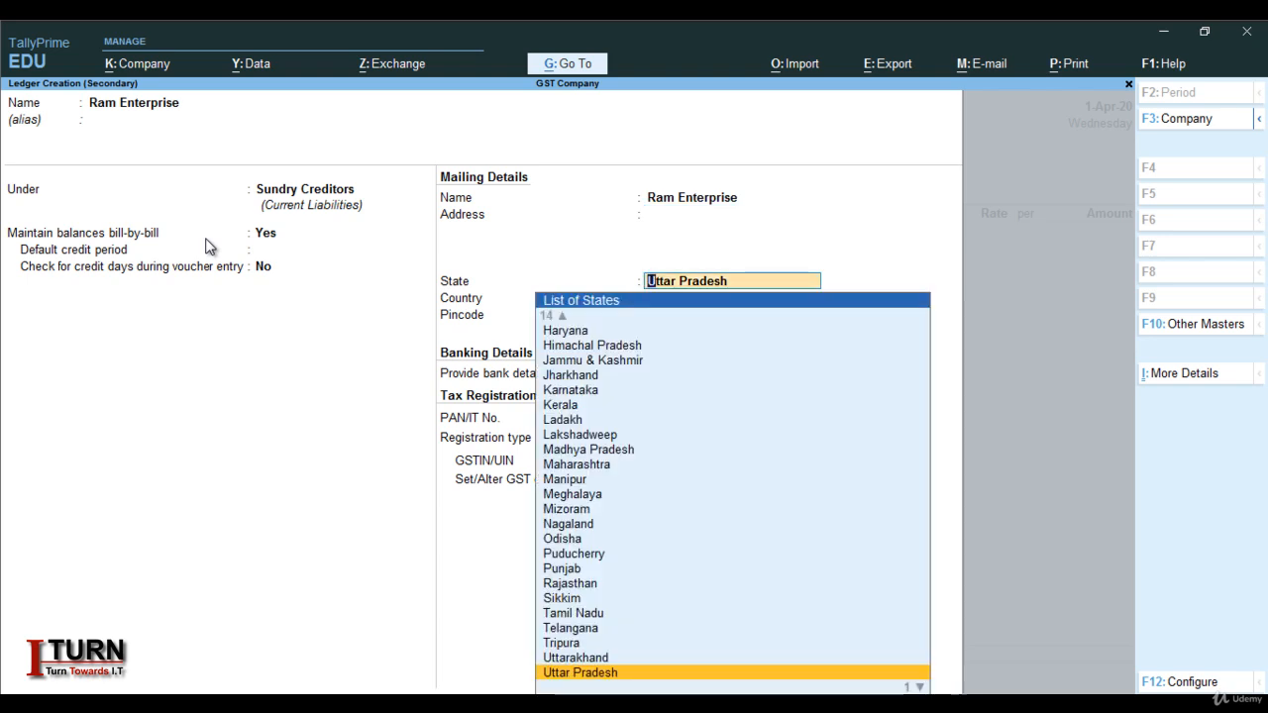
key("Return")
key("Return")
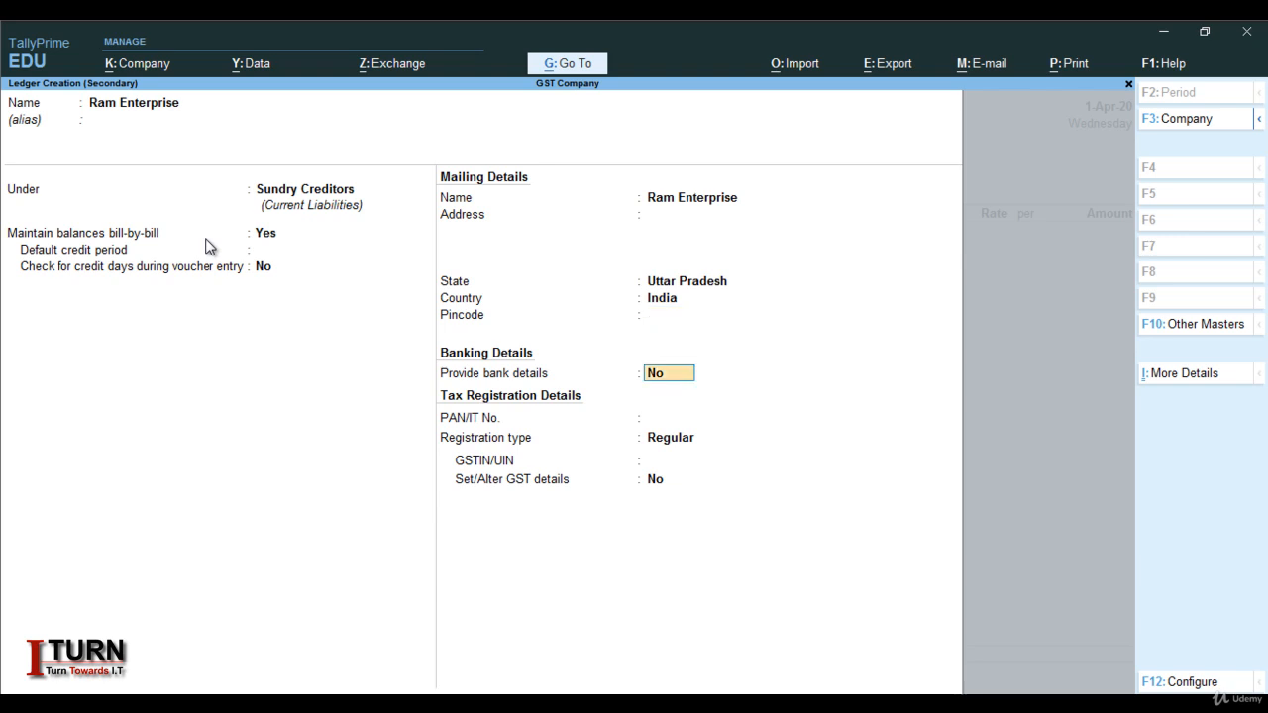
key("Return")
key("Return")
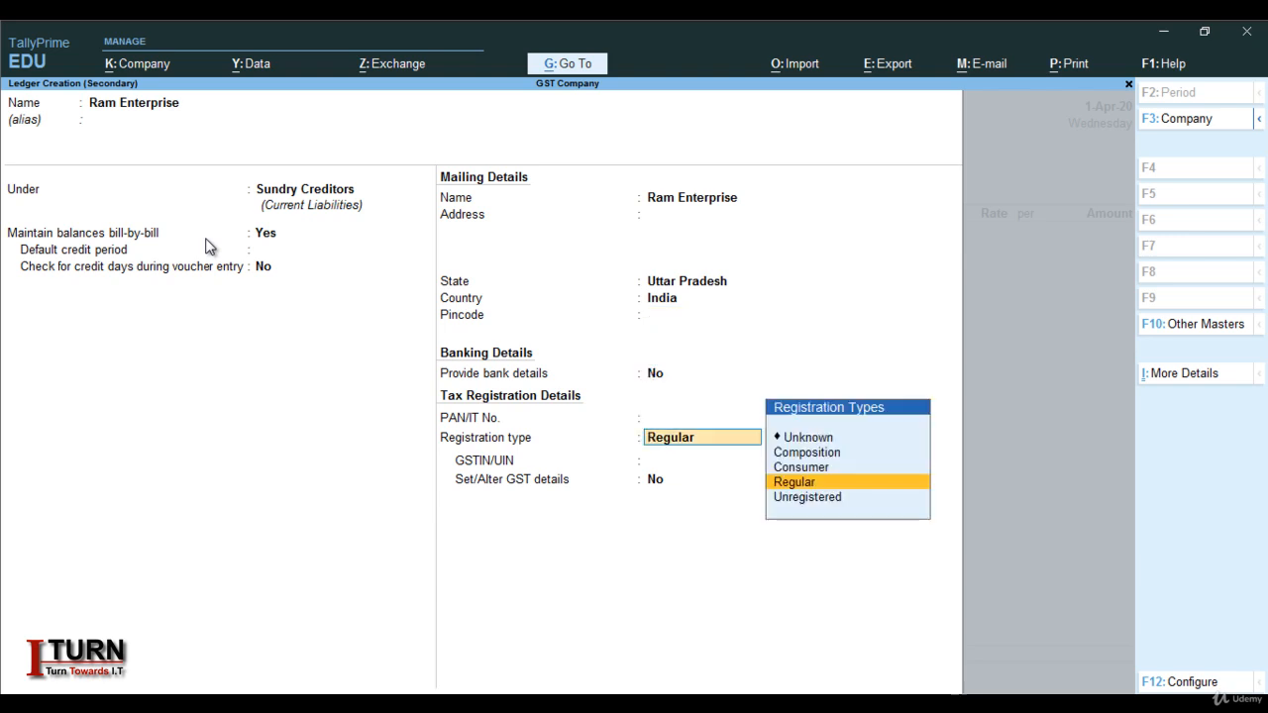
key("Return")
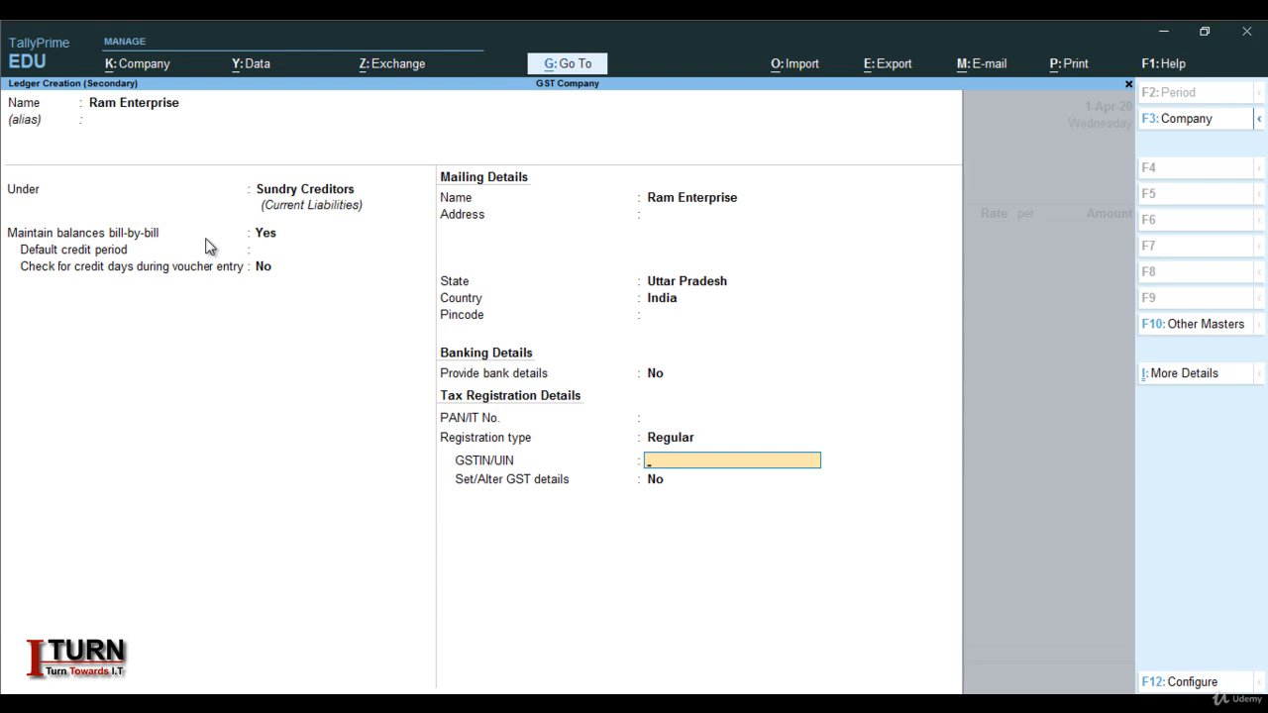
type("09FGDFGFDSFDF")
key("Return")
key("Return")
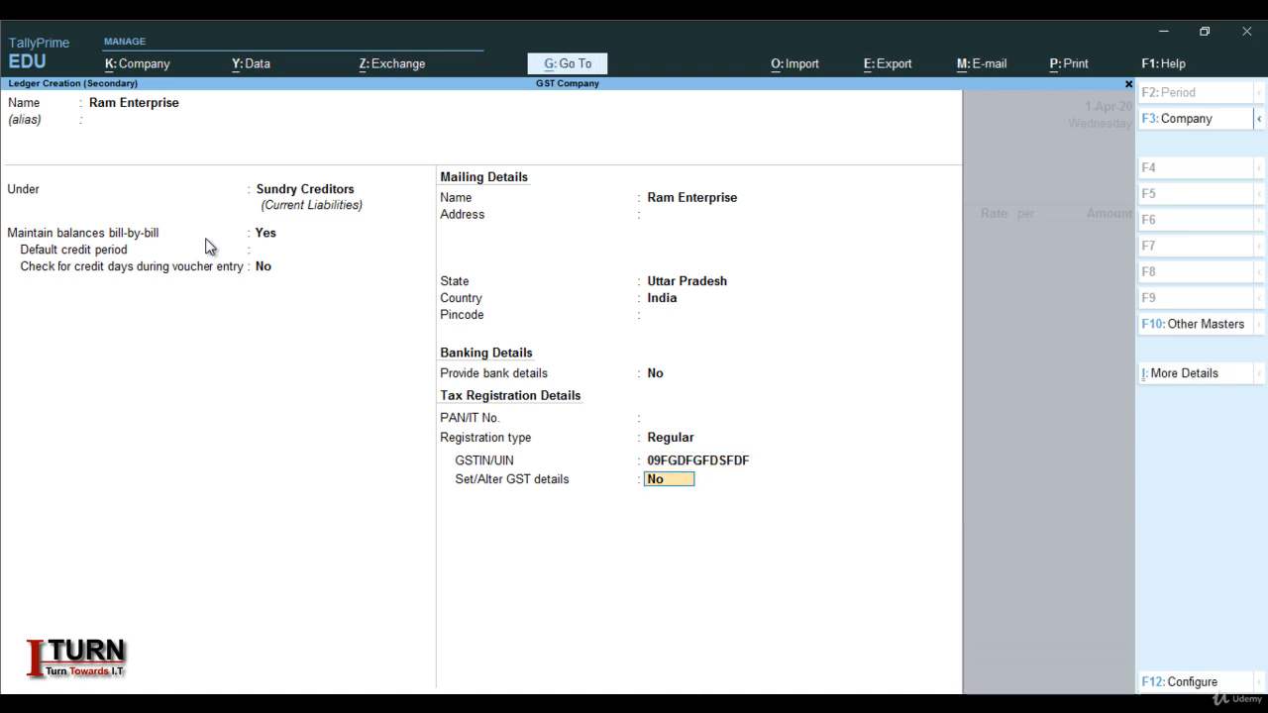
key("Return")
key("Return")
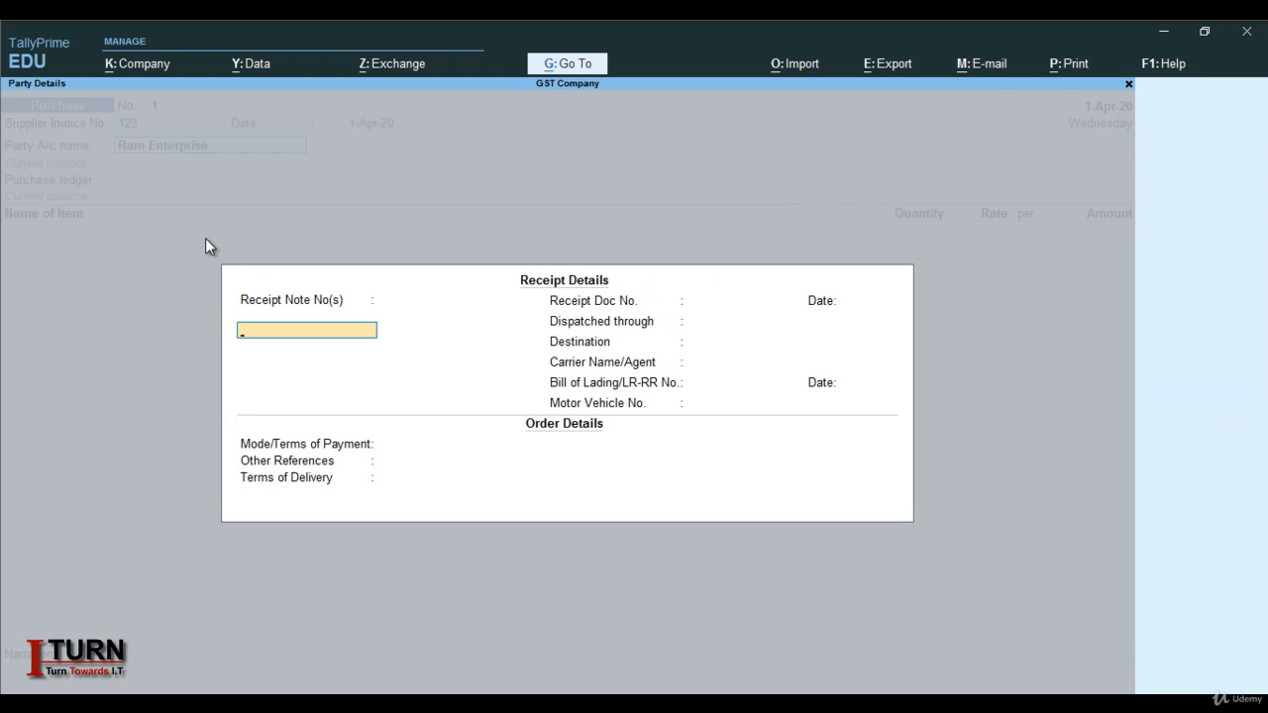
Leave receipt details empty, keep Uttar Pradesh as supplier state, and start a new purchase ledger
key("Return")
key("Return")
key("Return")
key("Return")
key("Return")
key("Return")
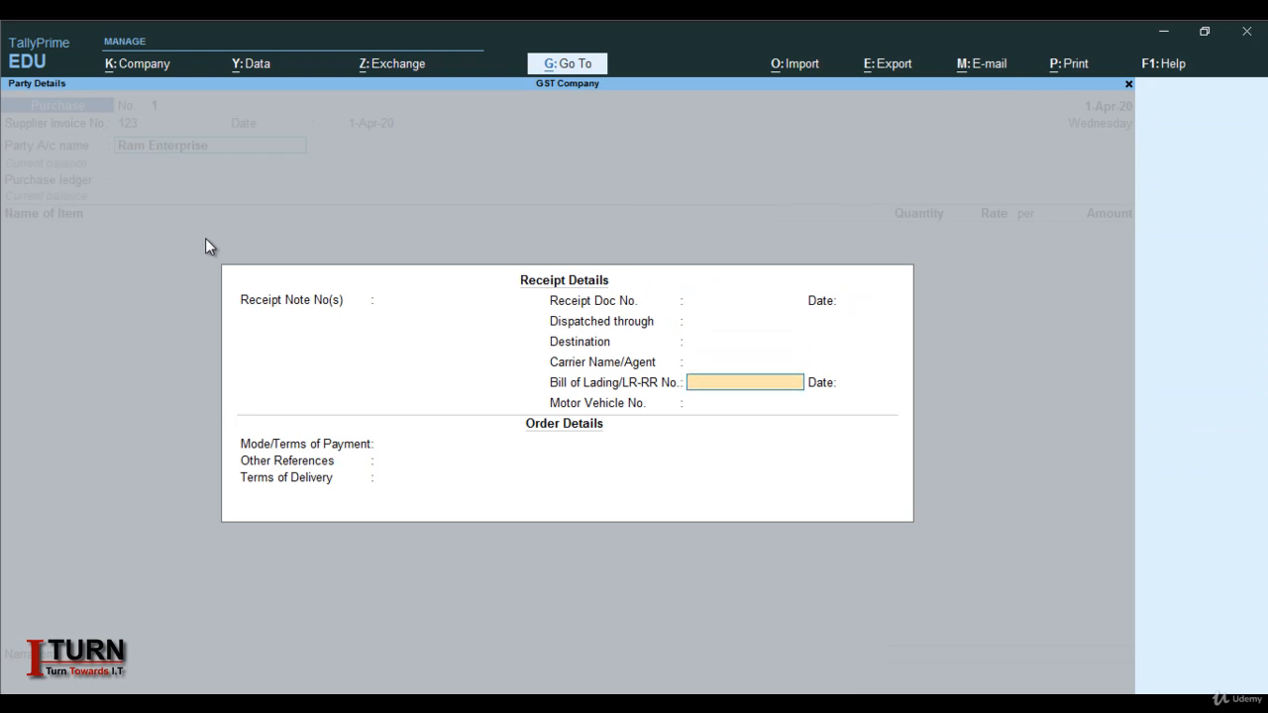
key("Return")
key("Return")
key("Return")
key("Return")
key("Return")
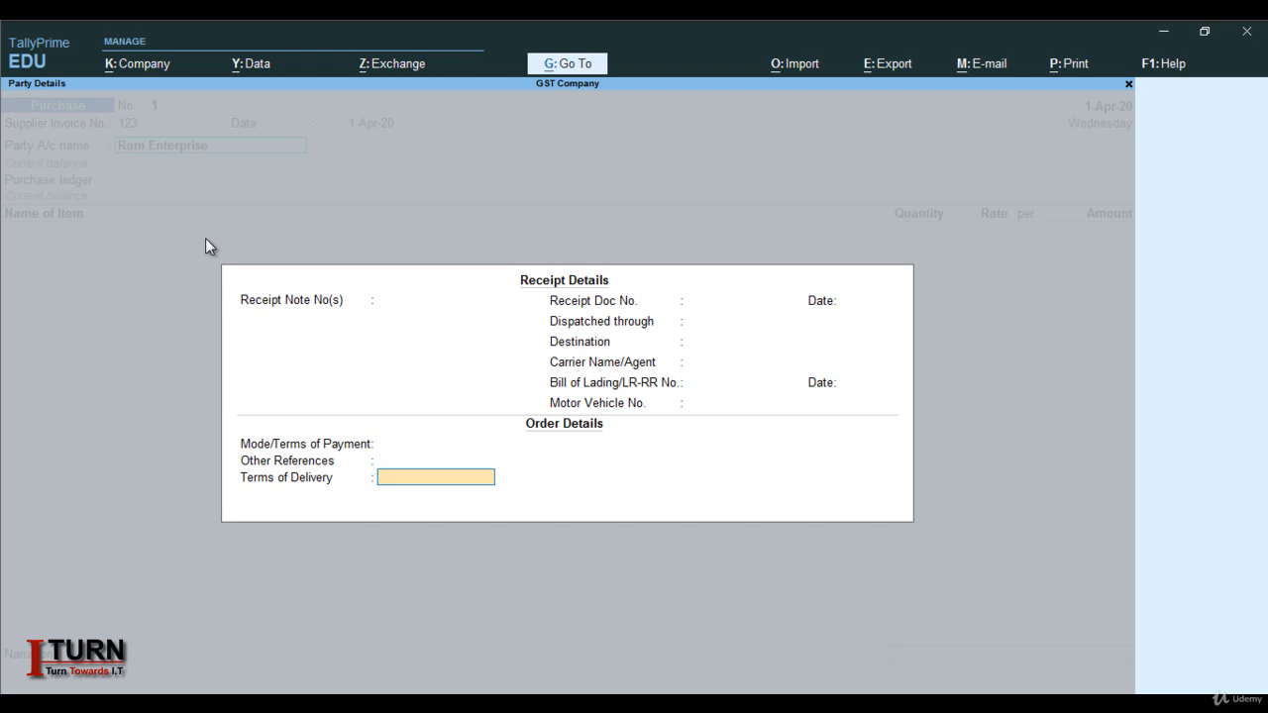
key("Return")
key("Return")
key("Return")
key("Return")
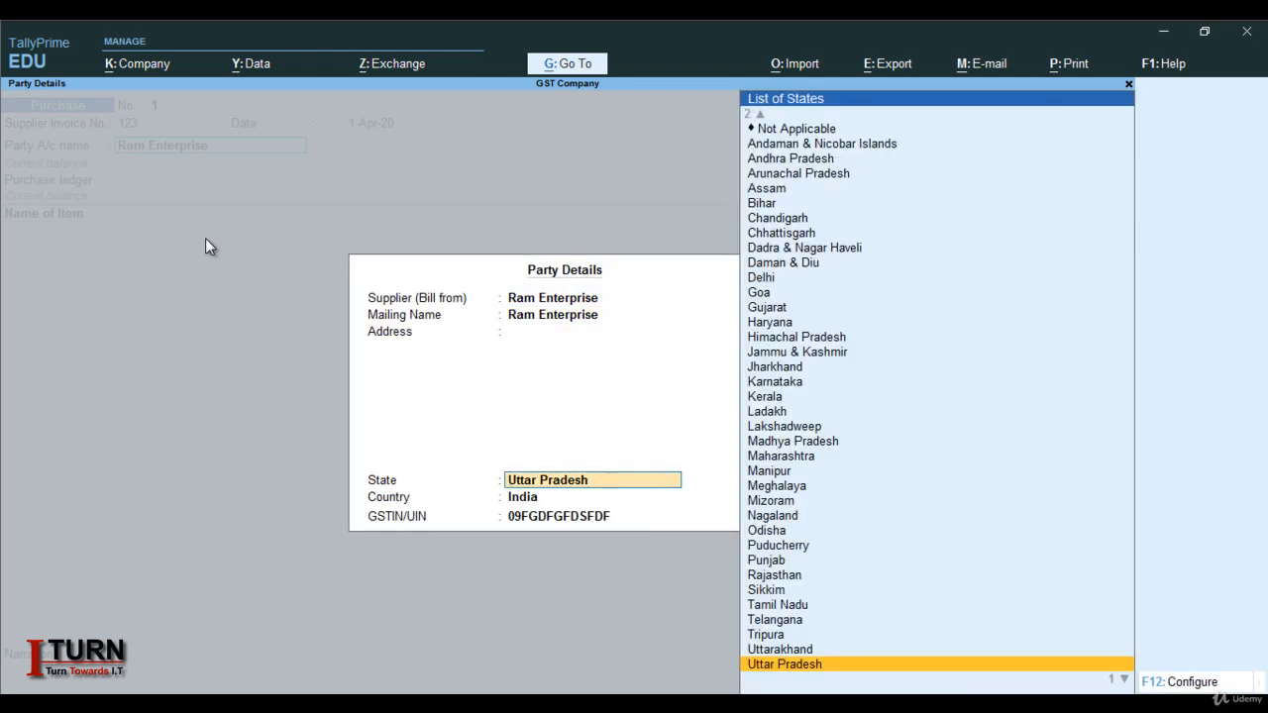
key("Return")
key("Return")
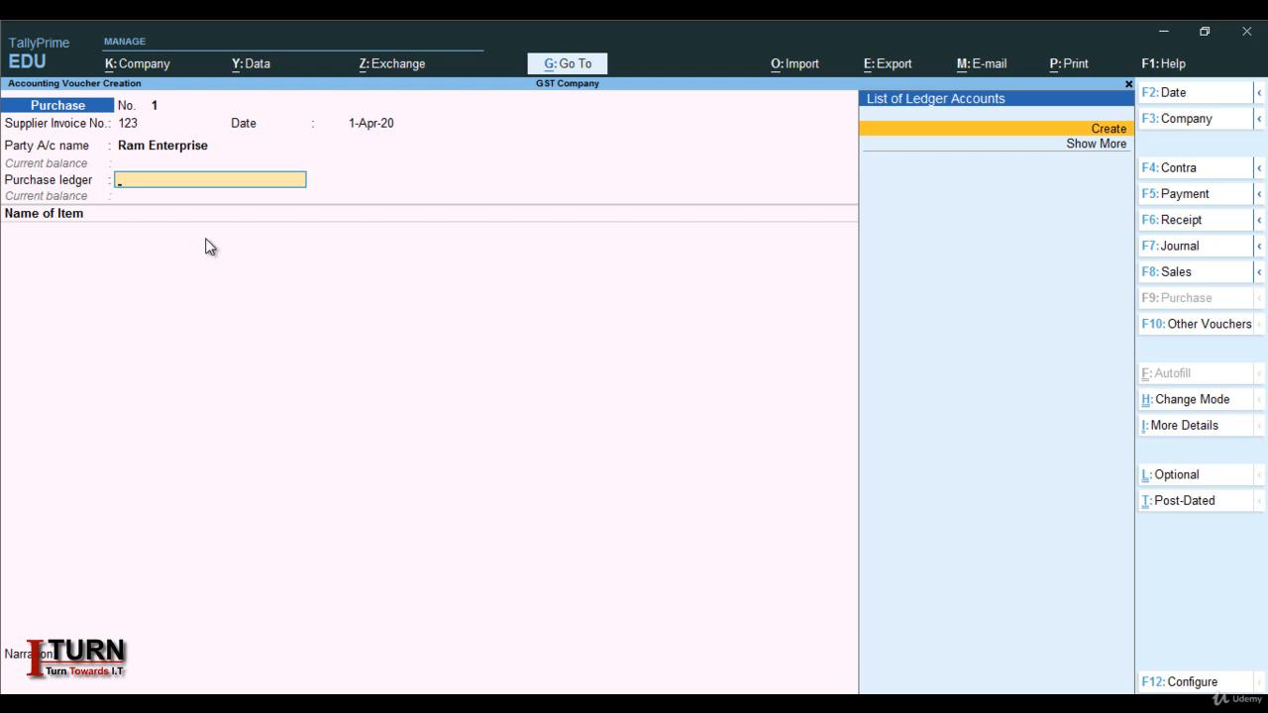
key("alt+c")
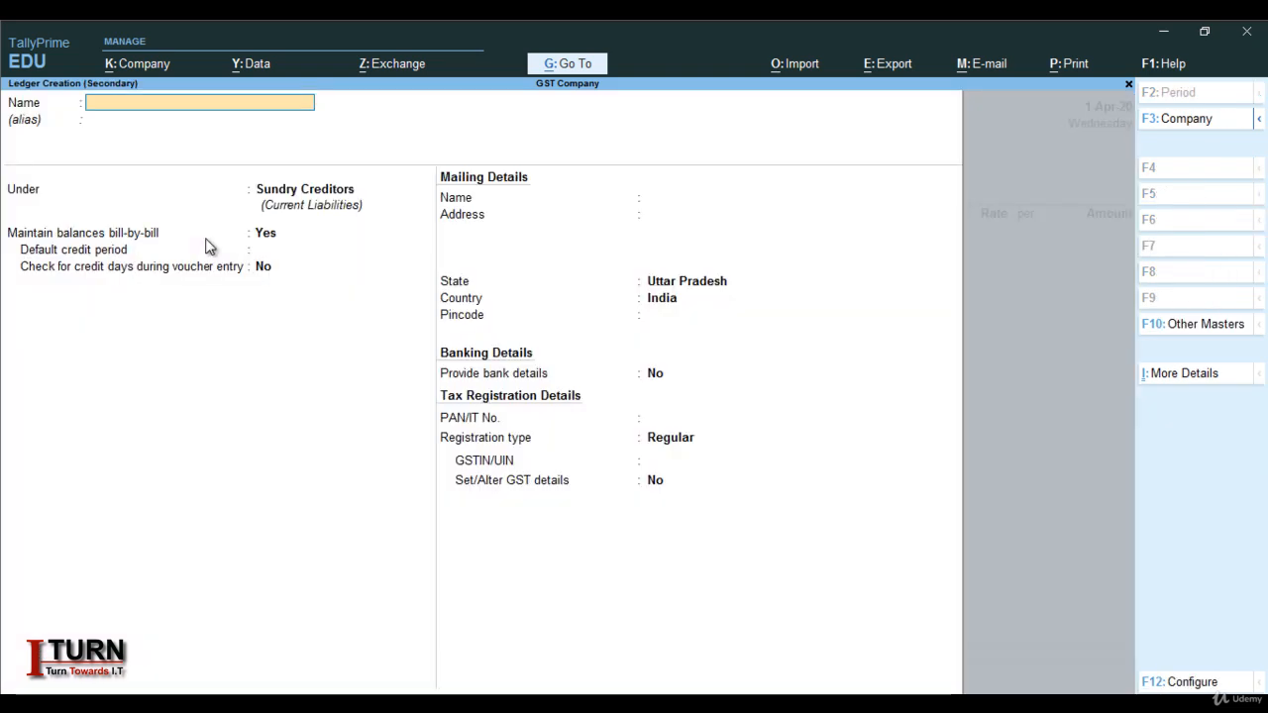
Name the new ledger Purchase and place it under Purchase Accounts
type("Purchase")
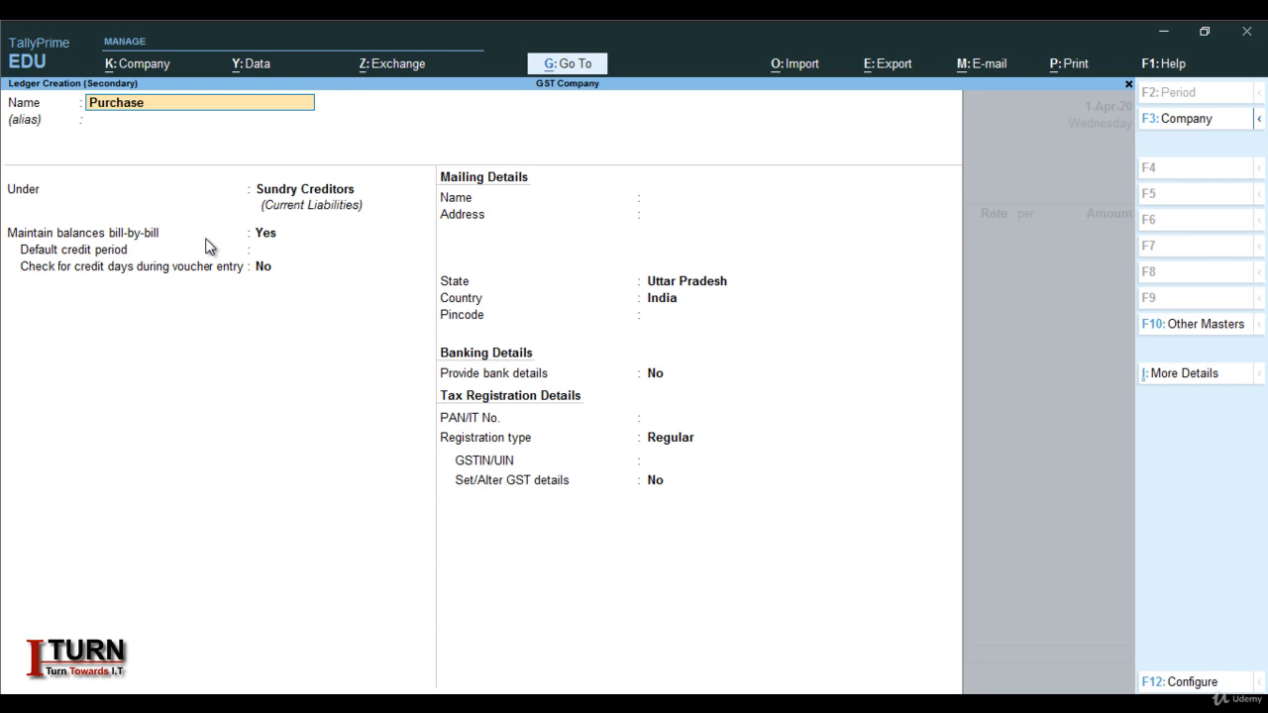
key("Return")
key("Return")
type("Pu")
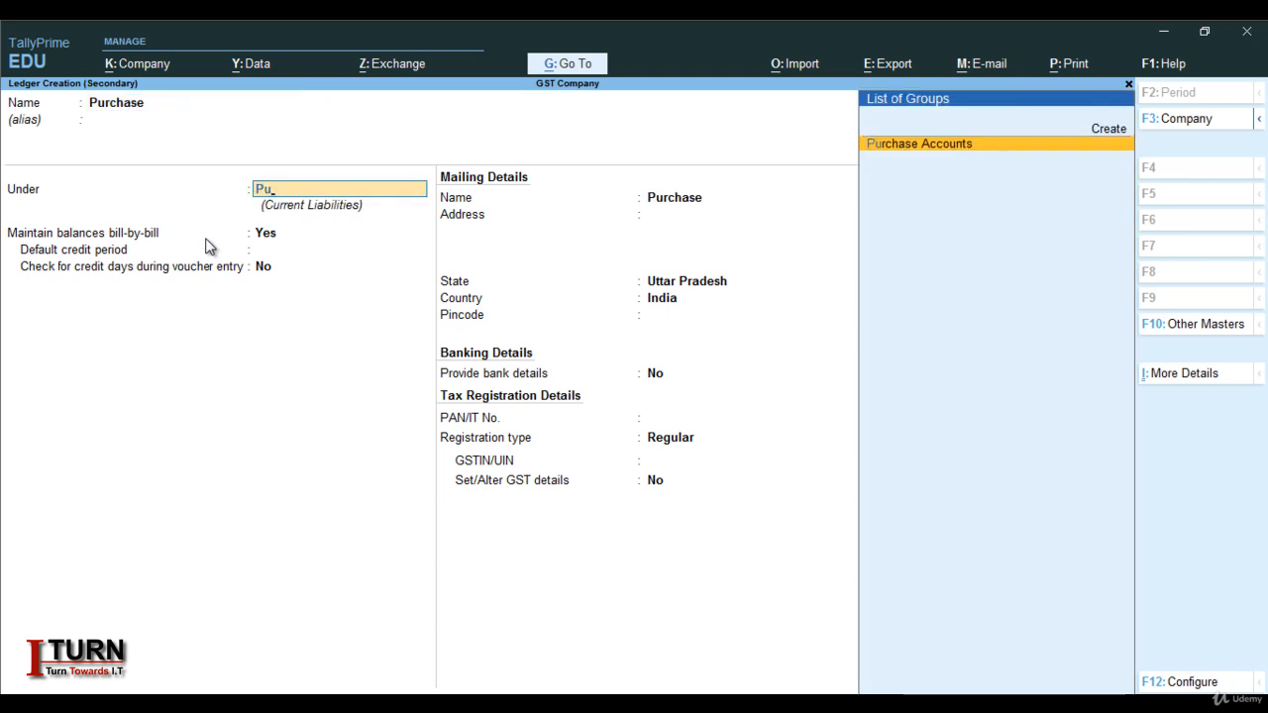
key("Return")
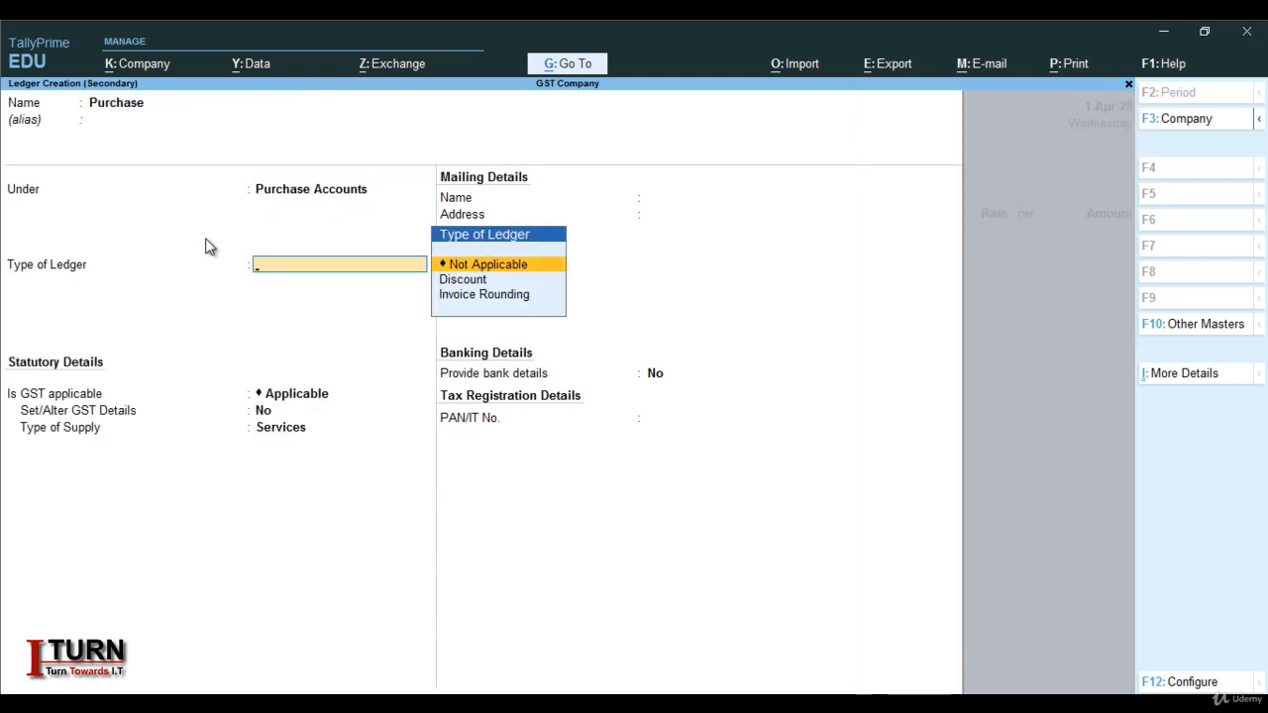
key("Return")
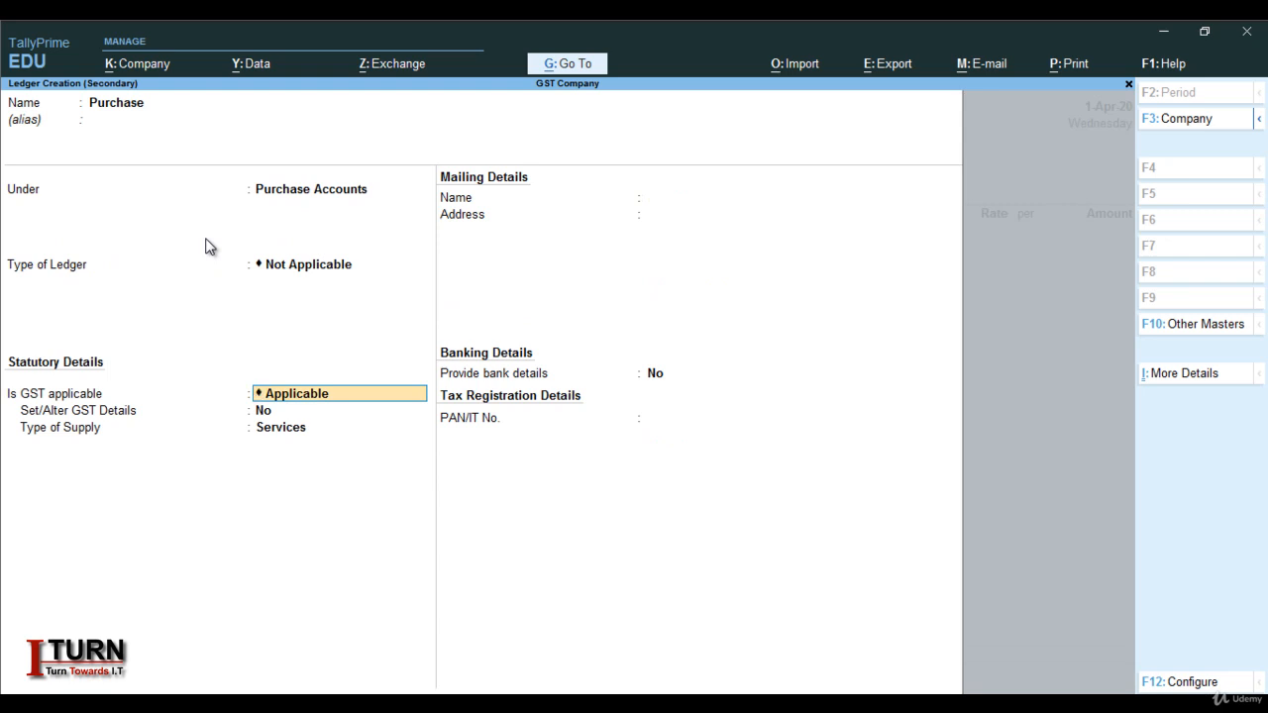
Keep GST applicable with Goods as supply type, save, and classify it as Purchase Taxable
key("Return")
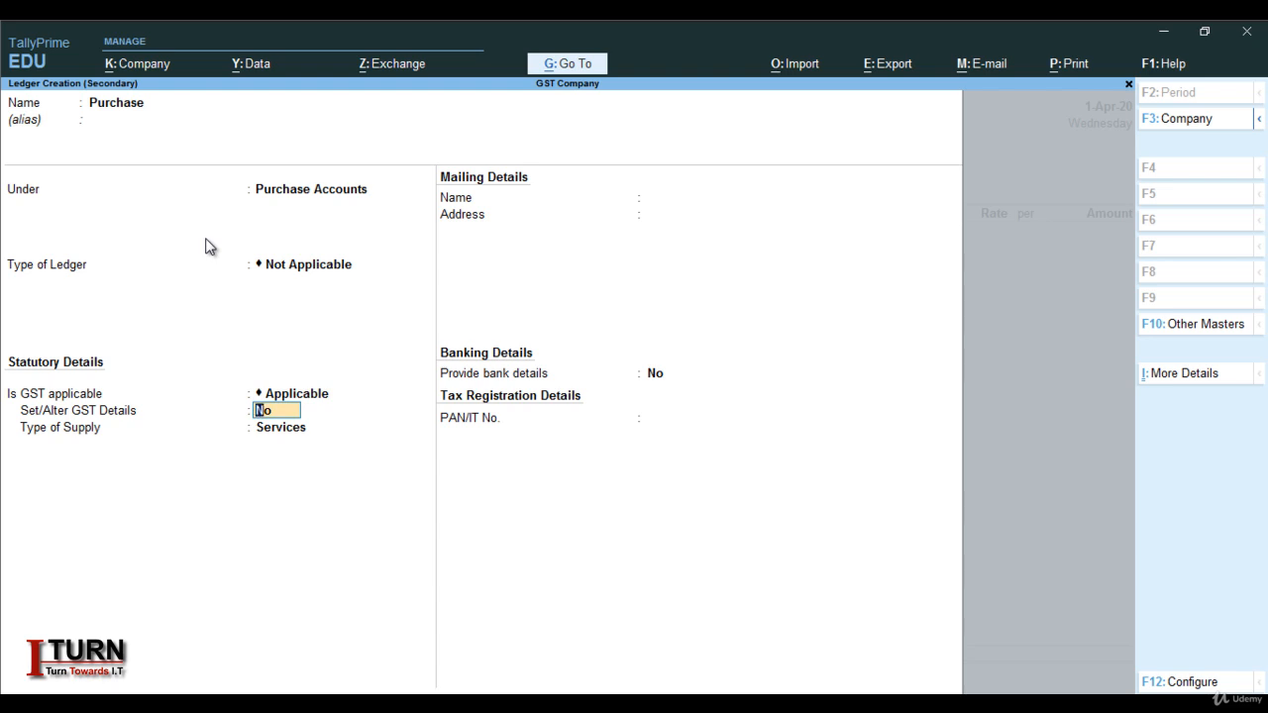
key("Return")
key("Up")
key("Return")
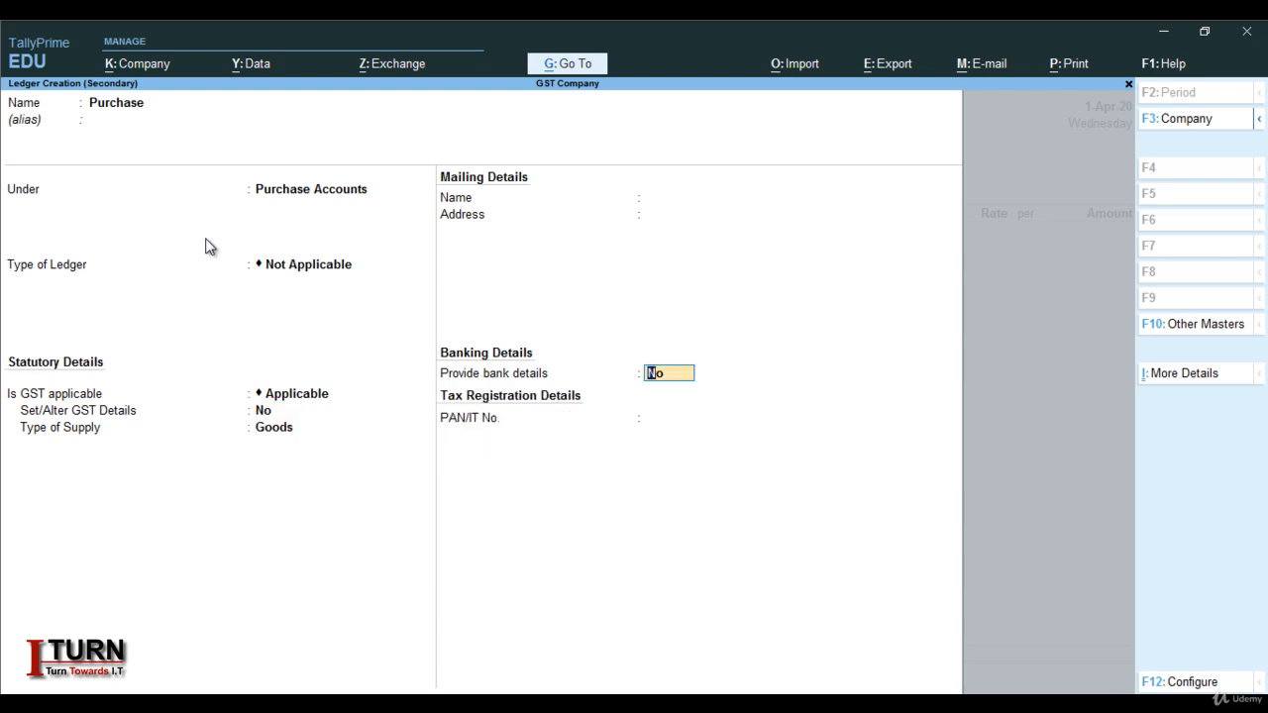
key("Return")
key("Return")
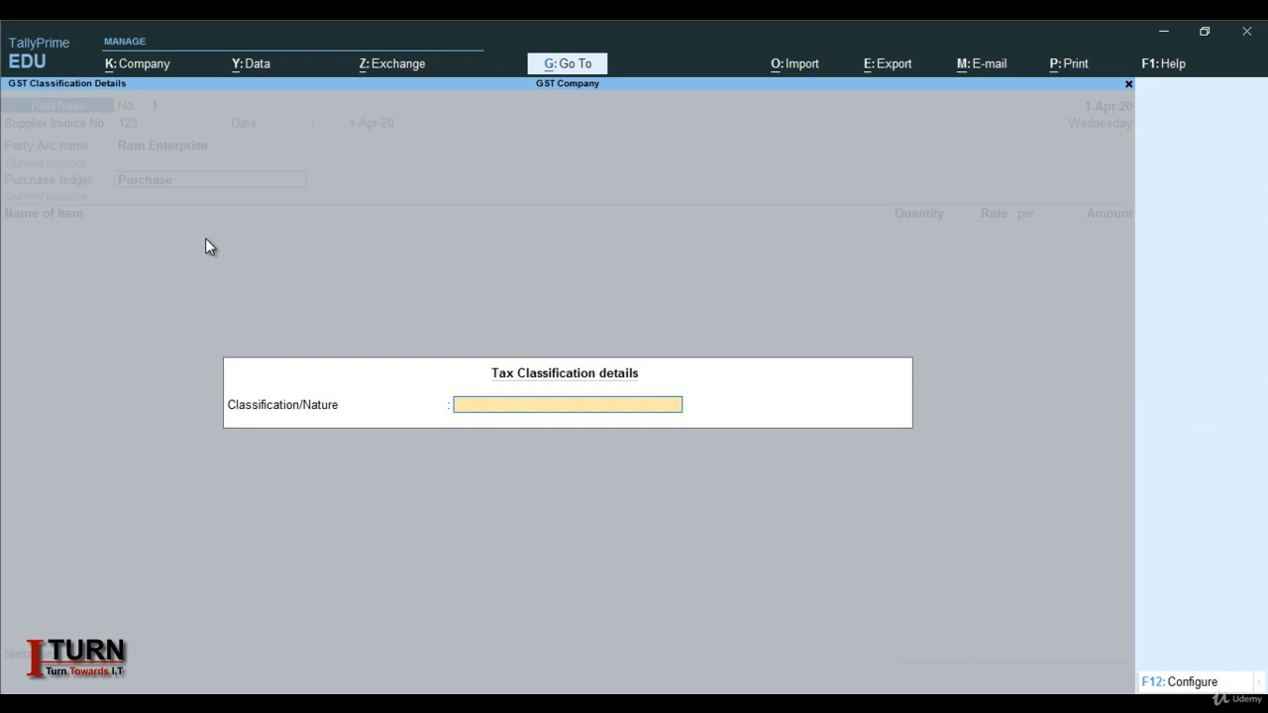
type("Pur")
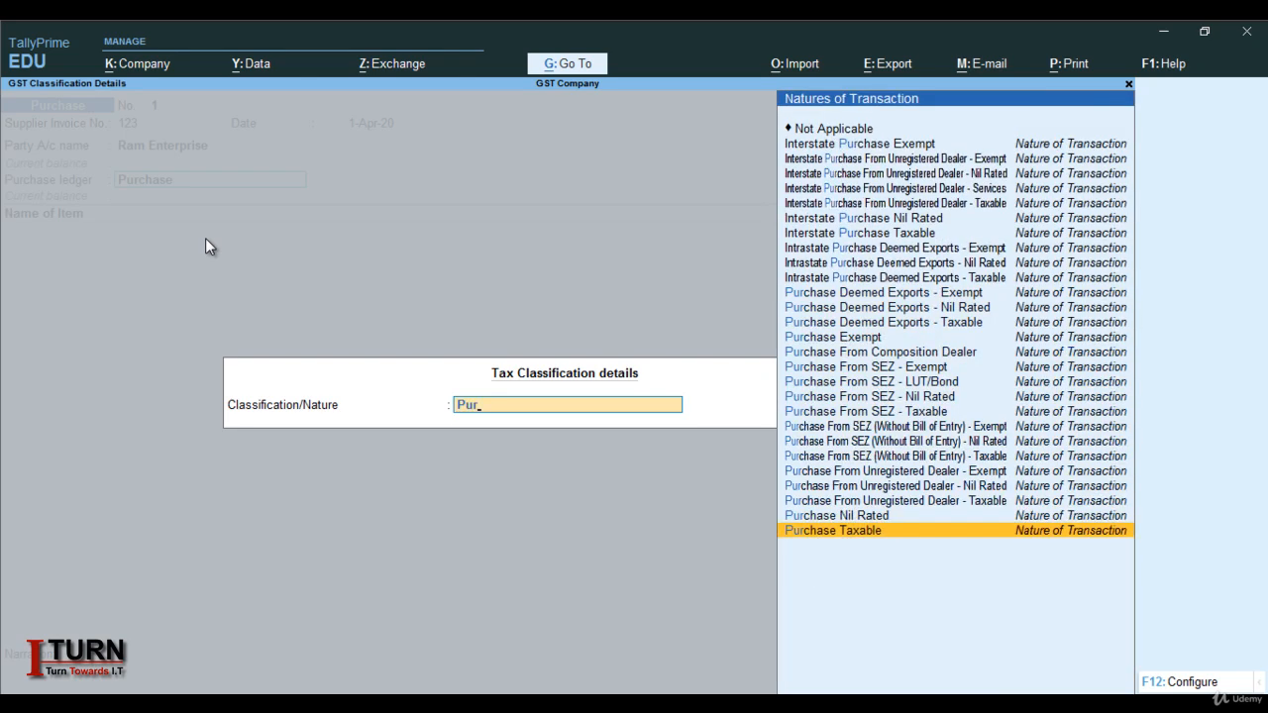
key("Return")
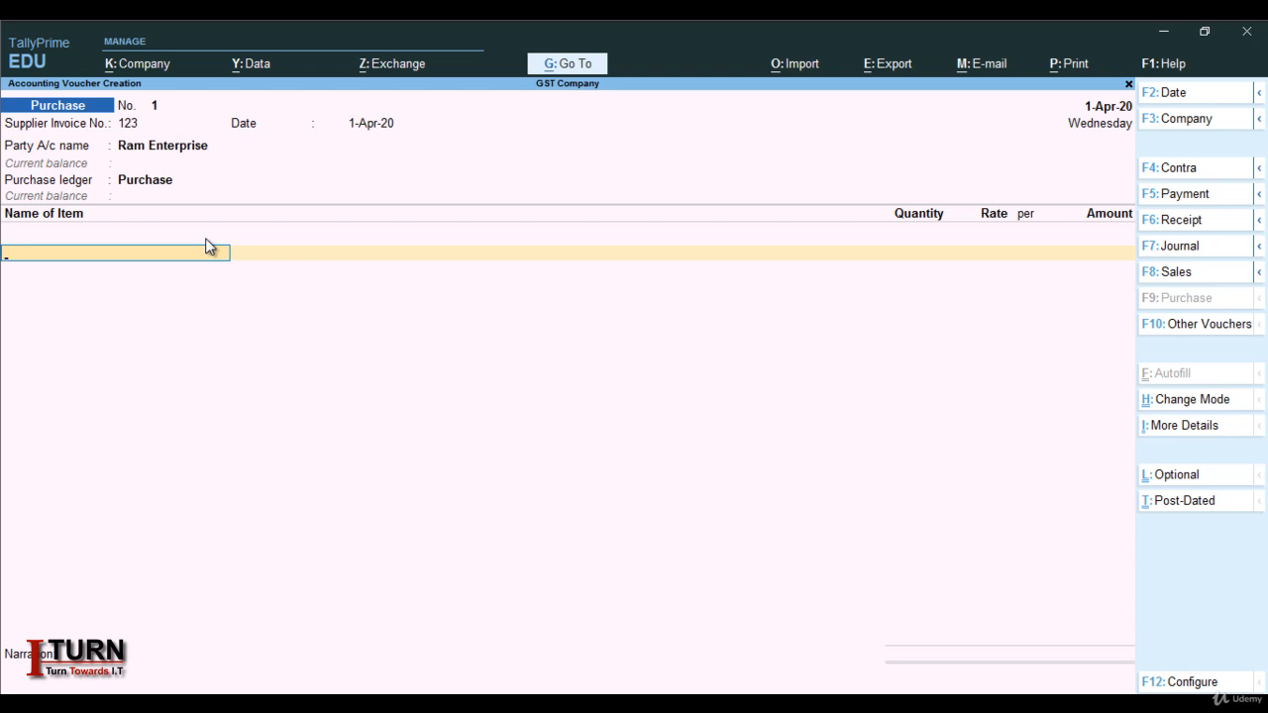
Create a new stock item named Shirt under the Primary group
key("alt+c")
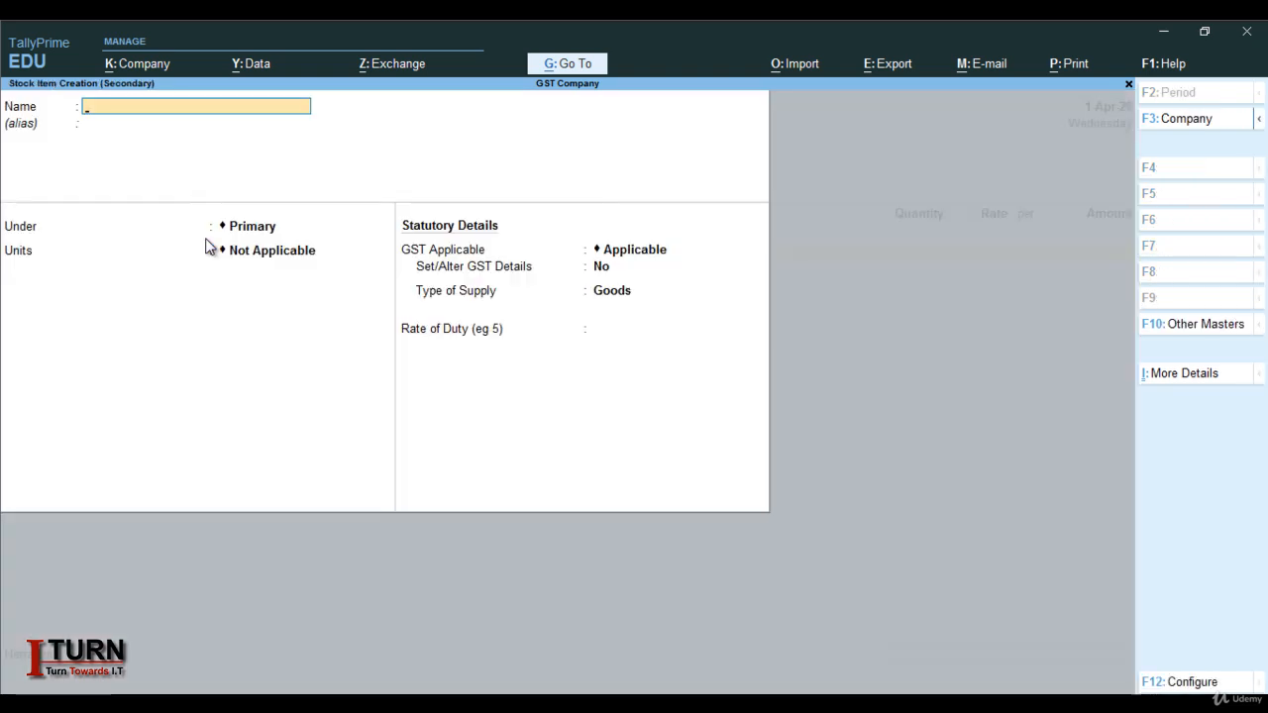
type("Shirt")
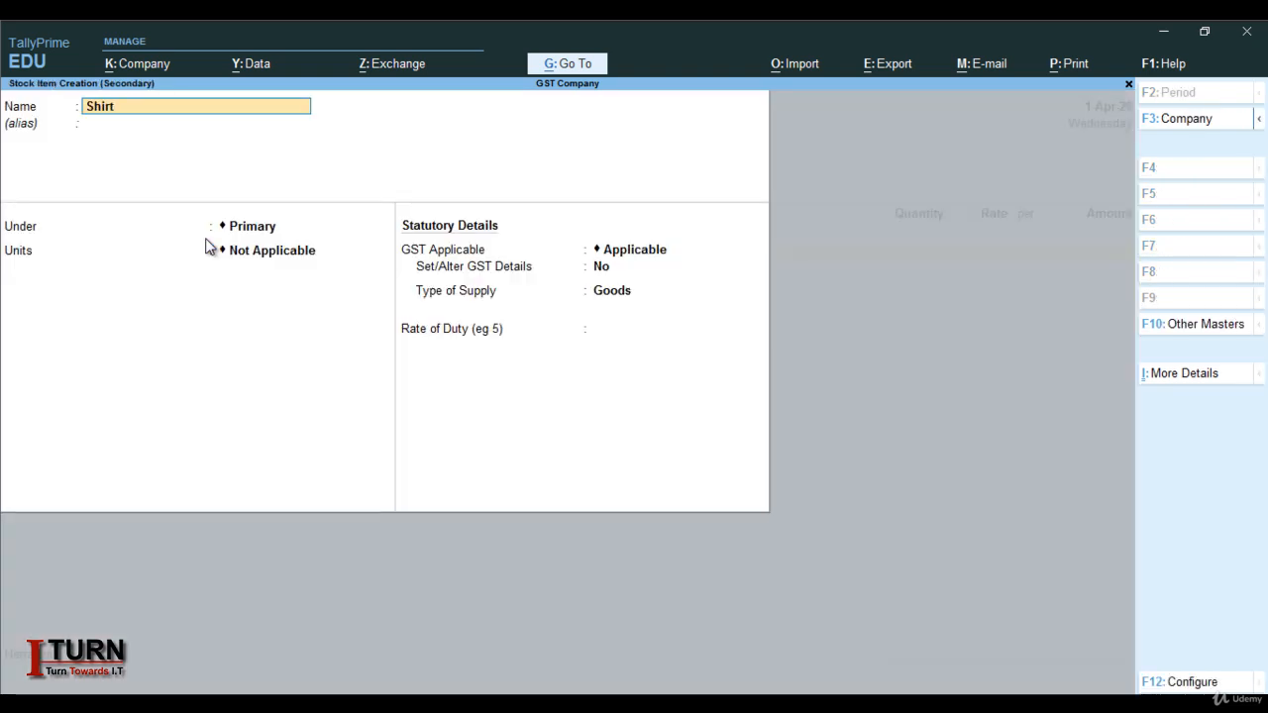
key("Return")
key("Return")
key("Return")
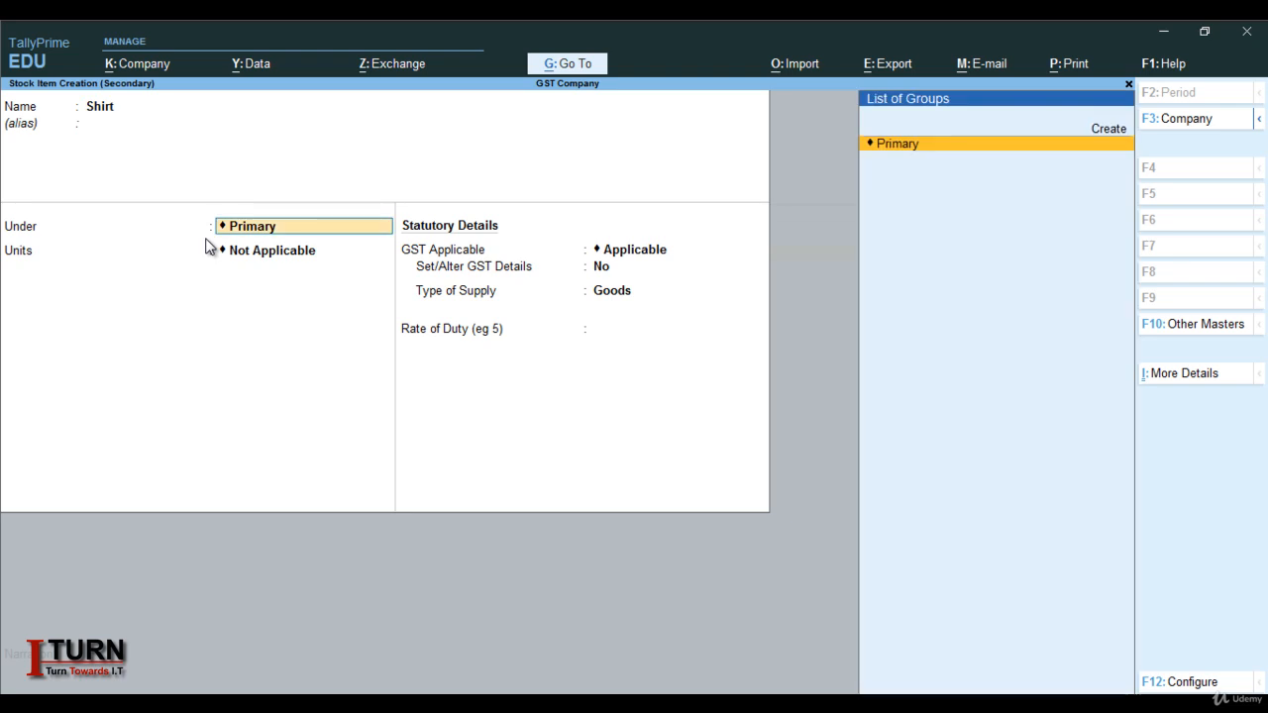
Create unit pcs with formal name Pieces, UQC PCS-PIECES and zero decimals
key("alt+c")
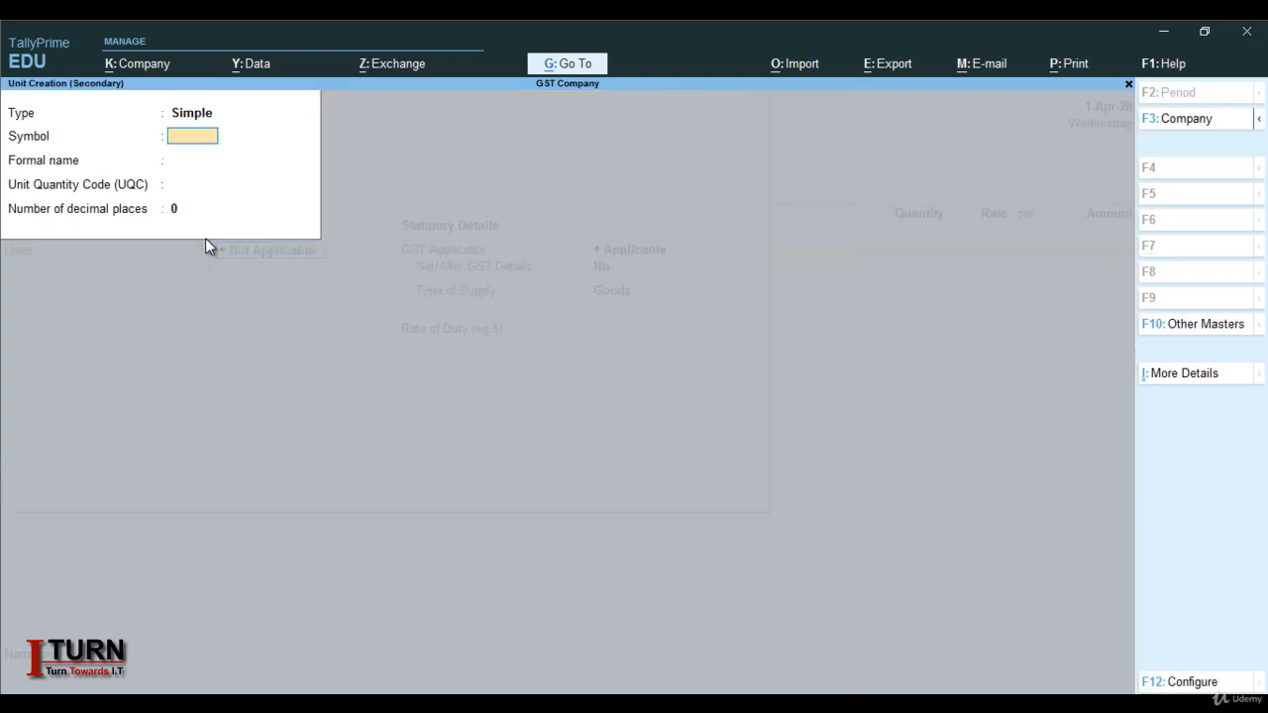
type("pcs")
key("Return")
type("Pie")
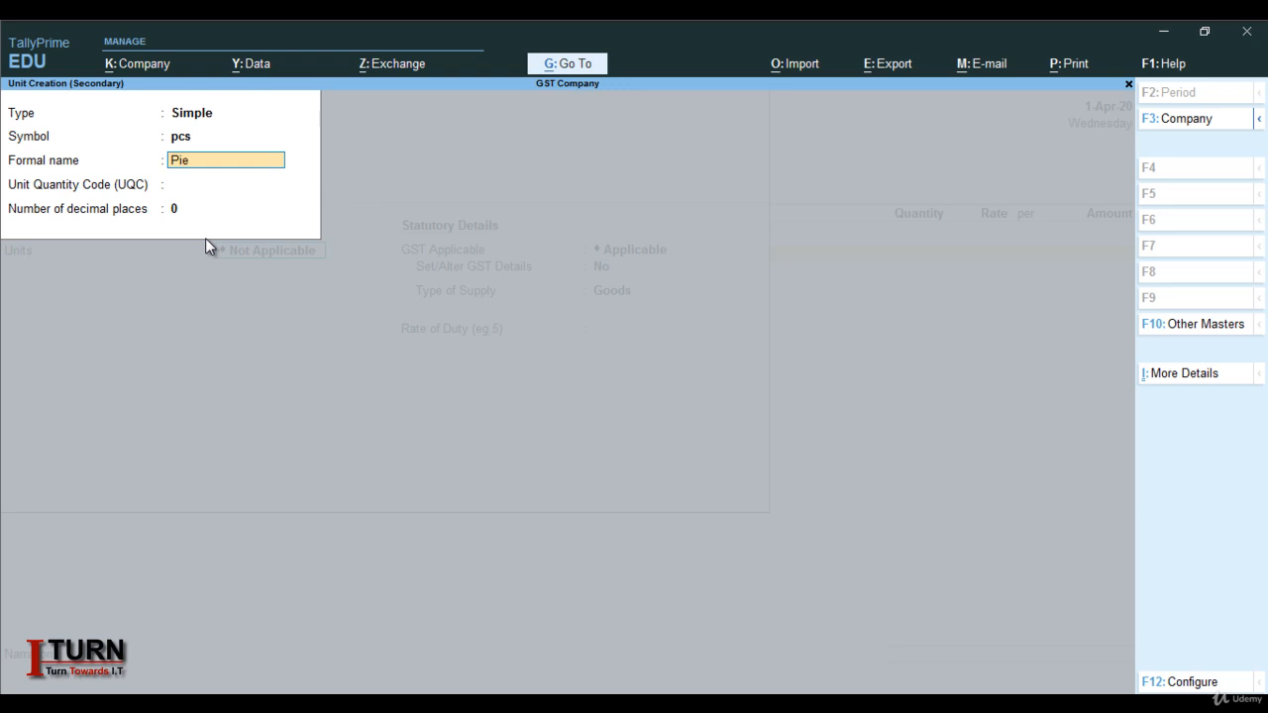
type("ces")
key("Return")
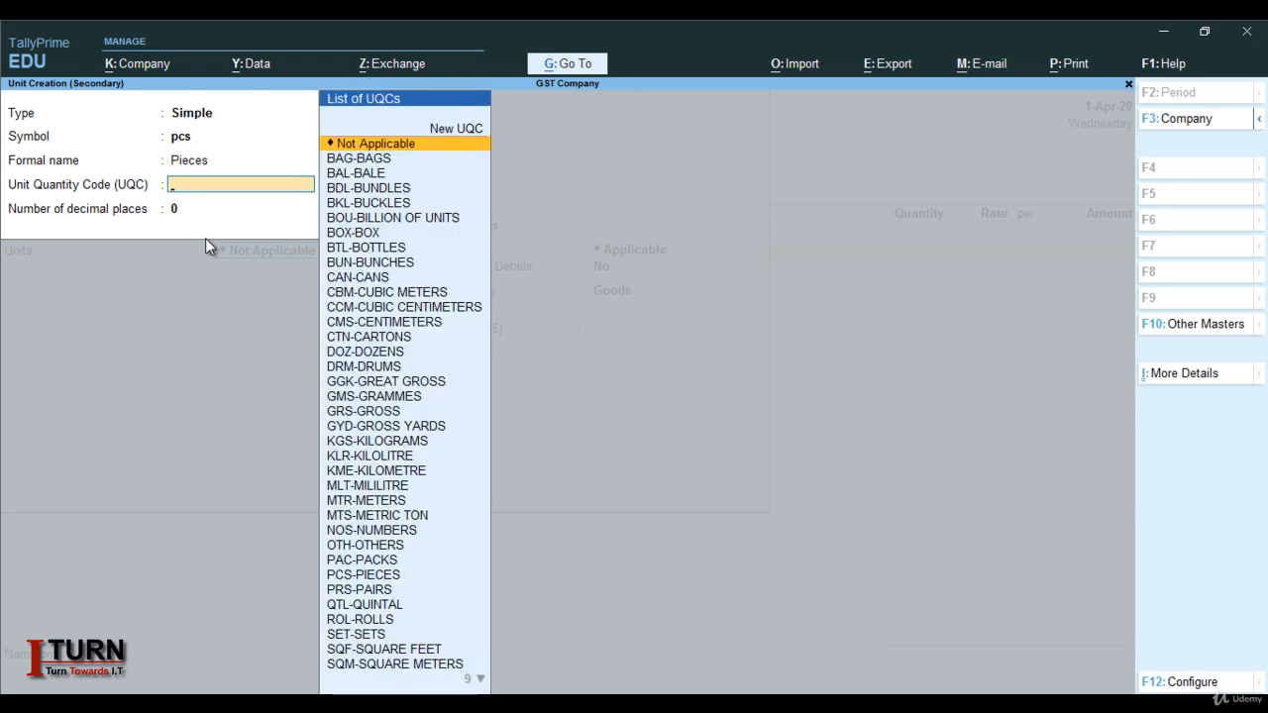
type("p")
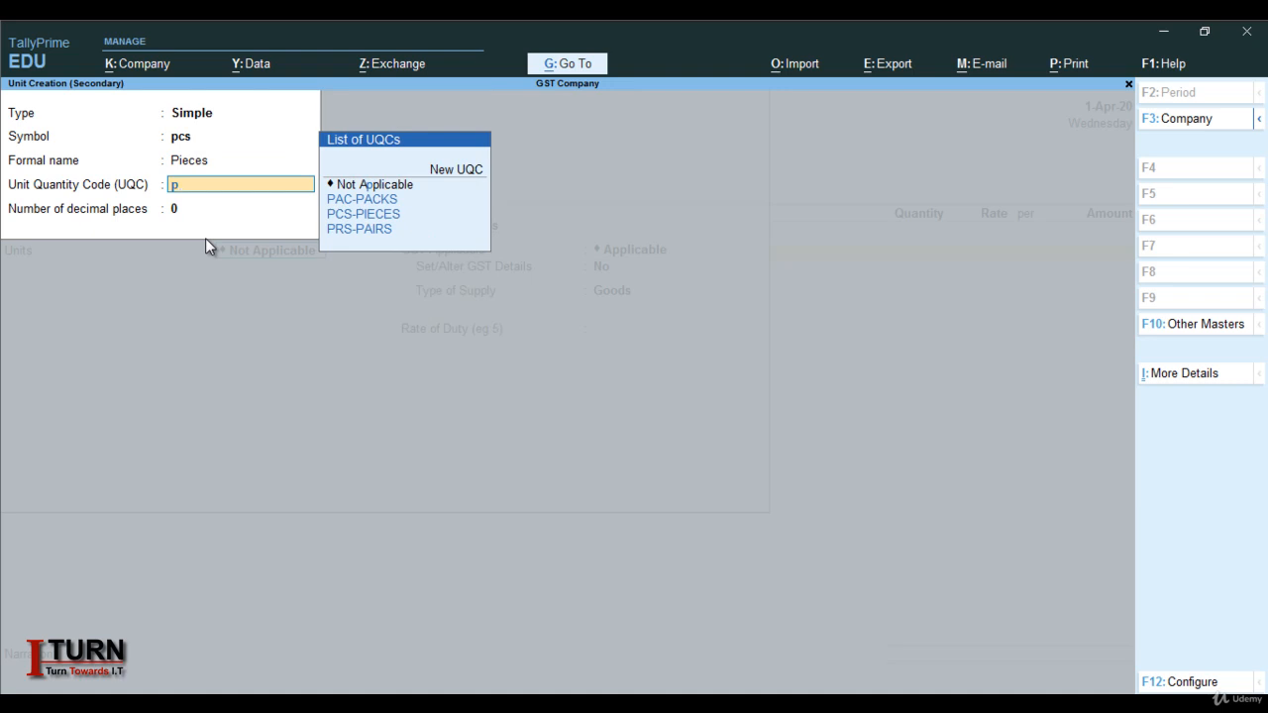
key("Down")
key("Down")
key("Return")
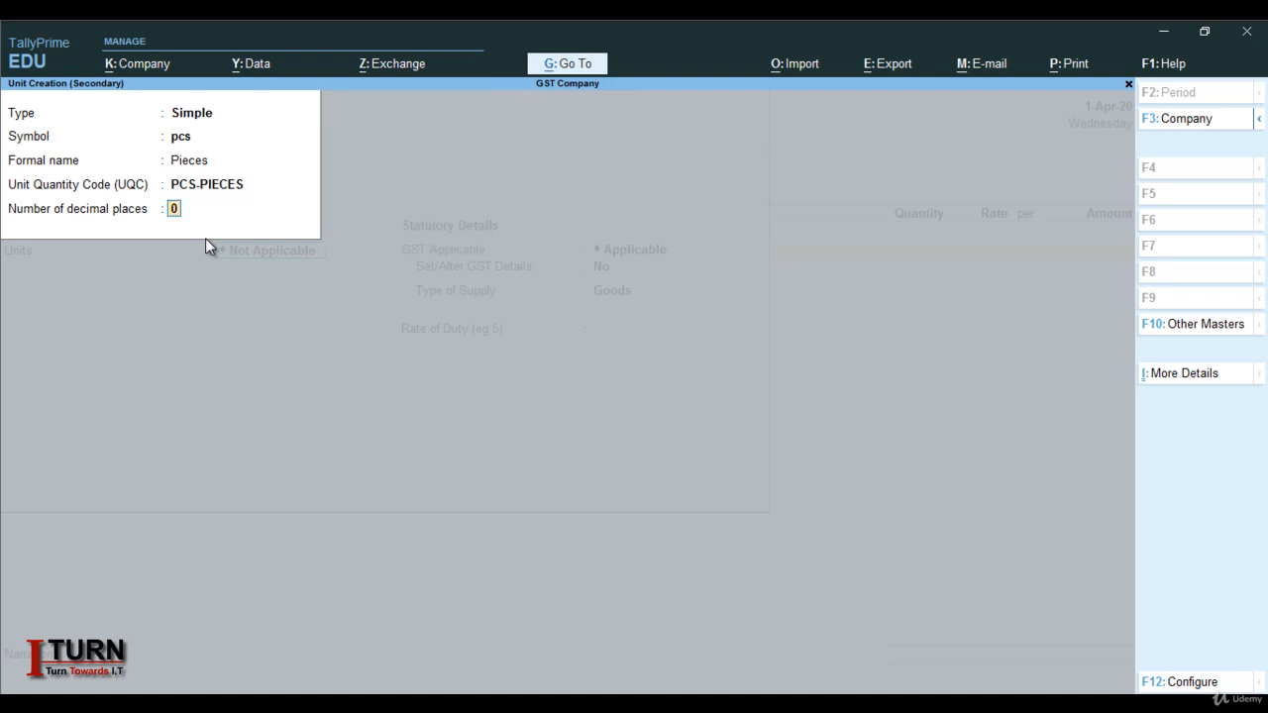
key("Return")
key("Return")
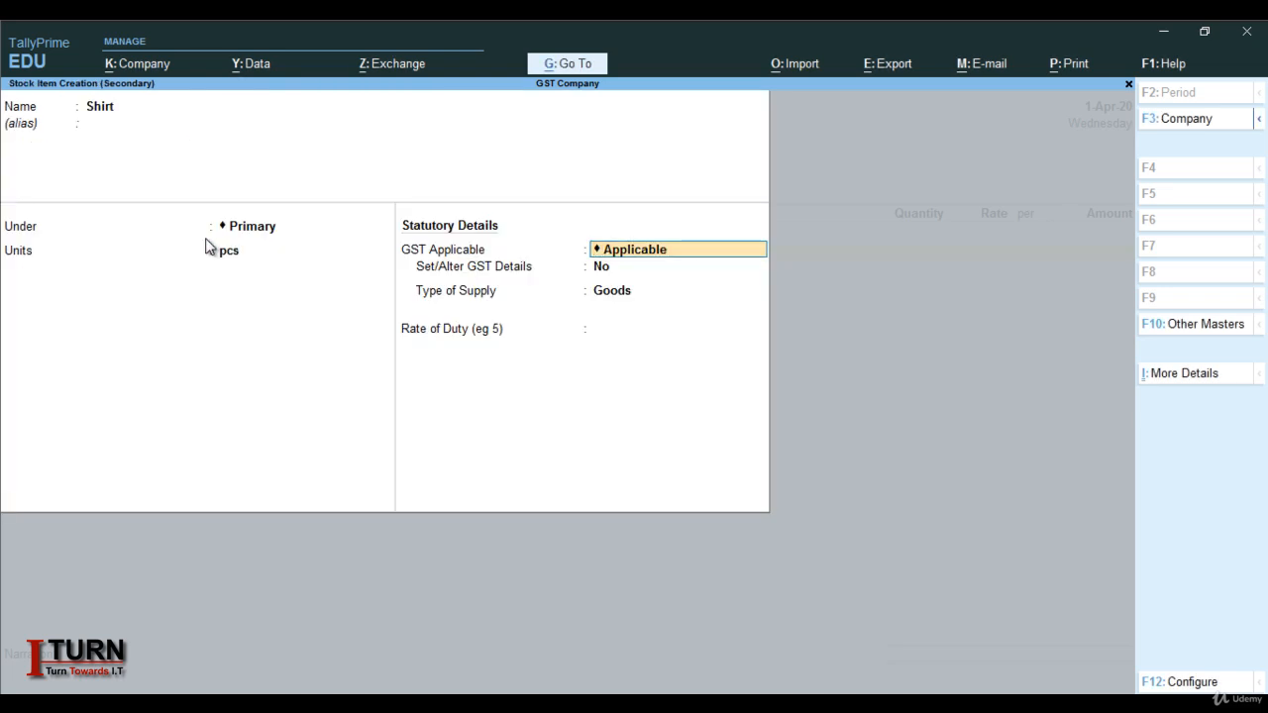
Make Shirt taxable Goods with 18% integrated tax calculated on value, and save the item
key("Return")
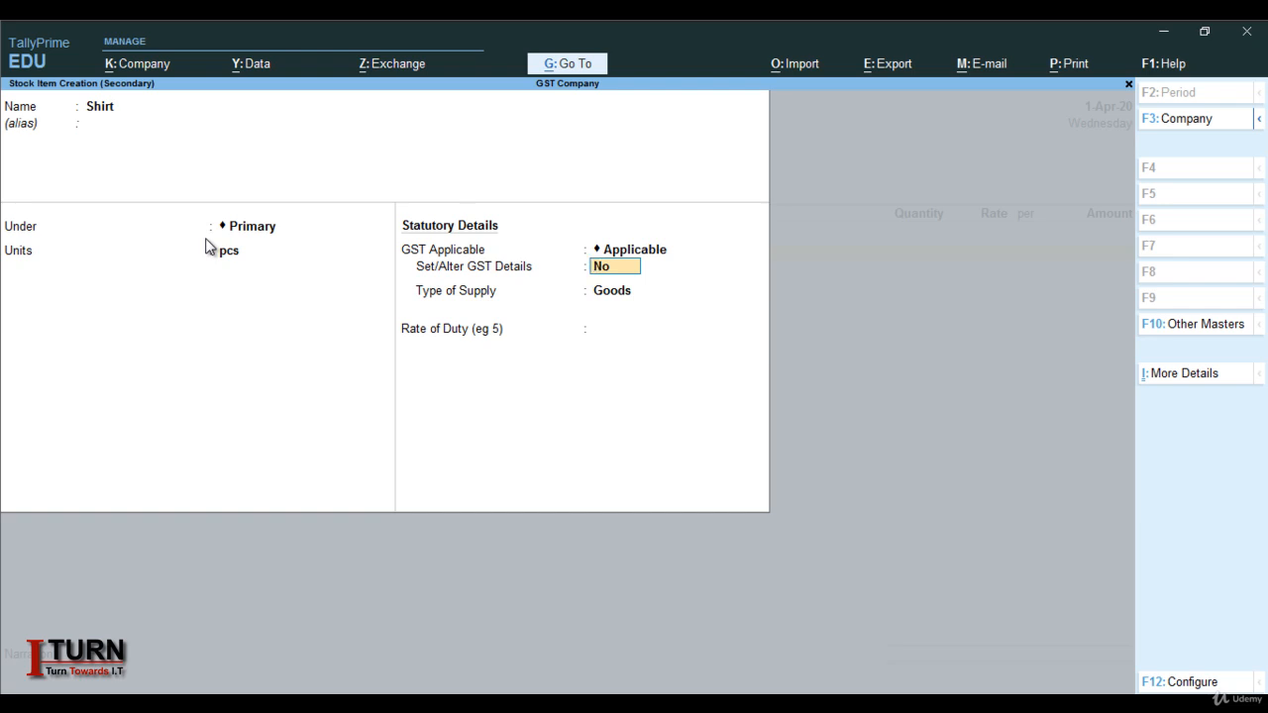
type("y")
key("Return")
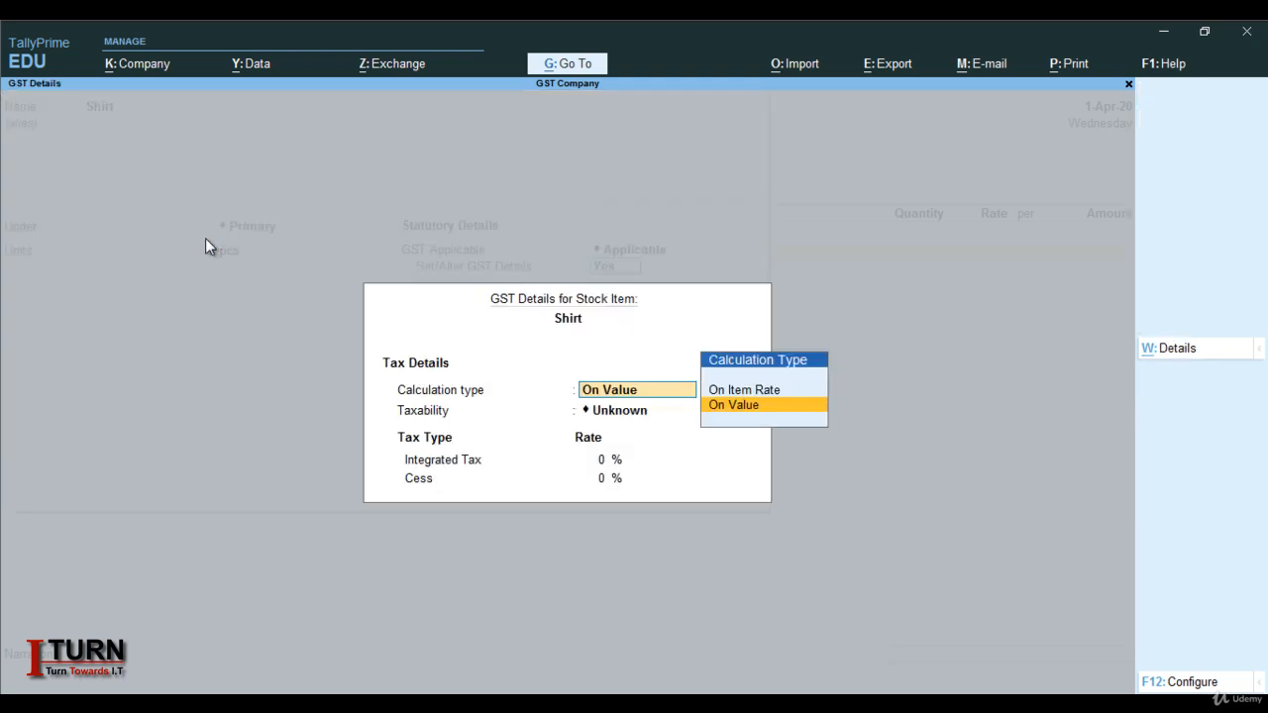
key("Return")
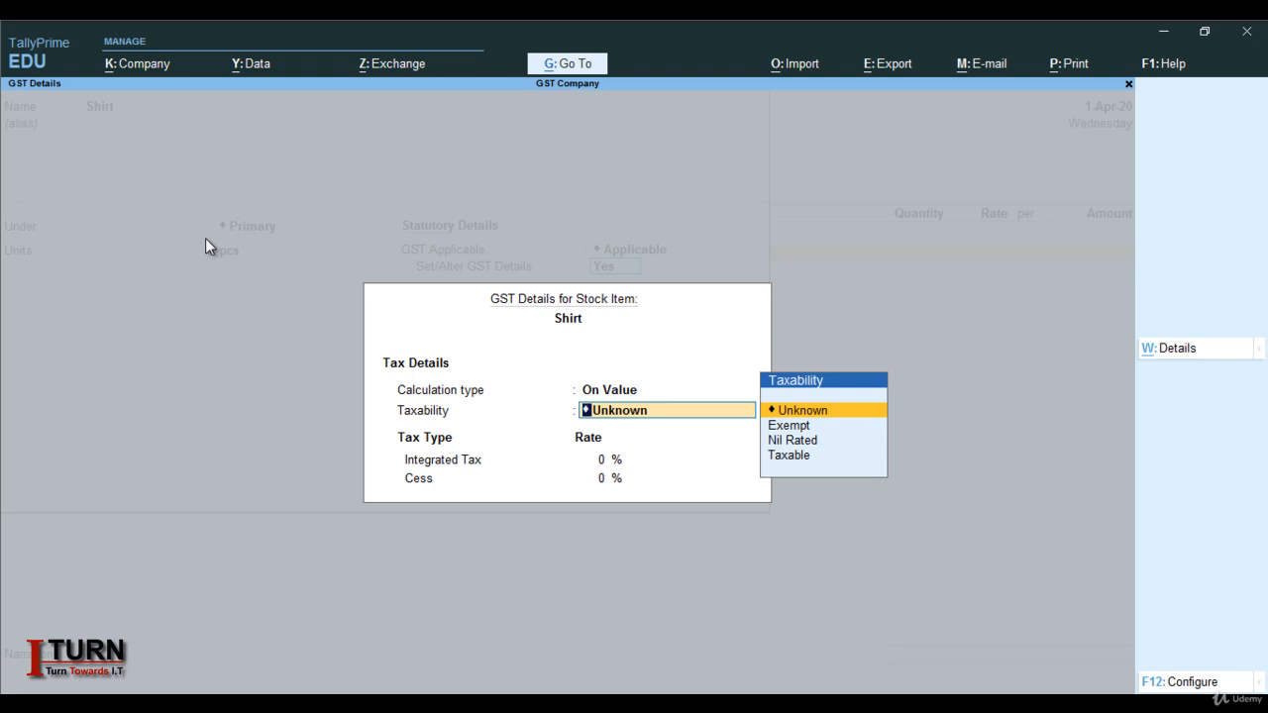
key("Down")
key("Down")
key("Down")
key("Return")
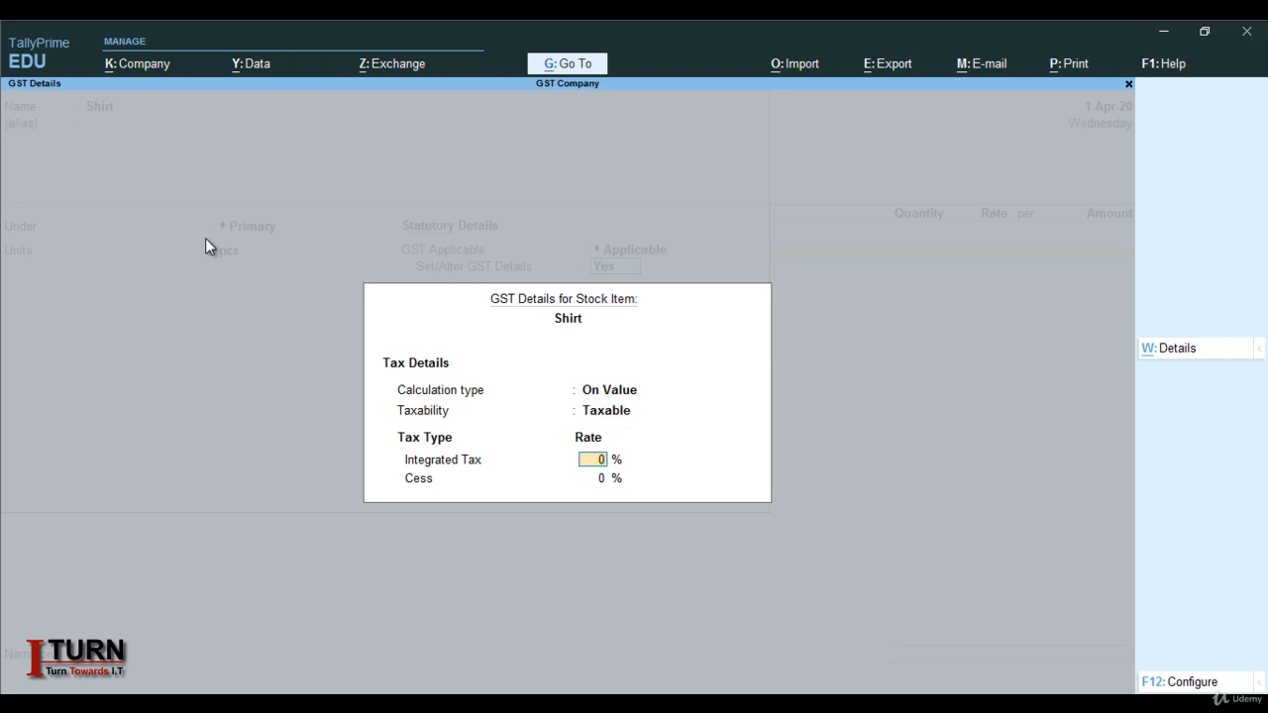
type("18")
key("Return")
key("Return")
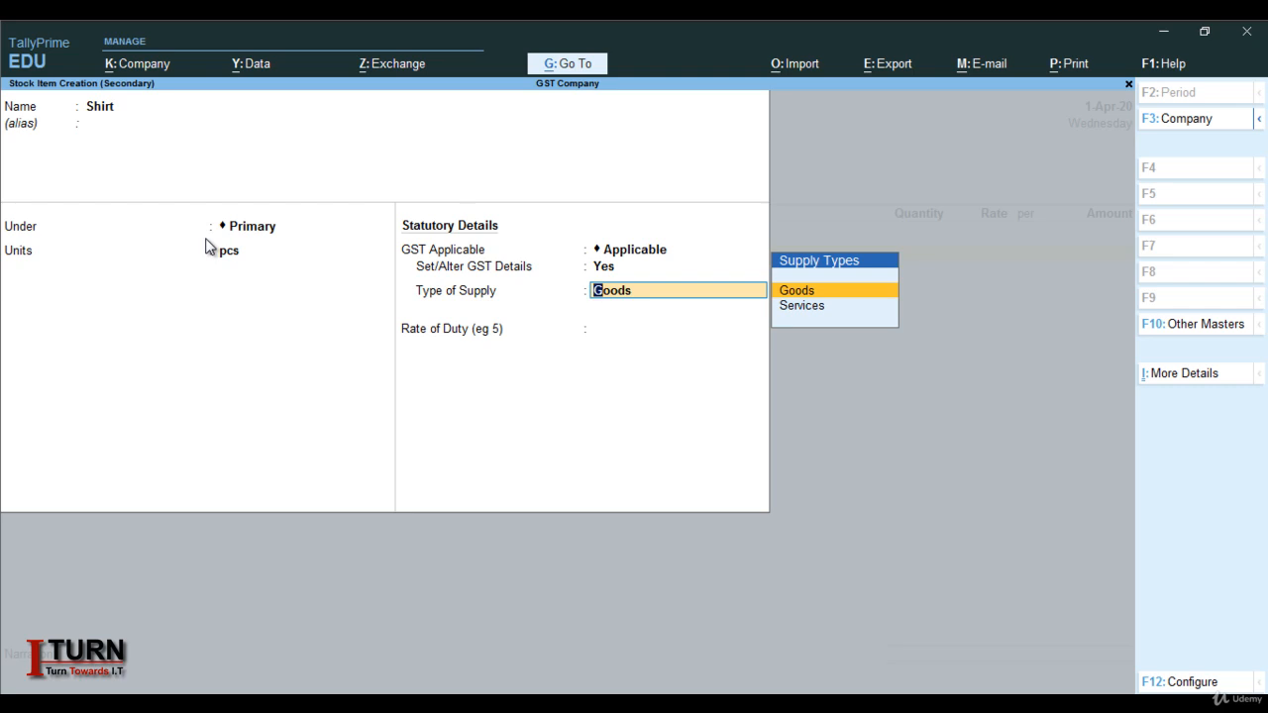
key("Return")
key("Return")
key("Return")
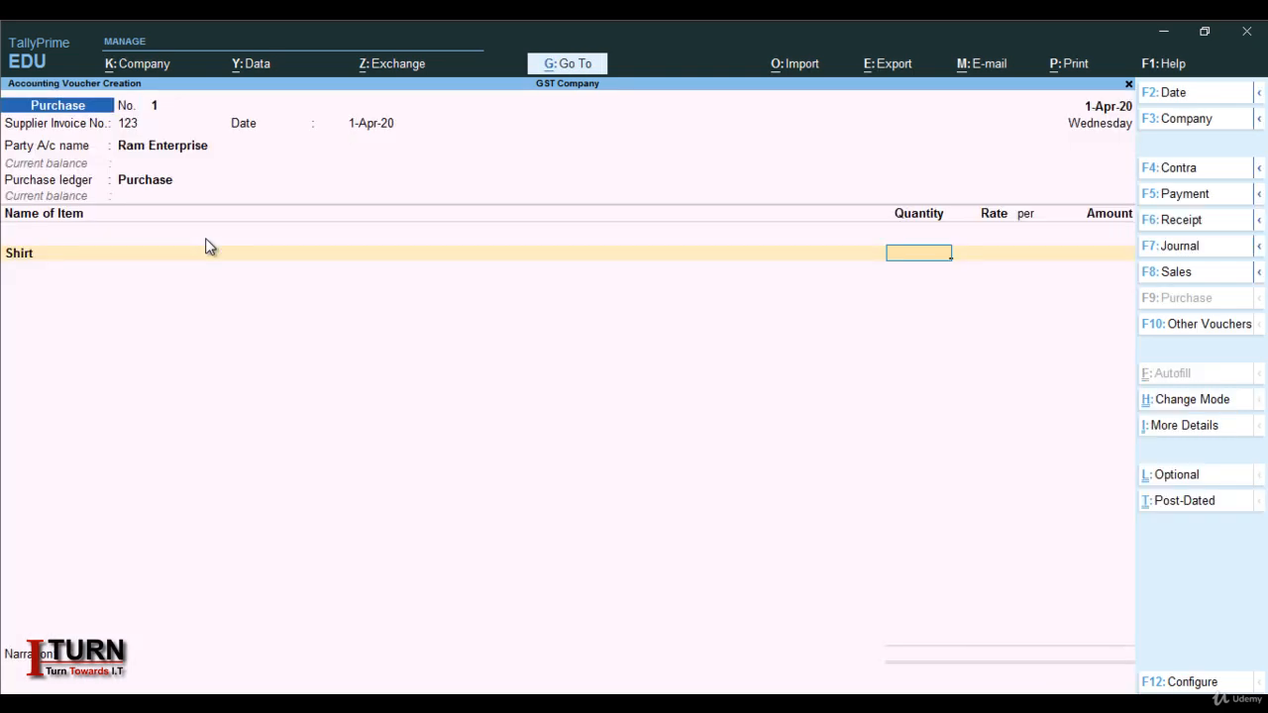
Enter 1,000 pcs of Shirt at 300.00 per pcs, totalling 3,00,000.00
type("1,000")
key("Return")
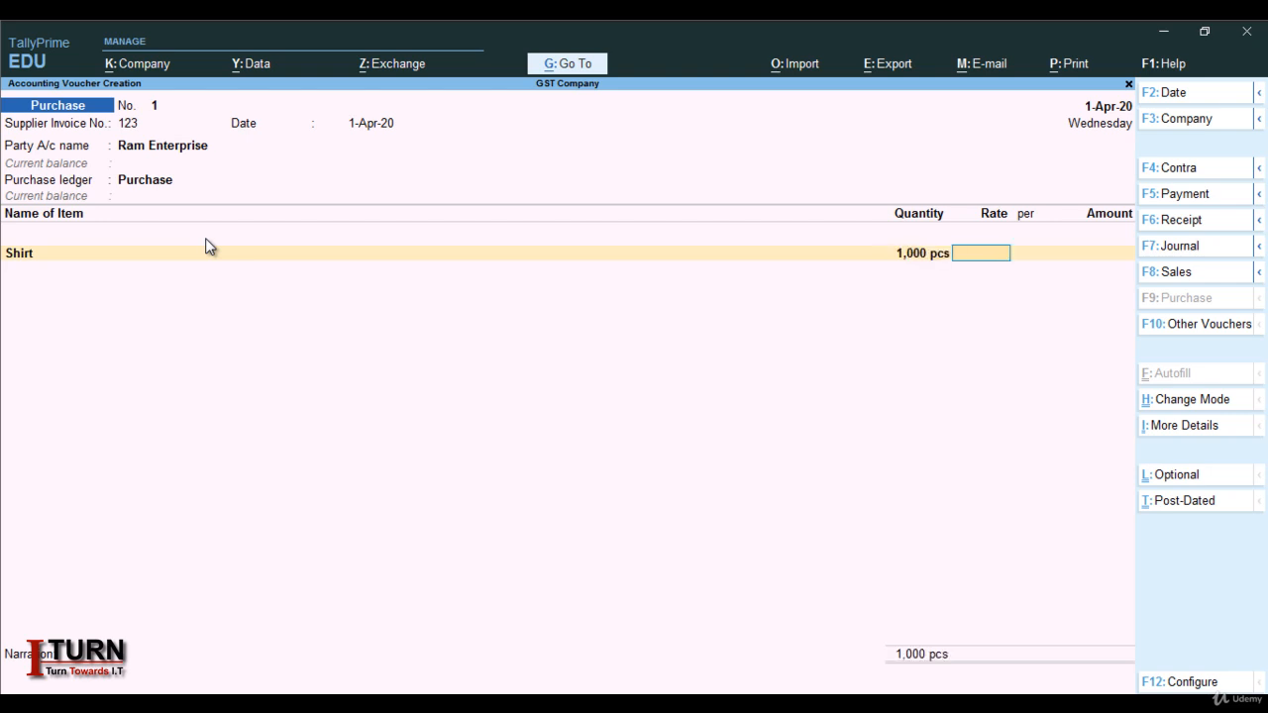
type("300")
key("Return")
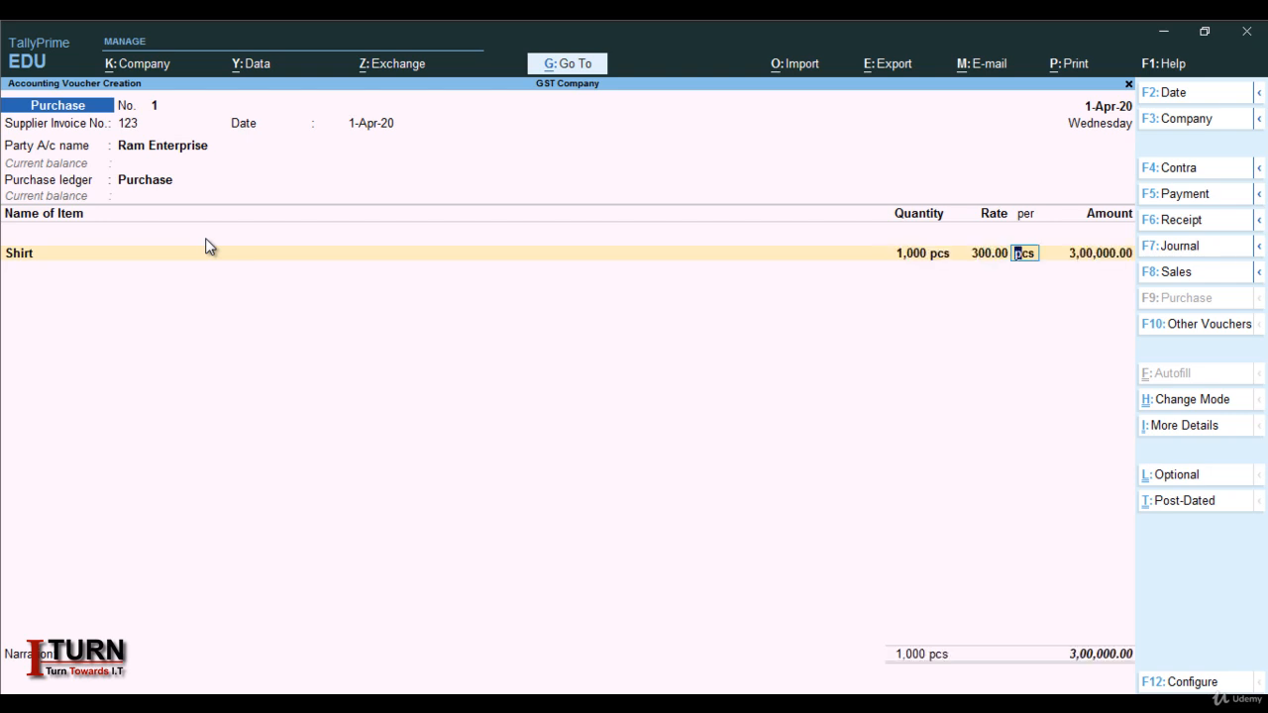
key("Return")
key("Return")
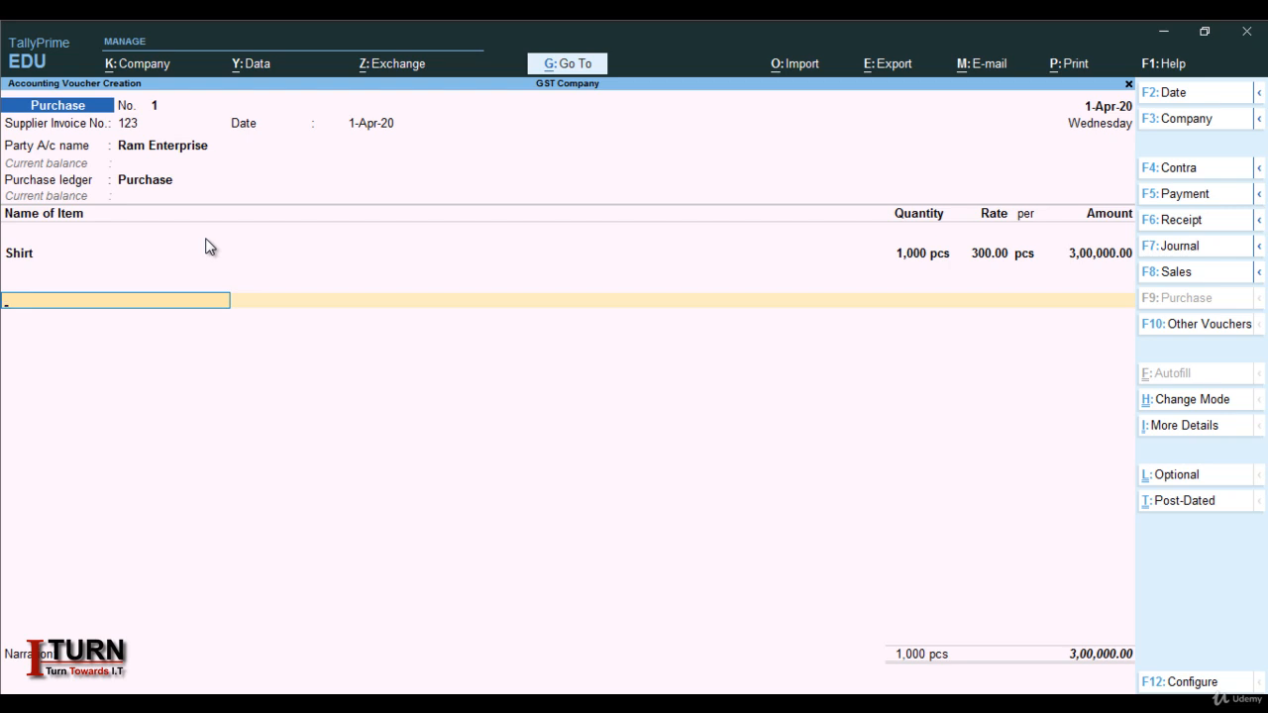
Create and save an IGST ledger under Duties & Taxes as GST Integrated Tax at 0 %
key("alt+c")
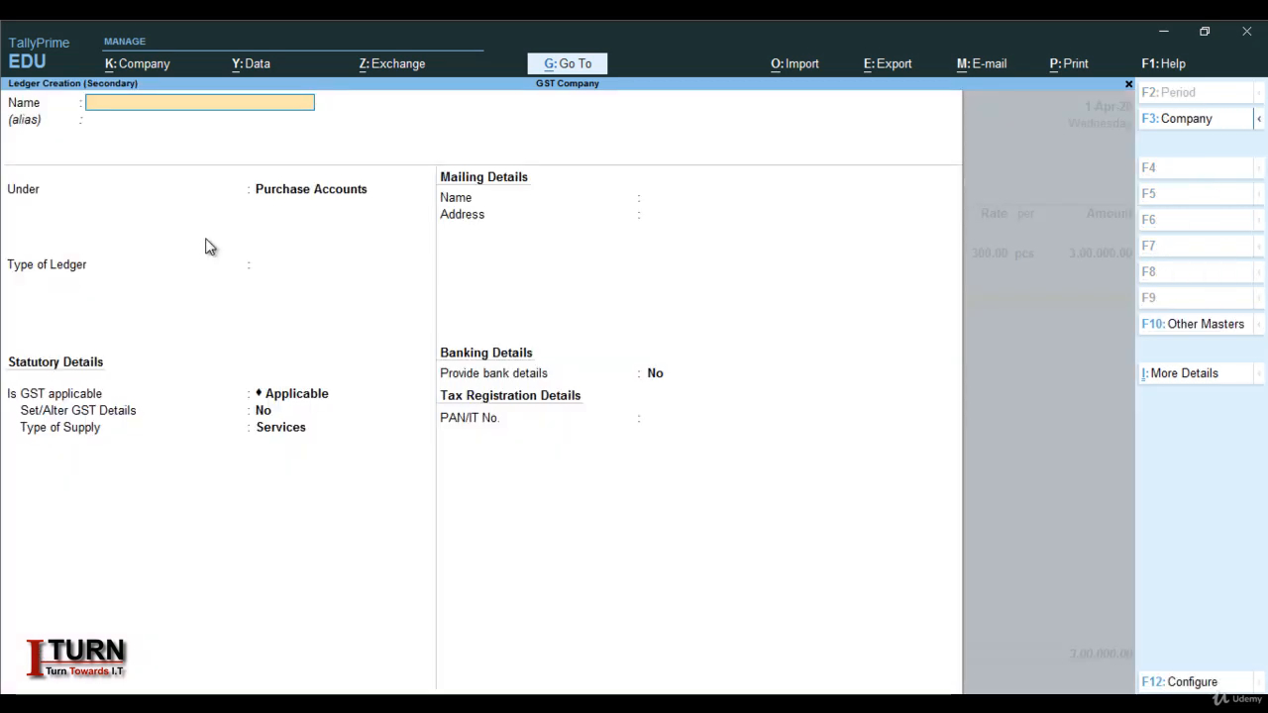
key("Caps_Lock")
type("IGST")
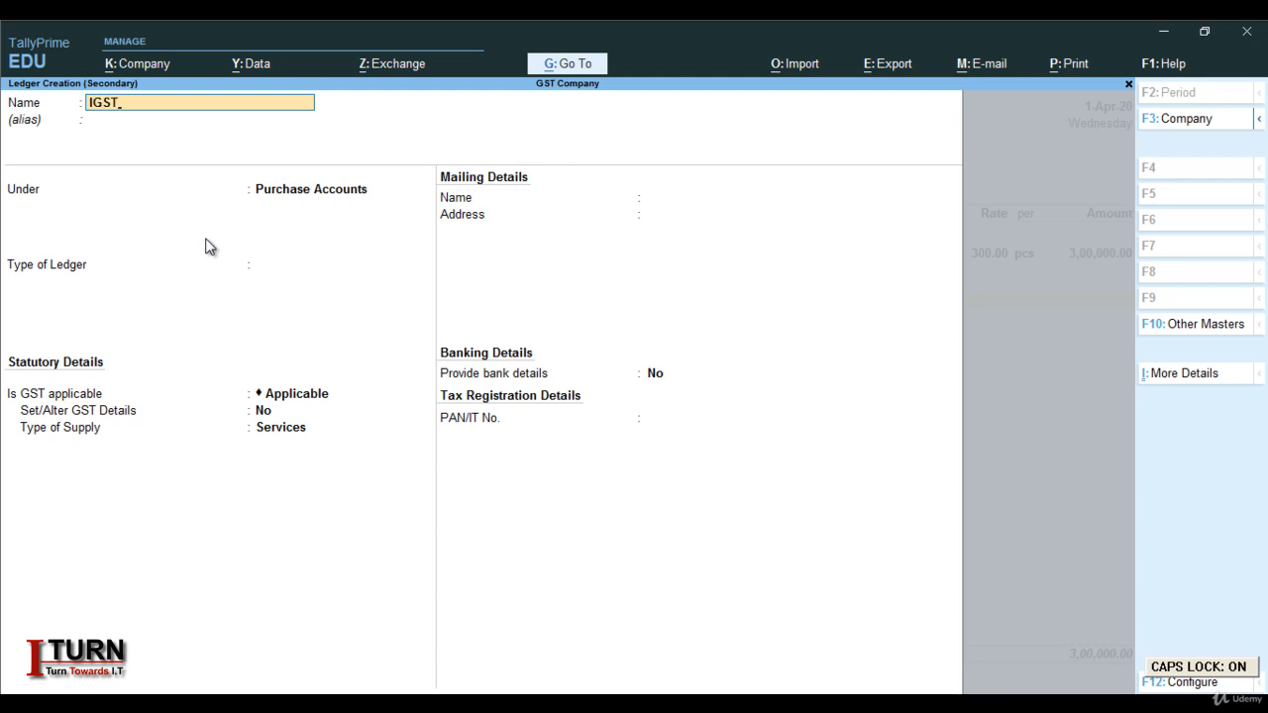
key("Return")
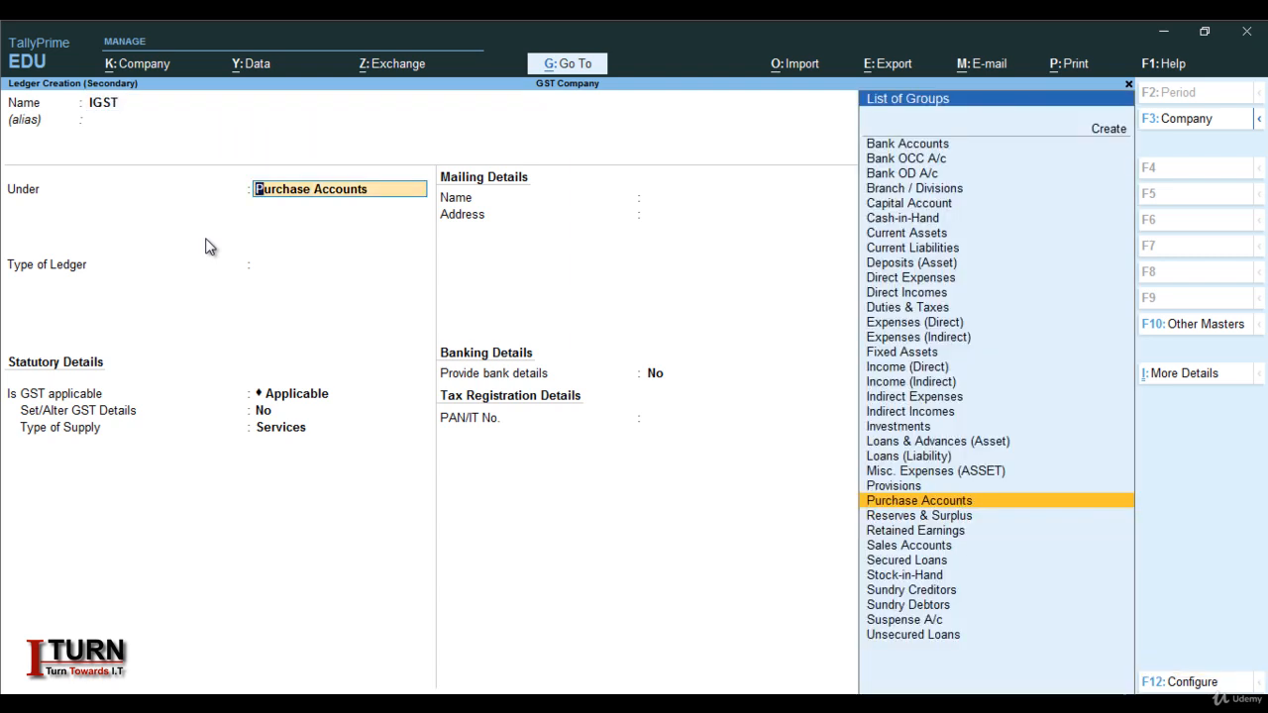
type("DU")
key("Return")
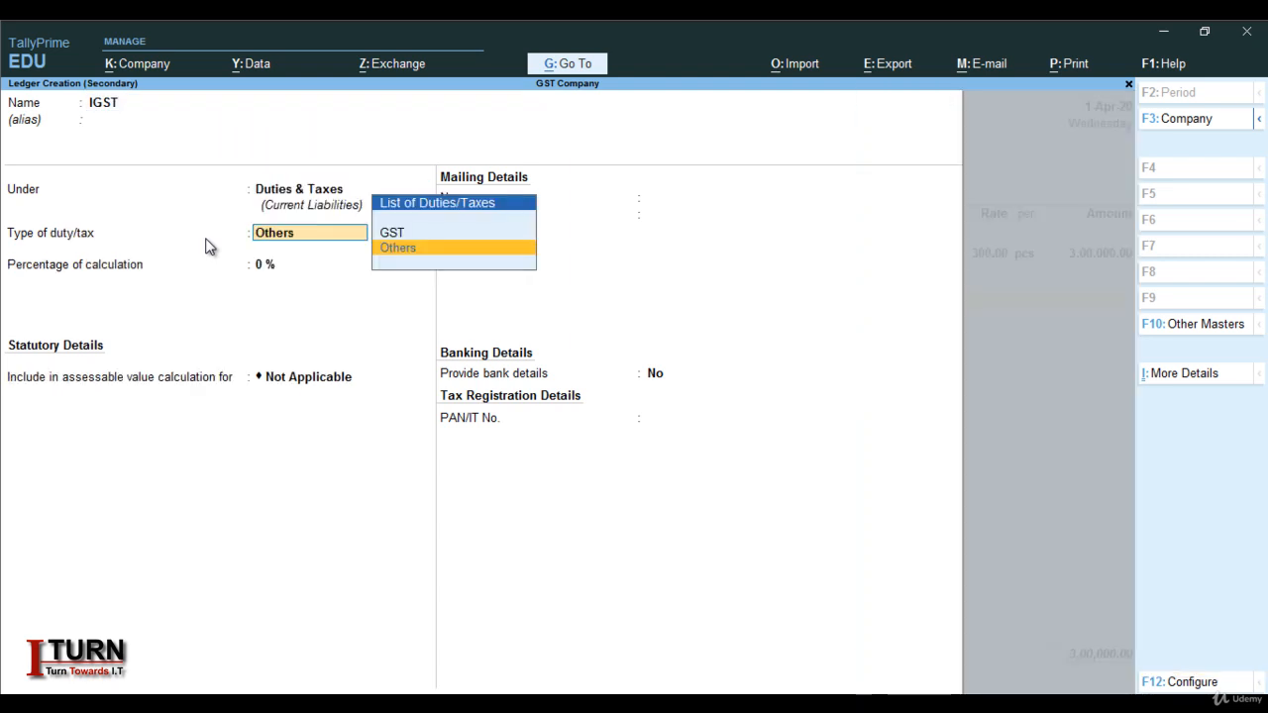
key("Up")
key("Return")
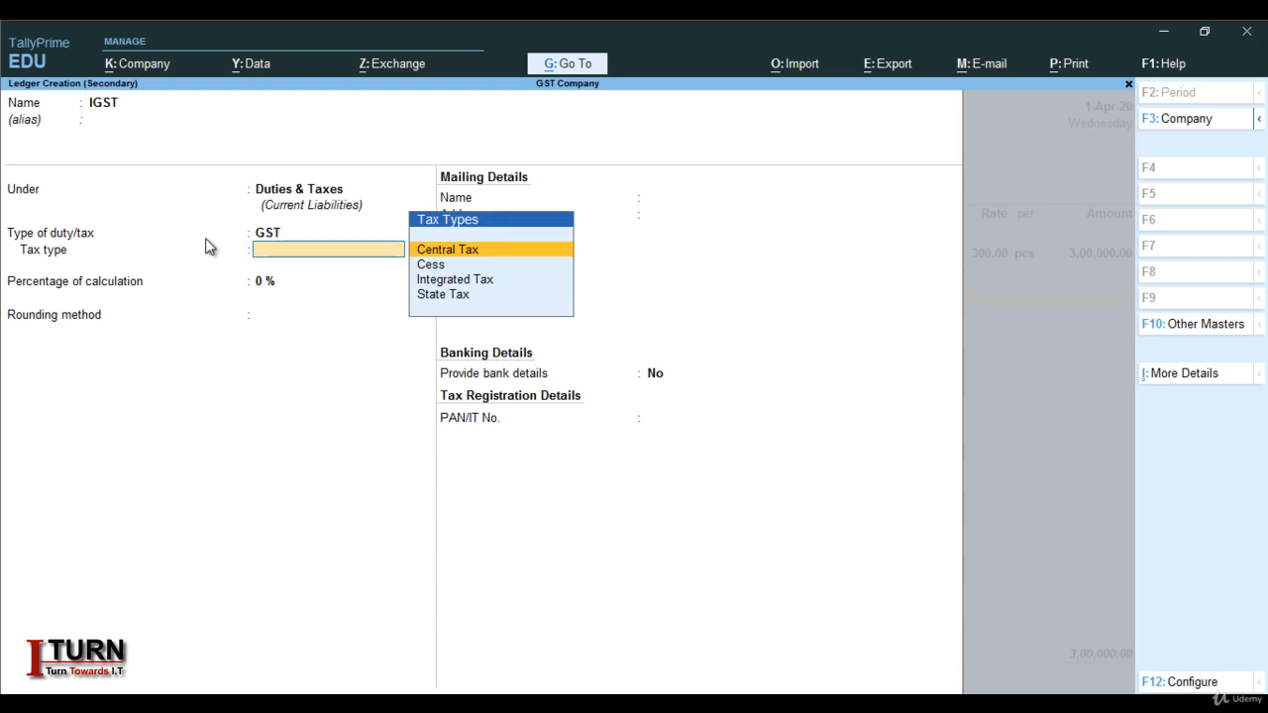
key("Down")
key("Down")
key("Return")
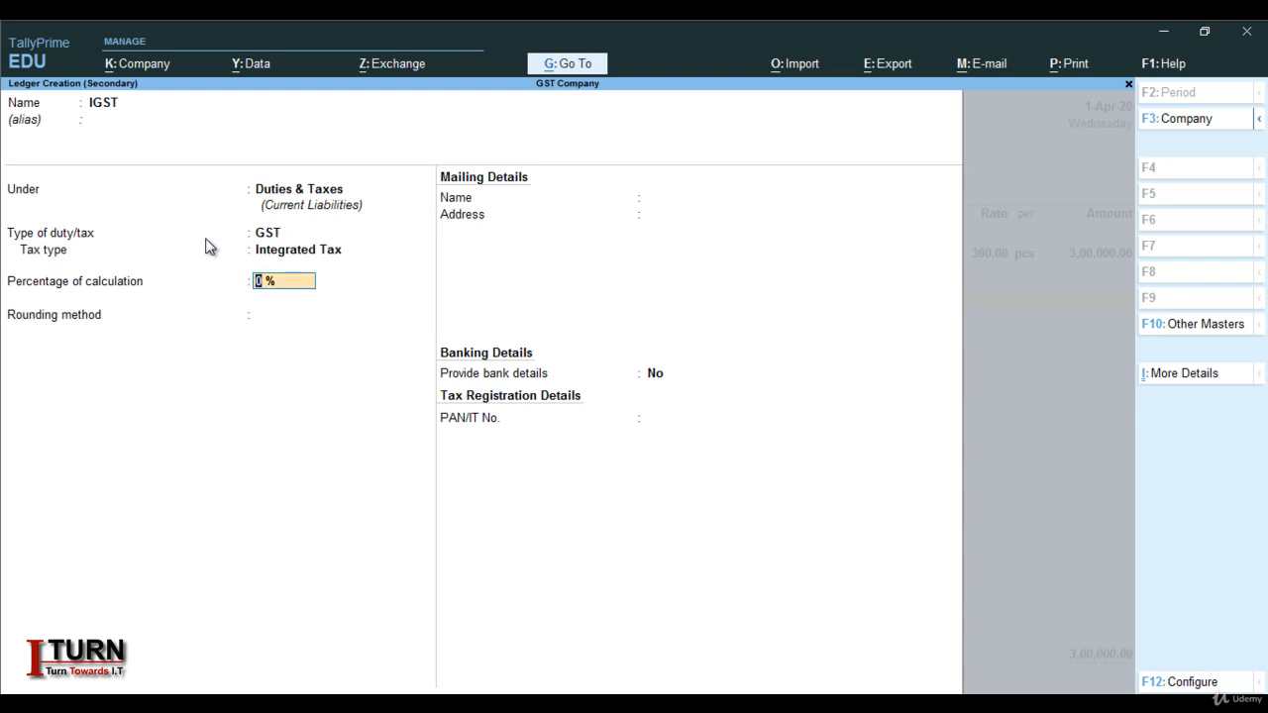
key("Return")
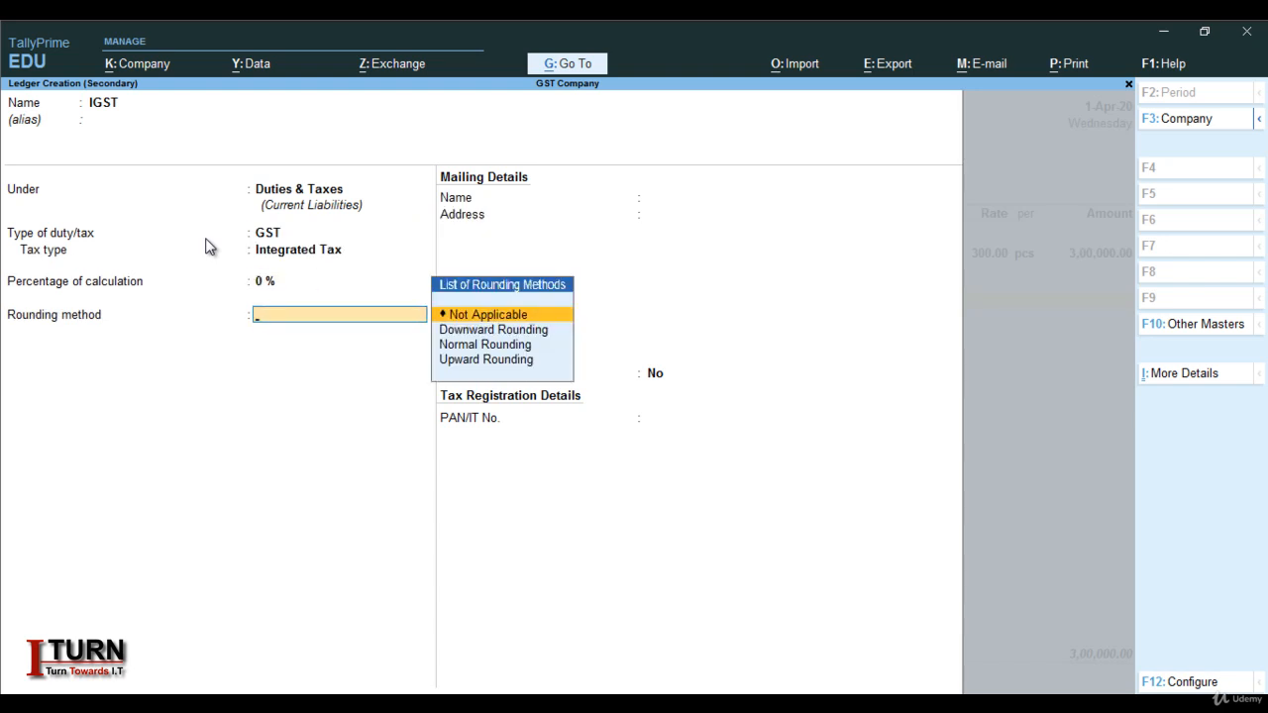
key("Return")
key("Return")
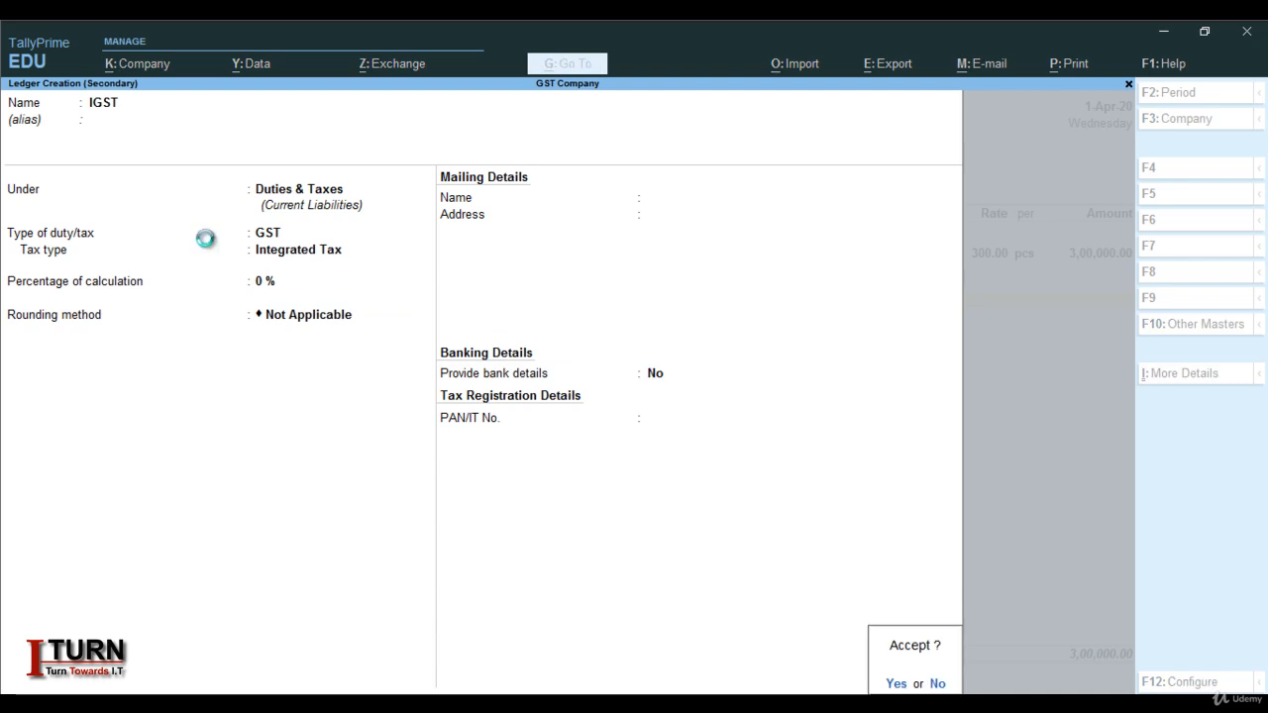
key("Return")
key("Return")
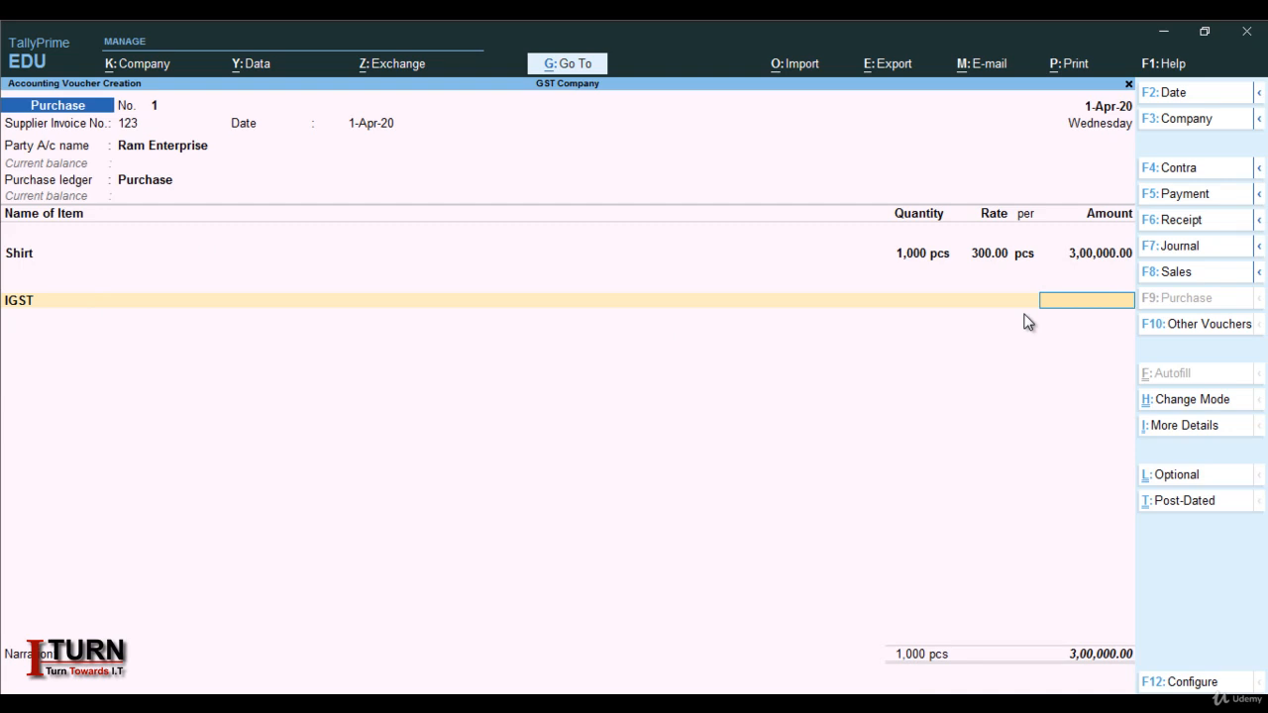
Clear the line's tax ledger and create CGST under Duties & Taxes as GST Central Tax at 0 %
key("BackSpace")
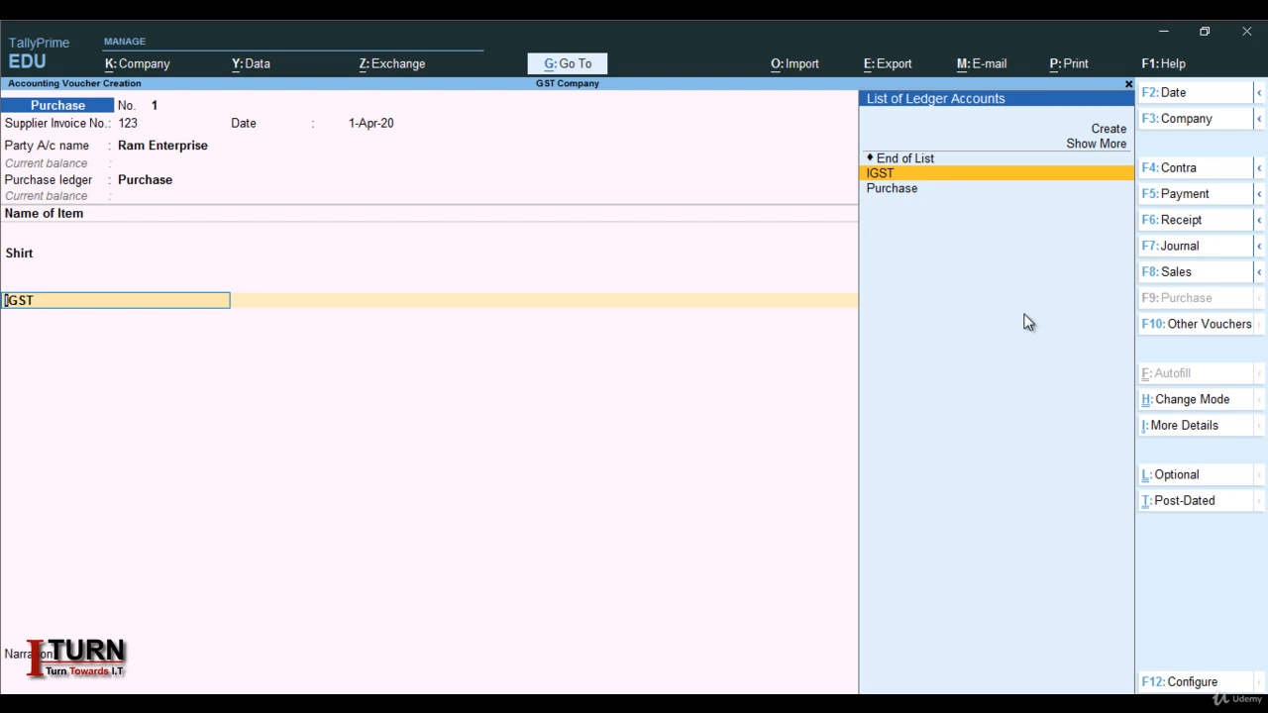
key("alt+c")
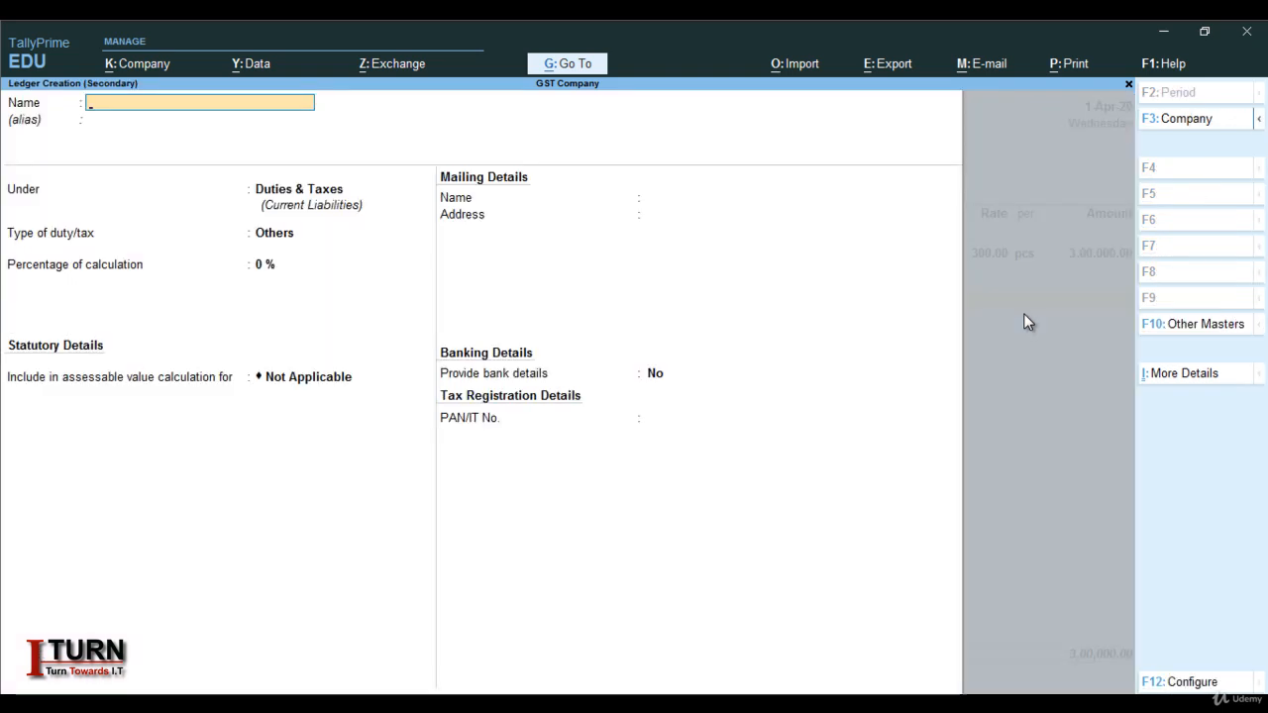
type("CGST")
key("Return")
key("Return")
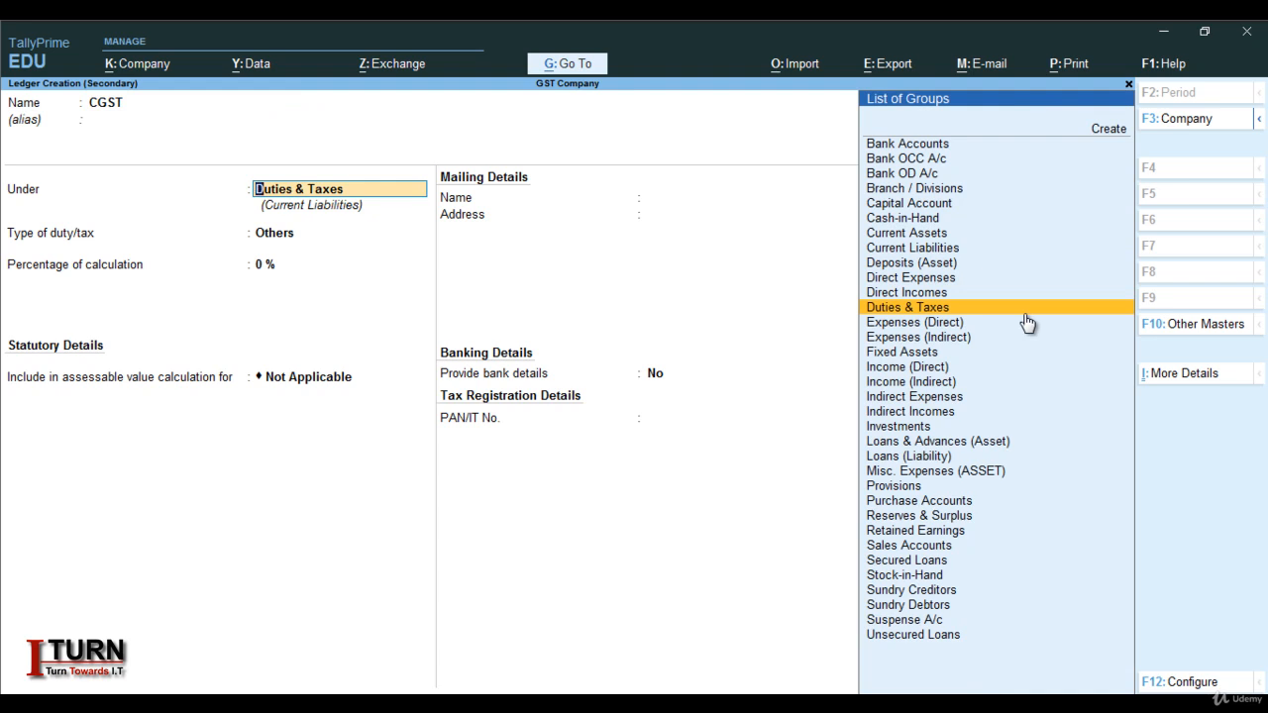
key("Return")
type("G")
key("Return")
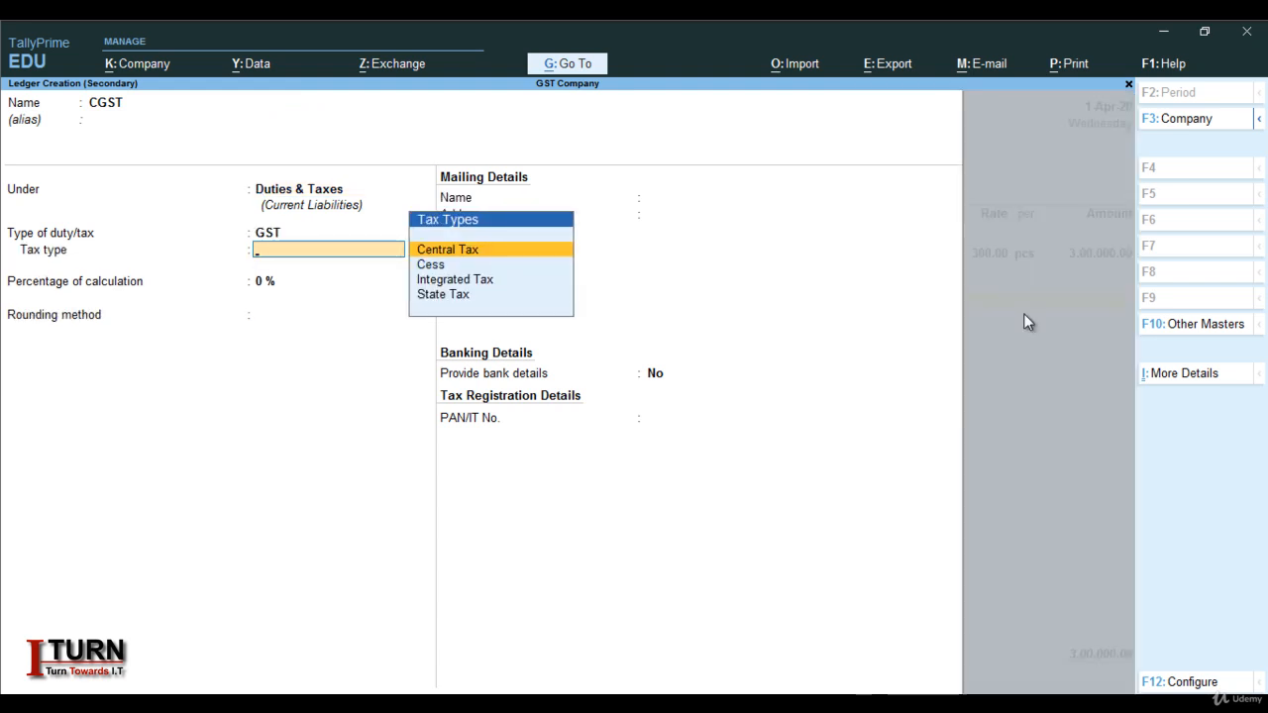
key("Return")
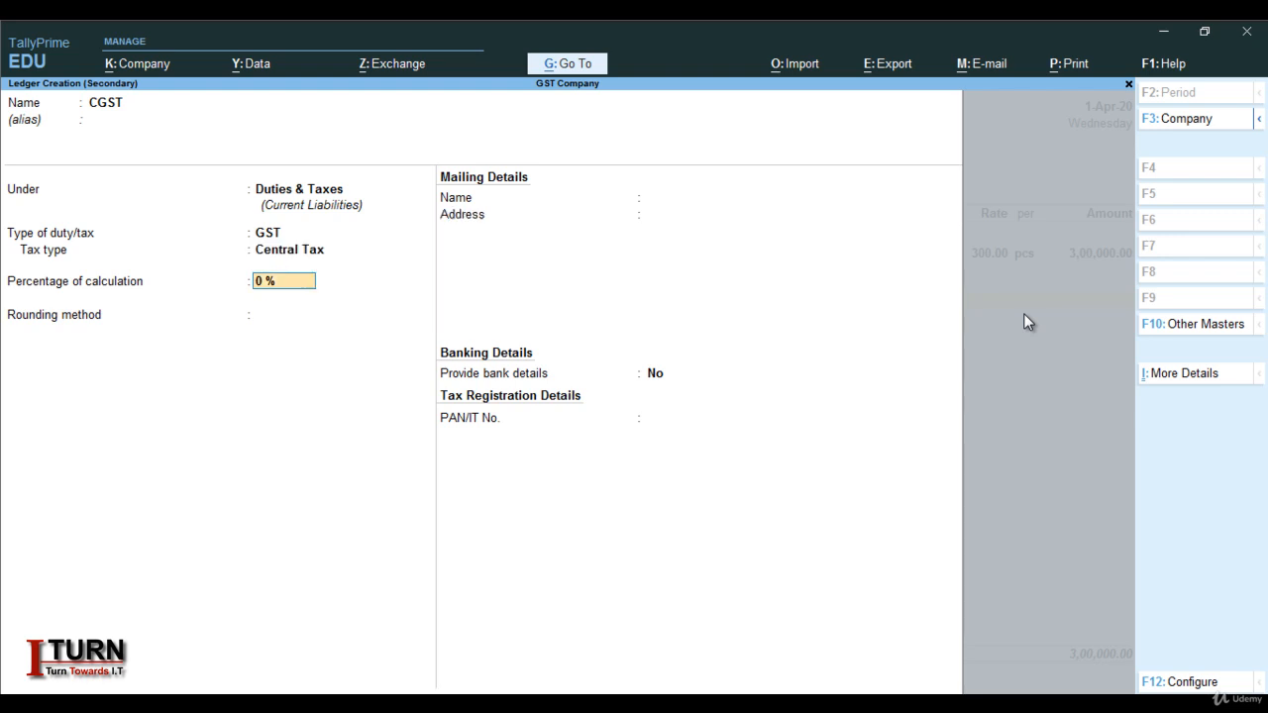
key("Return")
key("Return")
key("Return")
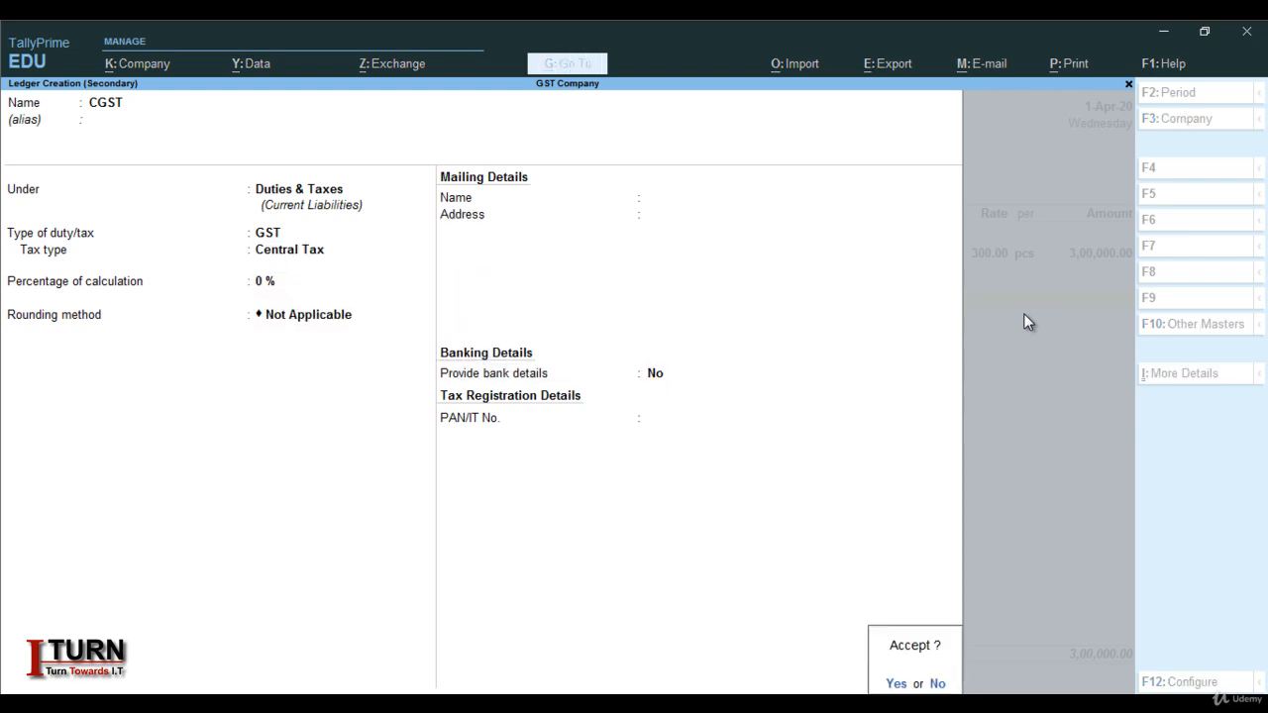
key("Return")
key("Return")
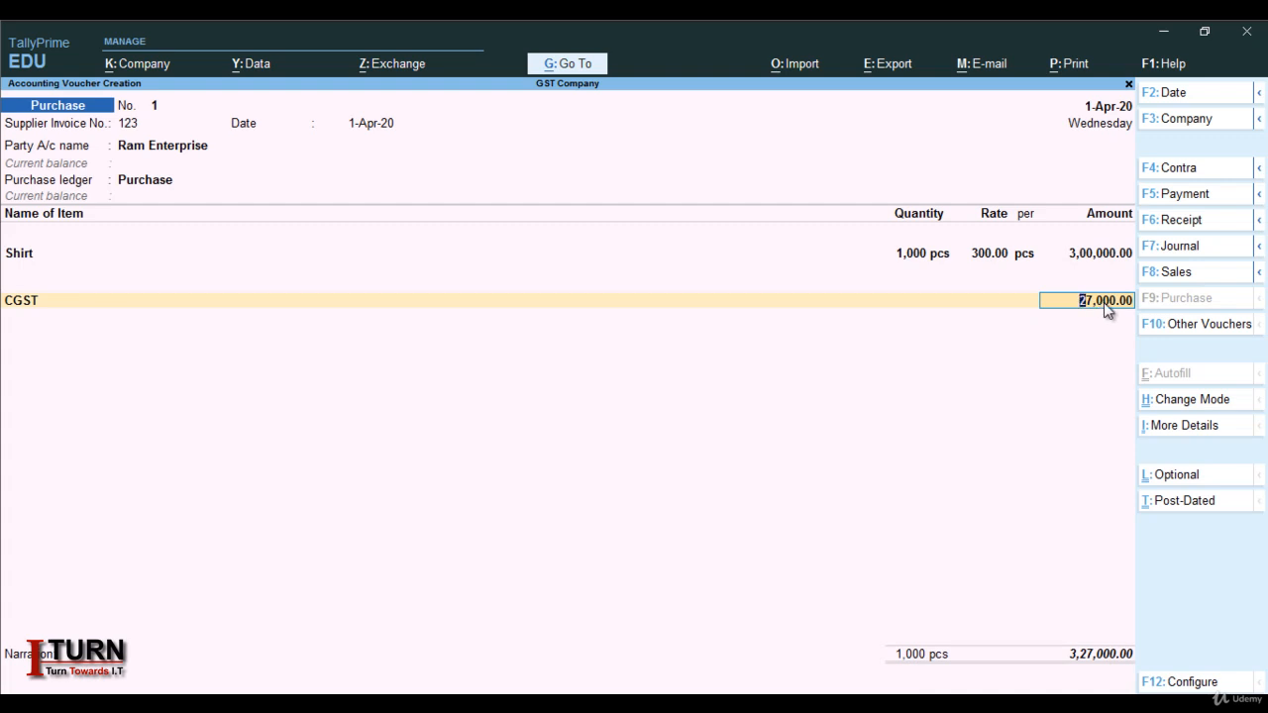
Accept the 27,000.00 CGST line and create SGST under Duties & Taxes as GST State Tax at 0 %
key("Return")
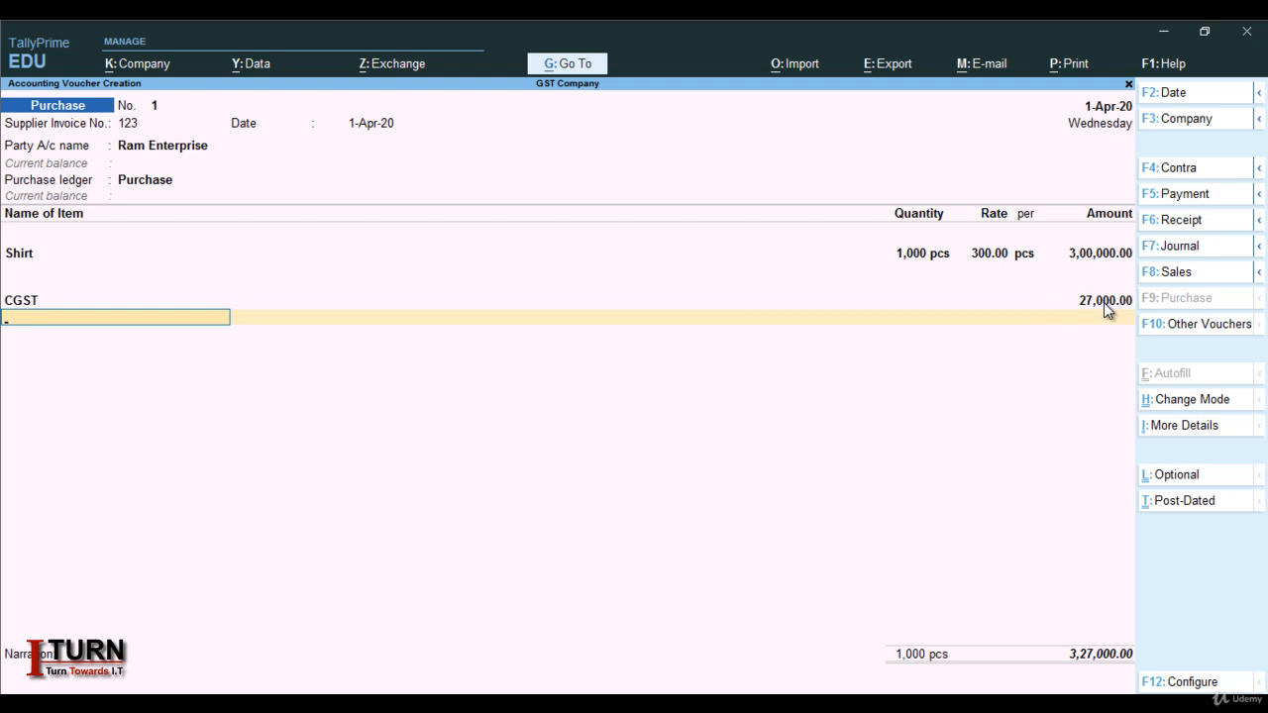
key("alt+c")
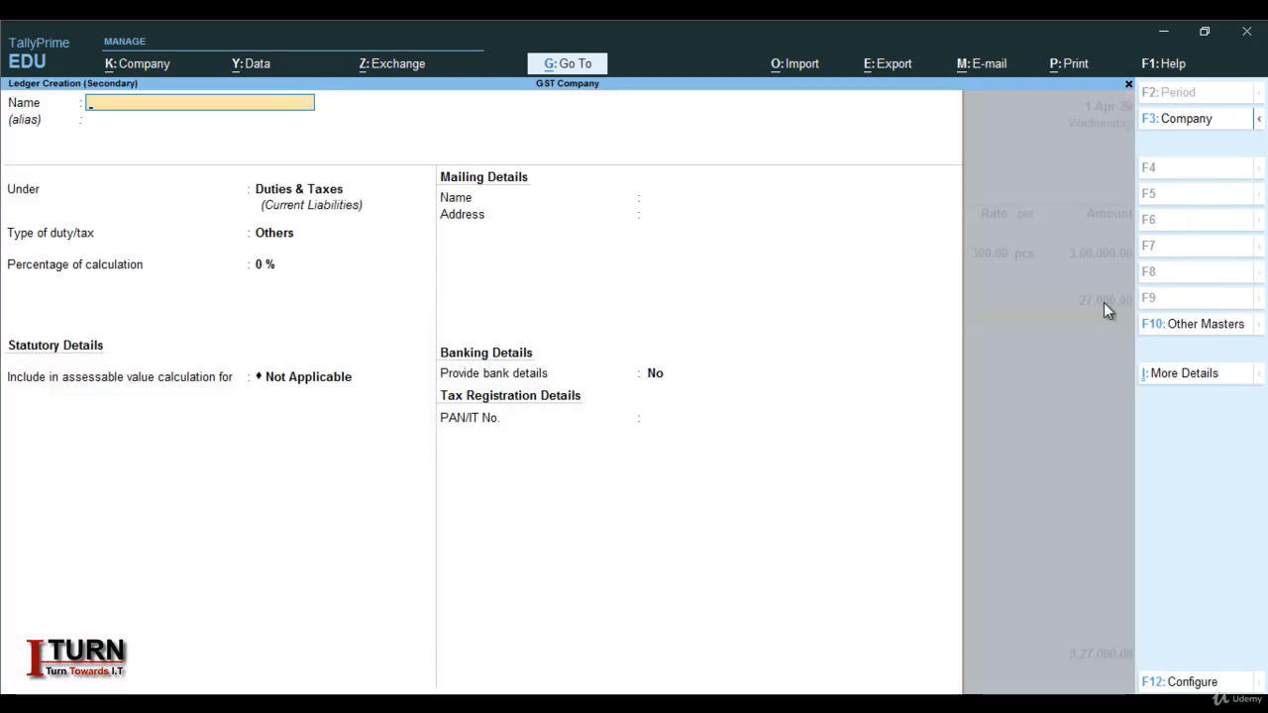
type("SGST")
key("Return")
key("Return")
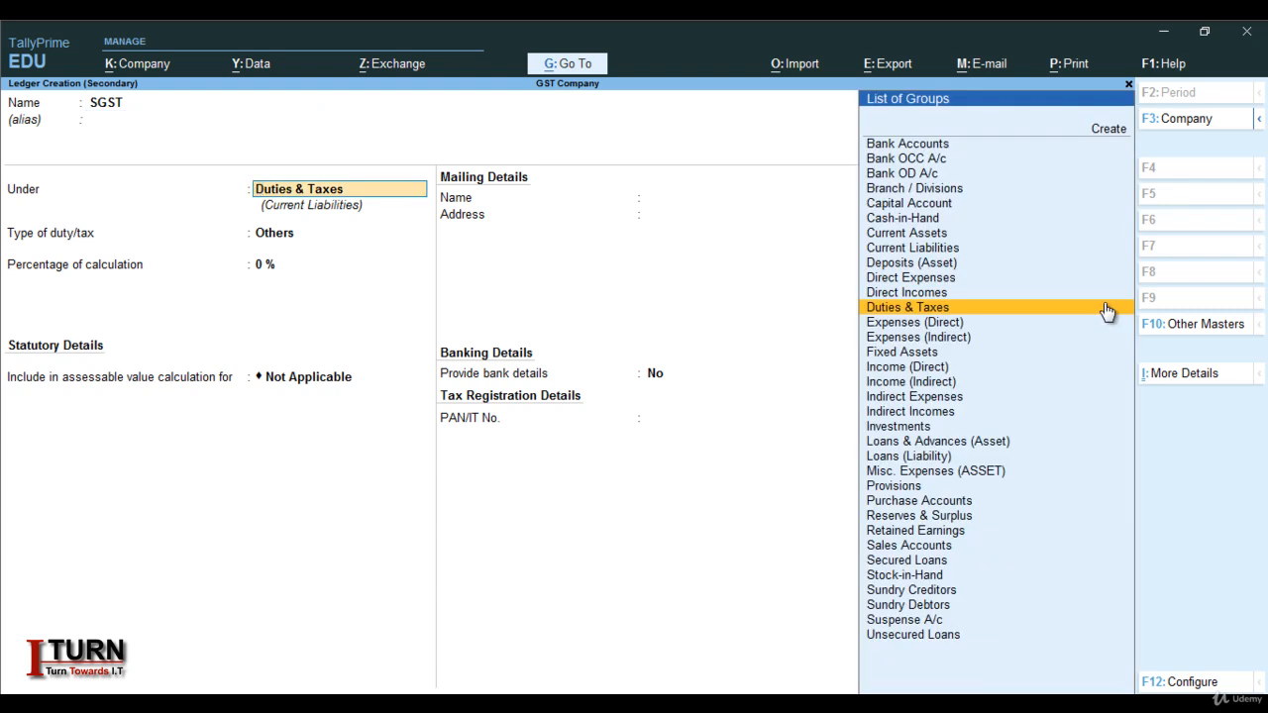
left_click(1106, 309)
key("Up")
key("Return")
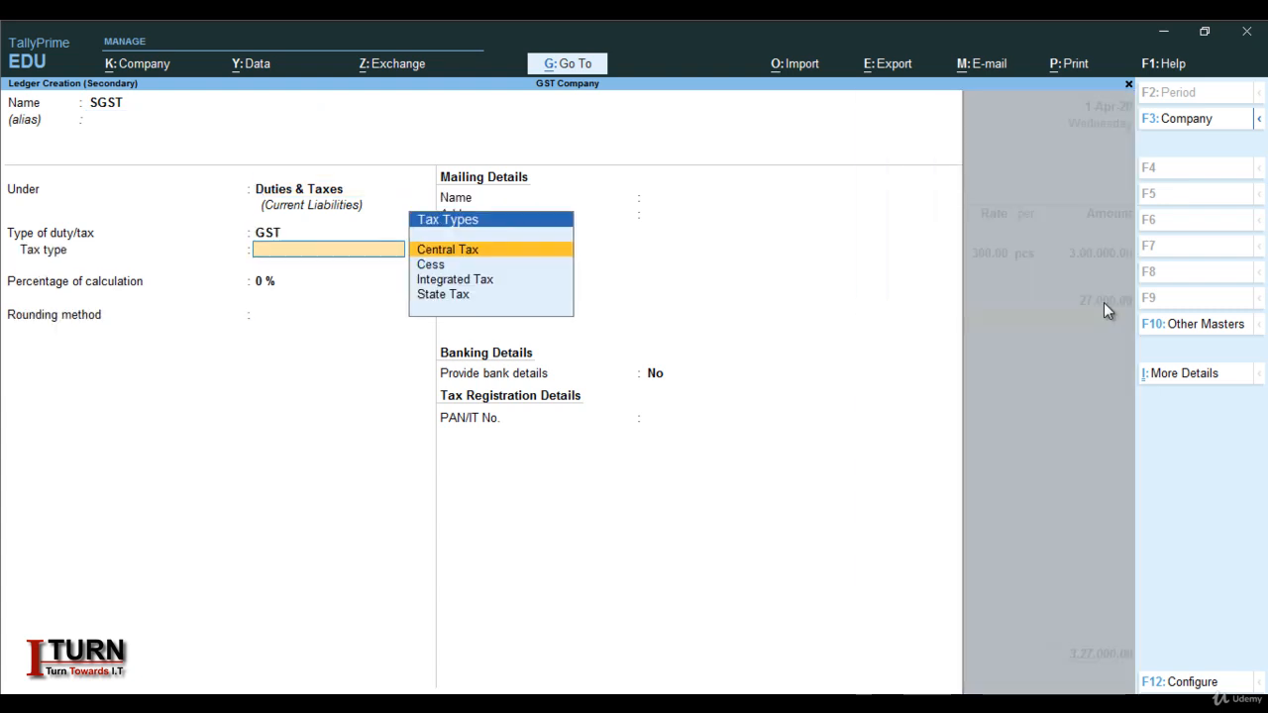
key("Down")
key("Down")
key("Down")
key("Return")
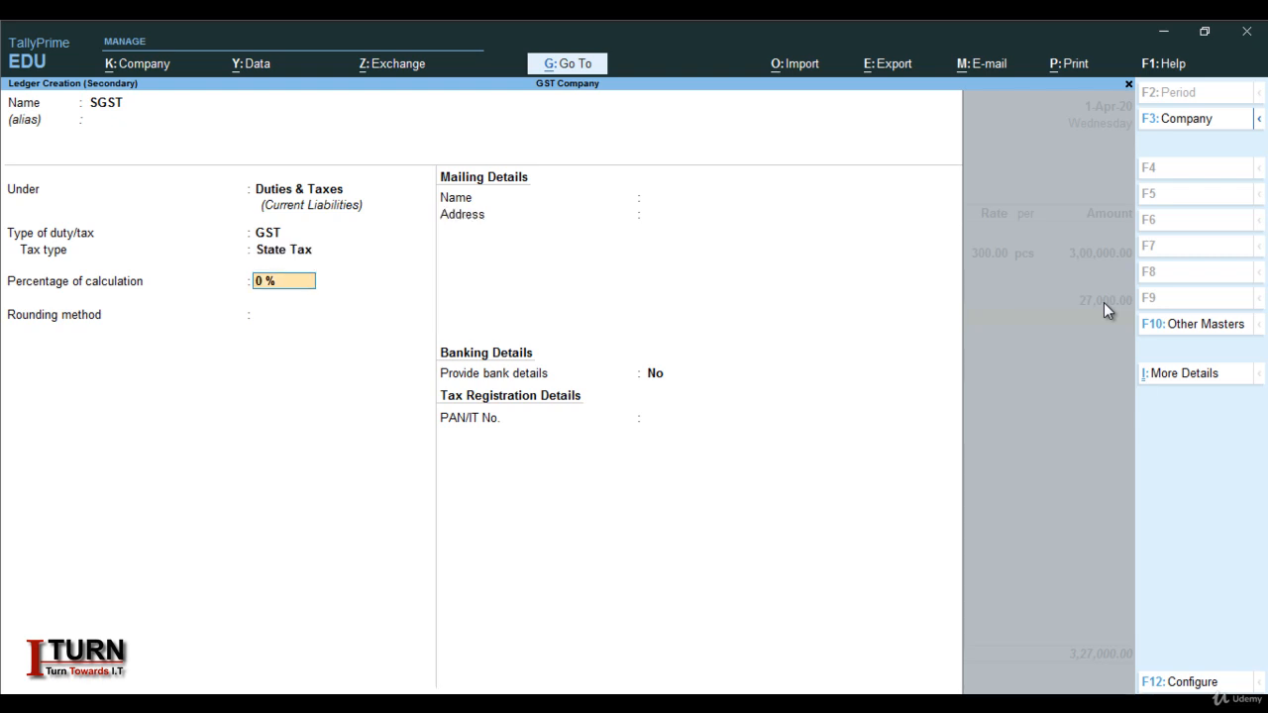
key("Return")
key("Return")
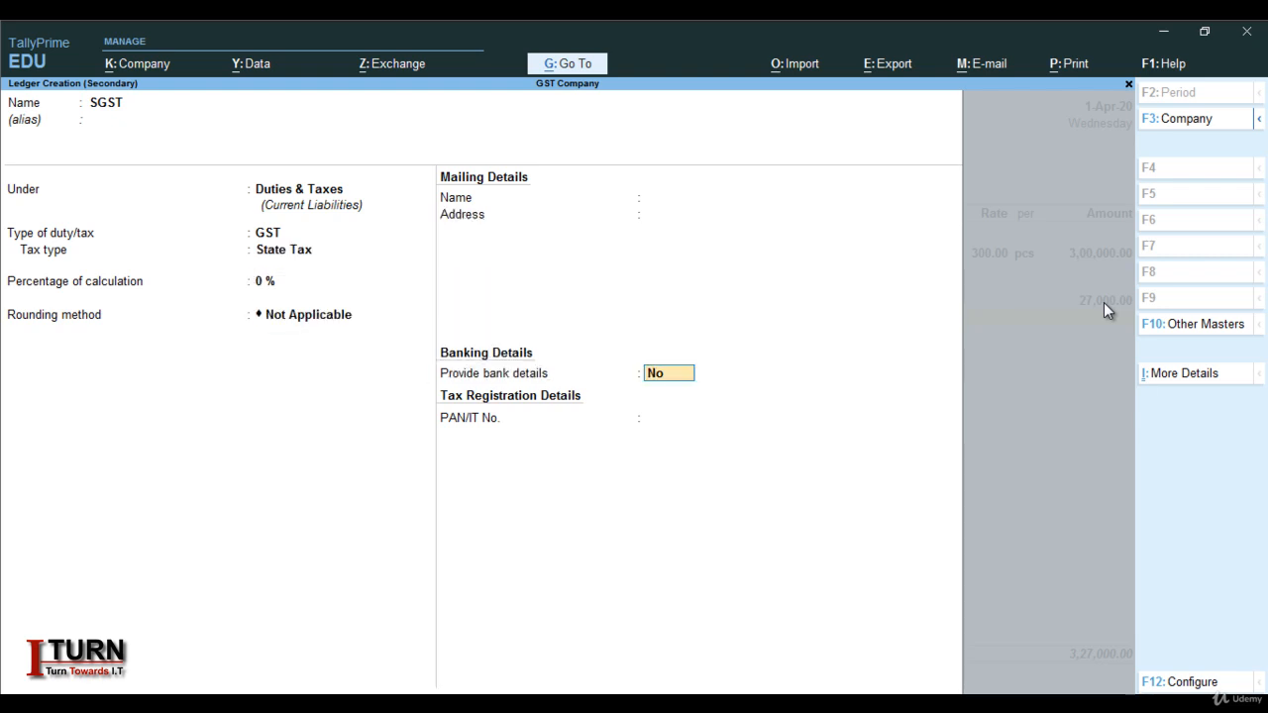
key("Return")
key("Return")
key("Return")
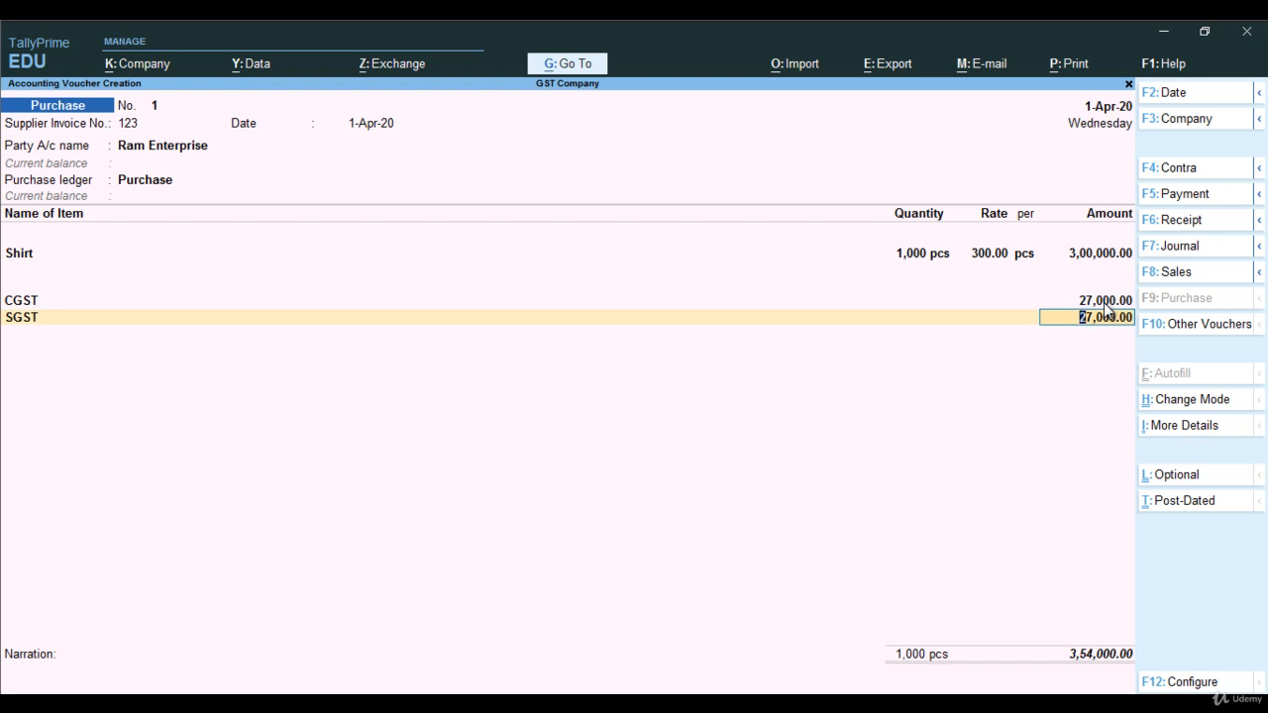
Accept the 27,000.00 SGST line to finish voucher 1, then enter supplier invoice 456 on voucher 2
key("Return")
key("Return")
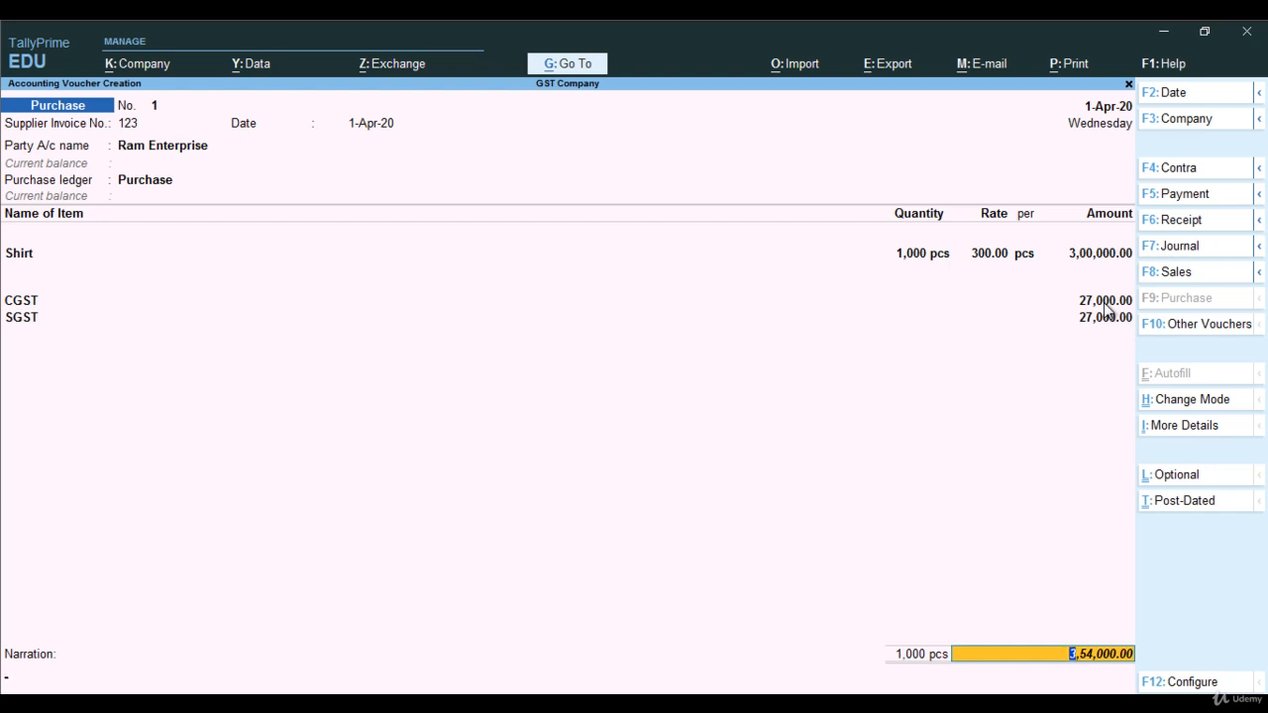
key("Return")
key("Return")
key("Return")
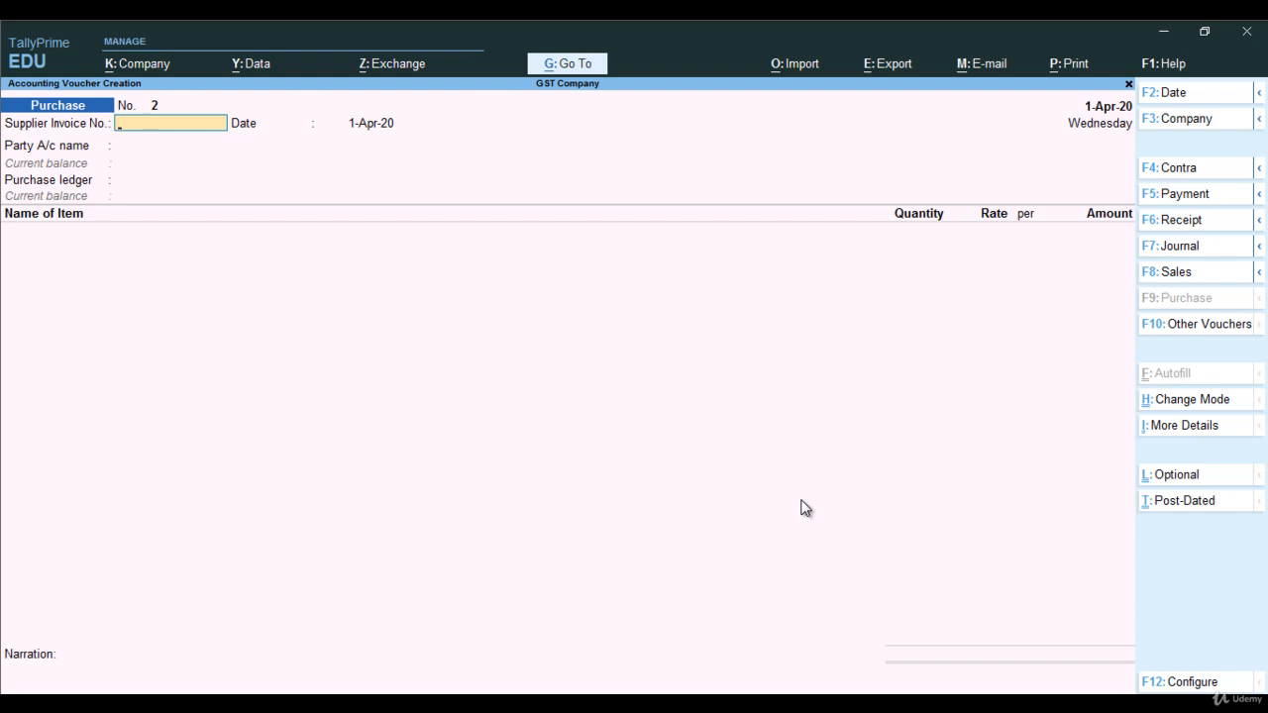
type("456")
key("Return")
key("Return")
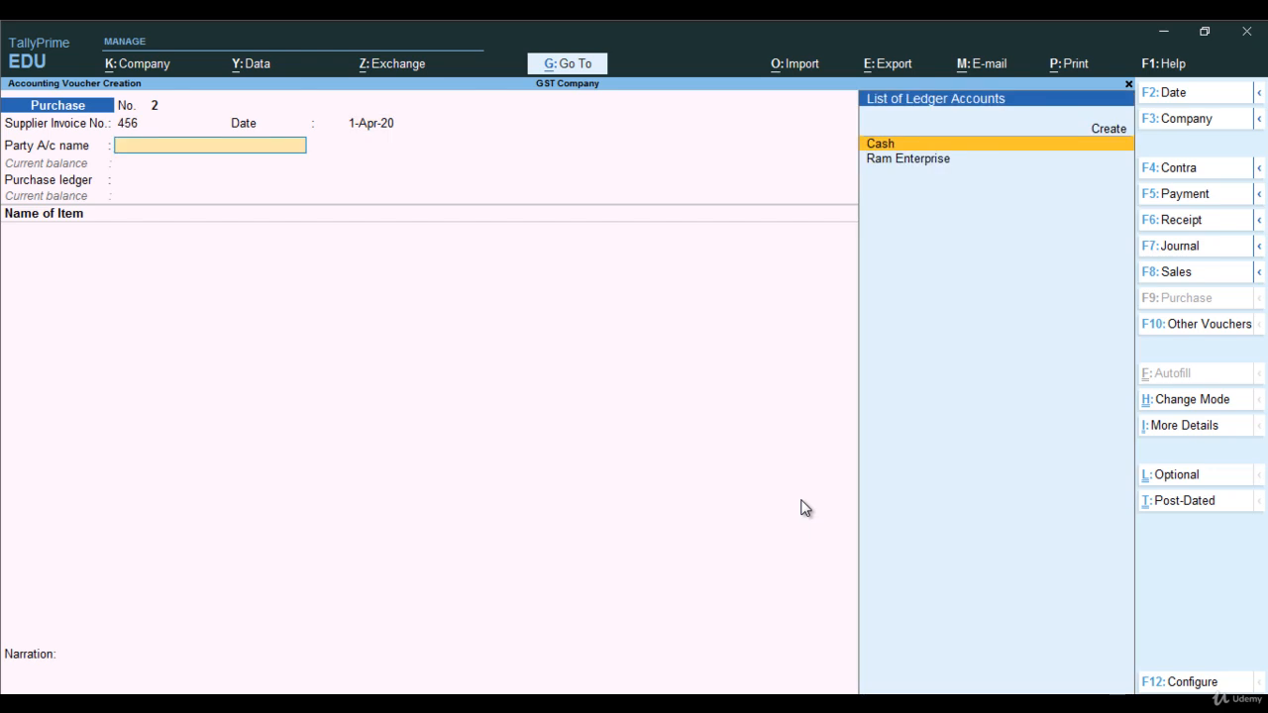
key("alt+c")
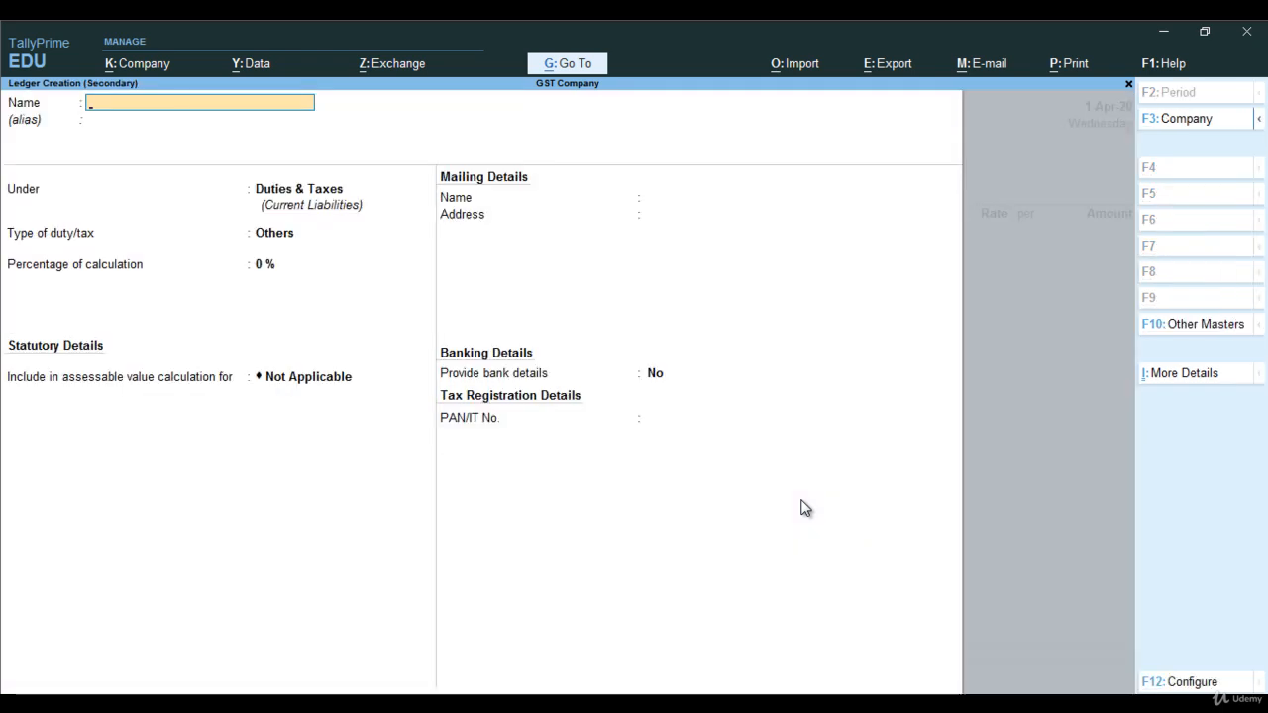
Name the new ledger Shyam Enterprise and place it under Sundry Creditors
type("Shyam Enterpr")
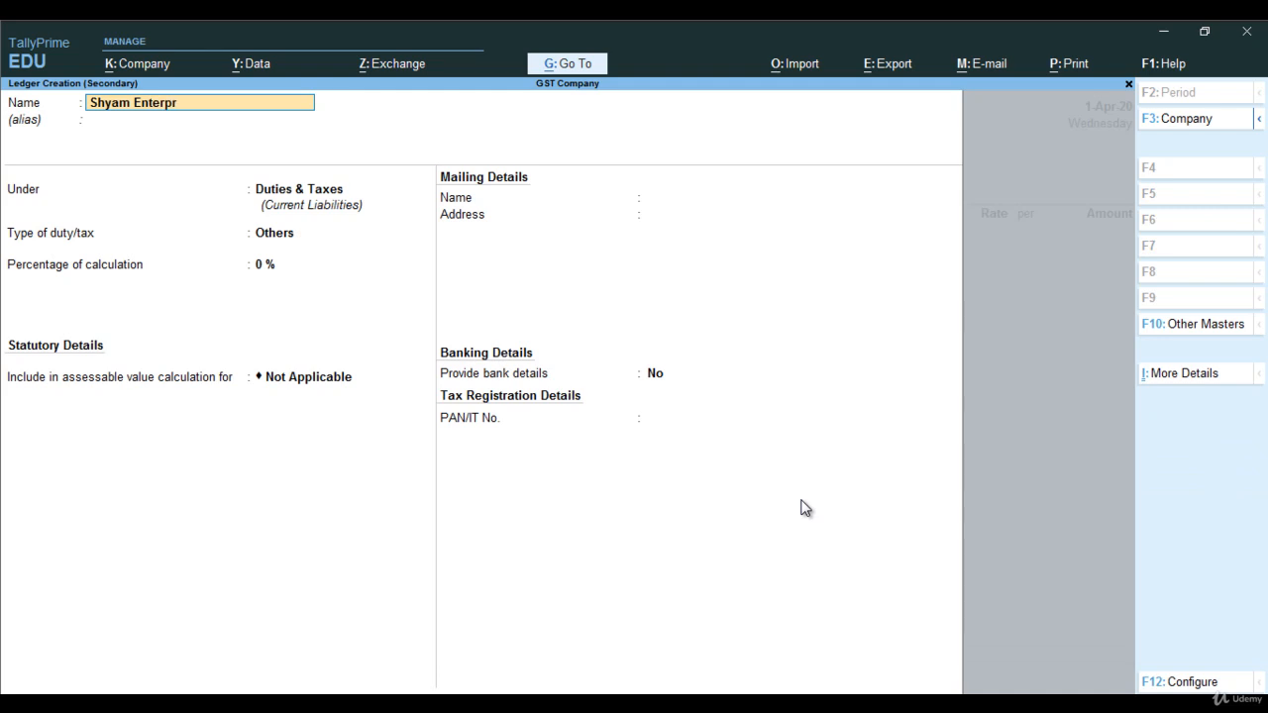
type("ise")
key("Return")
key("Return")
type("S")
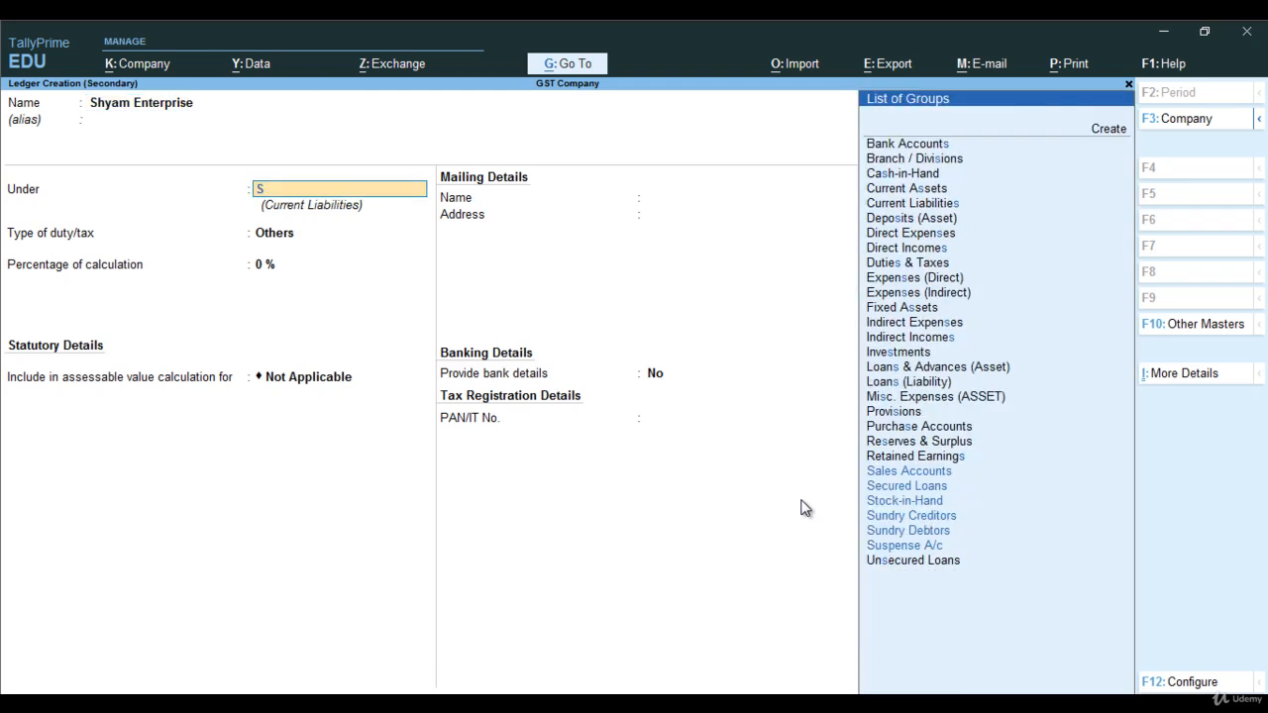
type("un")
key("Return")
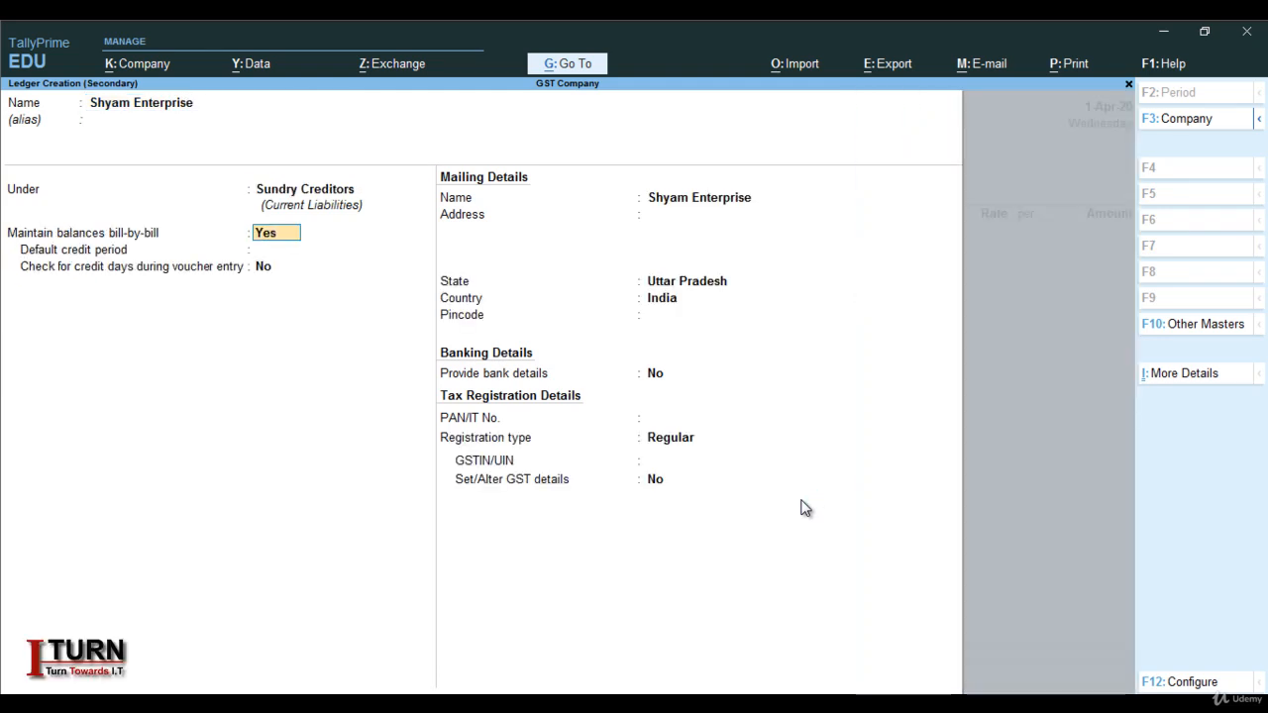
Set the supplier's state to Kerala, enter its GSTIN, and save the ledger
key("Return")
key("Return")
key("Return")
key("Return")
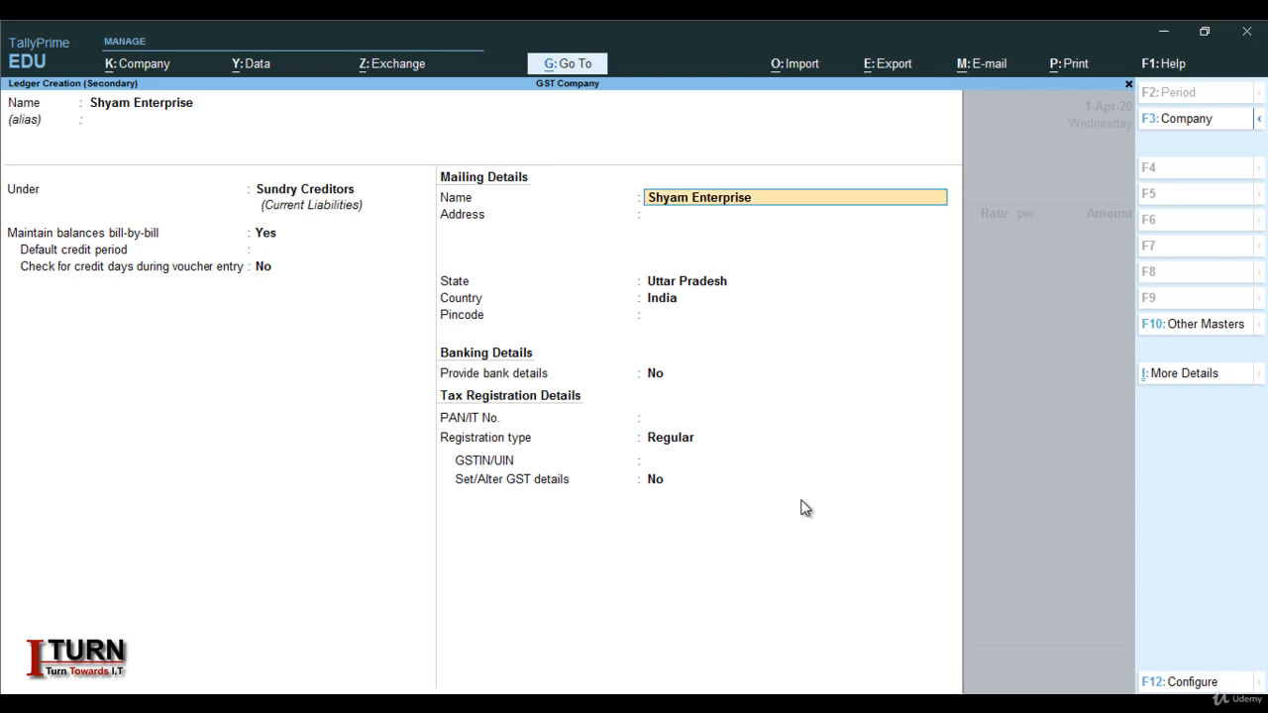
key("Return")
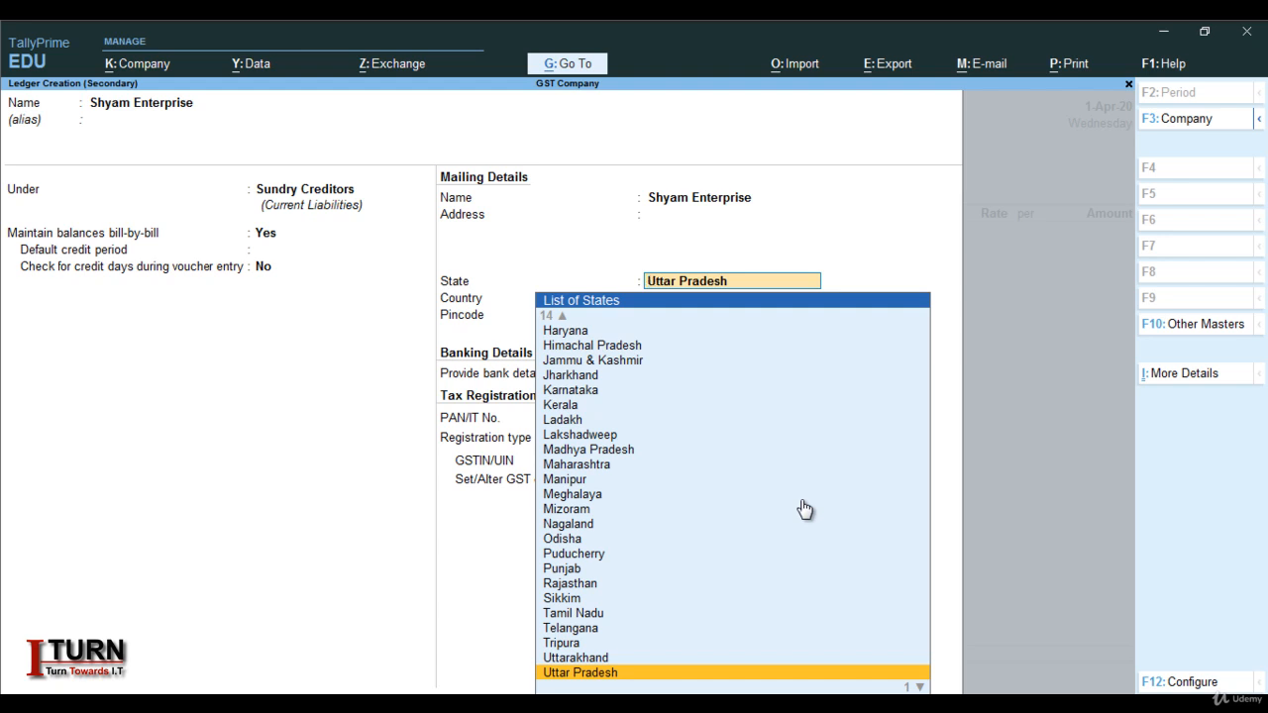
type("Ke")
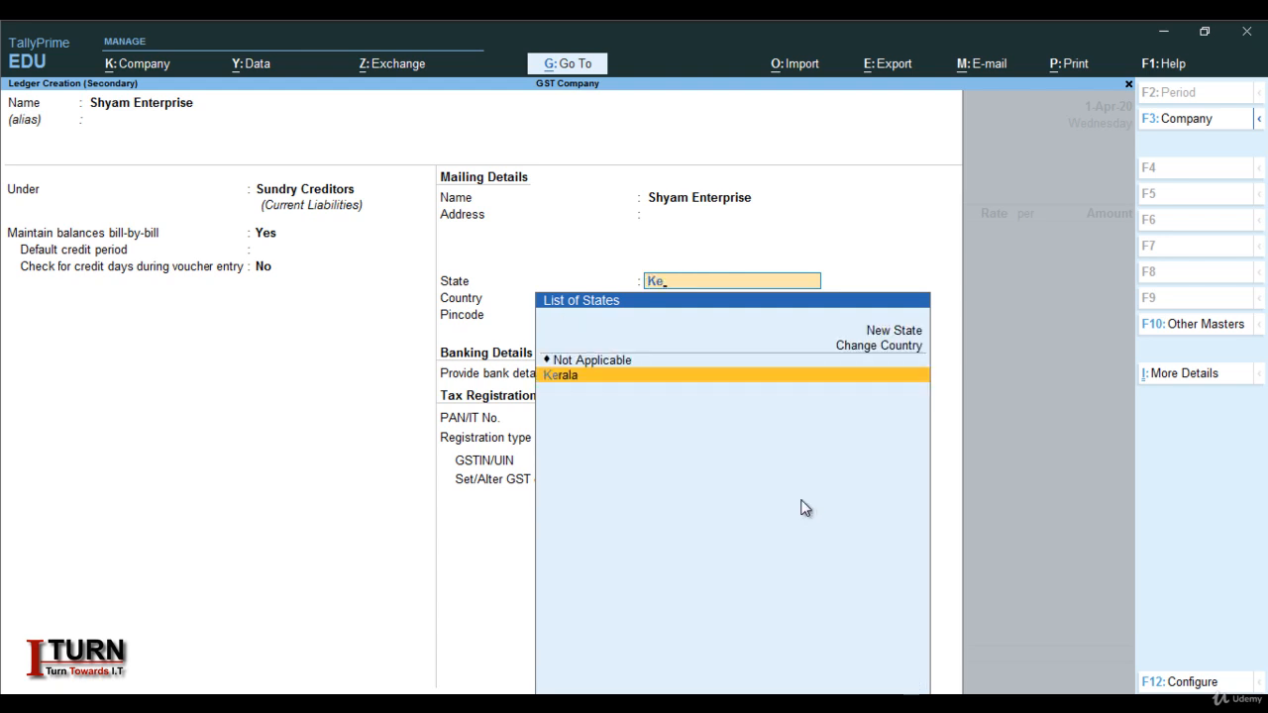
key("Return")
key("Return")
key("Return")
key("Return")
key("Return")
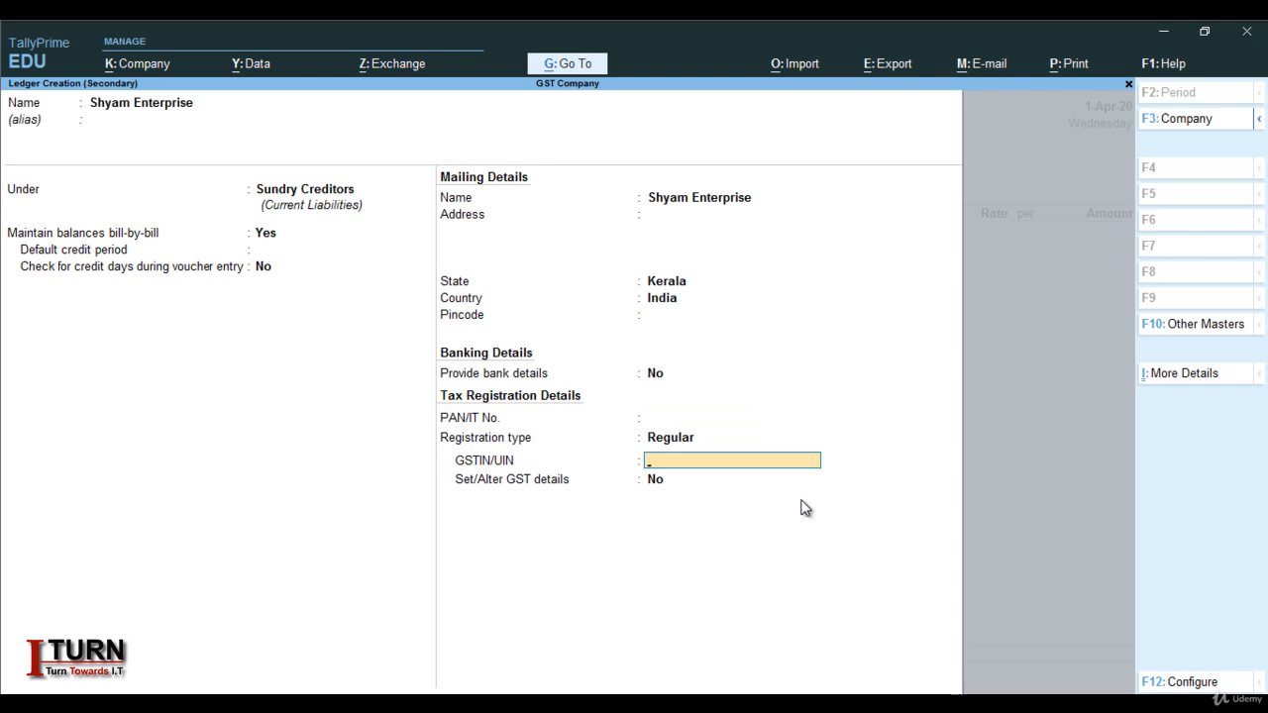
type("07FGHDFGDDAFHSD")
key("Return")
key("Return")
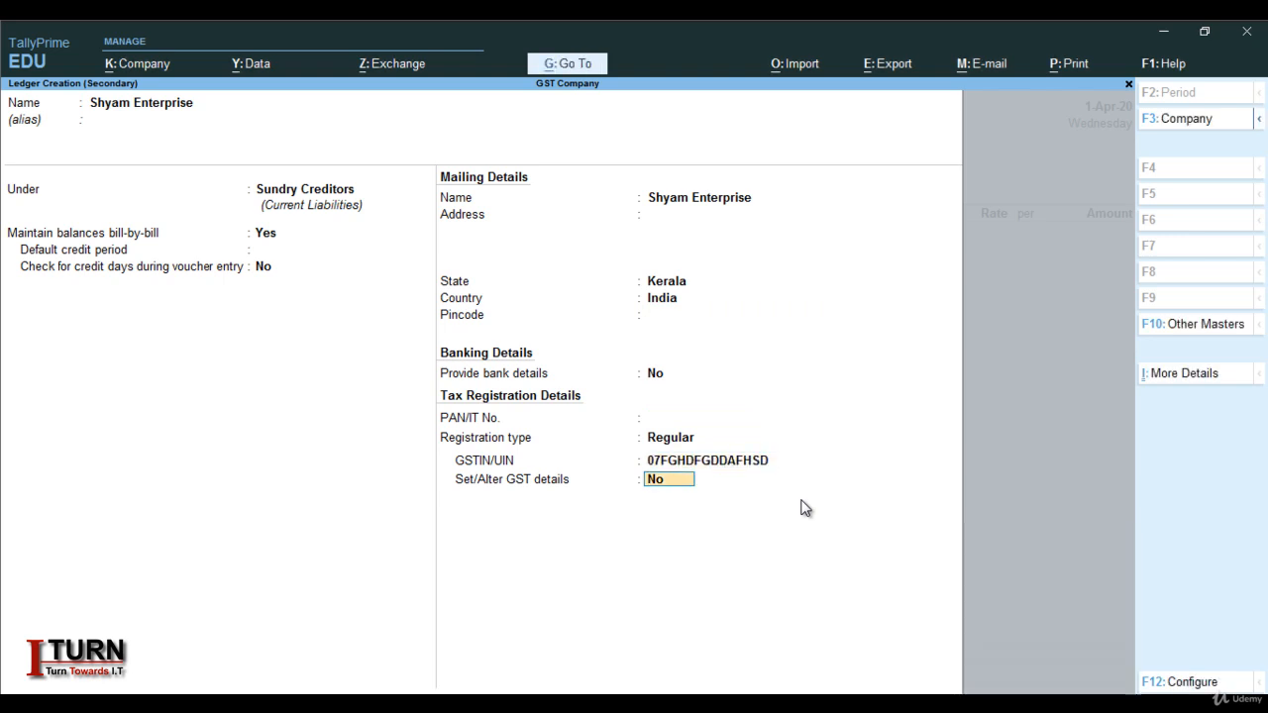
key("Return")
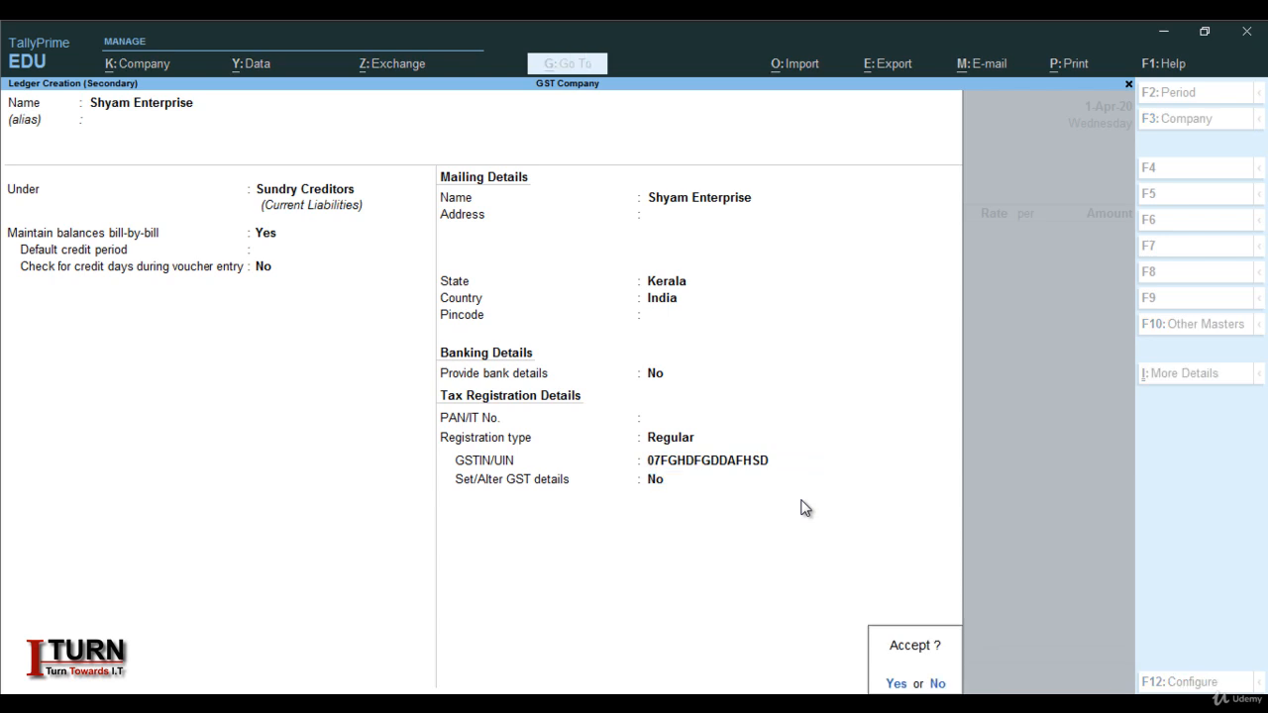
key("Return")
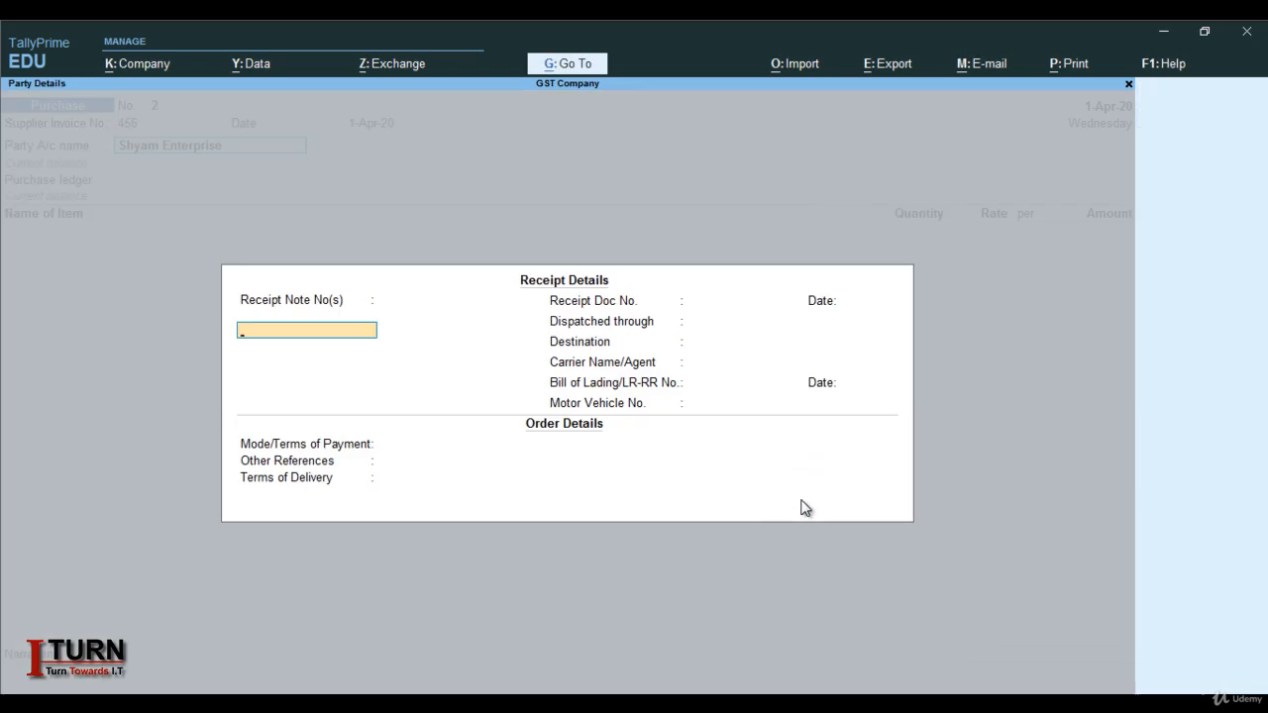
Leave the receipt, shipping and order details blank and continue to party details
key("Return")
key("Return")
key("Return")
key("Return")
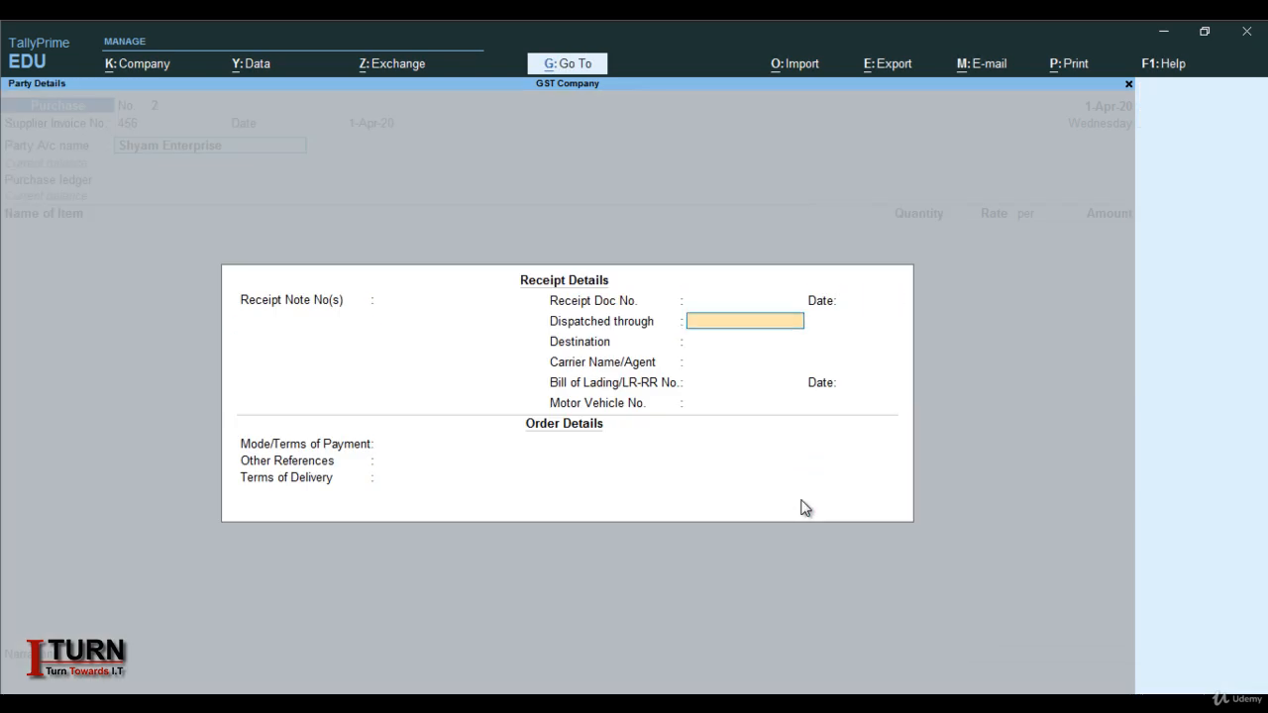
key("Return")
key("Return")
key("Return")
key("Return")
key("Return")
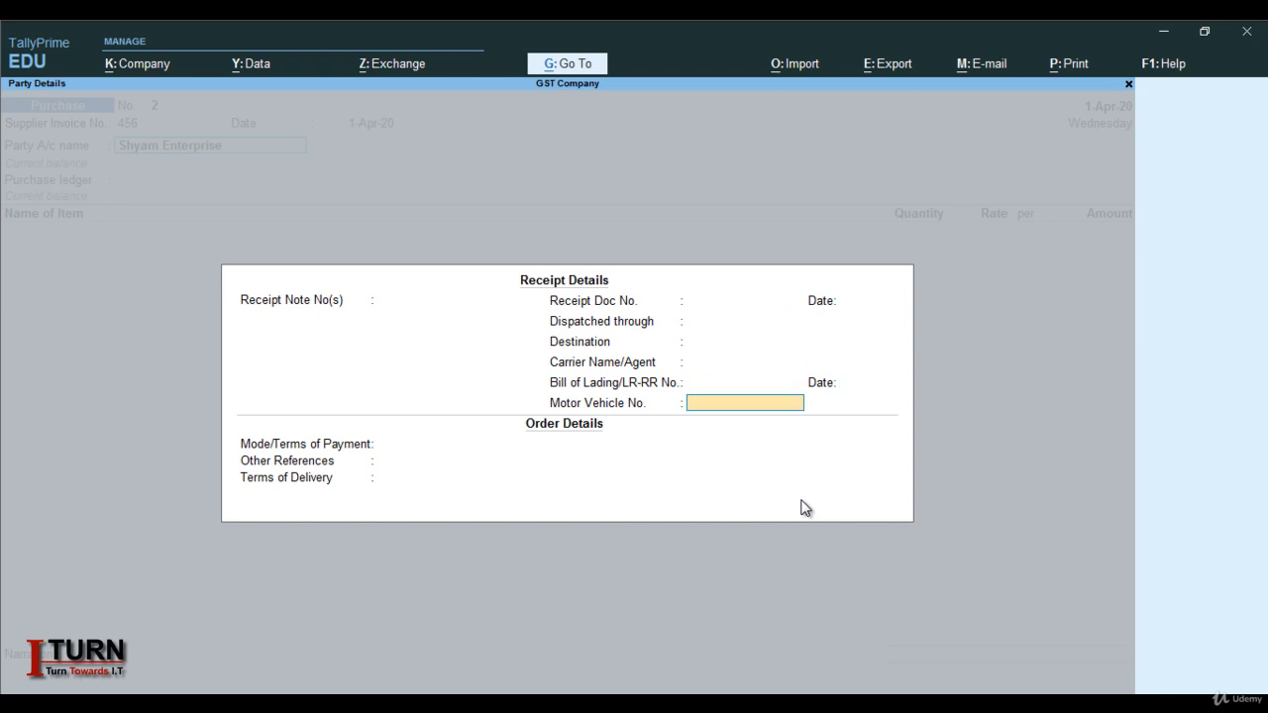
key("Return")
key("Return")
key("Return")
key("Return")
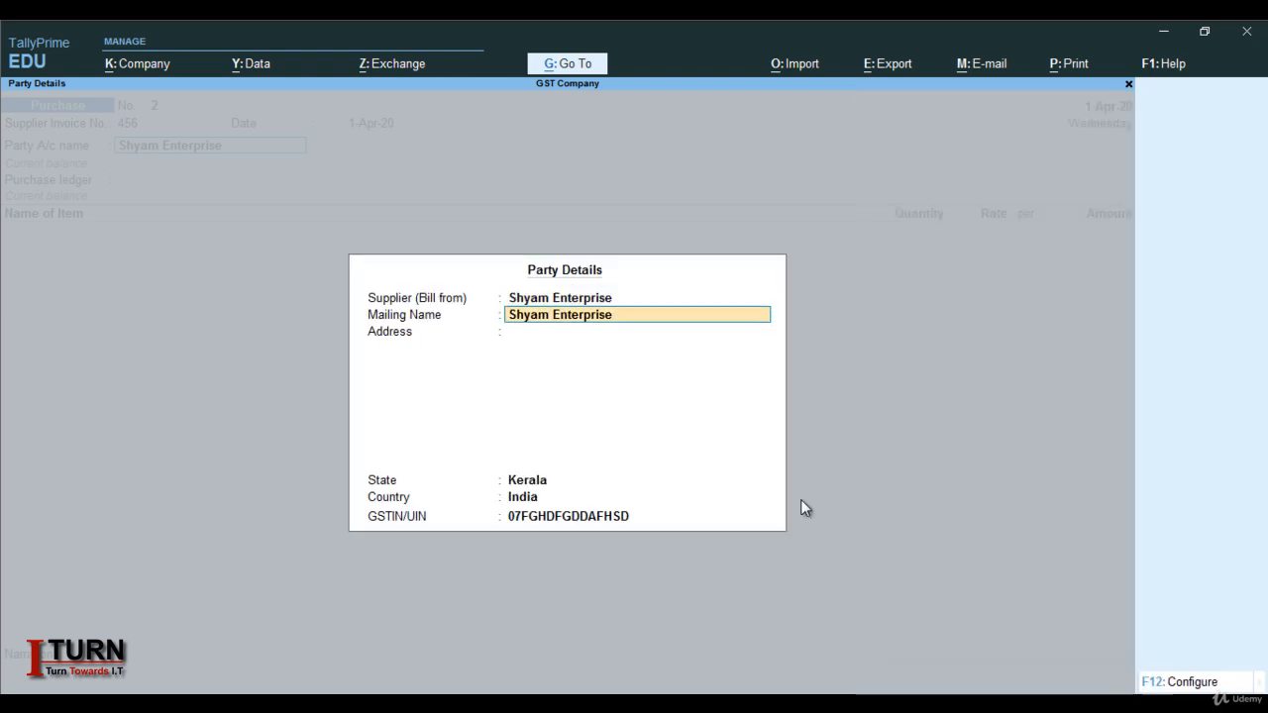
key("Return")
key("Return")
key("Return")
key("Return")
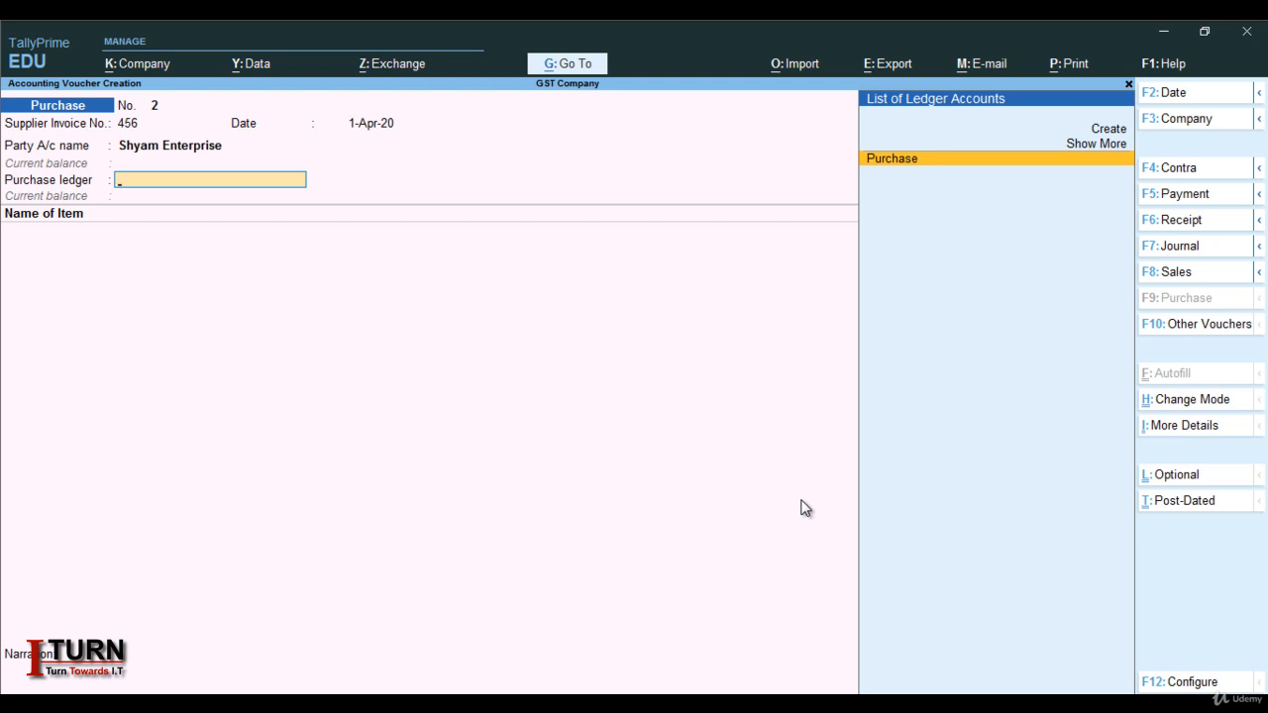
Create a ledger named Purchase I under Purchase Accounts
key("alt+c")
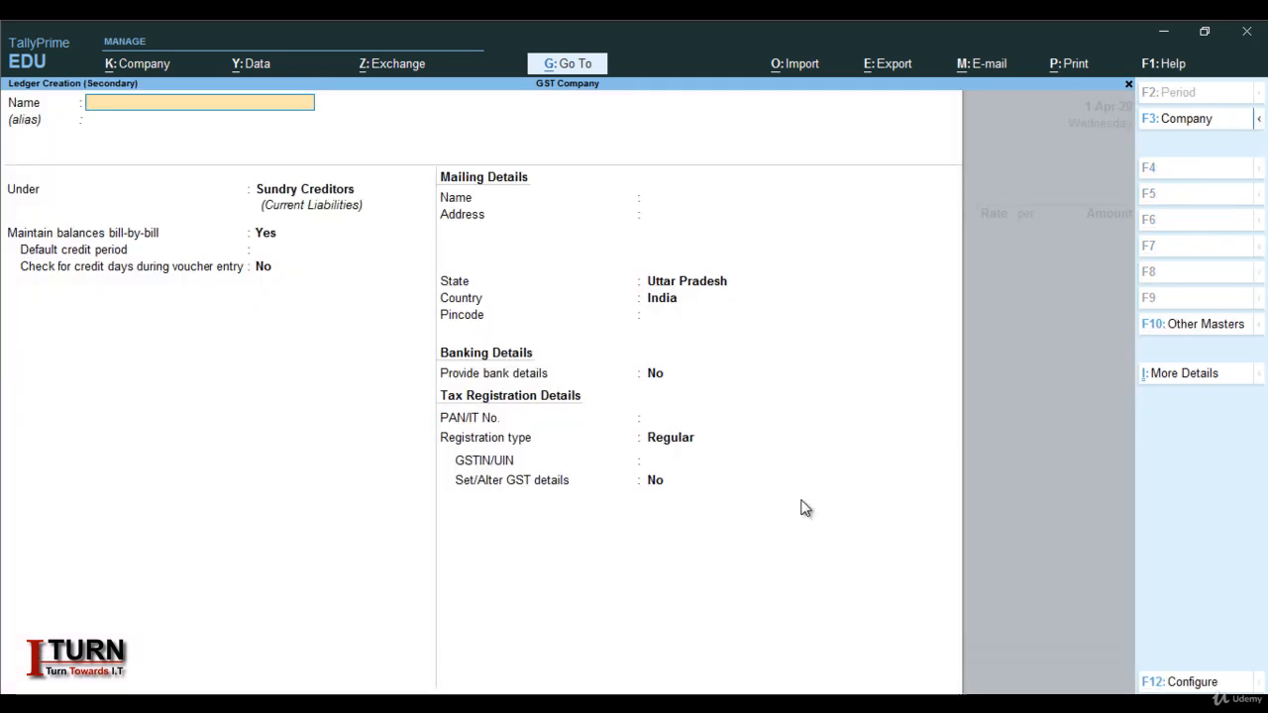
type("P")
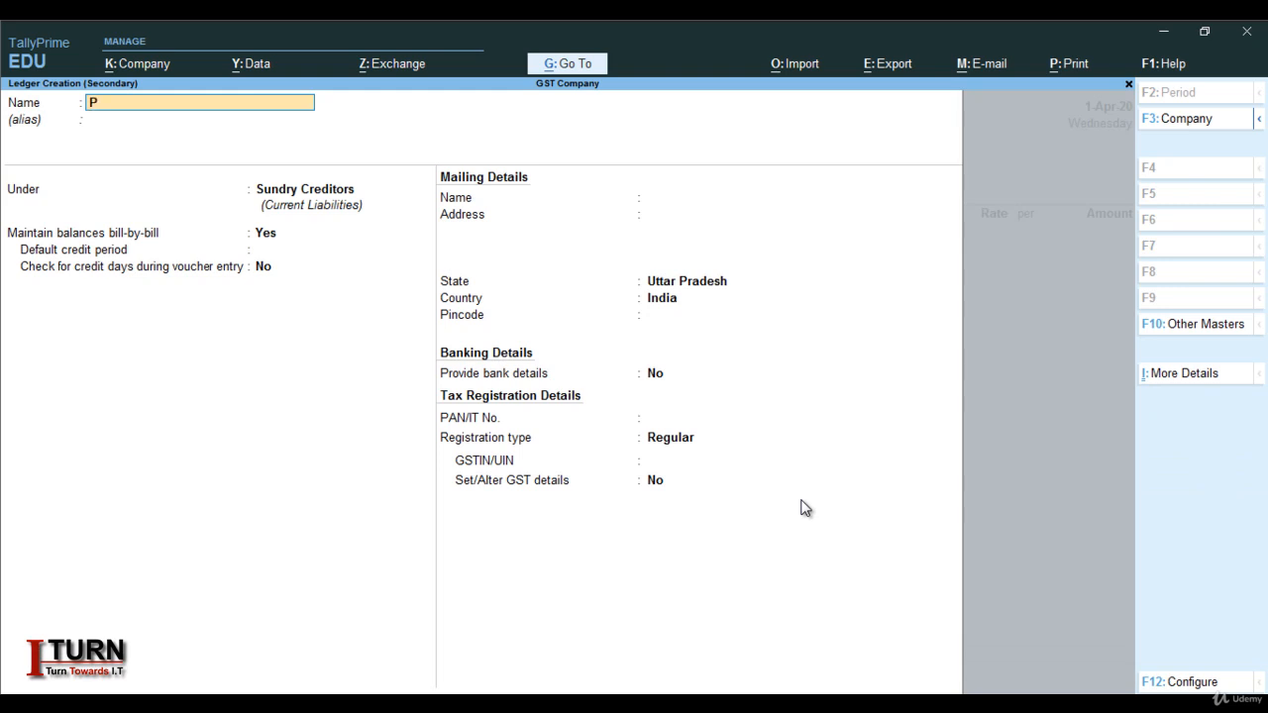
type("urchase i")
key("BackSpace")
key("Caps_Lock")
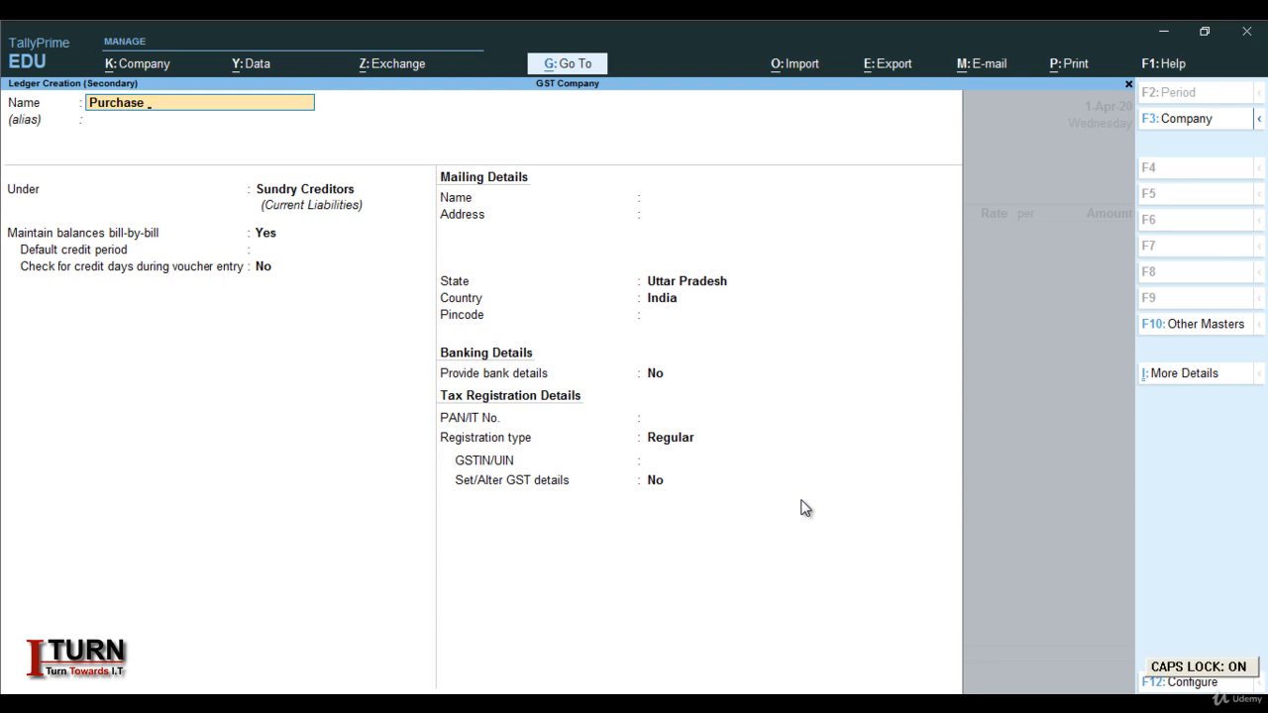
type("I")
key("Return")
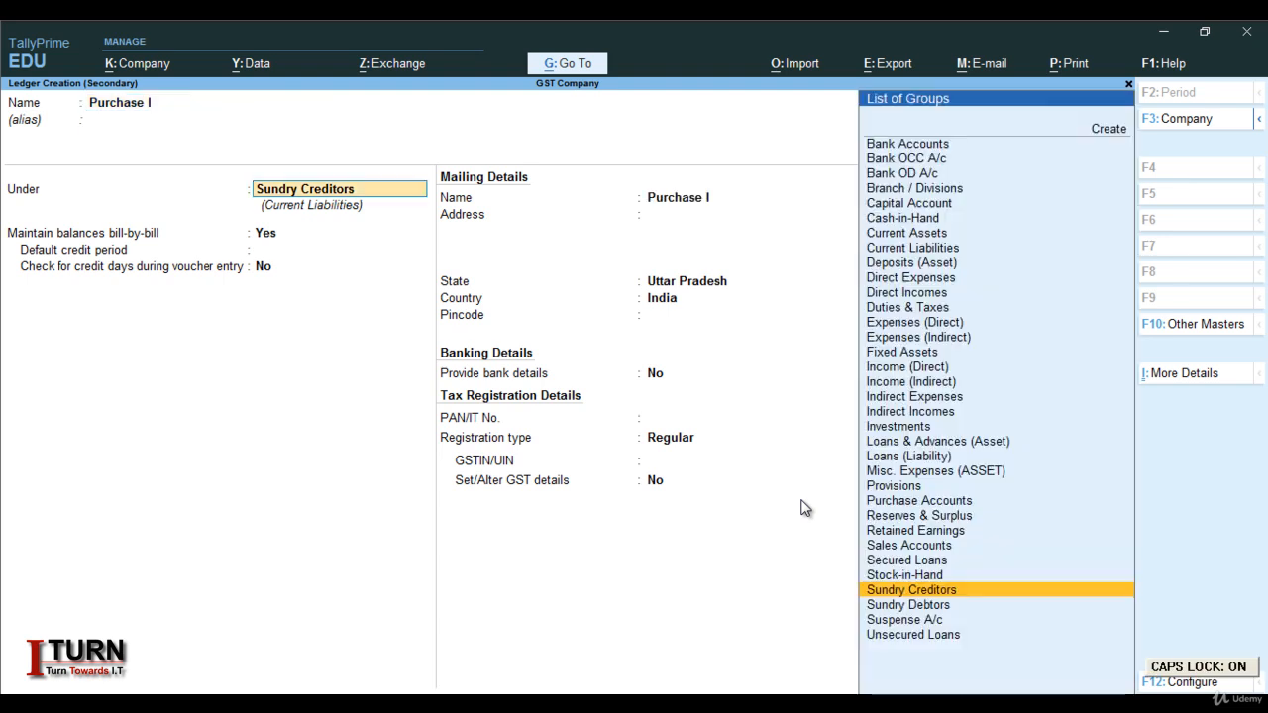
type("PU")
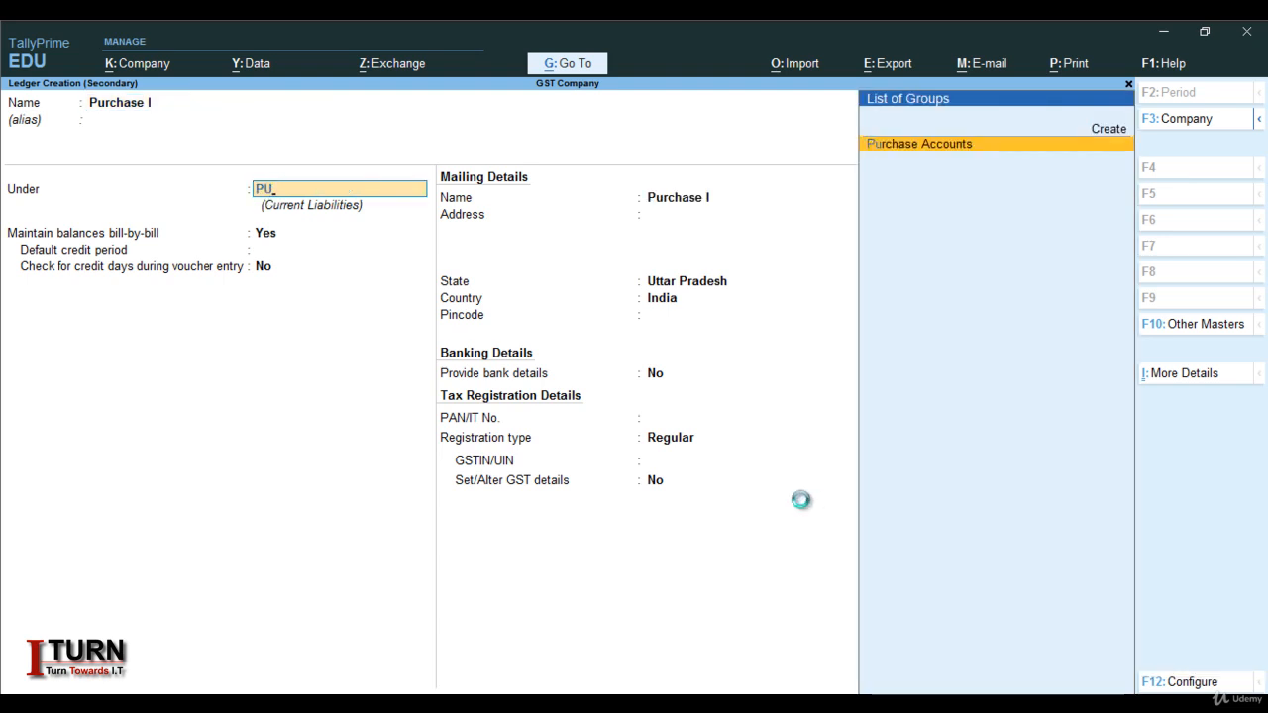
key("Return")
key("Return")
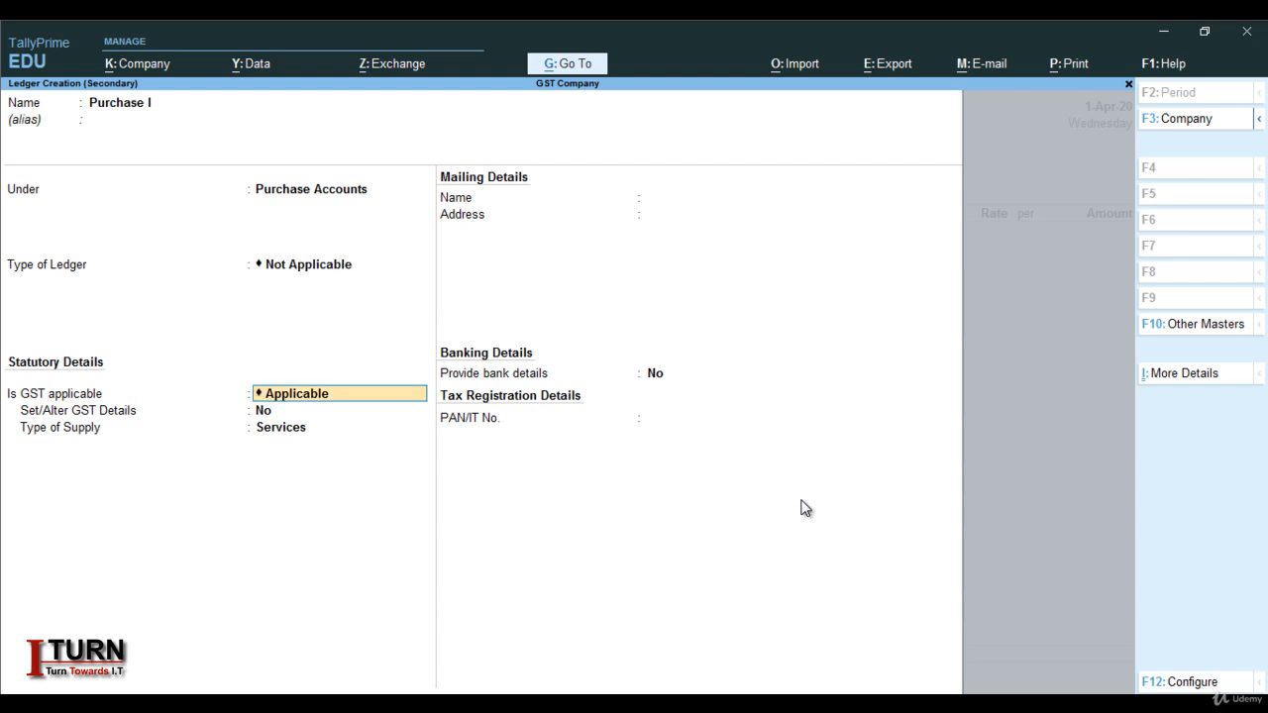
Set its supply type to Goods, save it, and classify it Interstate Purchase Taxable
key("Return")
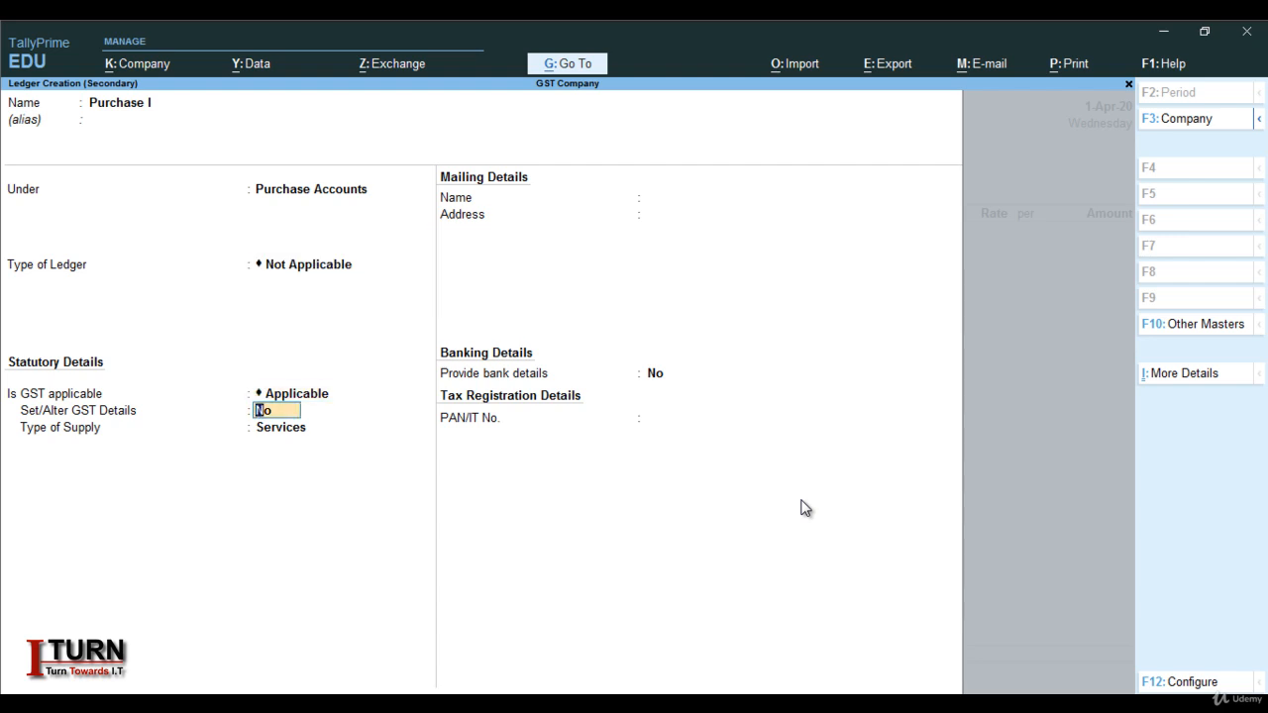
key("Return")
key("Up")
key("Return")
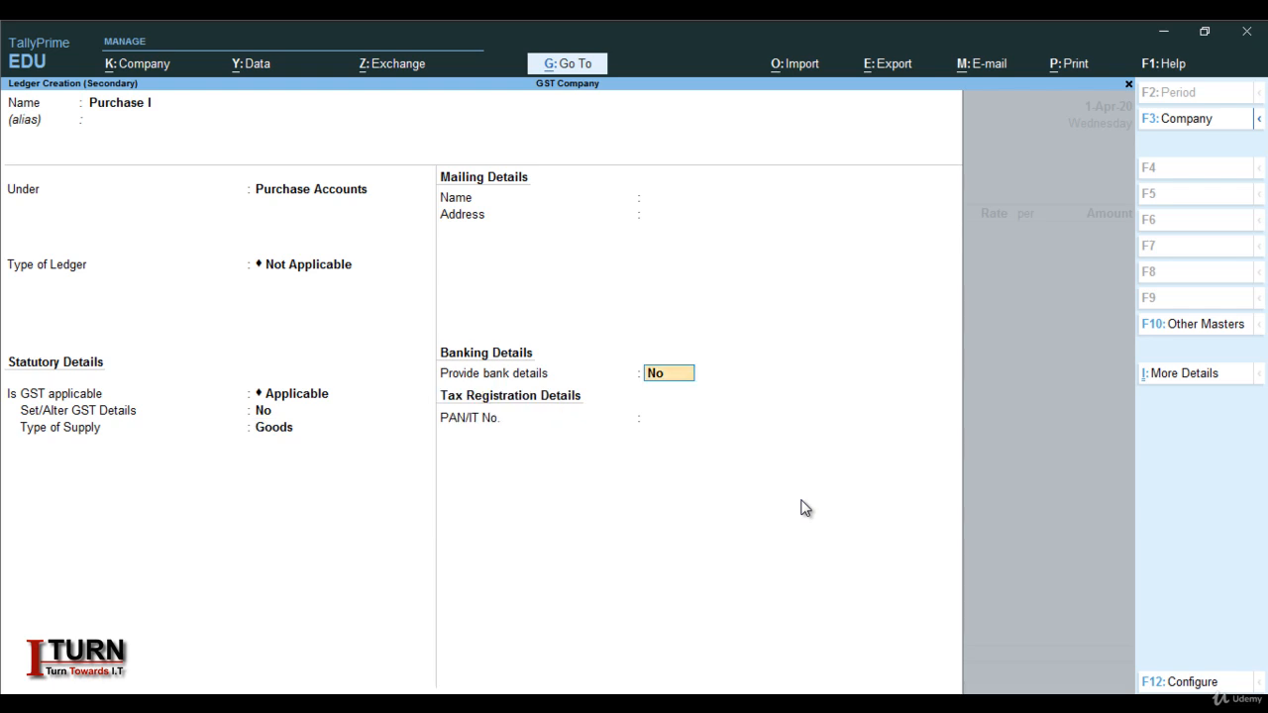
key("Return")
key("Return")
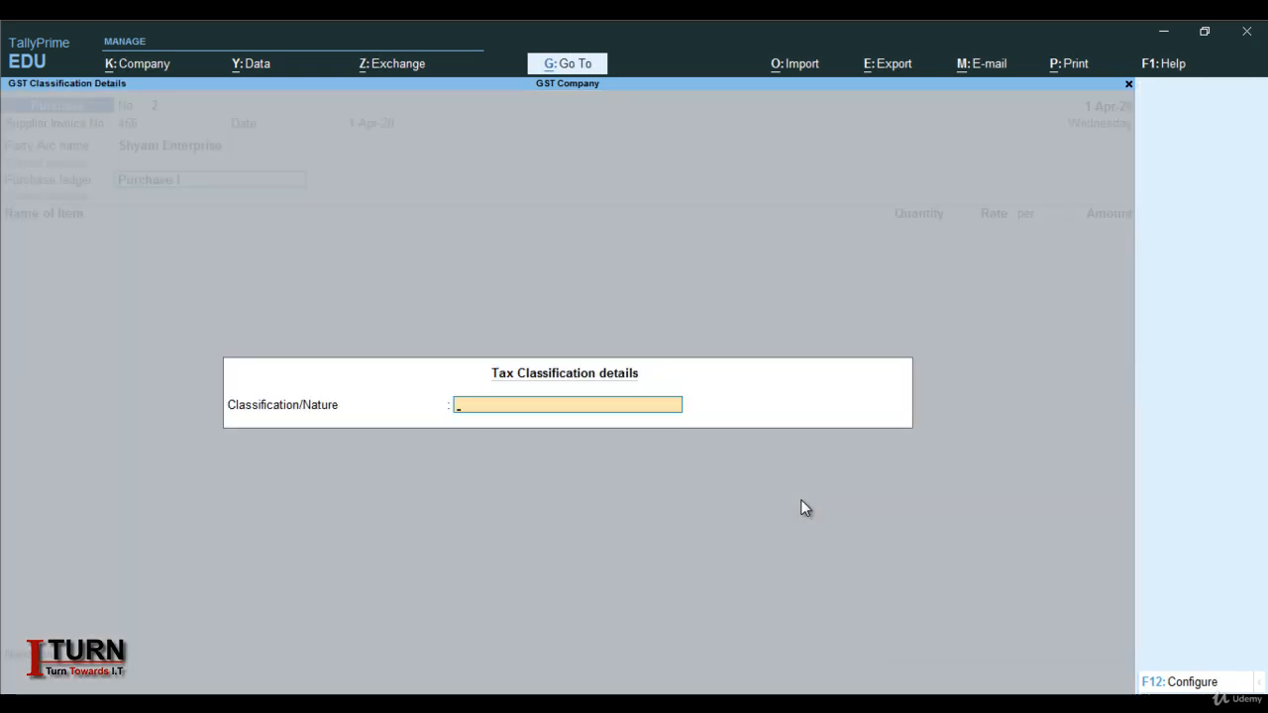
type("INTER")
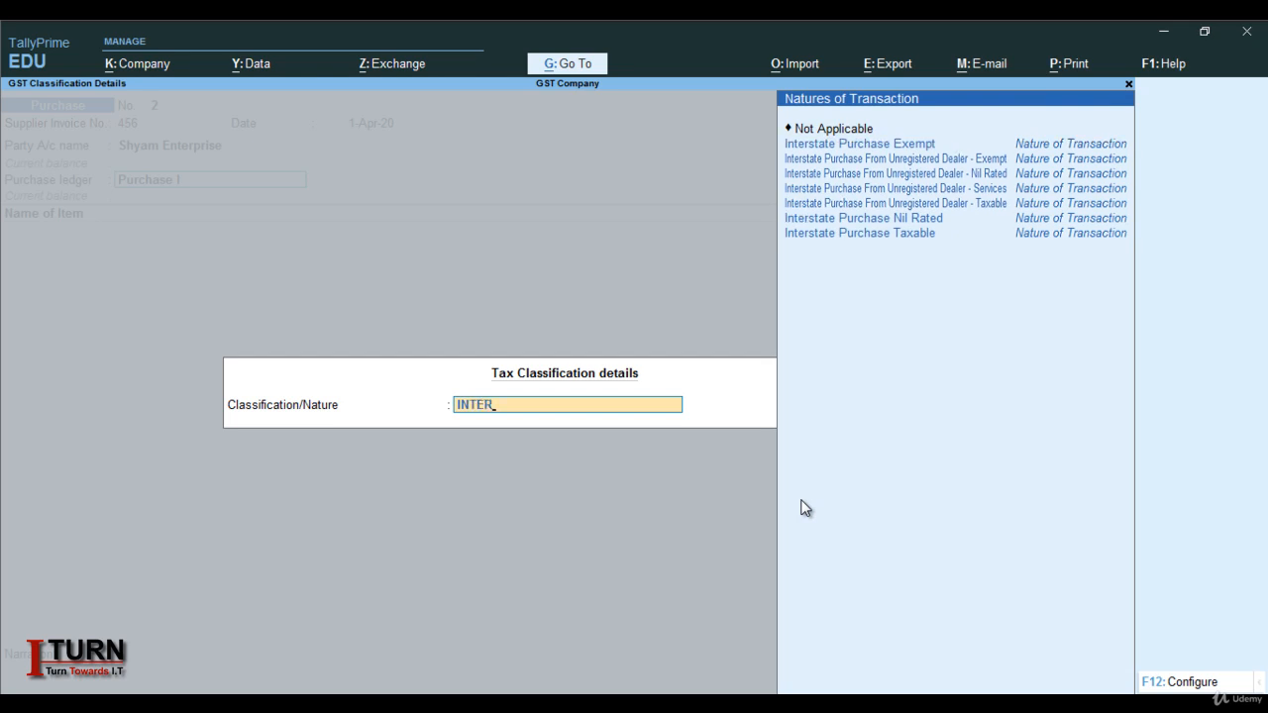
key("Down")
key("Down")
key("Down")
key("Down")
key("Down")
key("Down")
key("Return")
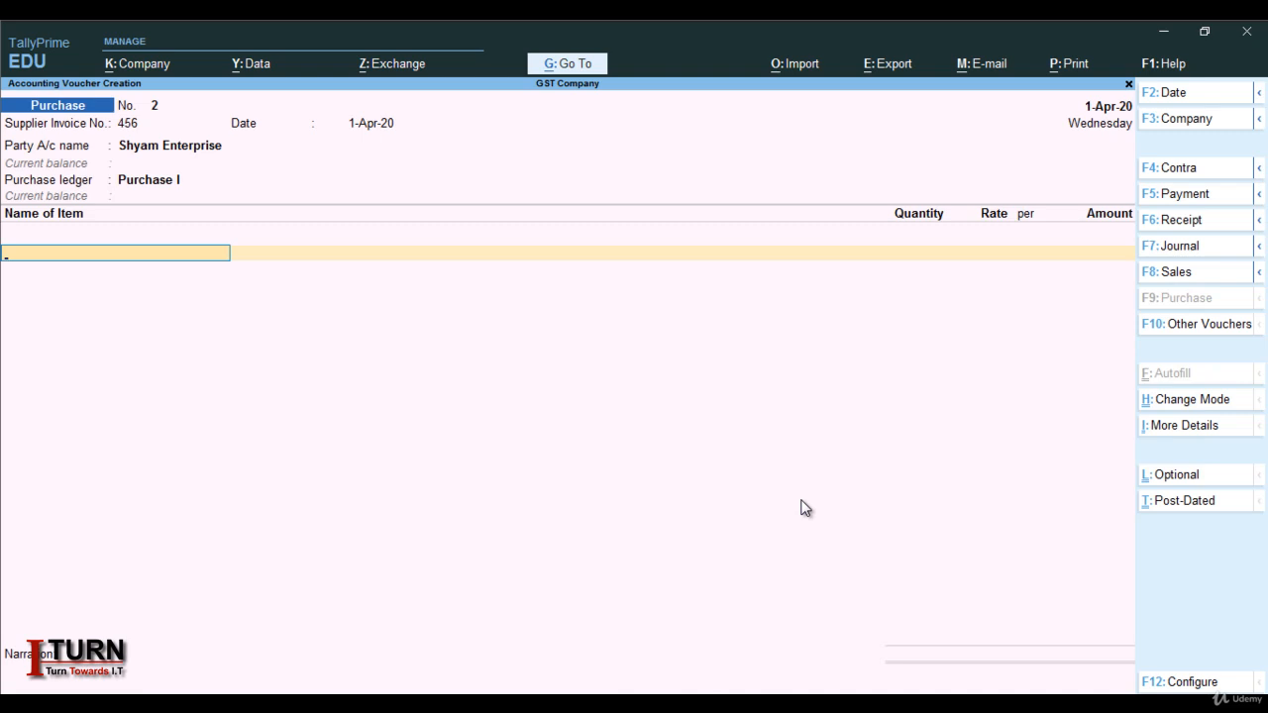
Add a Shirt line of 1,000 pcs at 300.00, totalling 3,00,000.00
type("S")
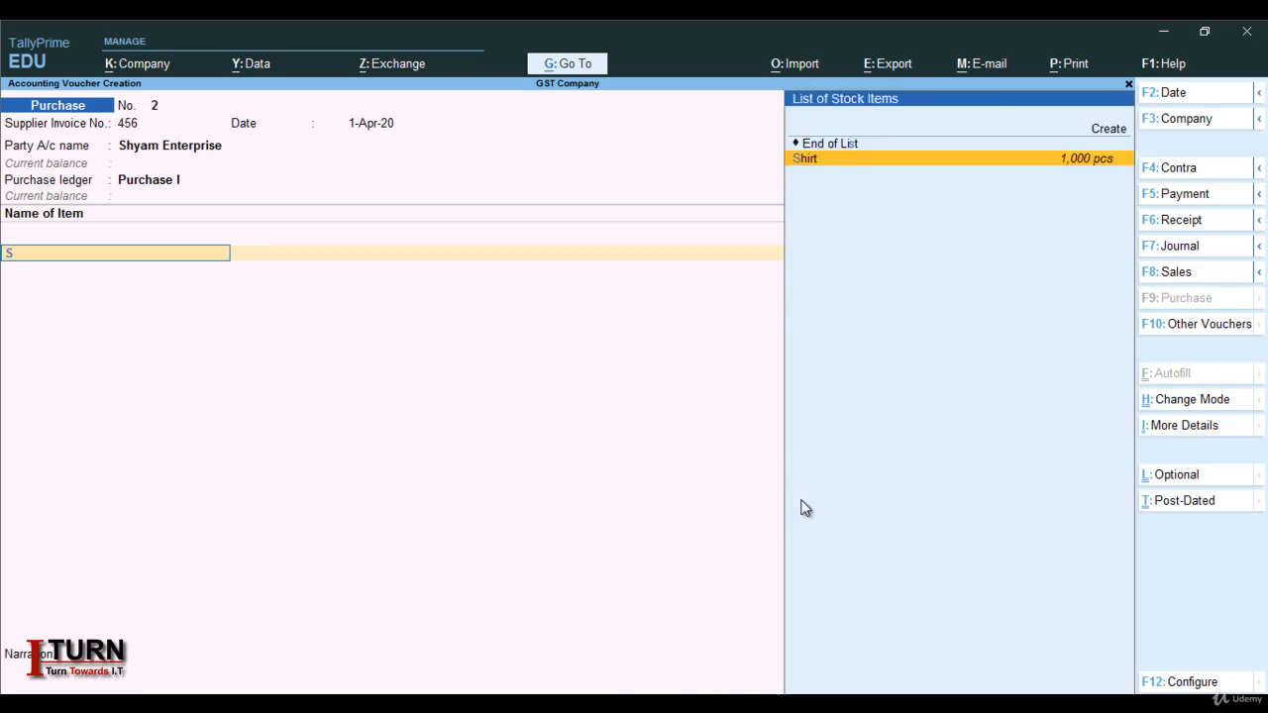
key("Return")
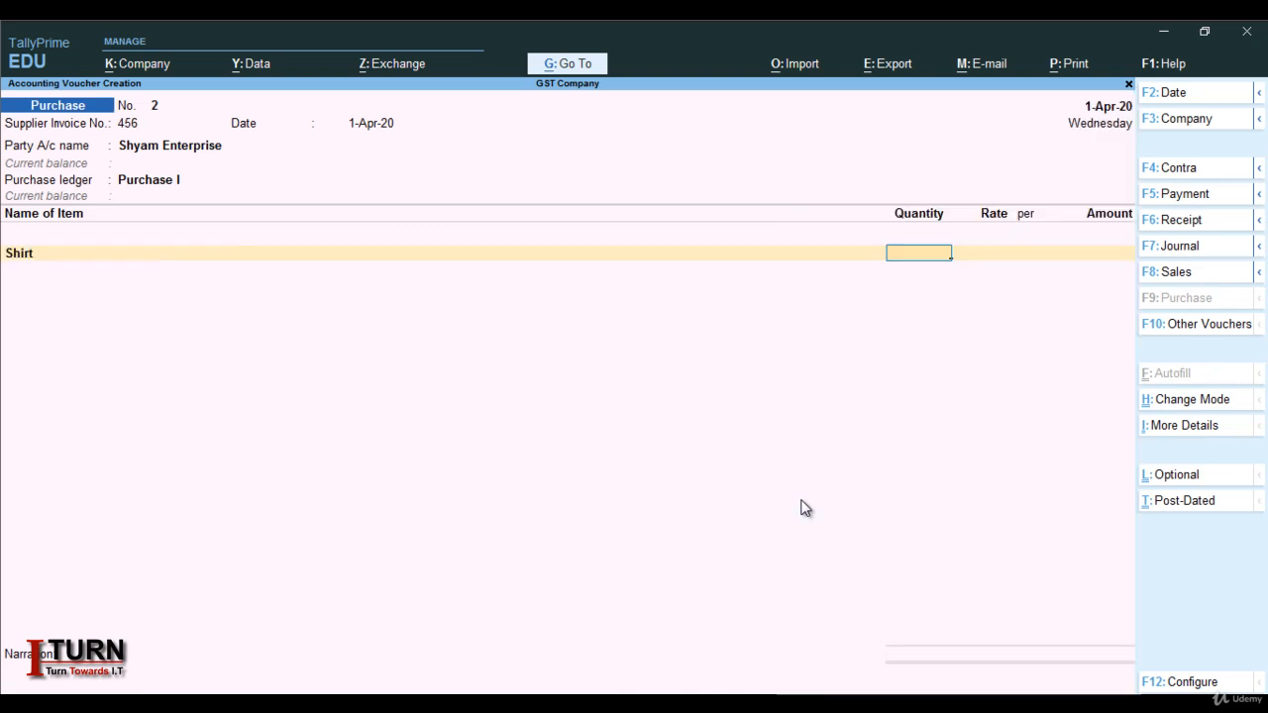
type("1000")
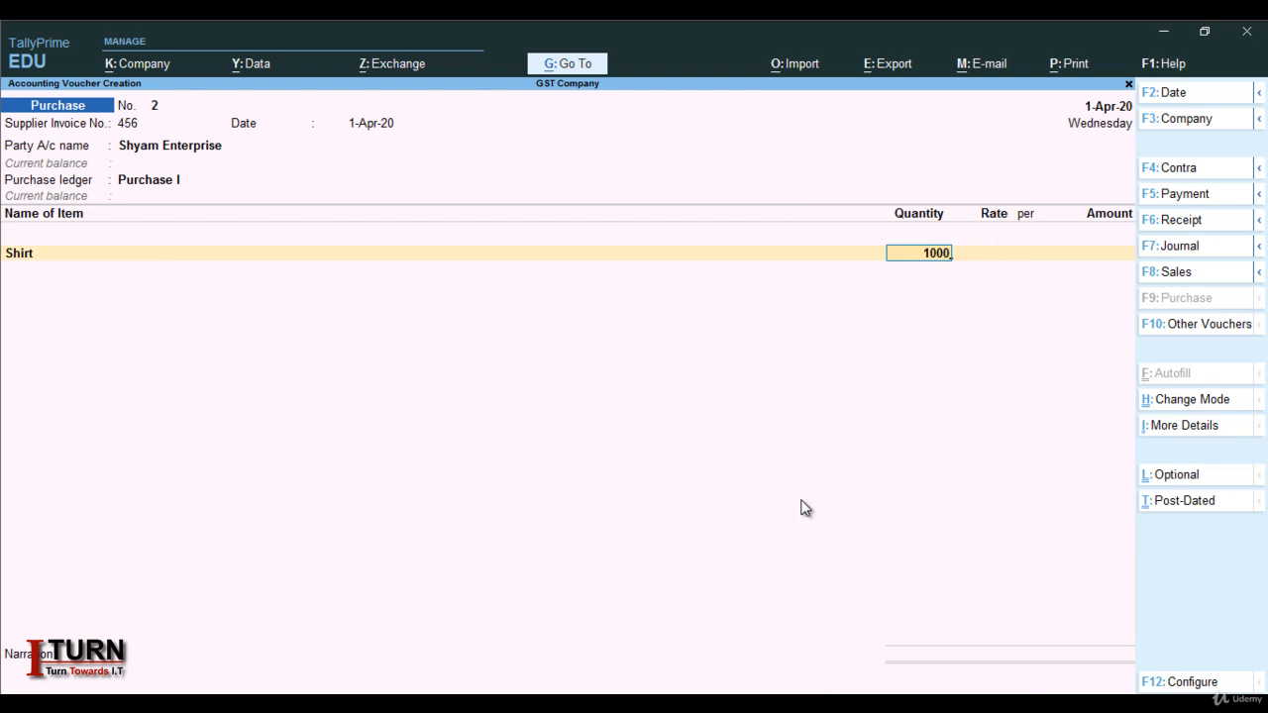
key("Return")
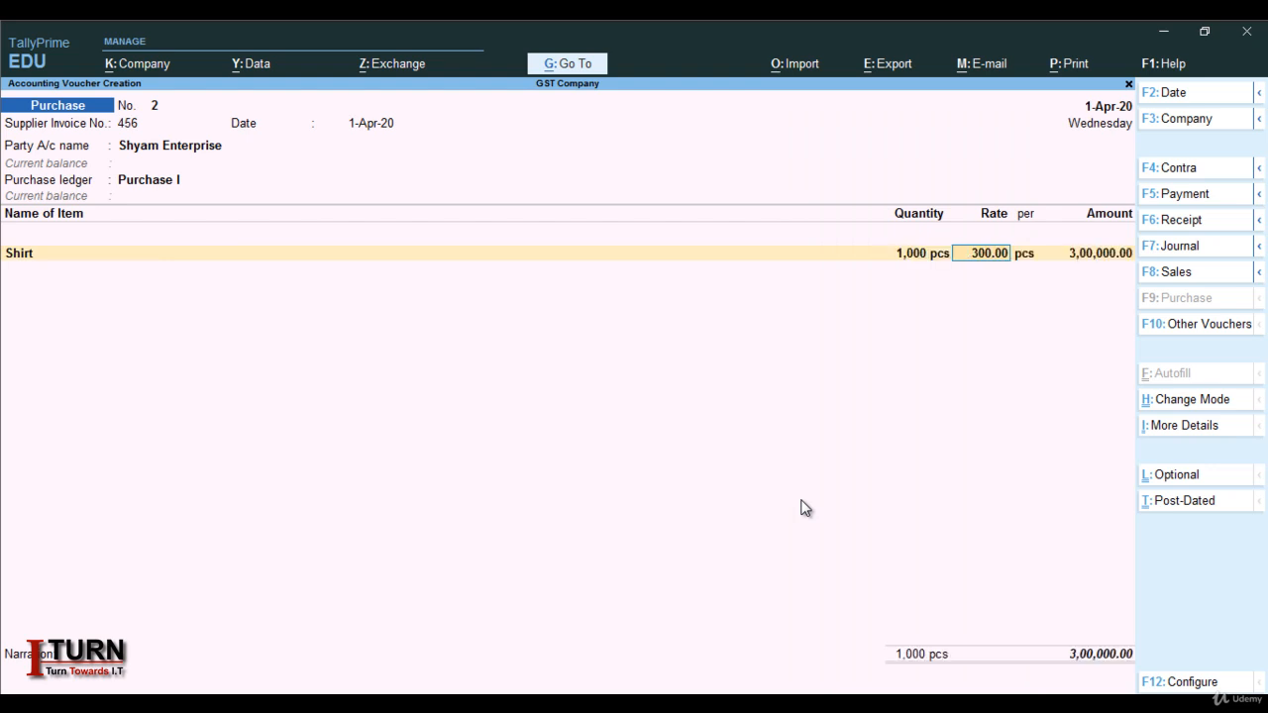
key("Return")
key("Return")
key("Return")
key("Return")
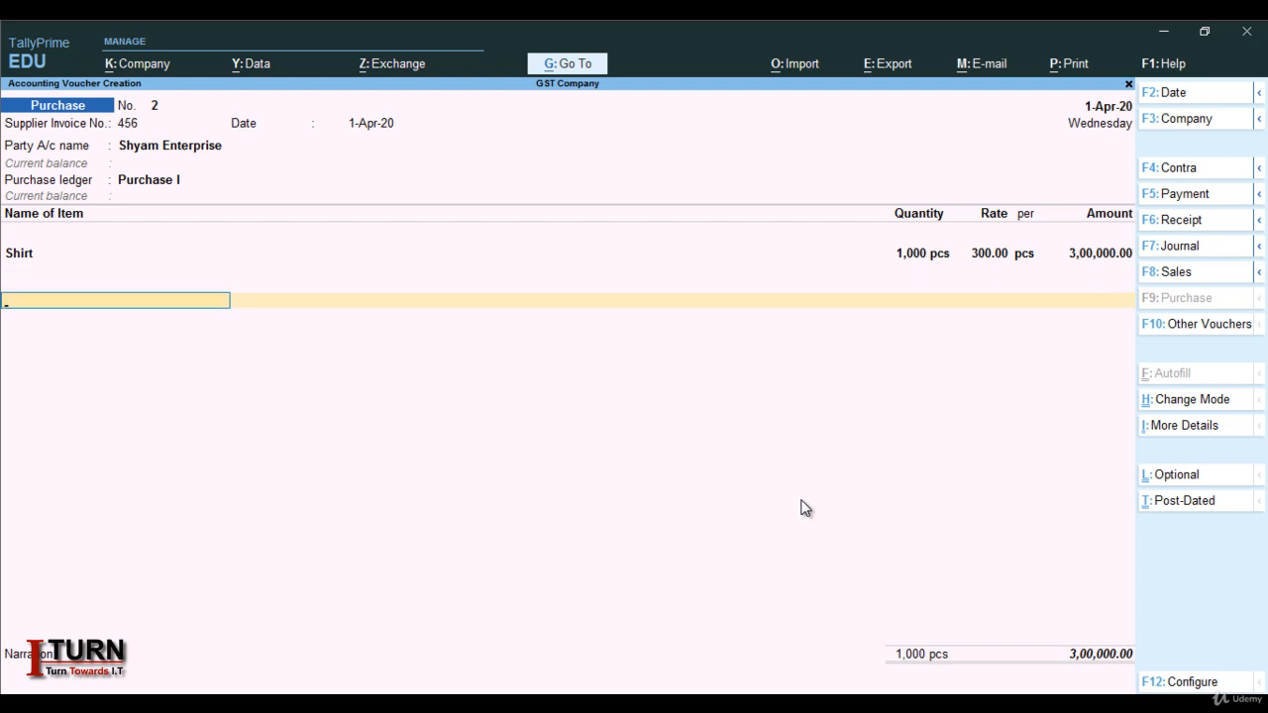
Add IGST of 54,000.00, bringing the voucher total to 3,54,000.00
type("I")
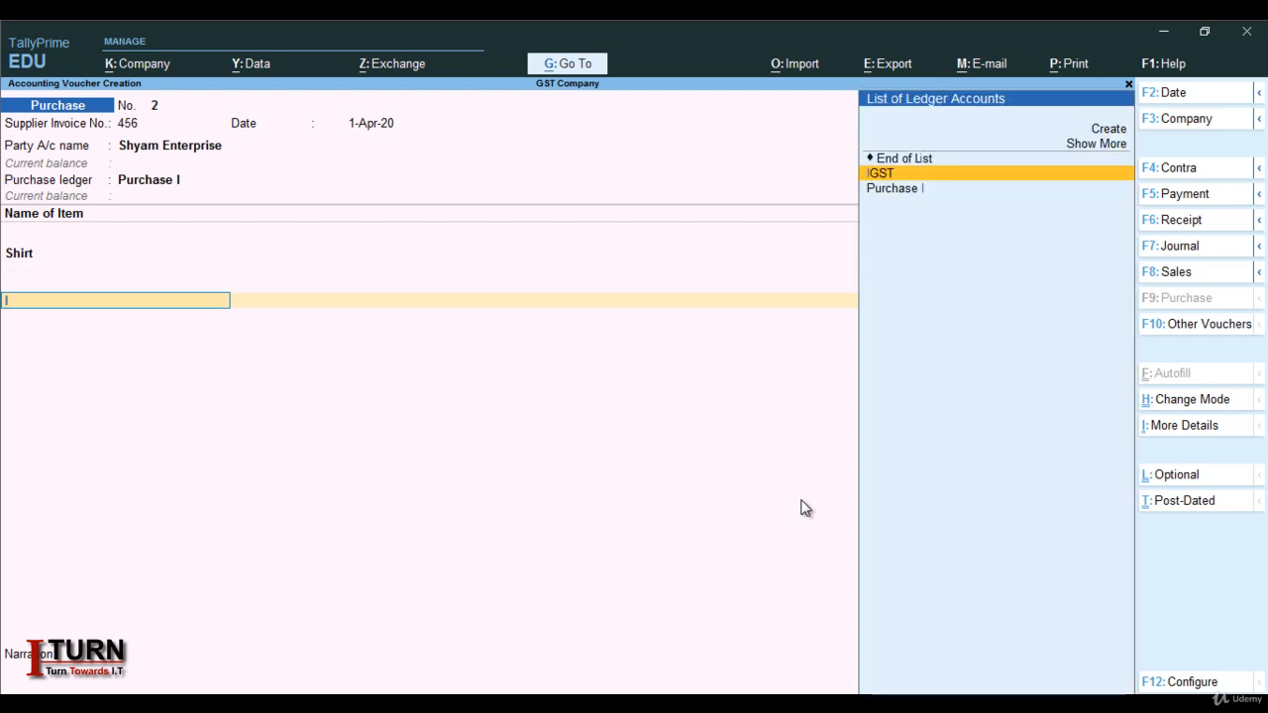
key("Return")
key("Return")
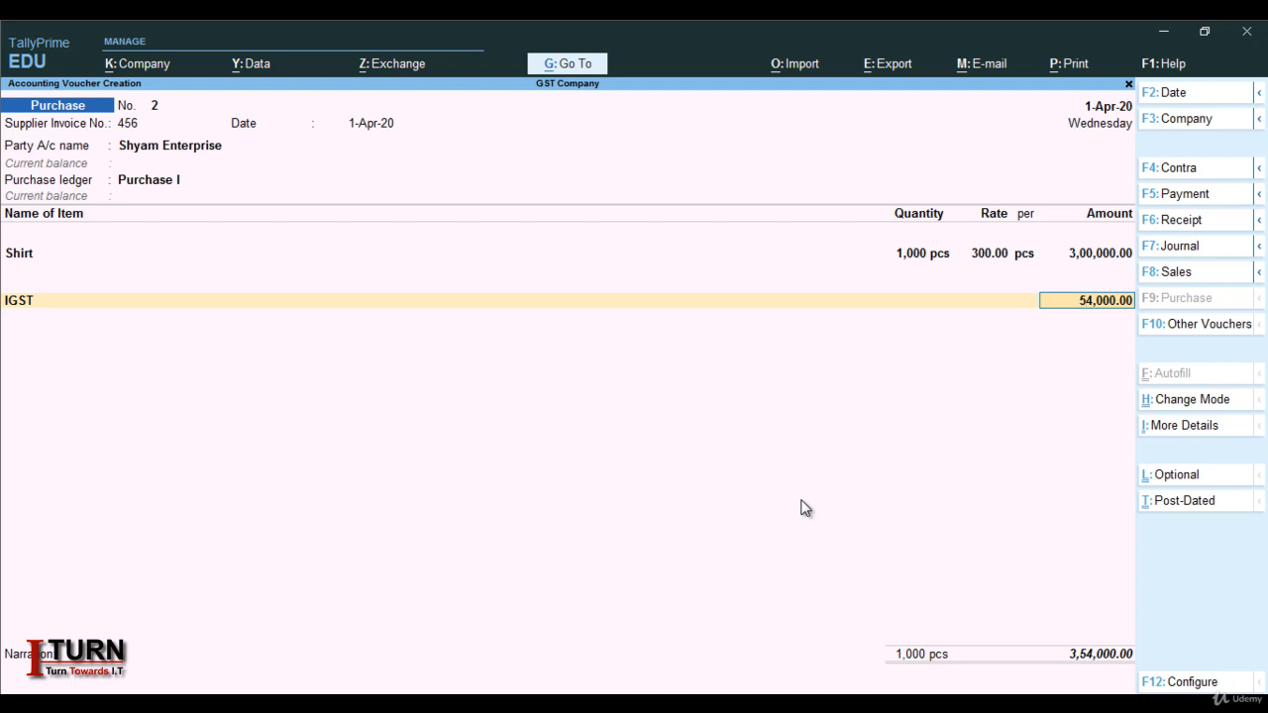
key("Return")
key("Return")
key("Return")
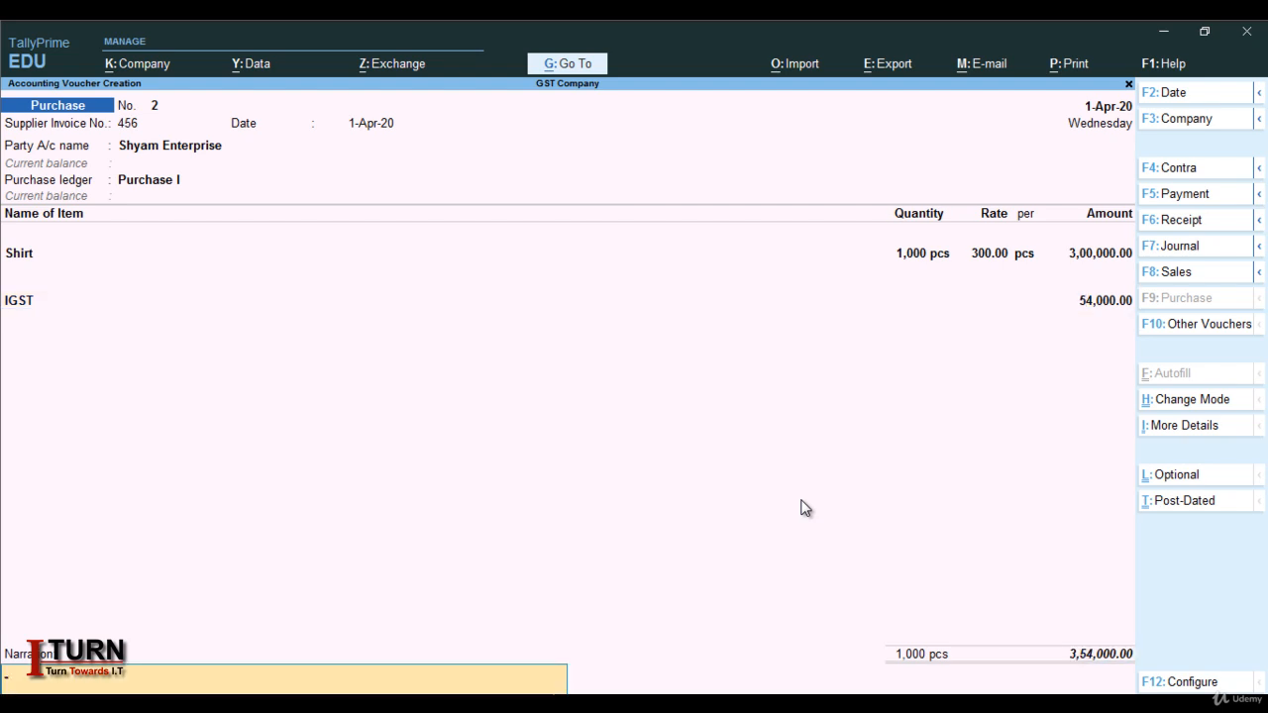
key("Return")
key("Return")
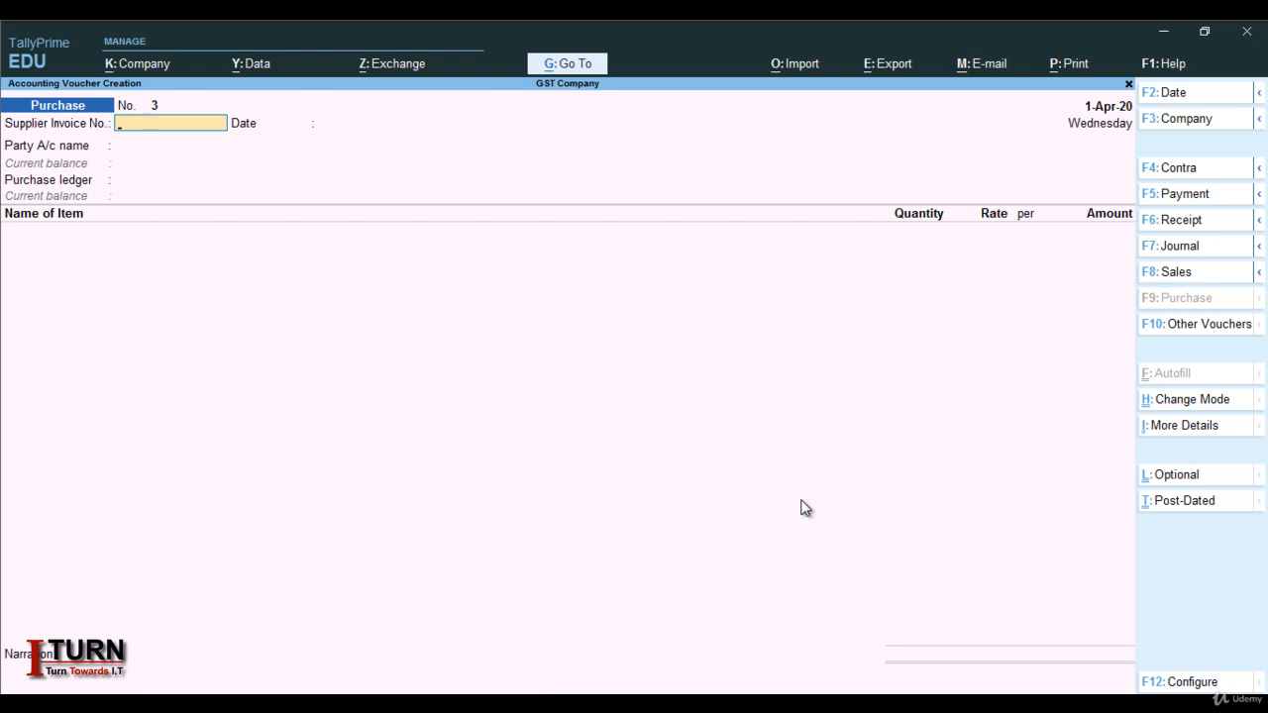
key("Escape")
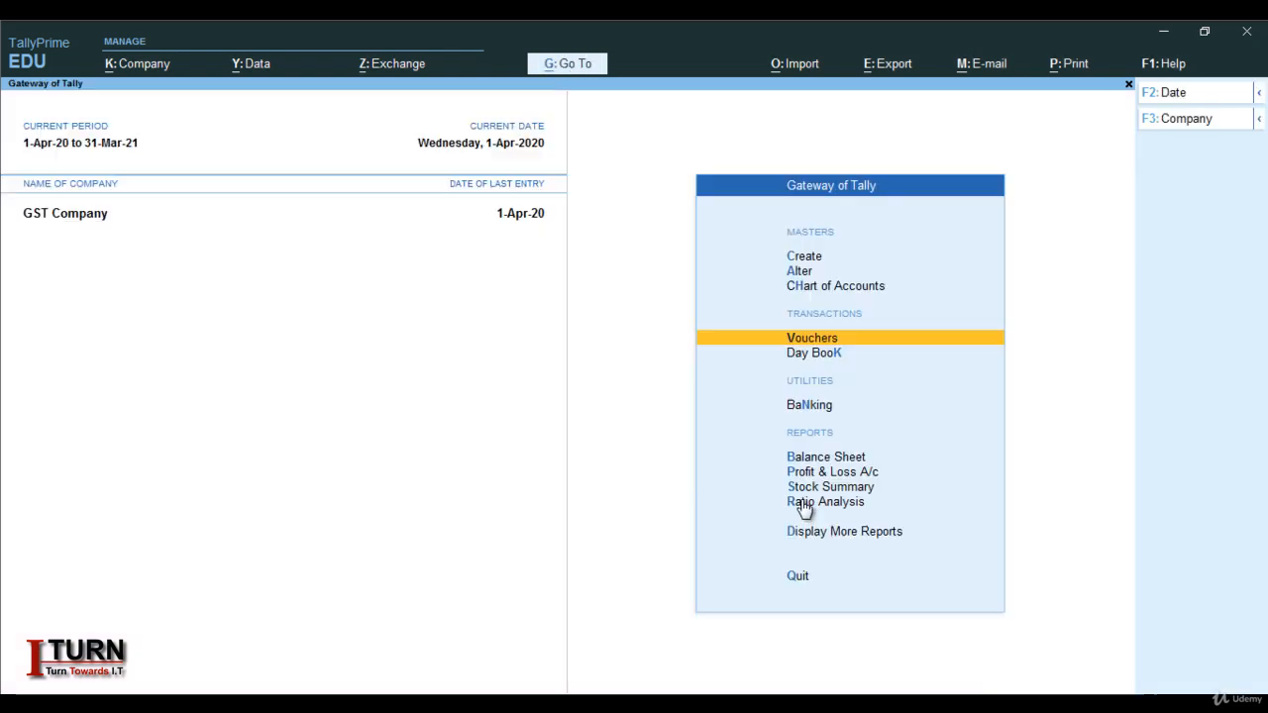
key("Down")
key("Down")
key("Down")
key("Down")
key("Down")
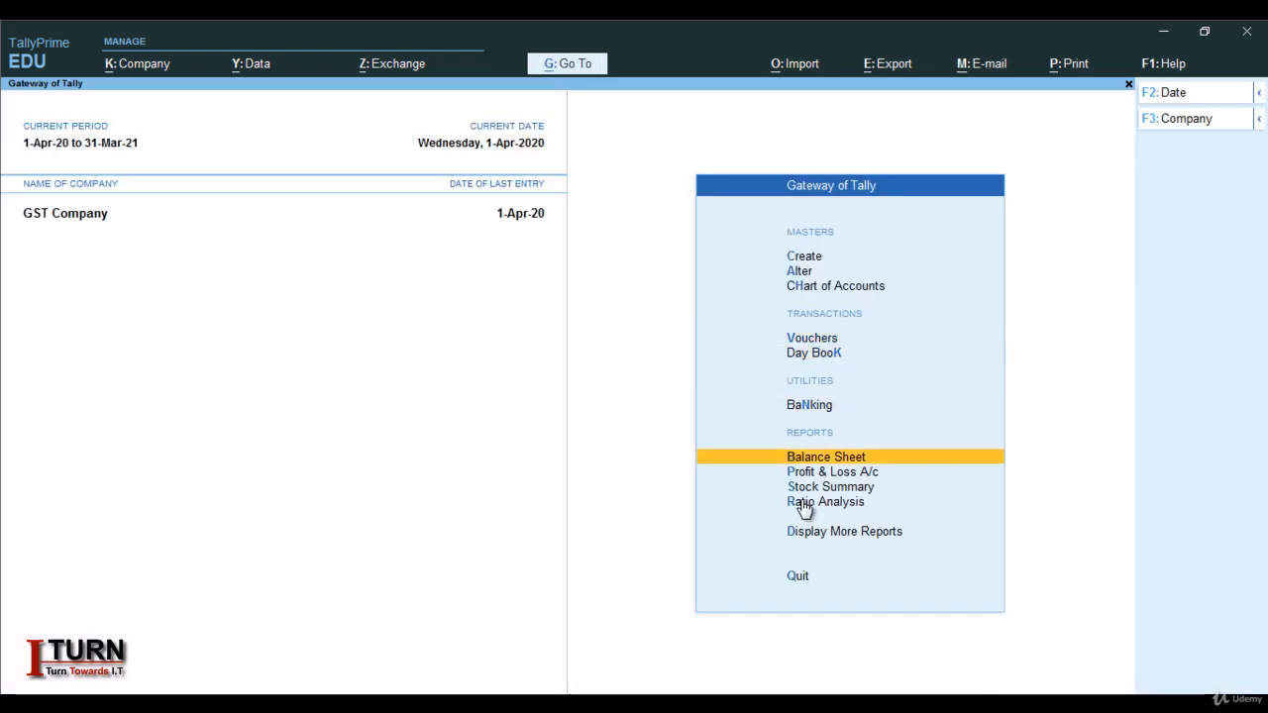
key("Return")
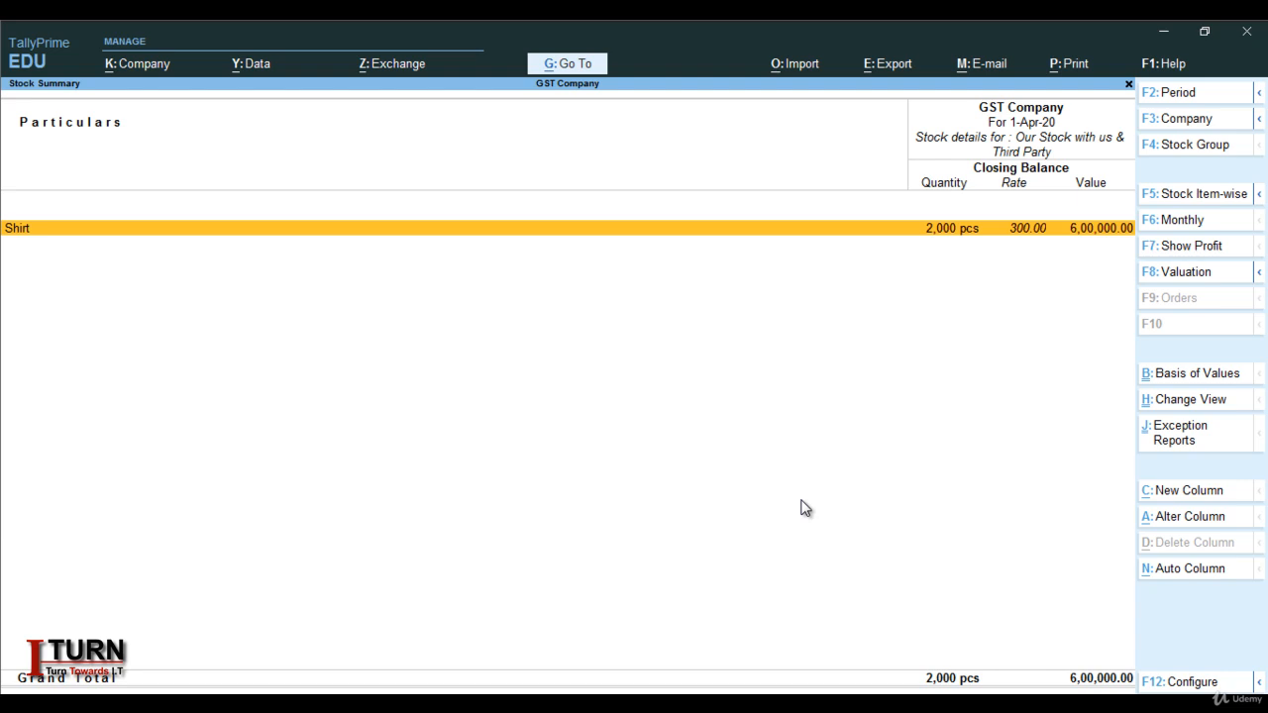
key("Escape")
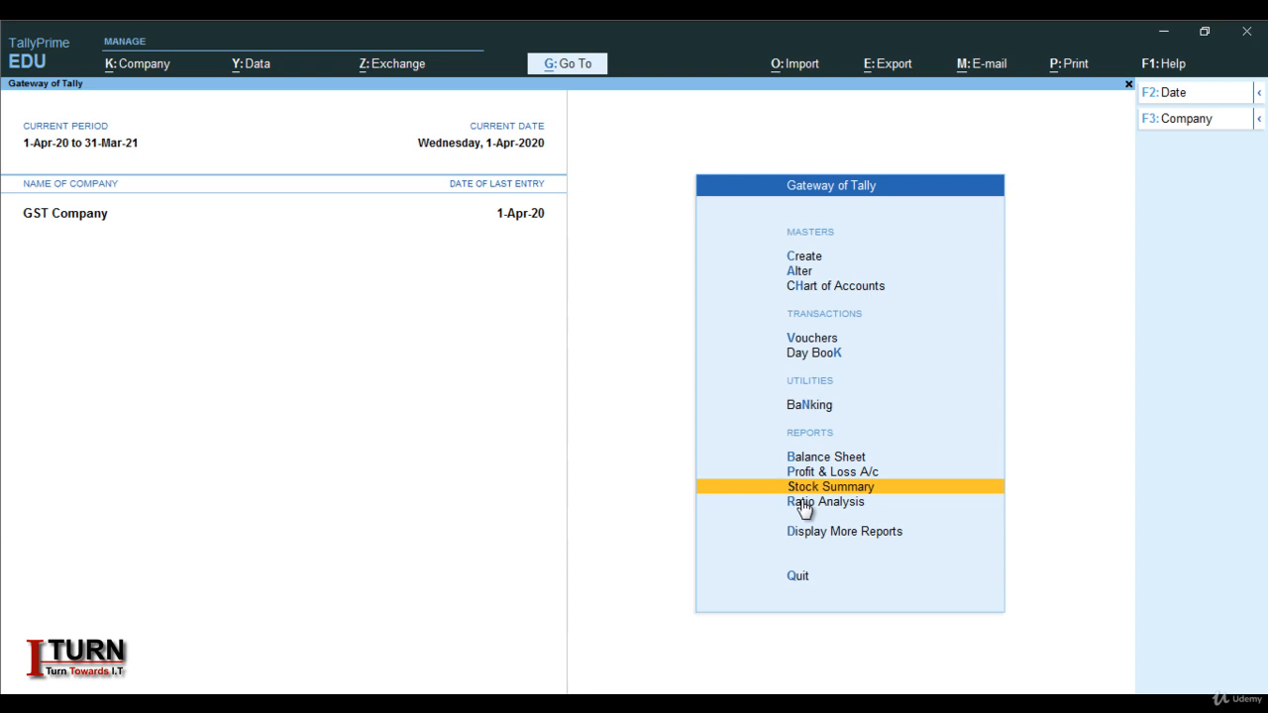
key("Up")
key("Up")
key("Up")
key("Up")
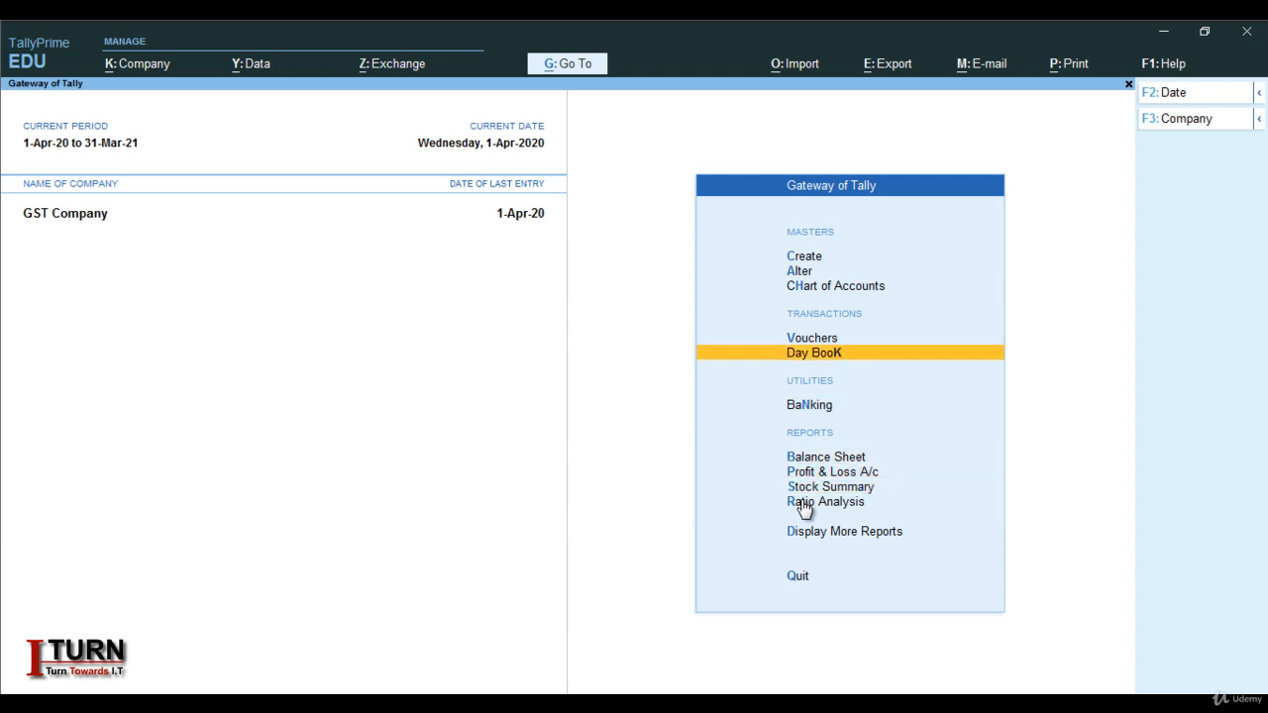
key("Return")
key("alt")
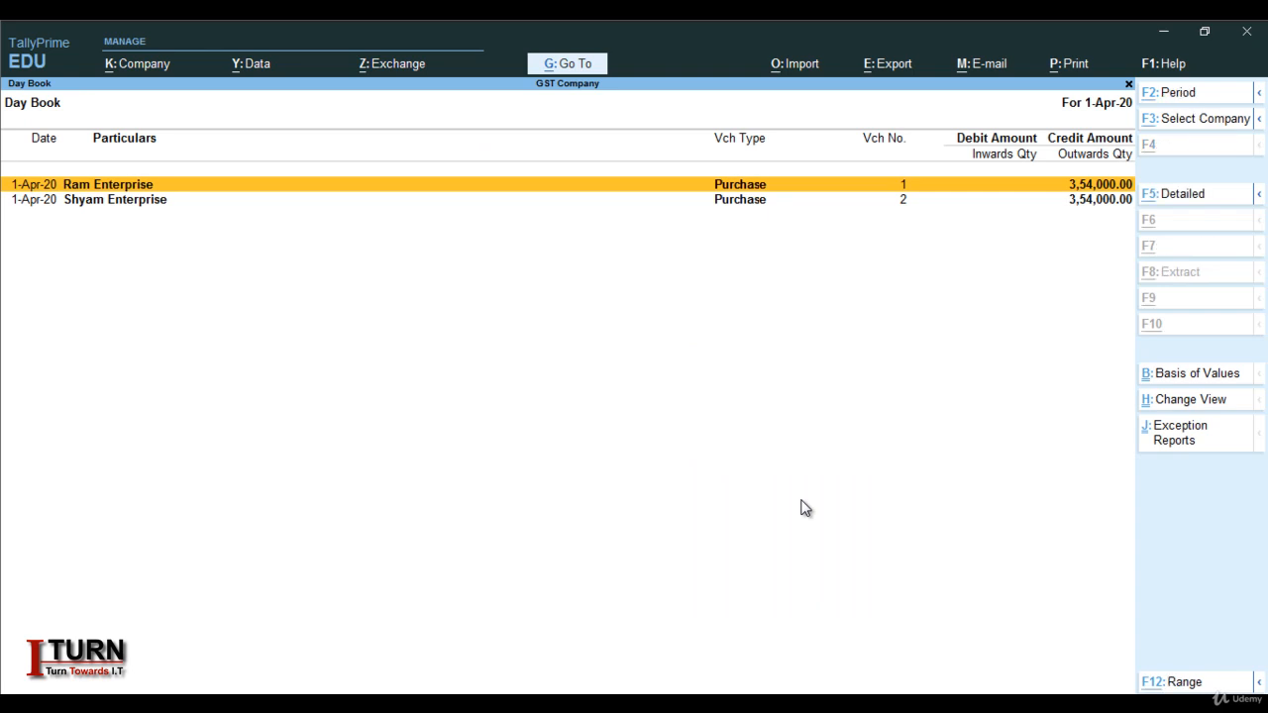
key("alt+F5")
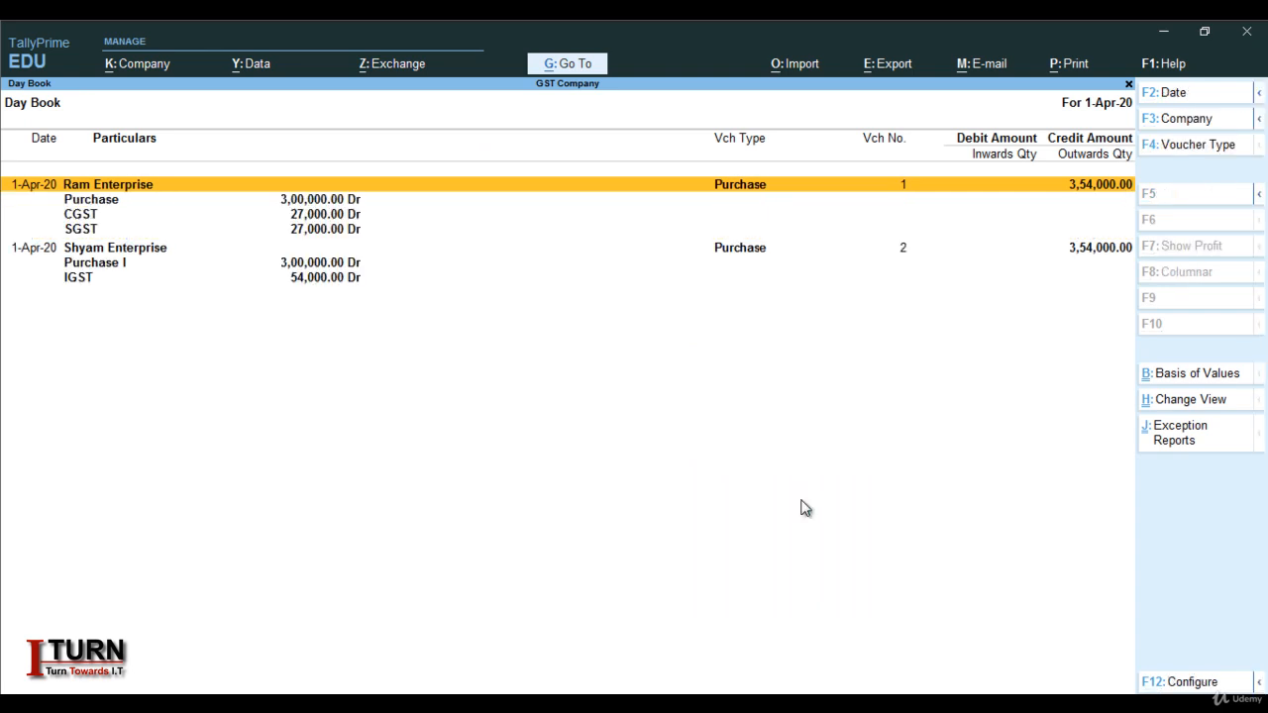
key("Escape")
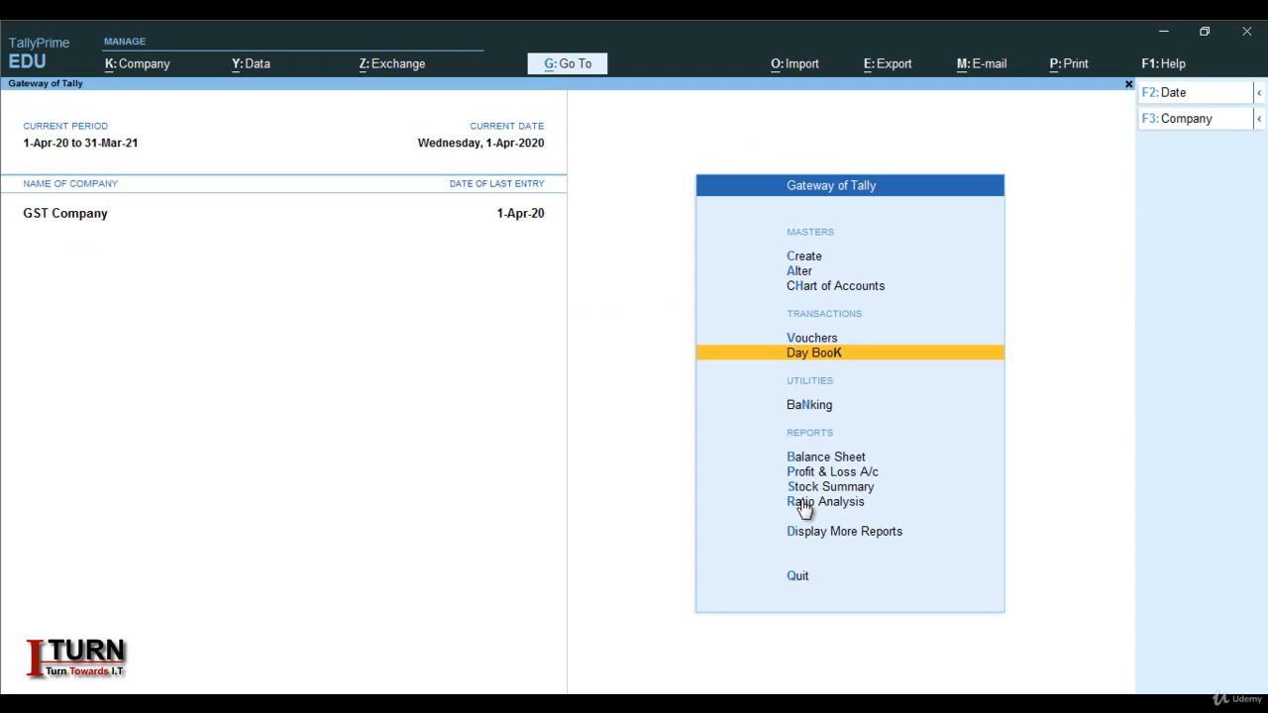
key("Up")
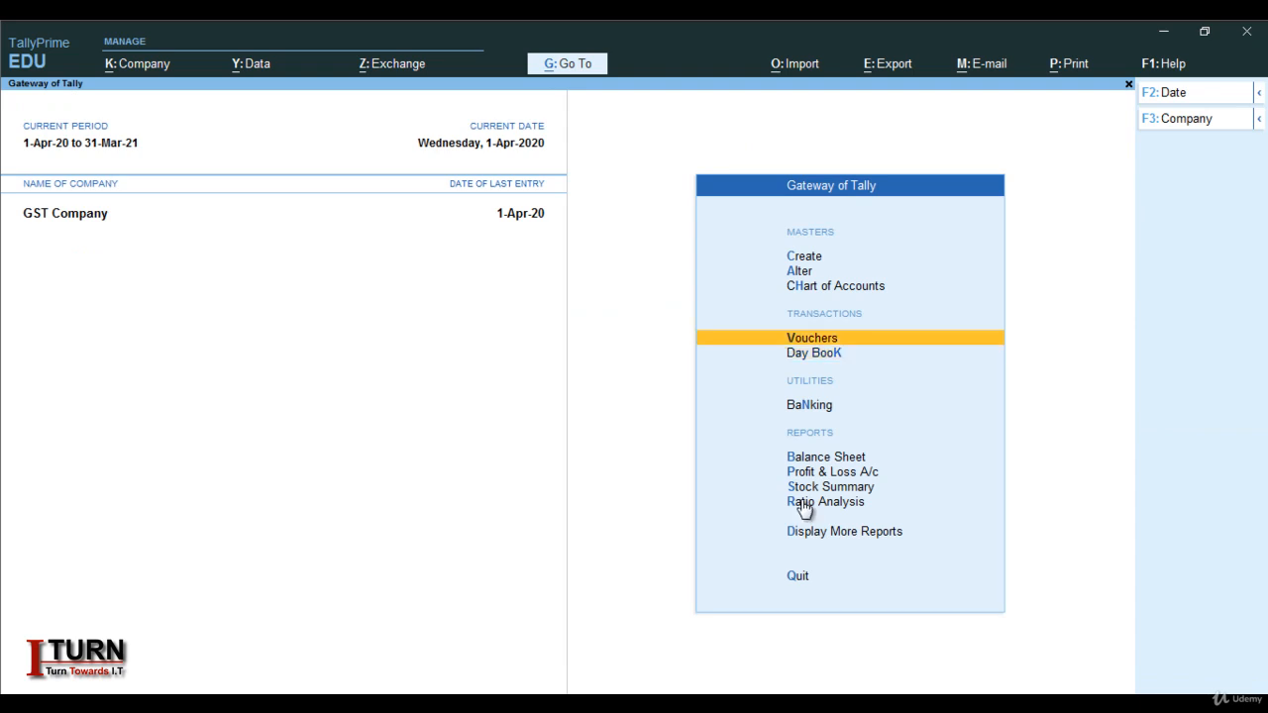
Open a Sales voucher (F8) from the Gateway and start creating its party ledger
key("Return")
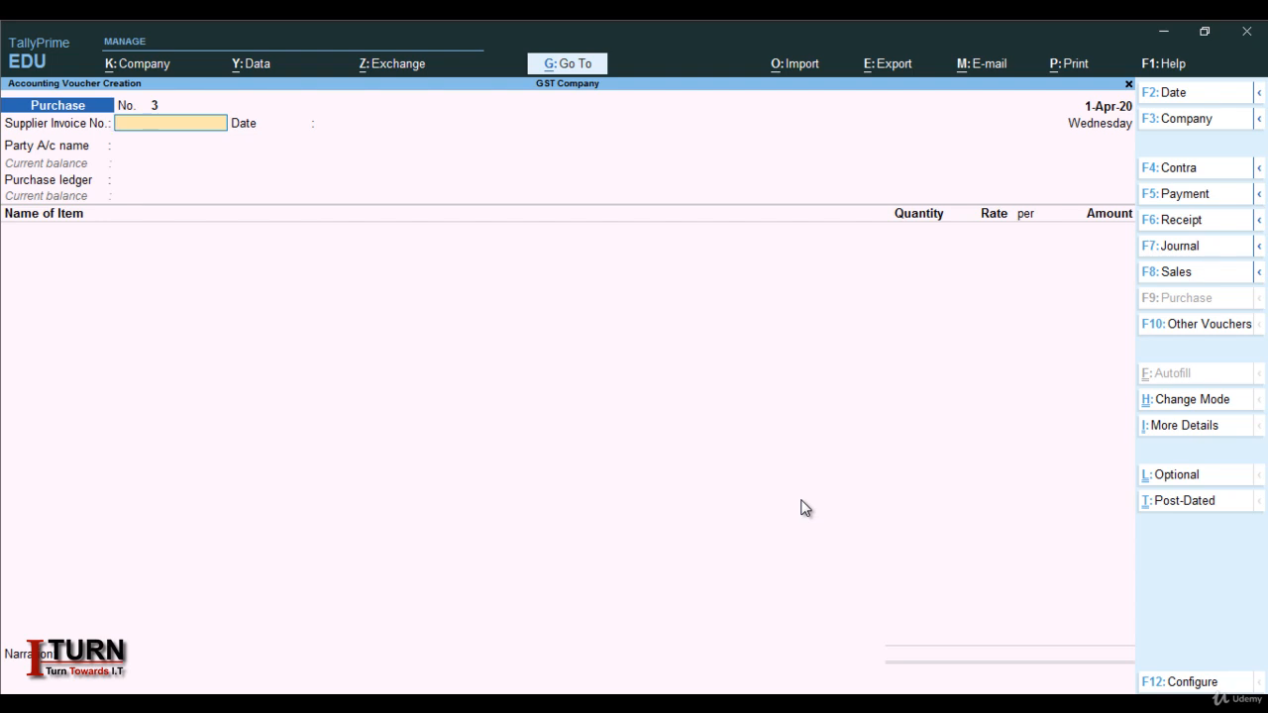
key("F8")
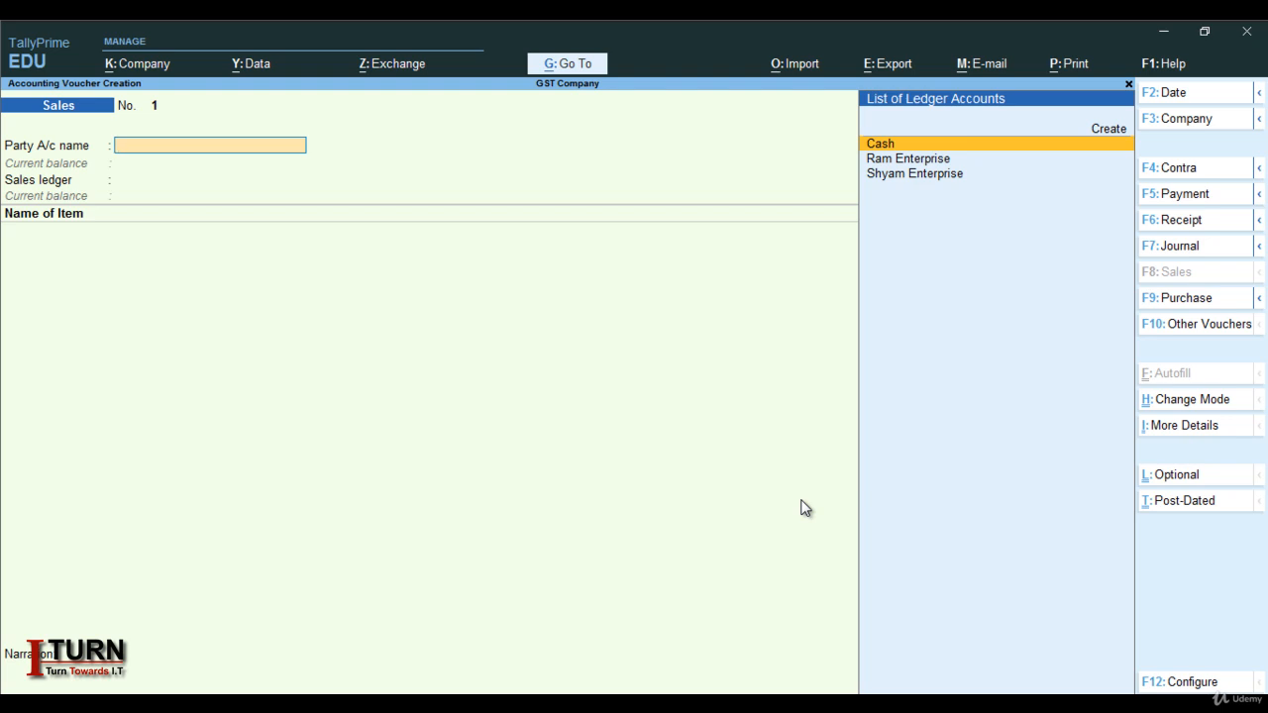
key("alt+c")
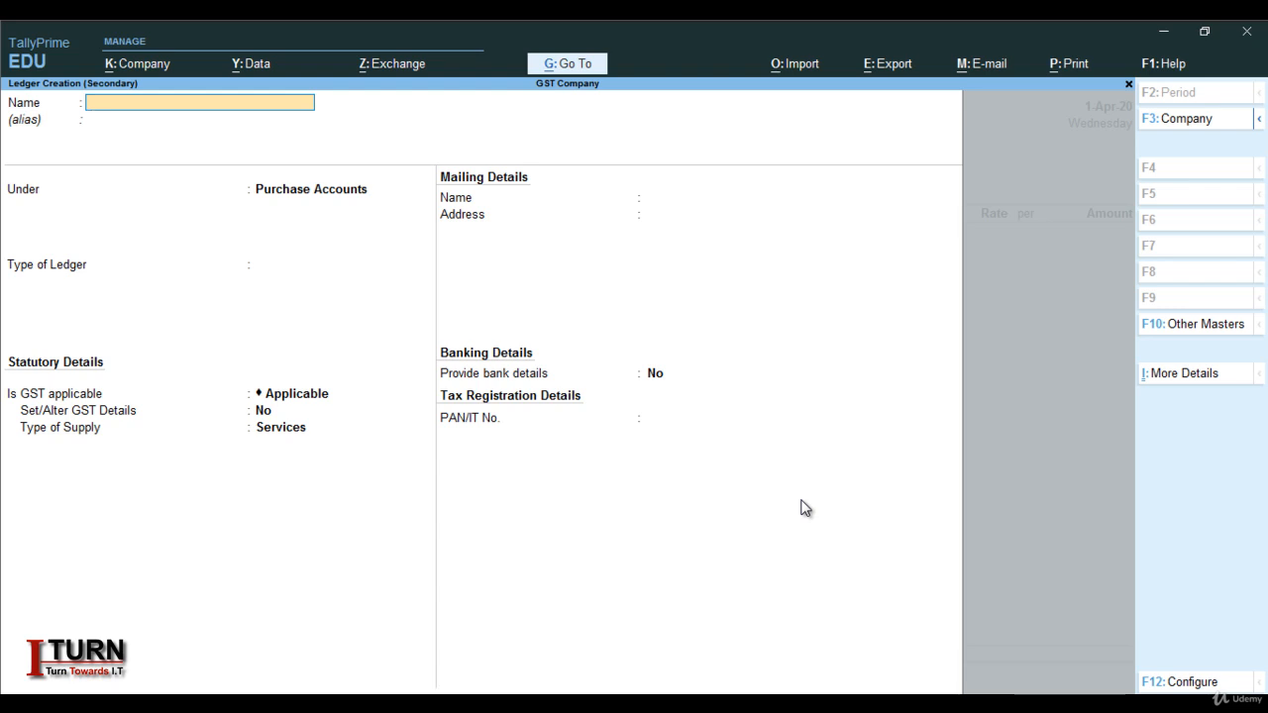
Name the new ledger RAM SALES and place it under Sundry Debtors
type("RAM SALES")
key("Return")
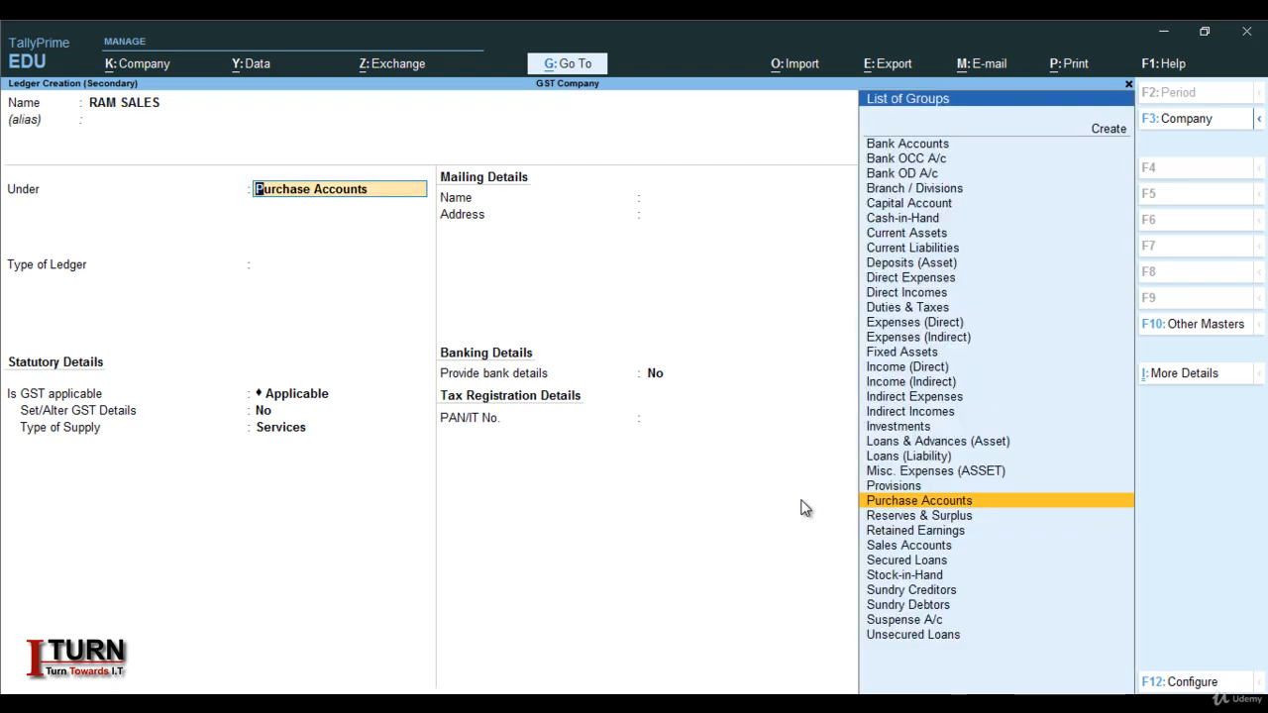
type("SUN")
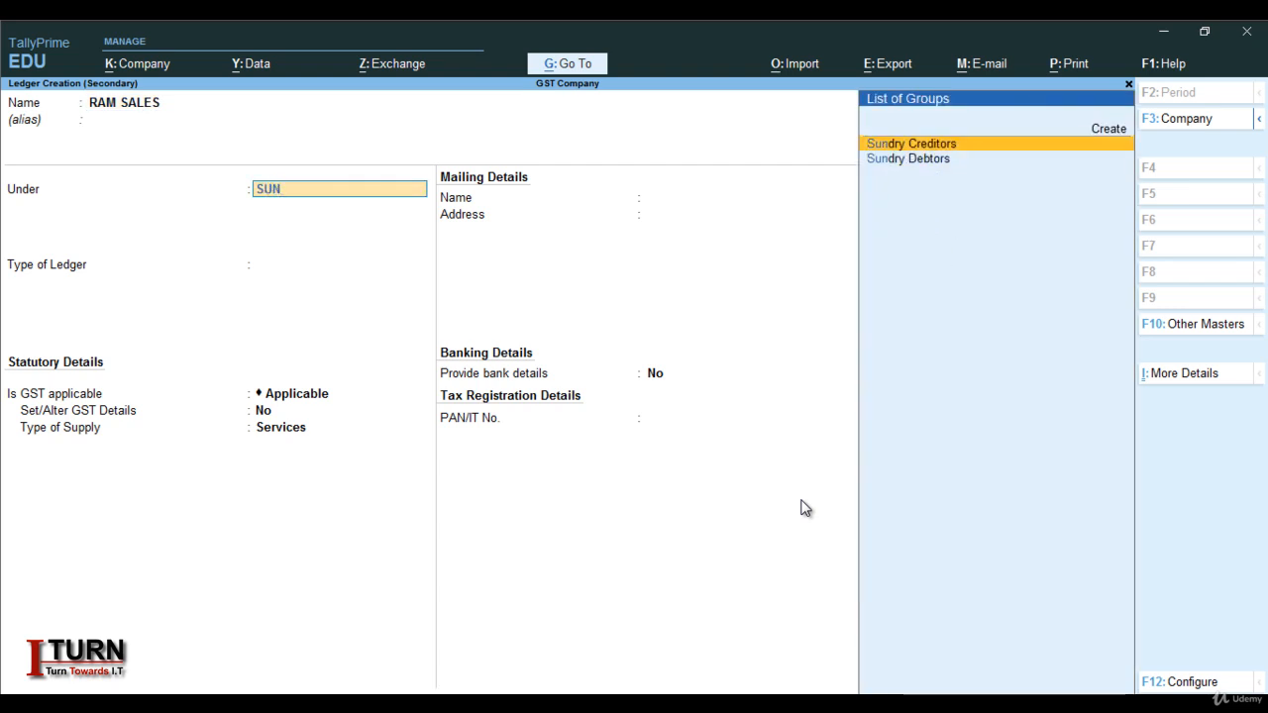
key("Down")
key("Return")
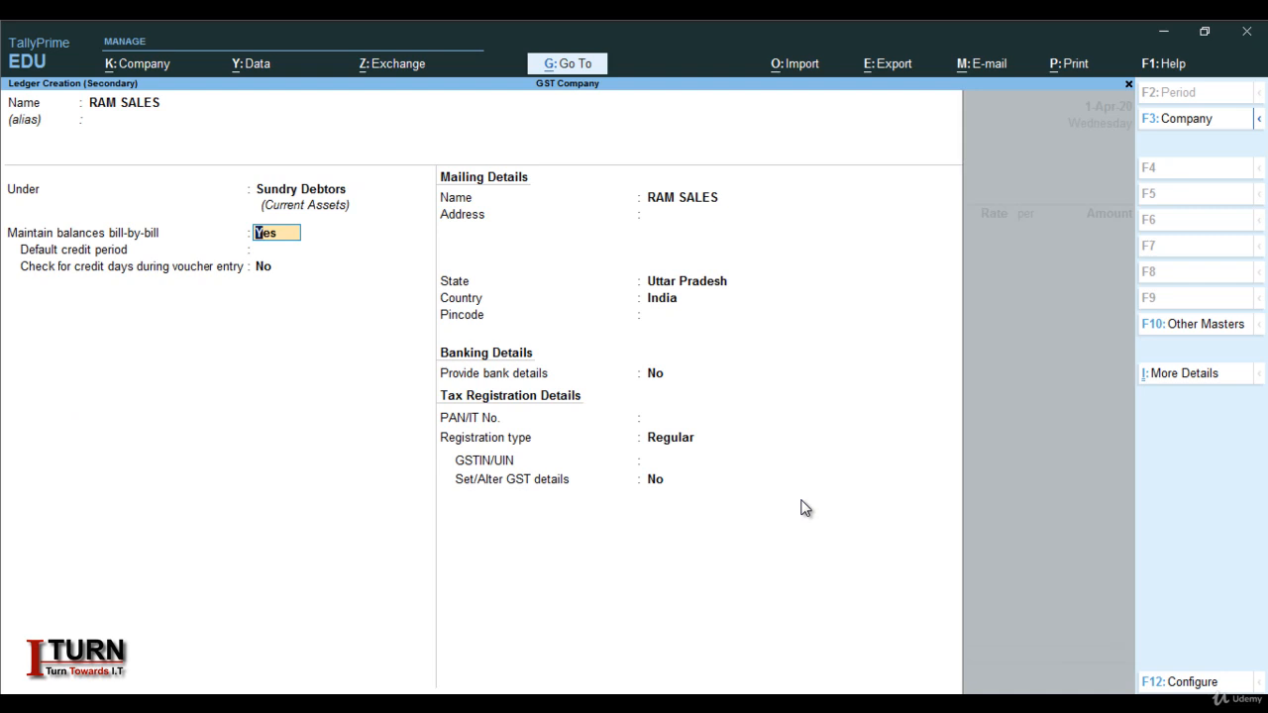
Set state Uttar Pradesh with its GSTIN, save, and skip through dispatch and party details
key("Return")
key("Return")
key("Return")
key("Return")
key("Return")
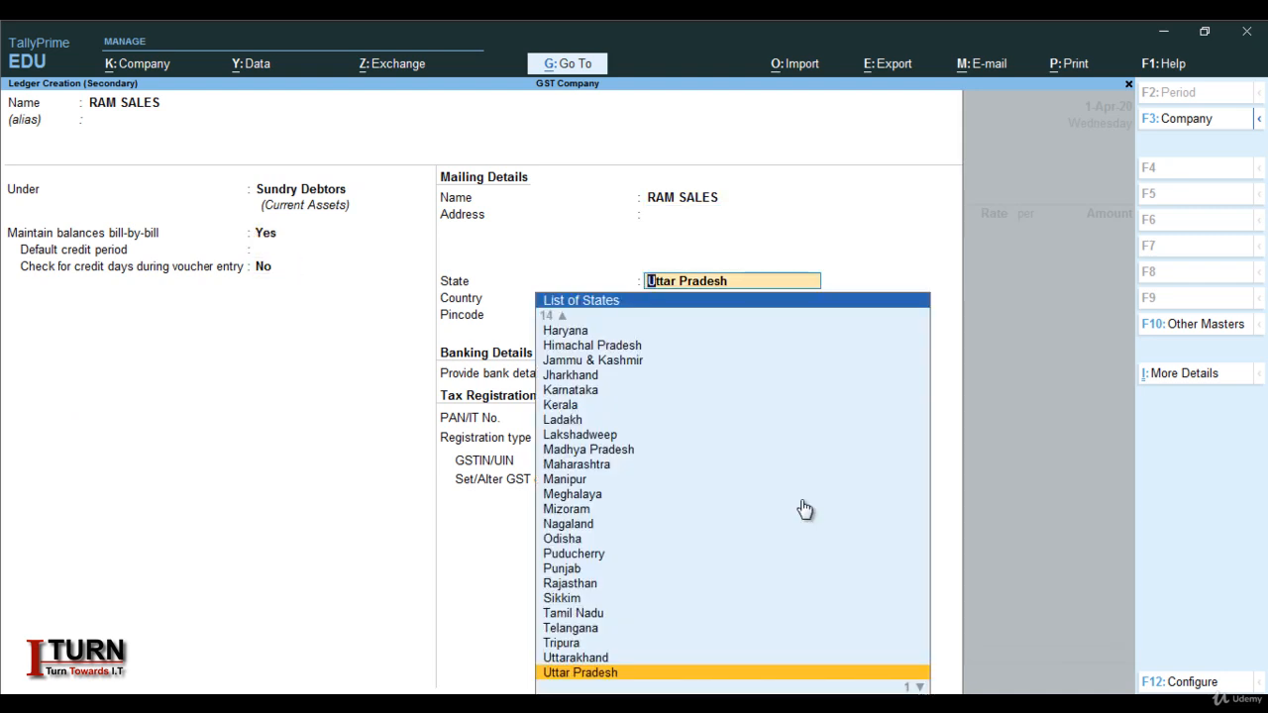
key("Return")
key("Return")
key("Return")
key("Return")
key("Return")
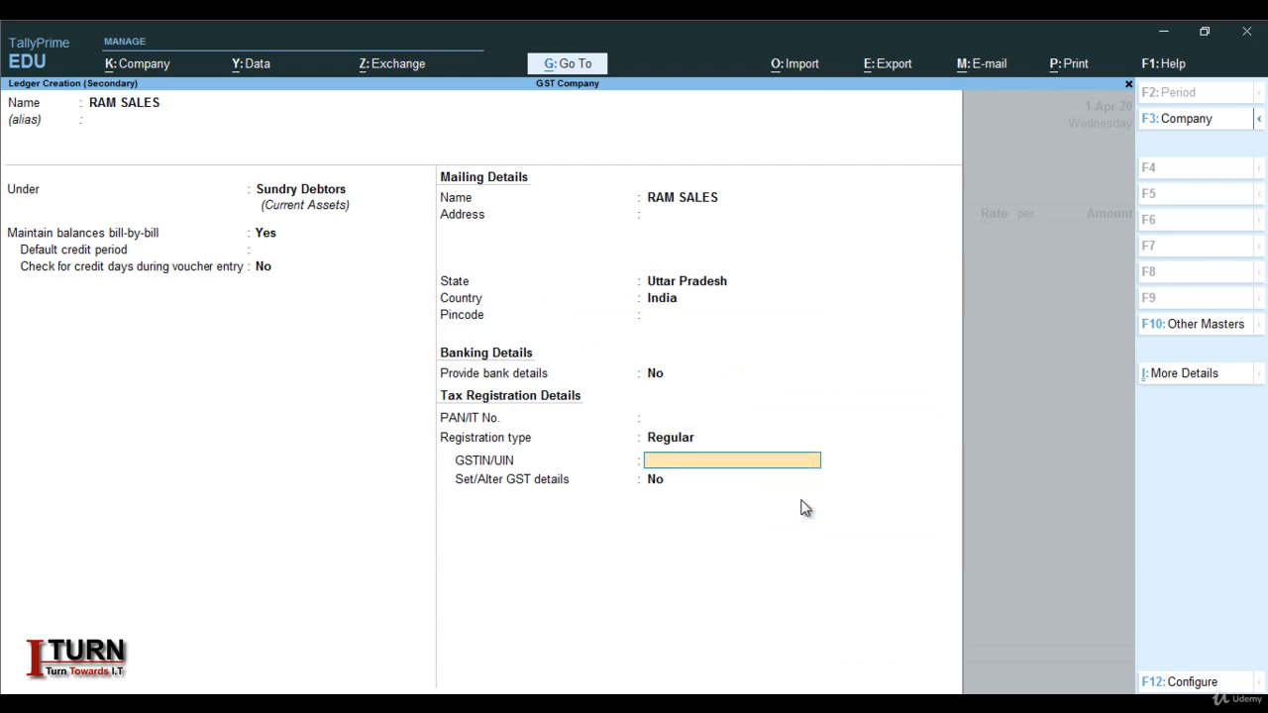
type("09GDFGDHFHDDFS")
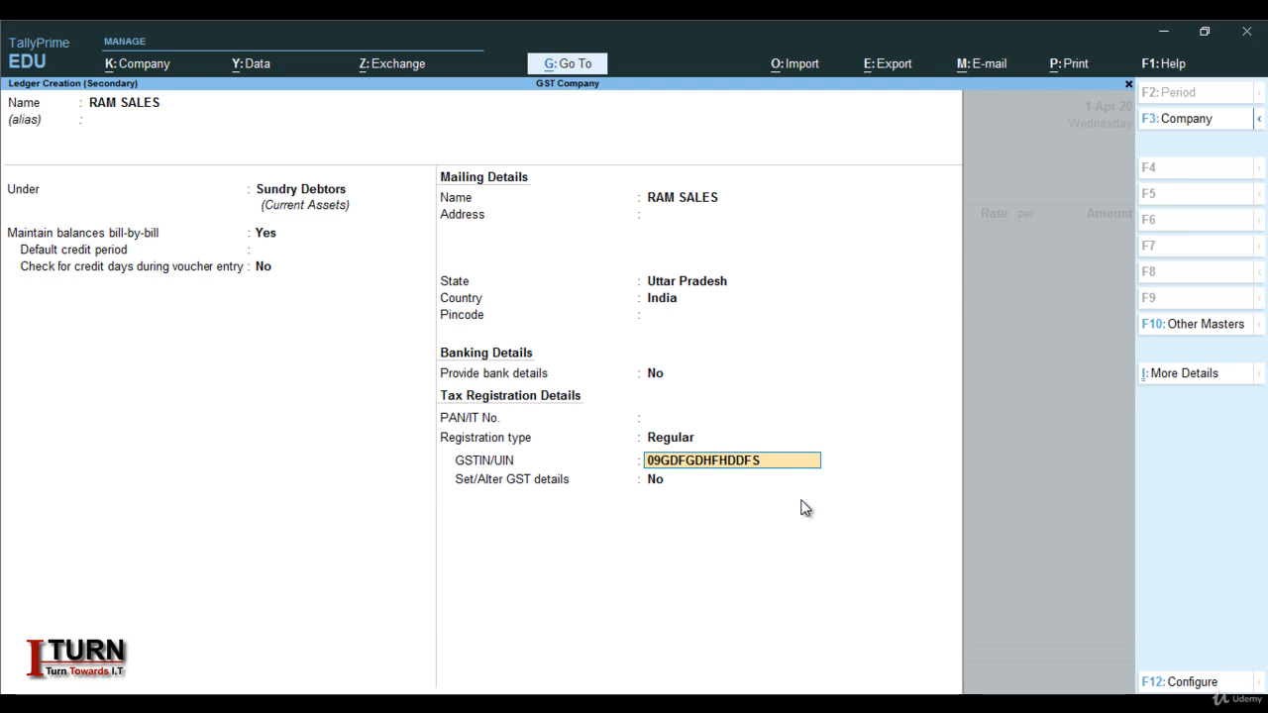
key("Return")
key("Return")
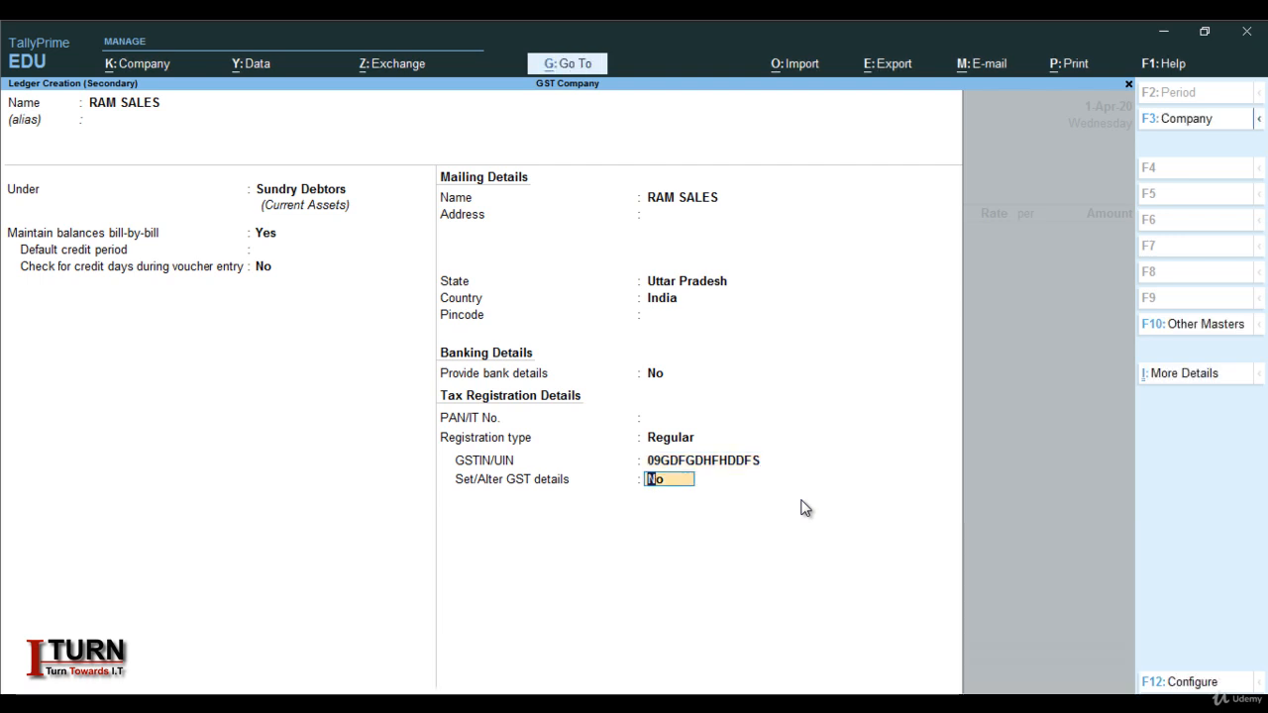
key("Return")
key("Return")
key("Return")
key("Return")
key("Return")
key("Return")
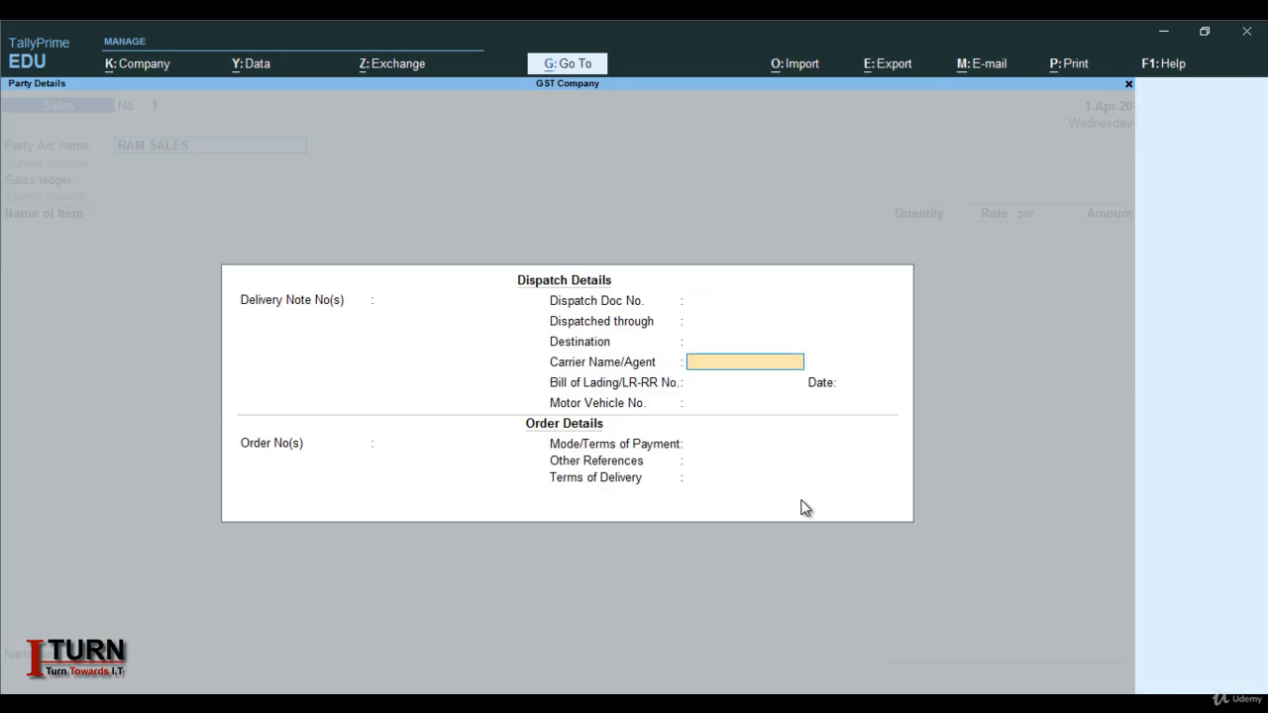
key("Return")
key("Return")
key("Return")
key("Return")
key("Return")
key("Return")
key("Return")
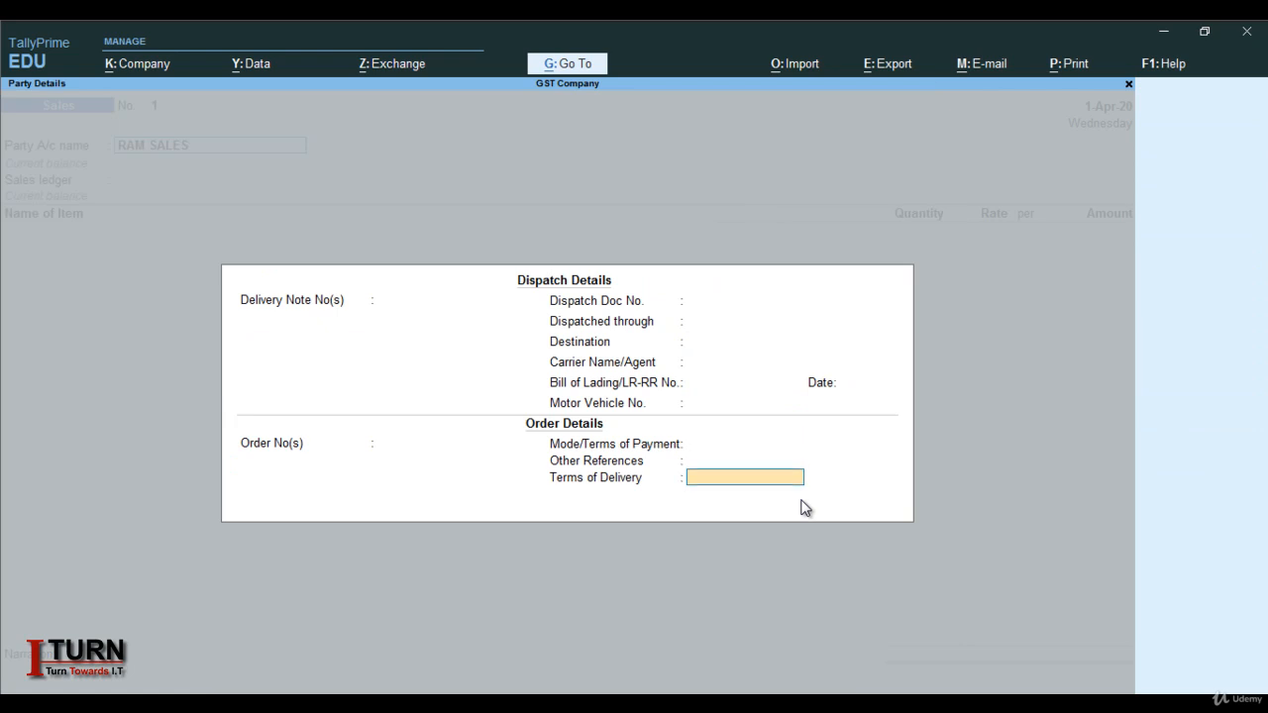
key("Return")
key("Return")
key("Return")
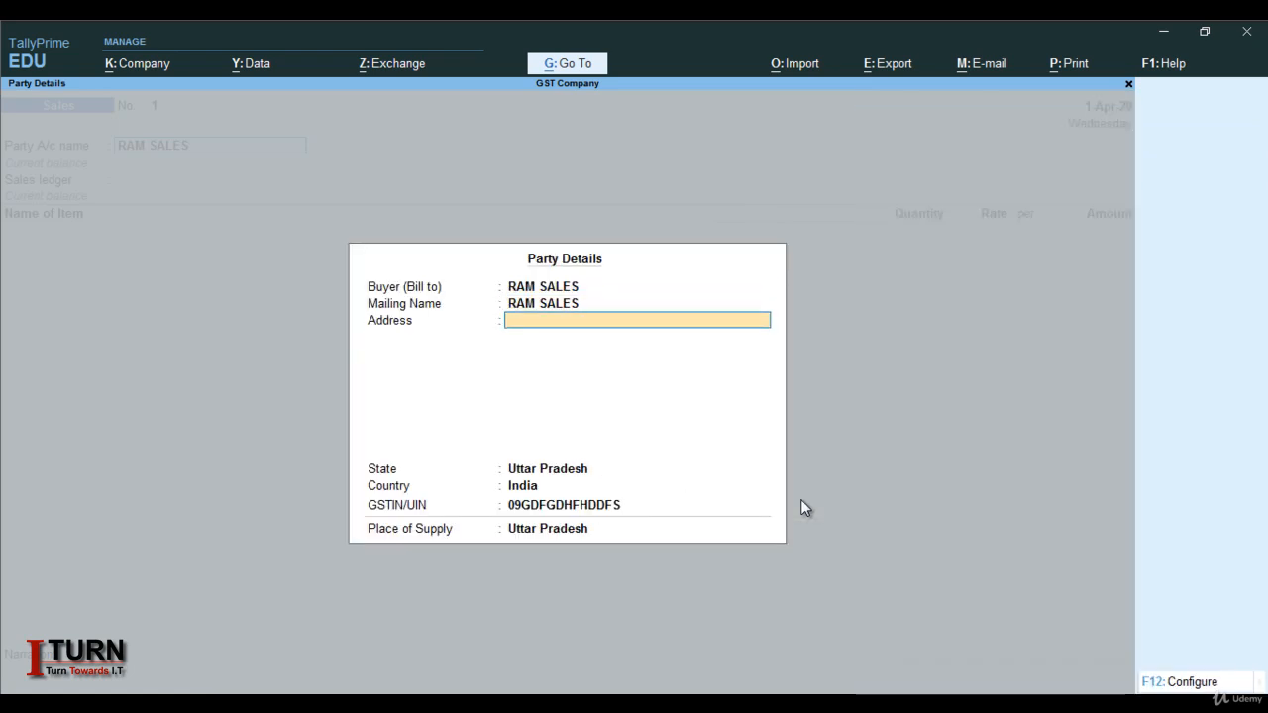
key("Return")
key("Return")
key("Return")
key("Return")
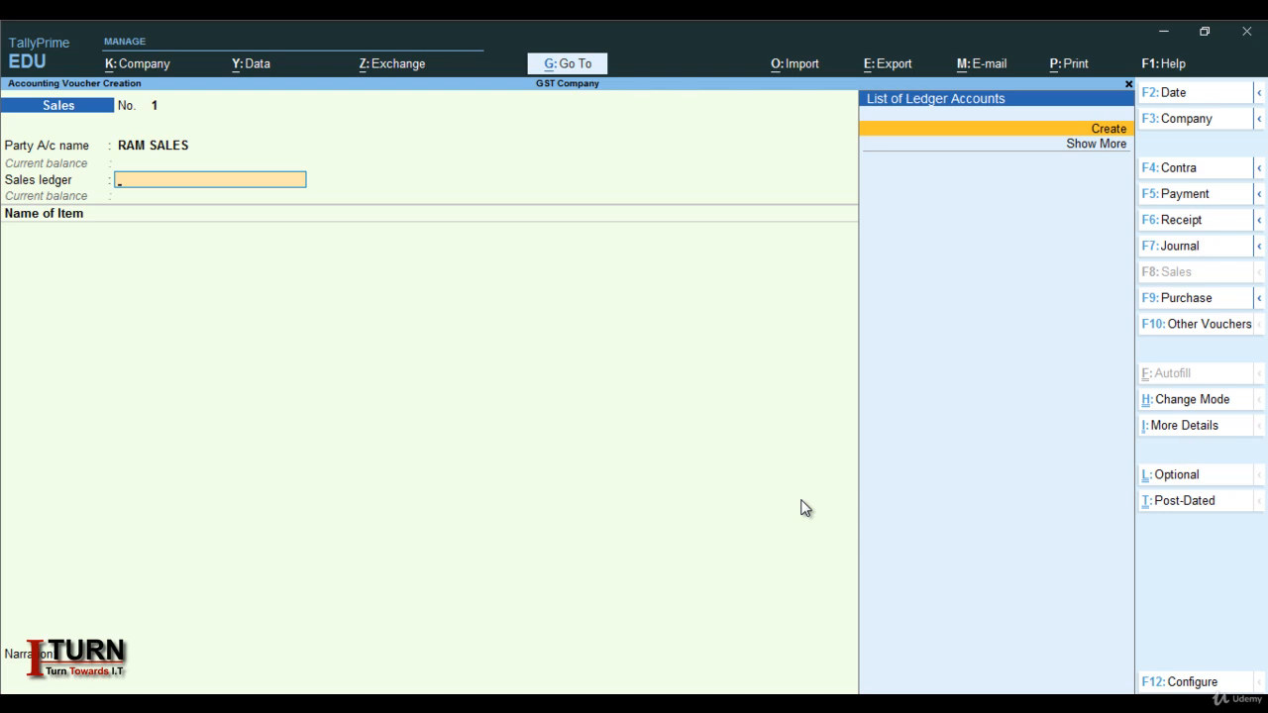
Create a new ledger named Sales under Sales Accounts
key("alt+c")
type("SA")
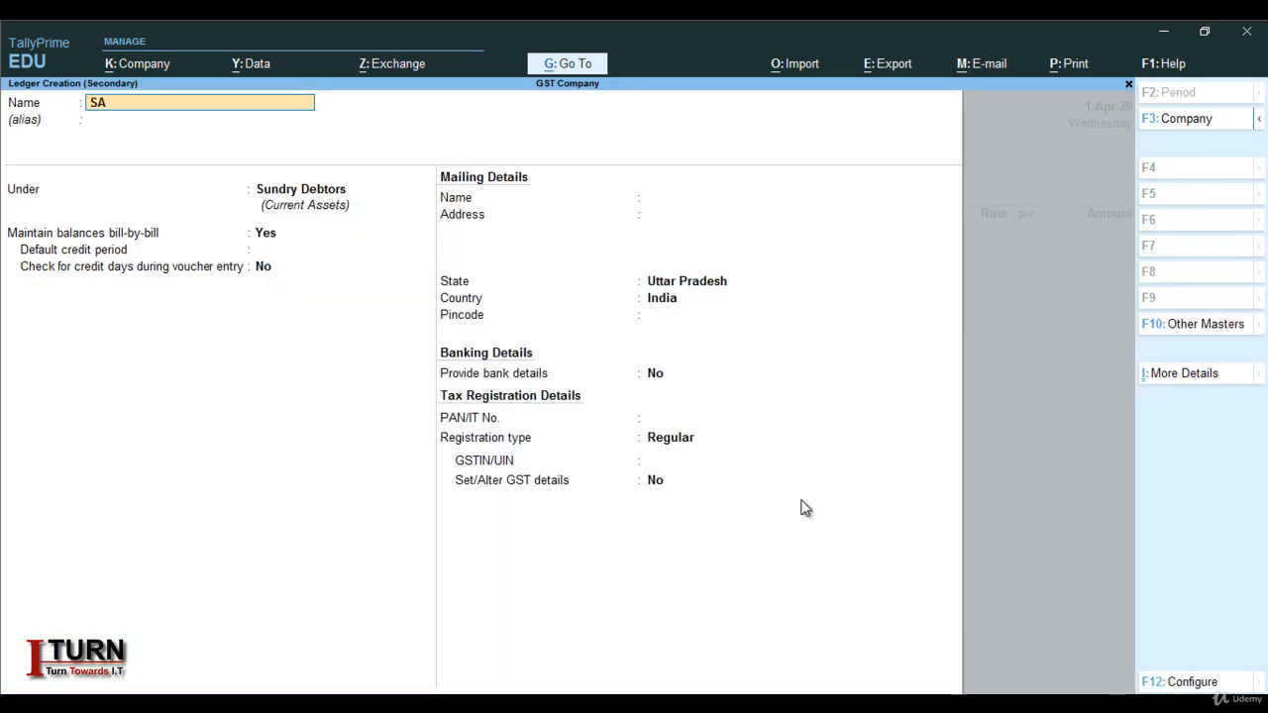
key("BackSpace")
key("Caps_Lock")
type("al")
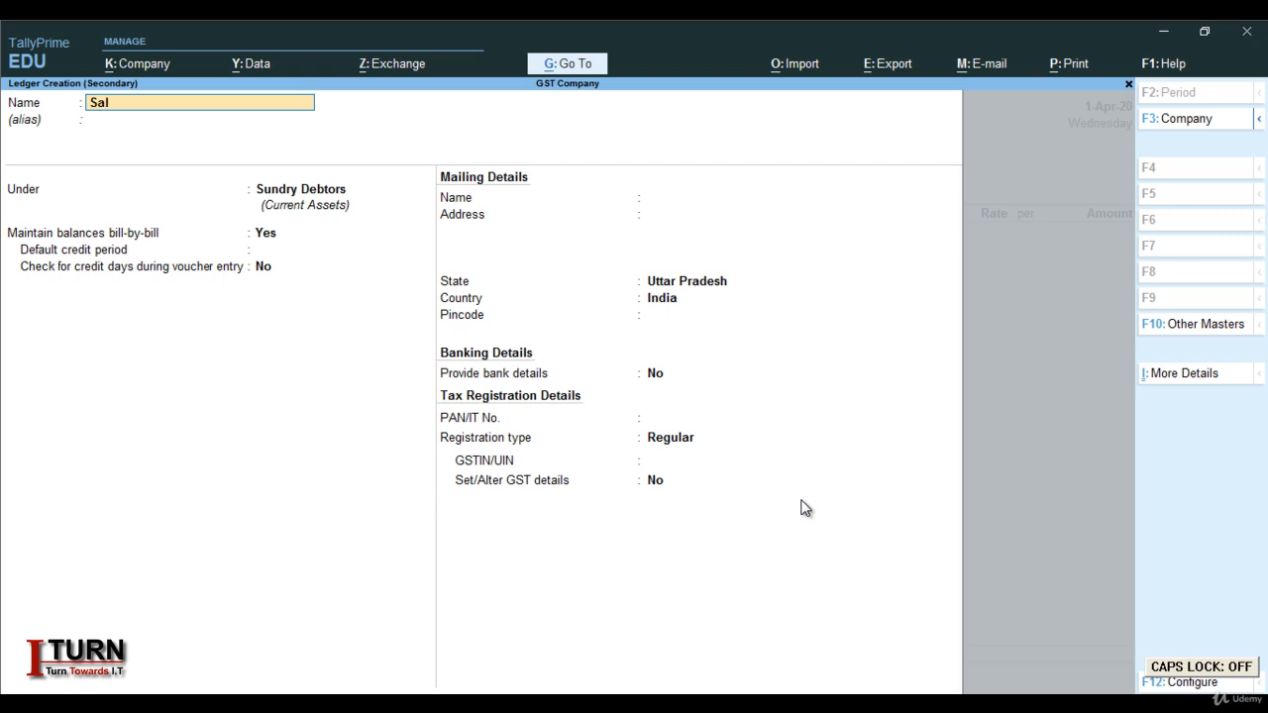
type("es")
key("Return")
key("Return")
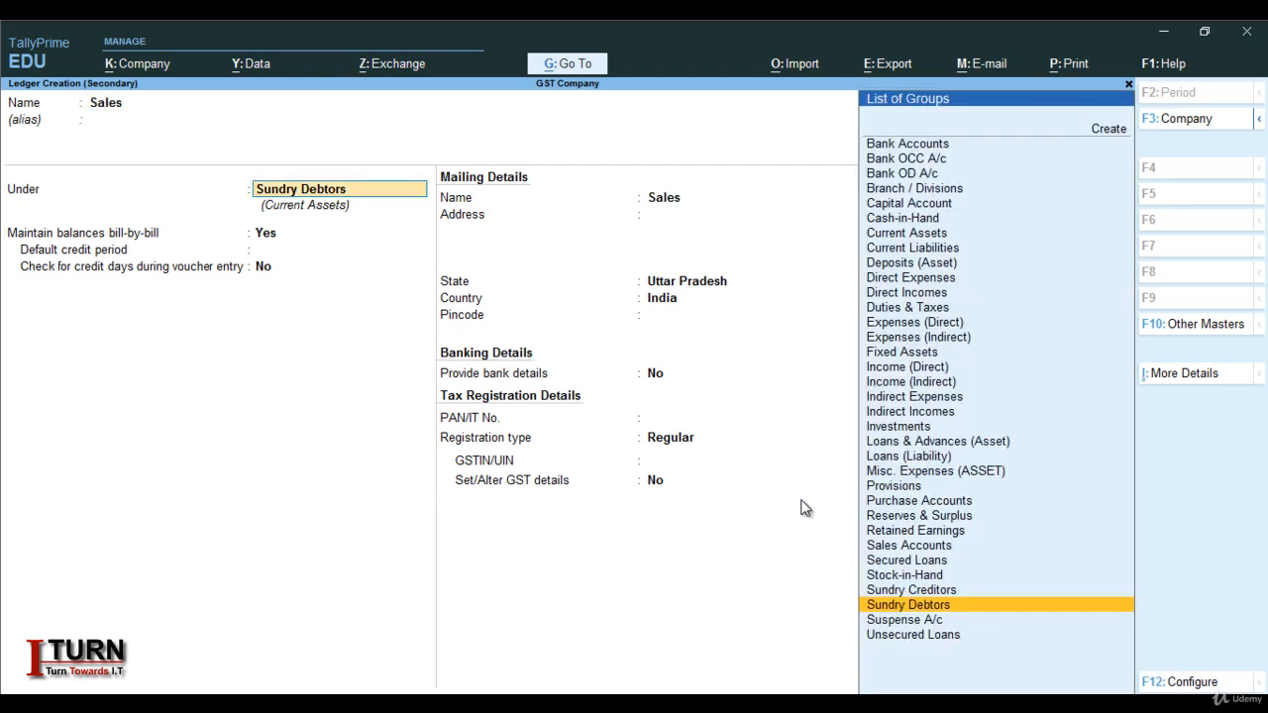
type("Sa")
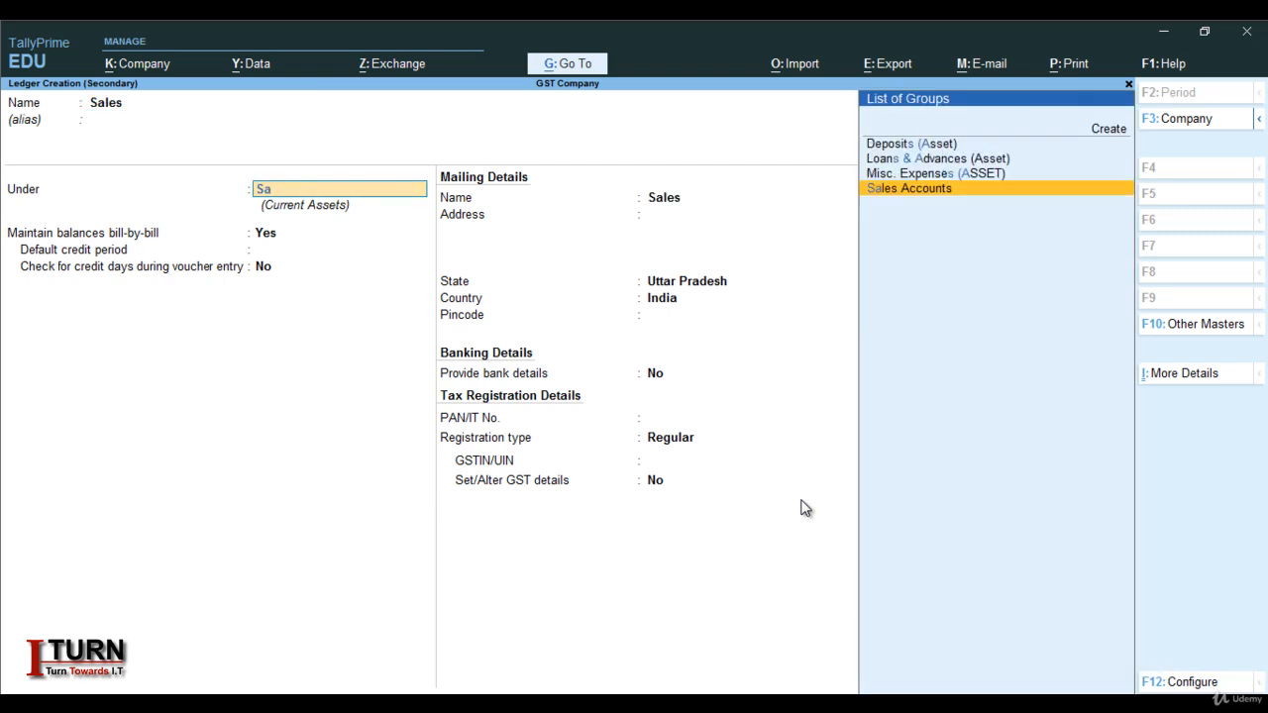
key("Return")
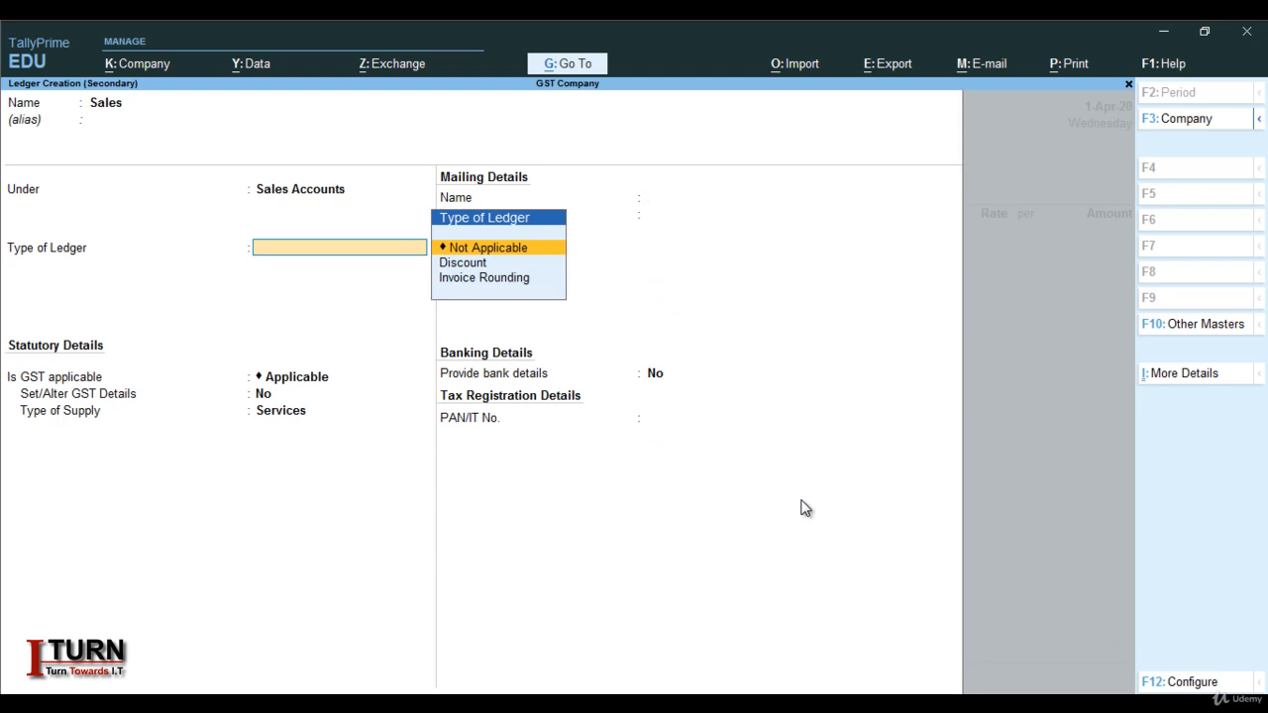
Set the ledger's supply type to Goods, save it, and classify the nature as Sales Taxable
key("Return")
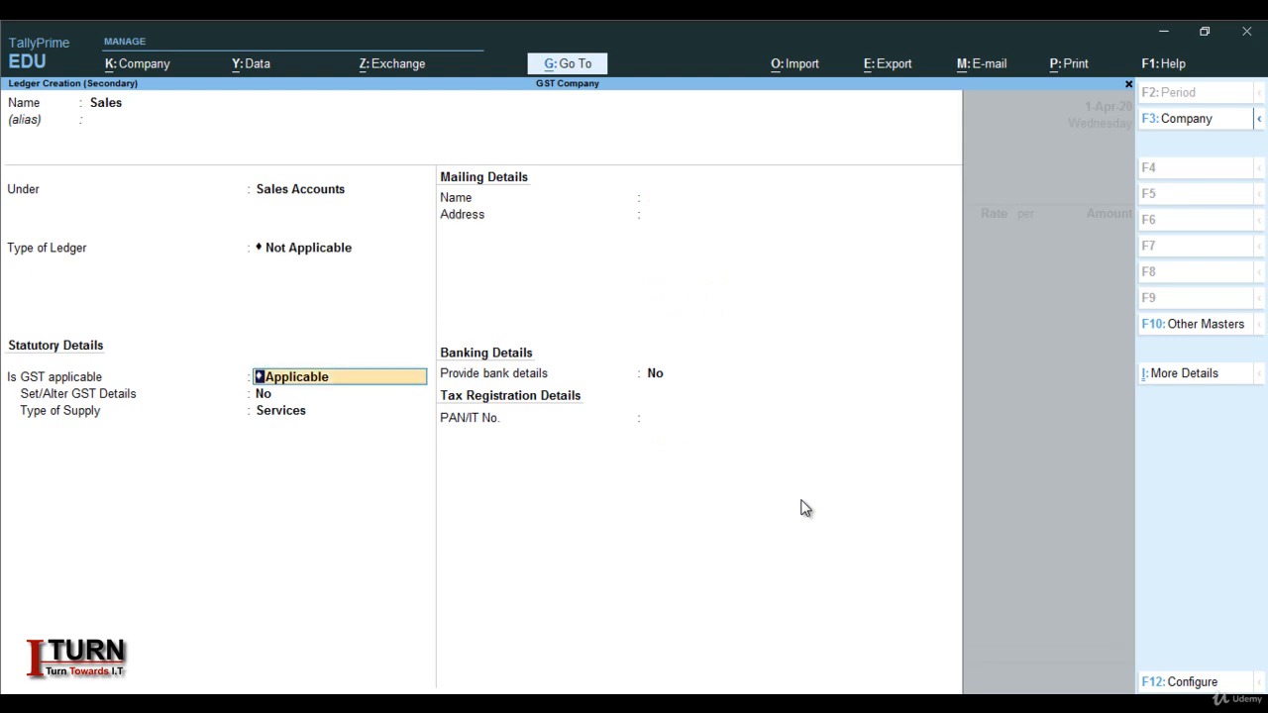
key("Return")
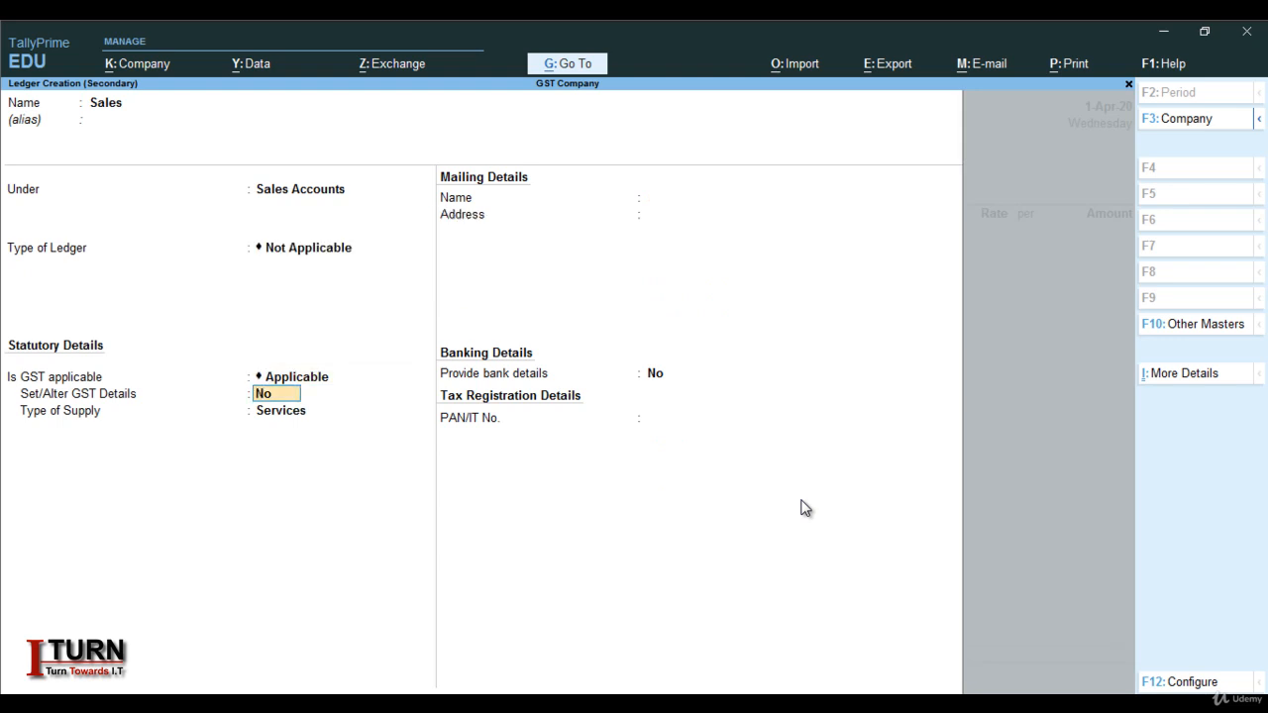
key("Return")
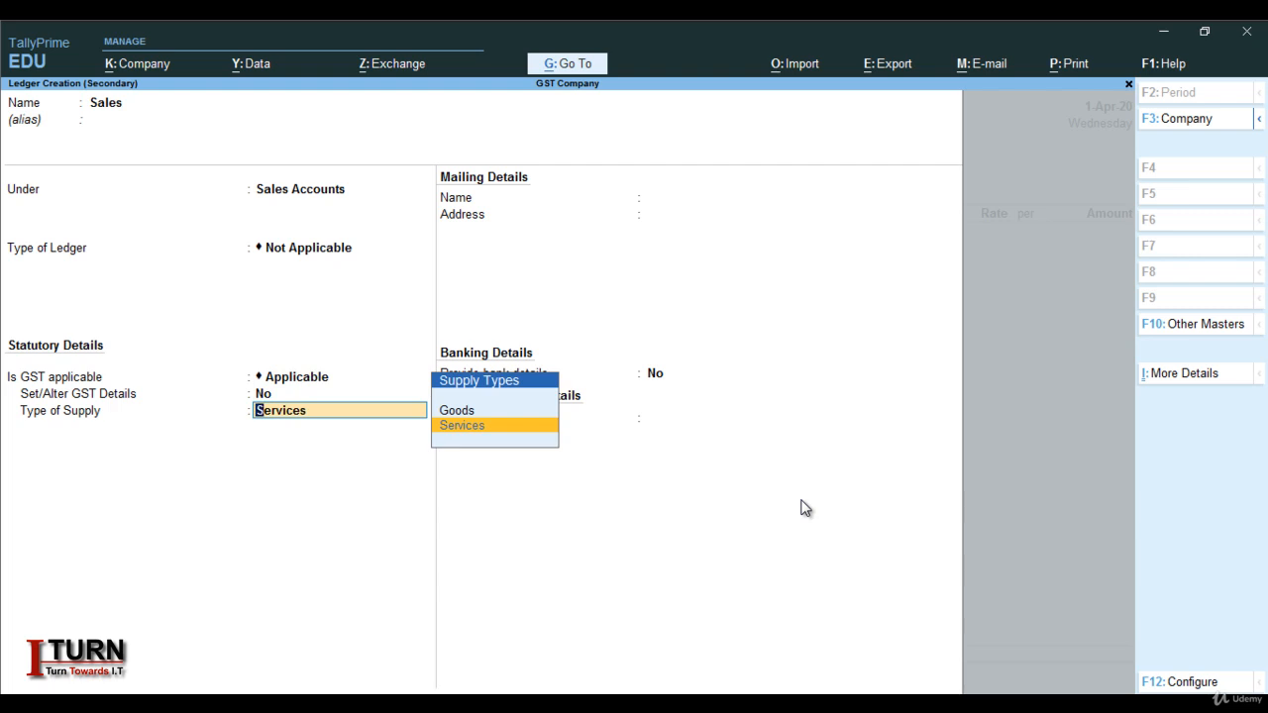
key("Up")
key("Return")
key("Return")
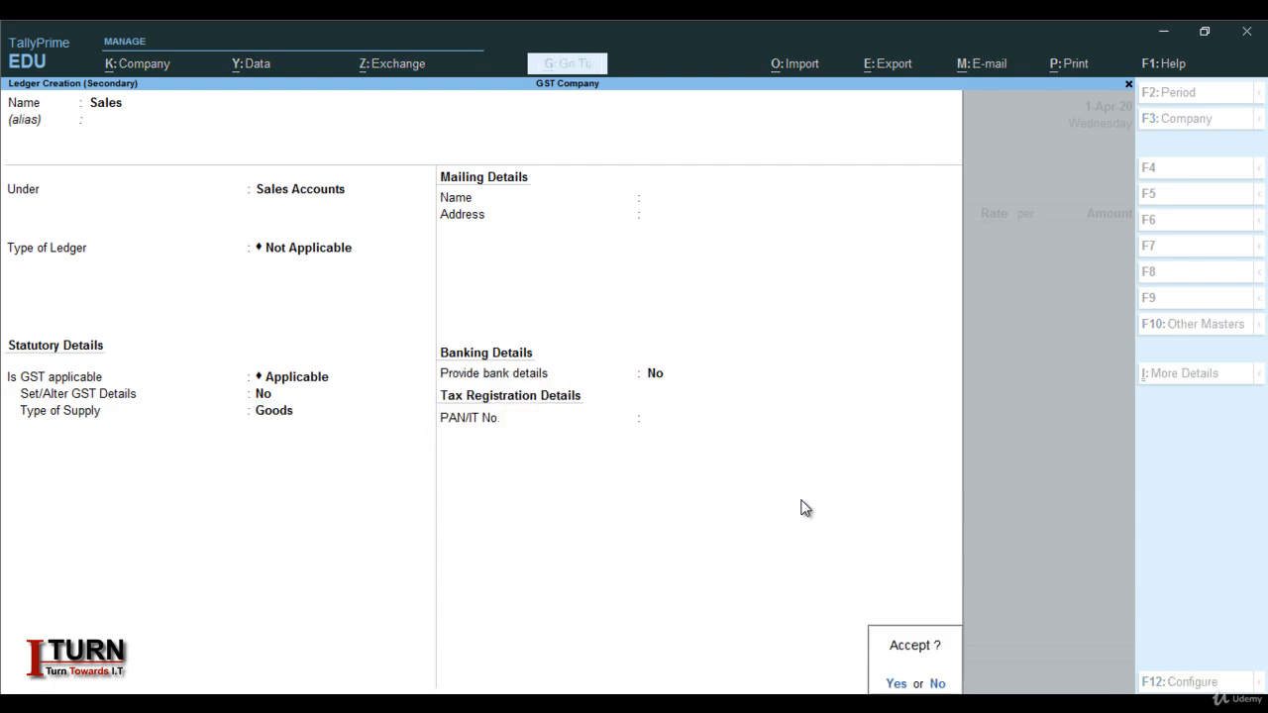
key("Return")
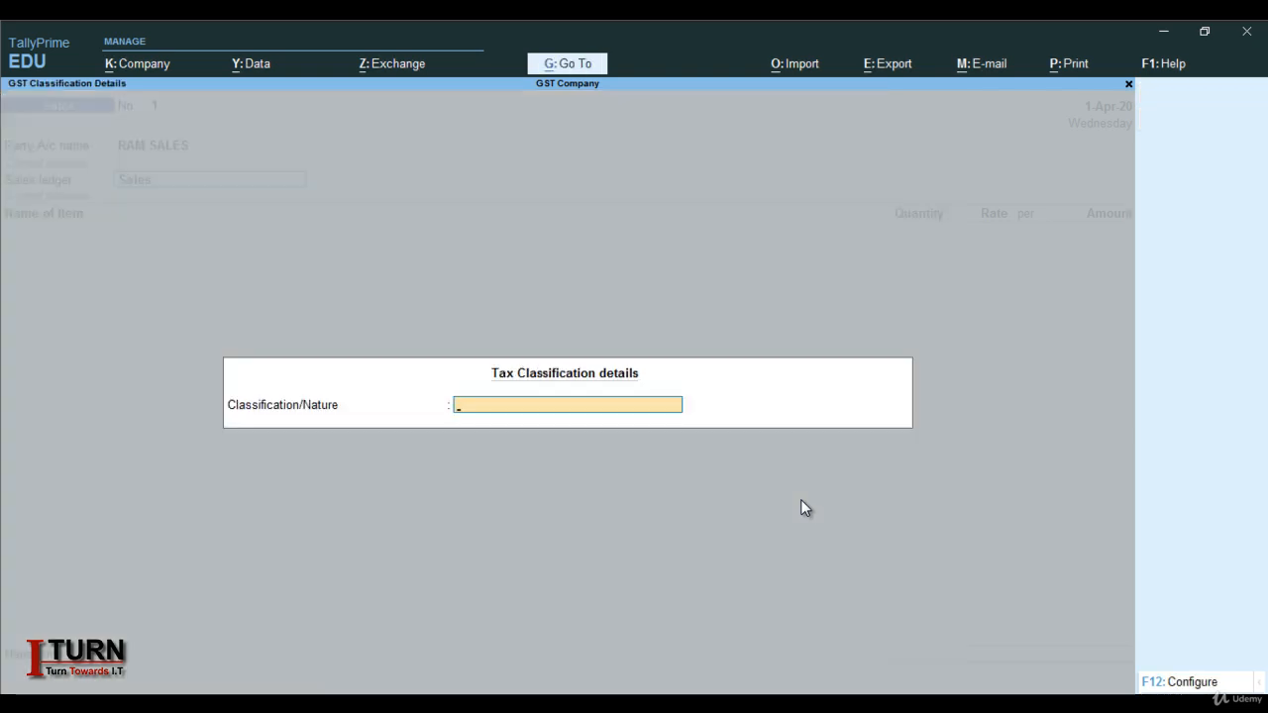
type("Sa")
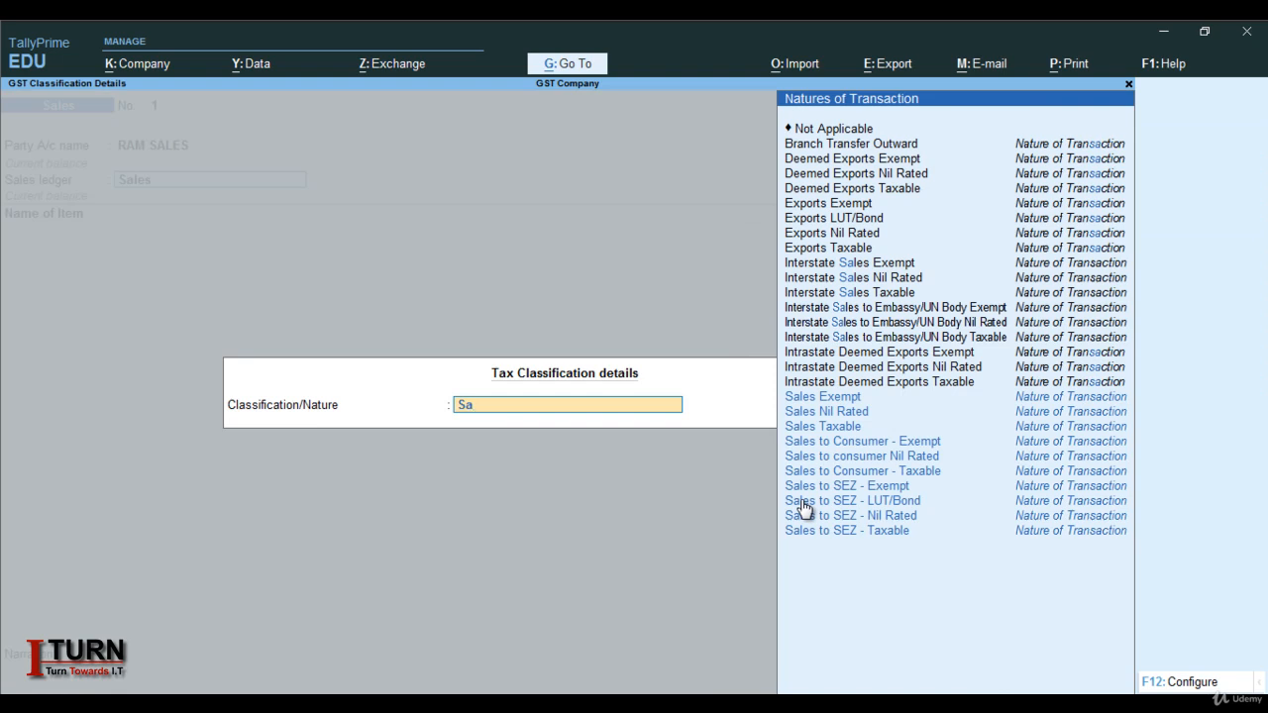
type("le")
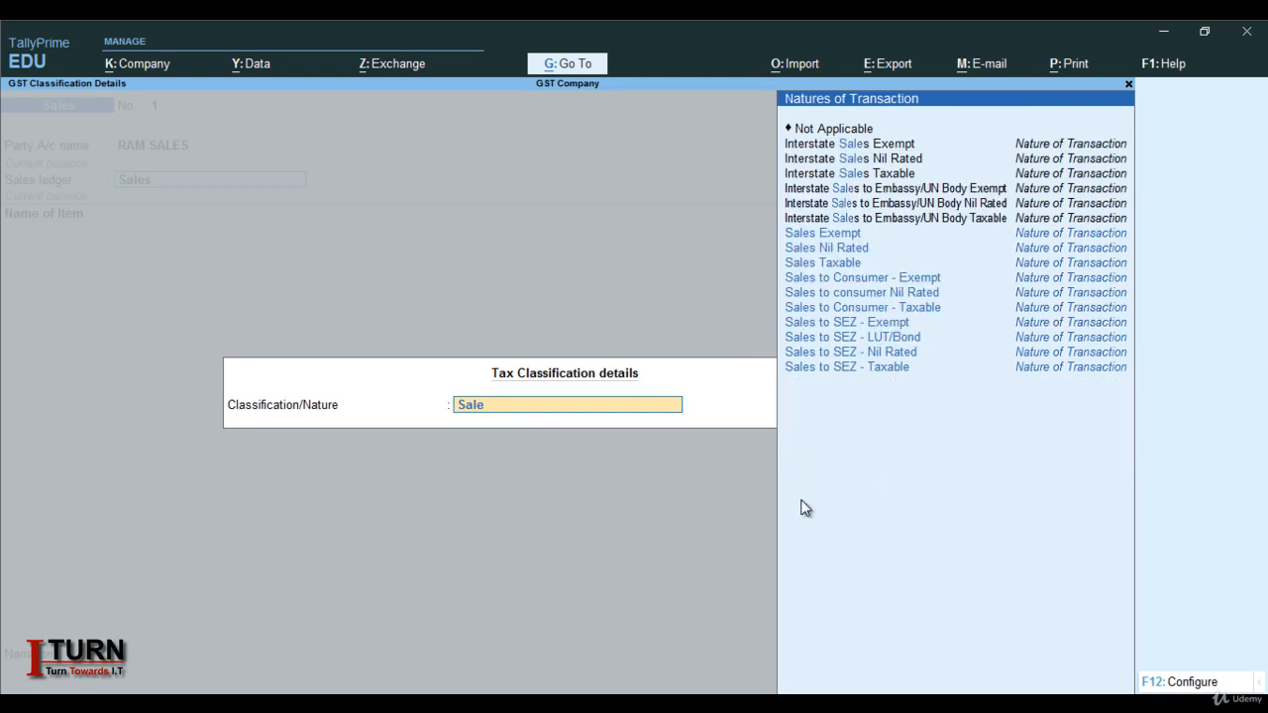
type("s Ta")
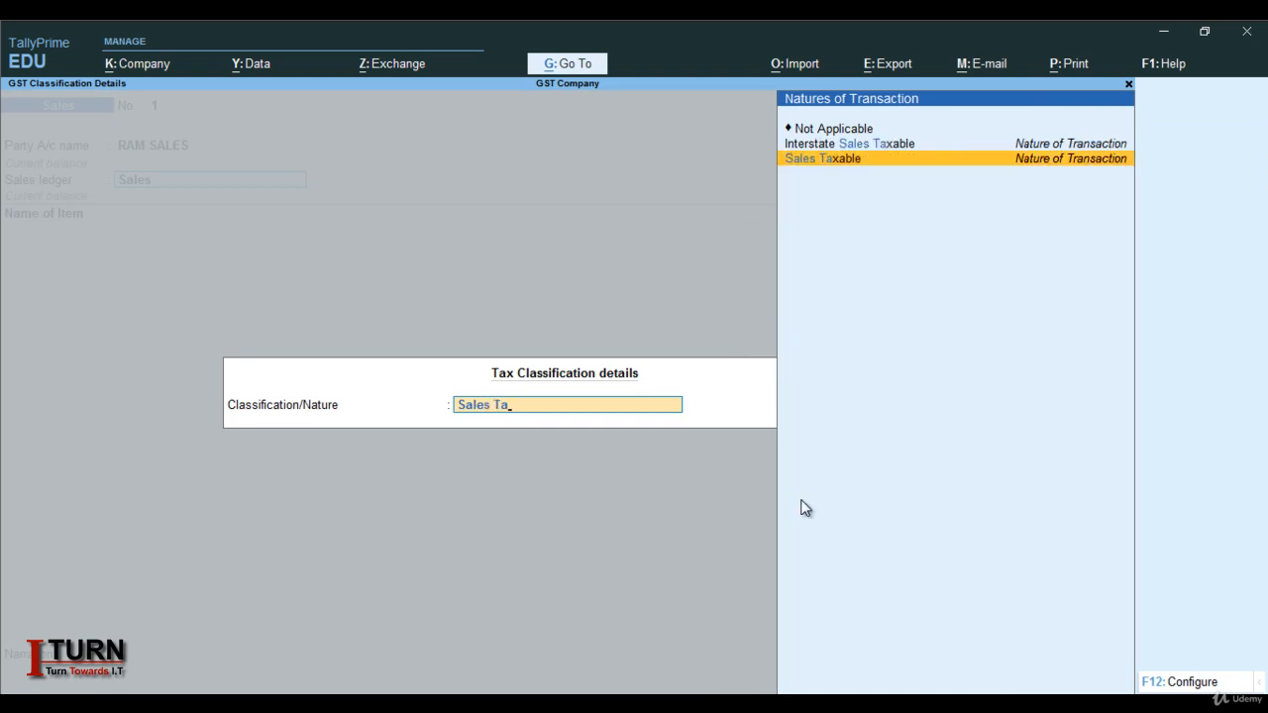
key("Return")
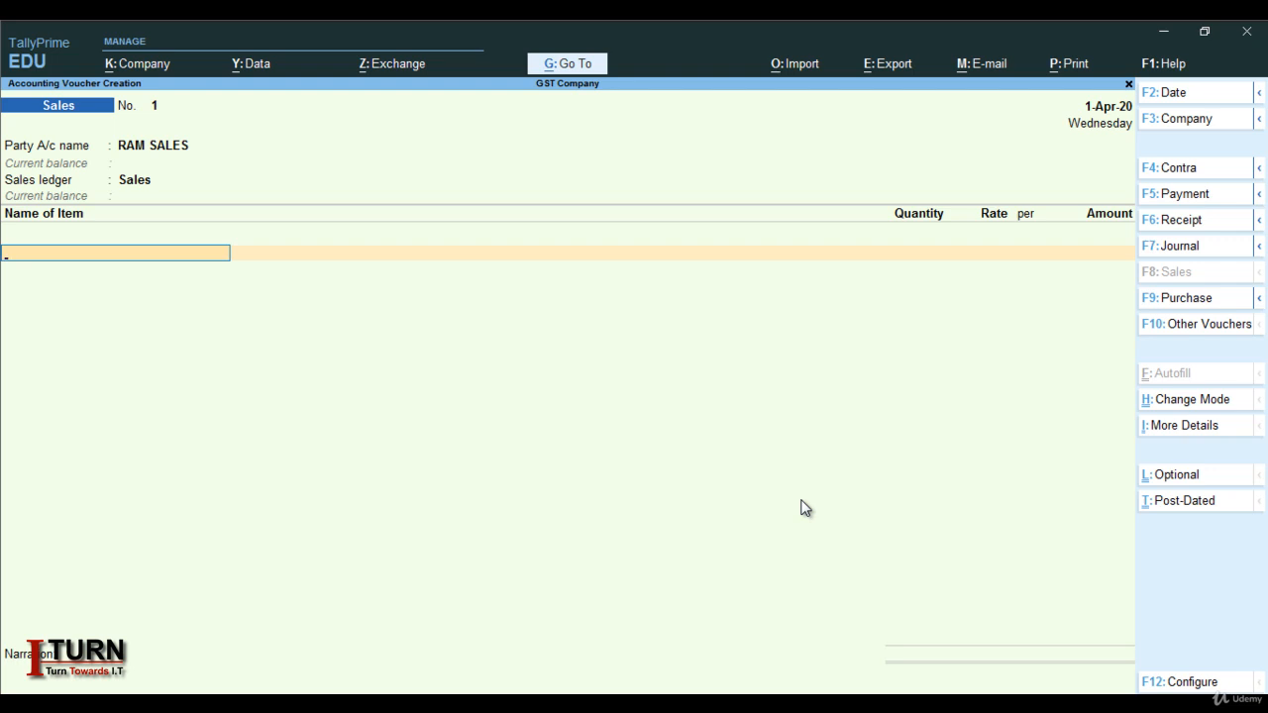
Enter Shirt with quantity 1200 at rate 500 per pcs, giving 6,00,000.00
type("S")
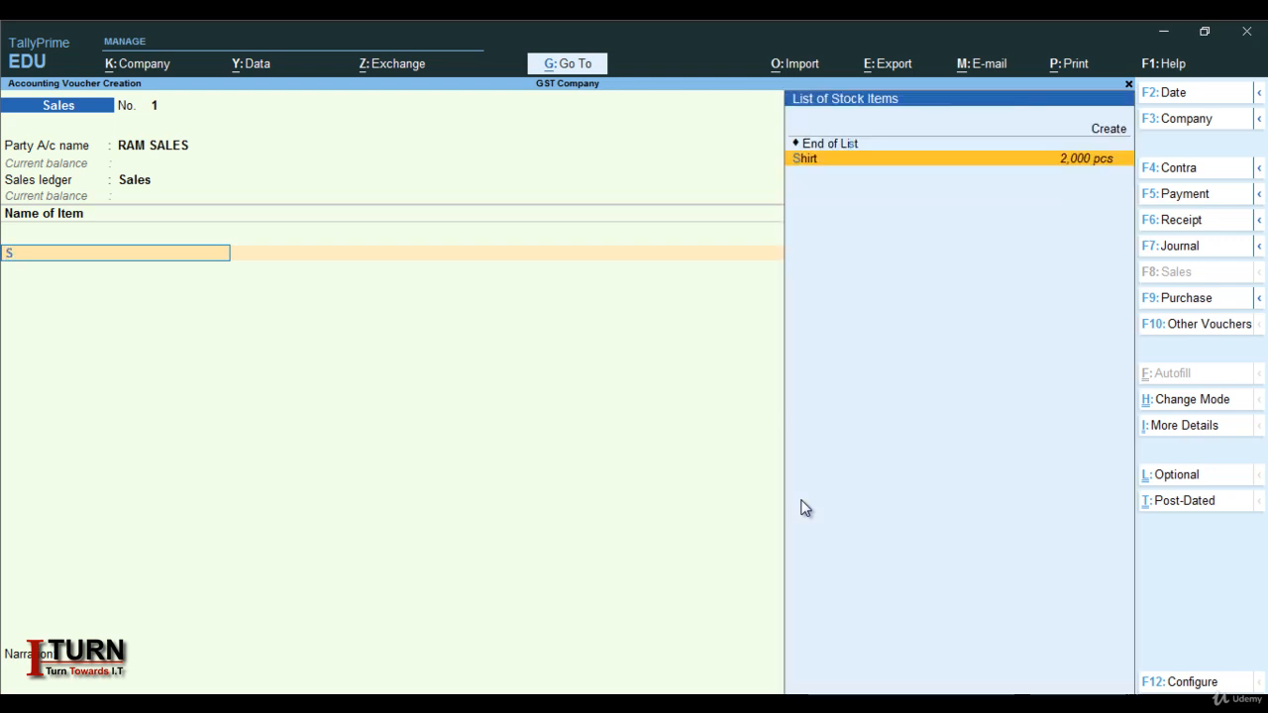
key("Return")
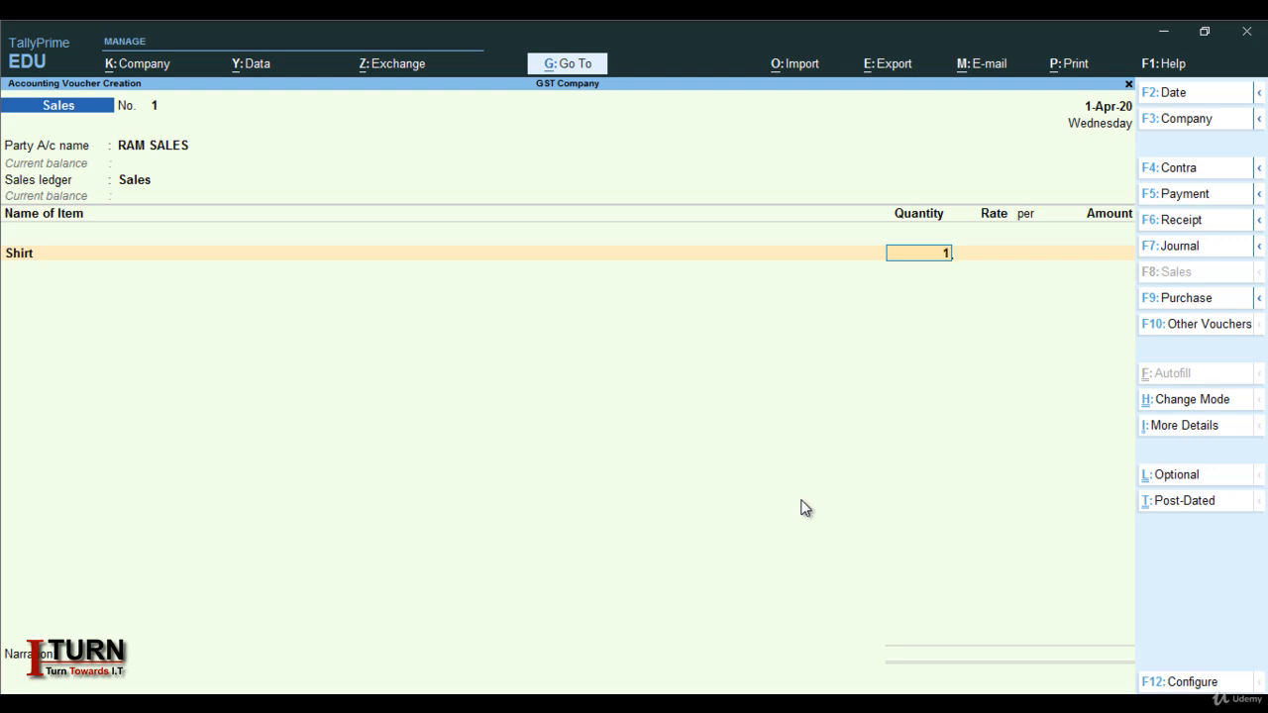
type("1200")
key("Return")
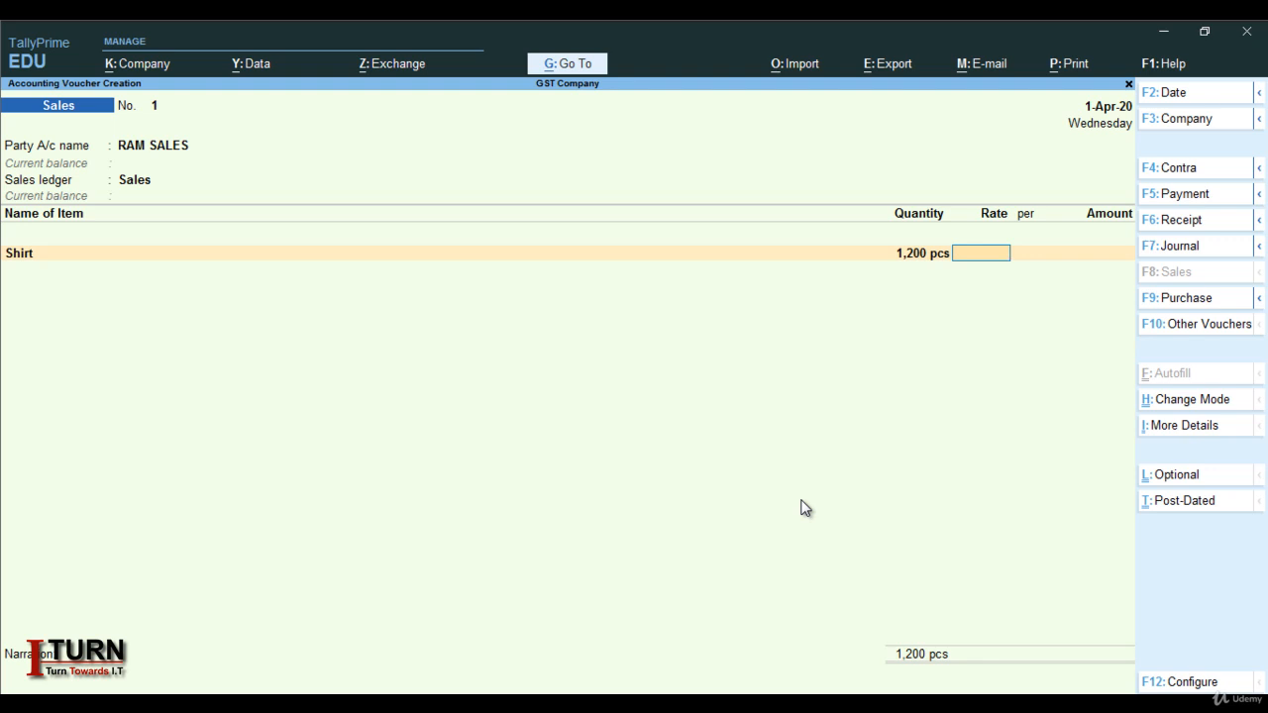
type("500")
key("Return")
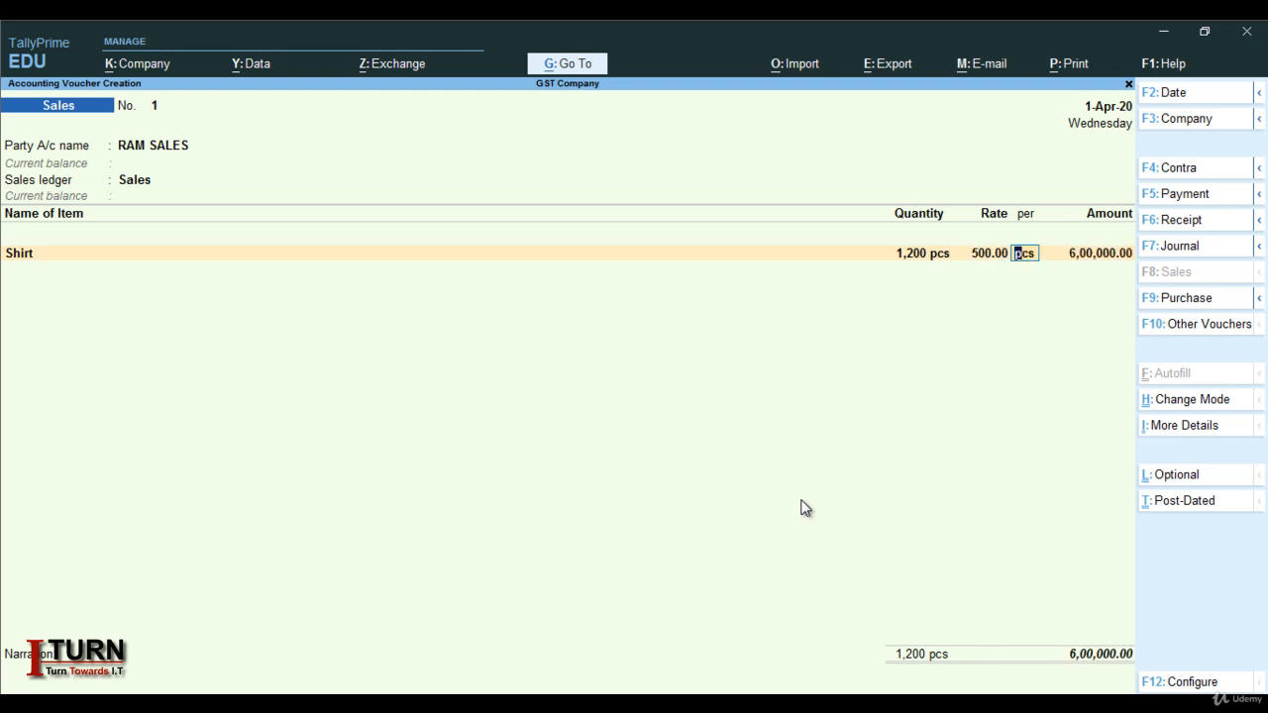
key("Return")
key("Return")
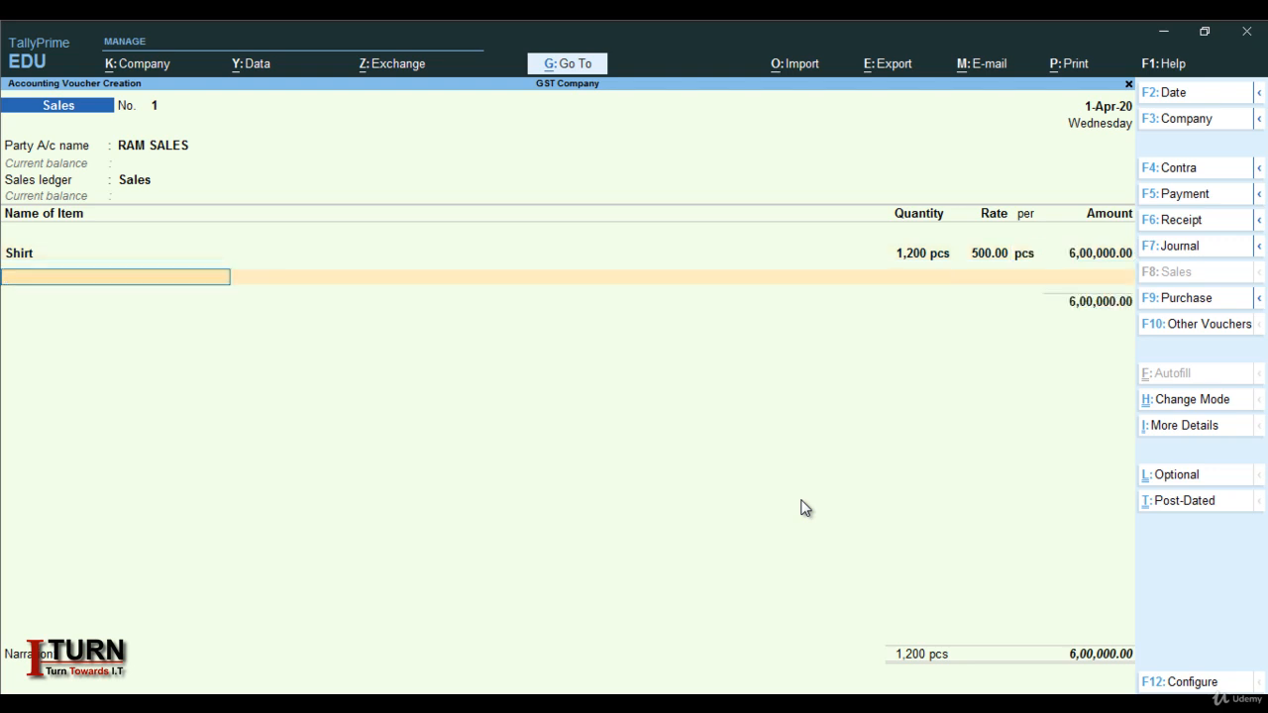
key("Return")
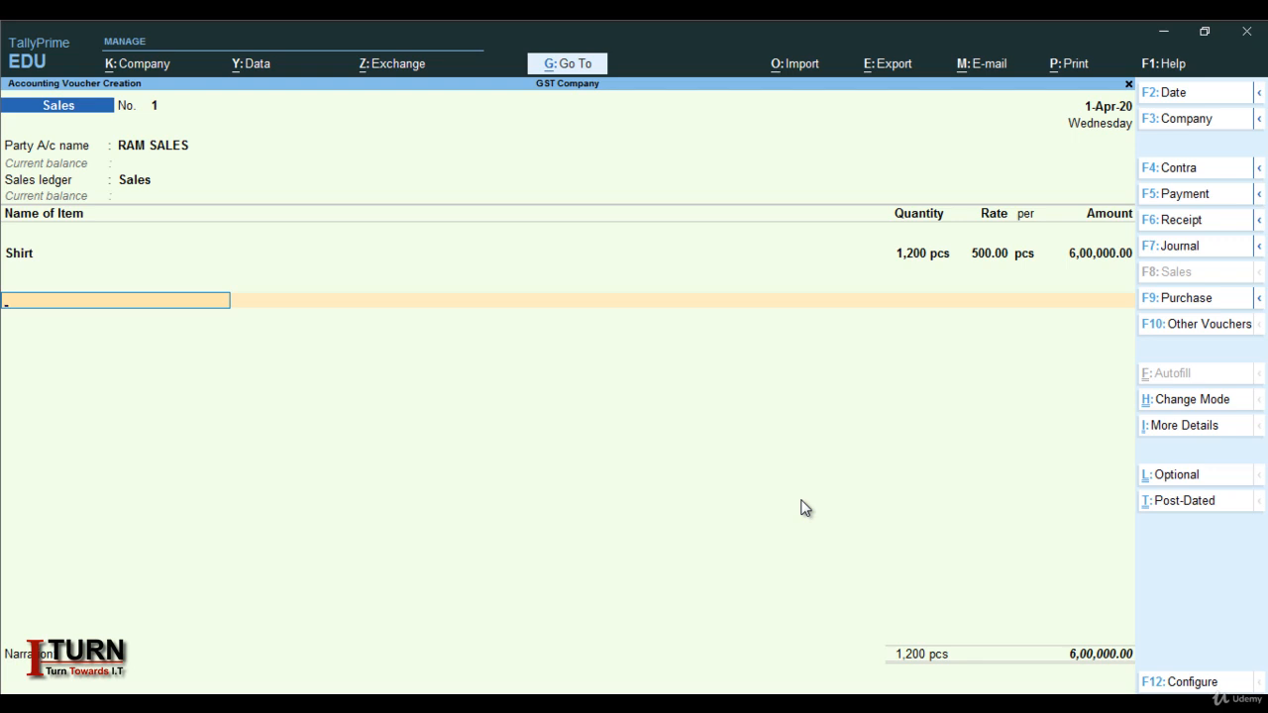
Add CGST and SGST rows of 54,000.00 each, leave narration empty, and save the voucher
type("C")
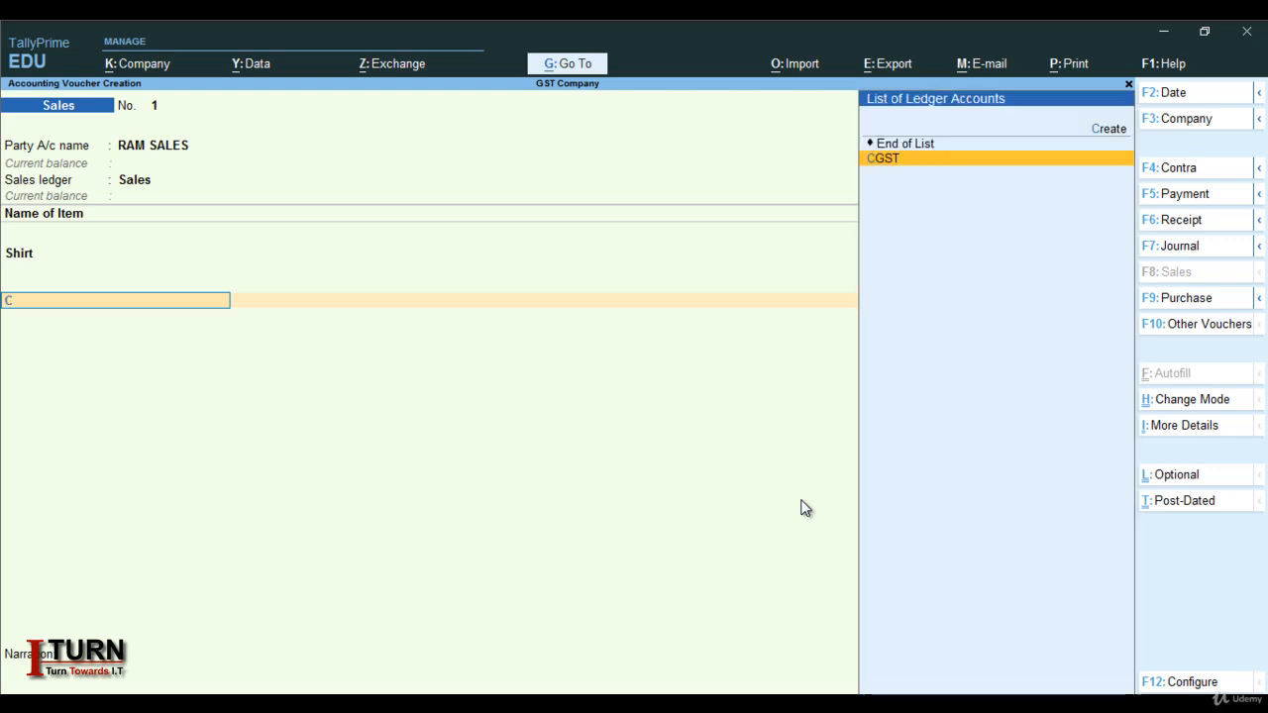
key("Return")
key("Return")
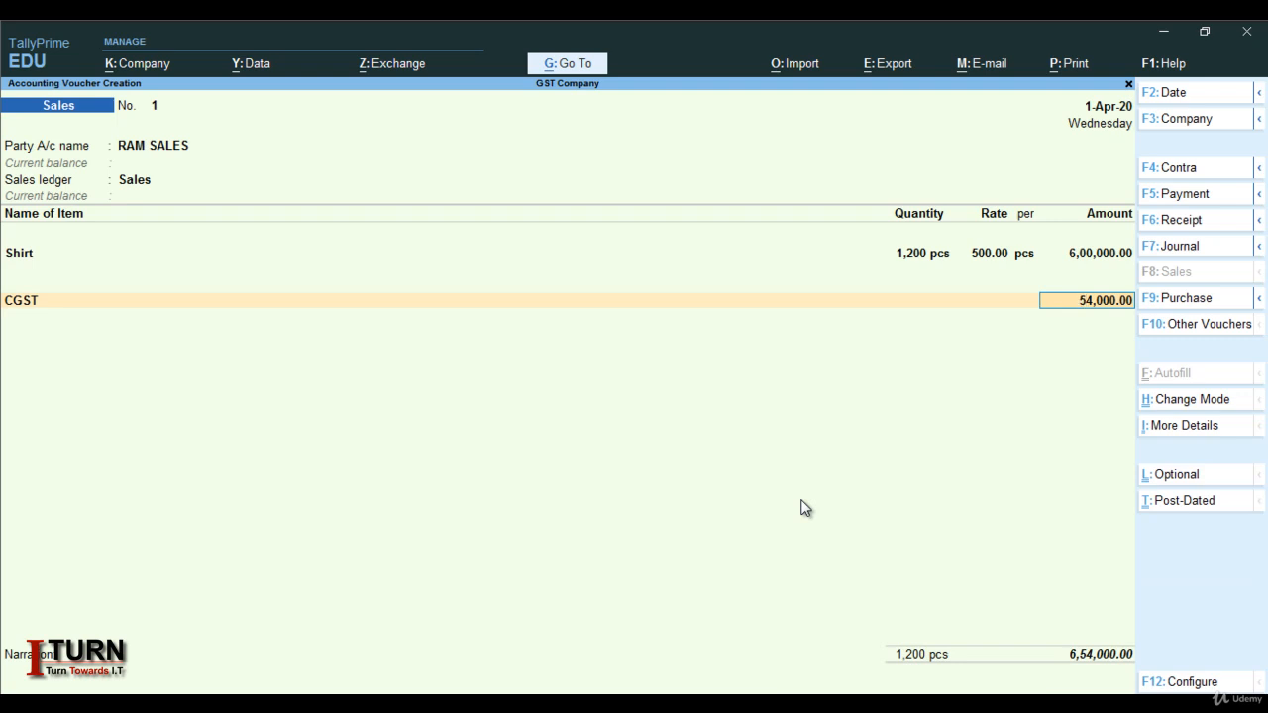
key("Return")
type("S")
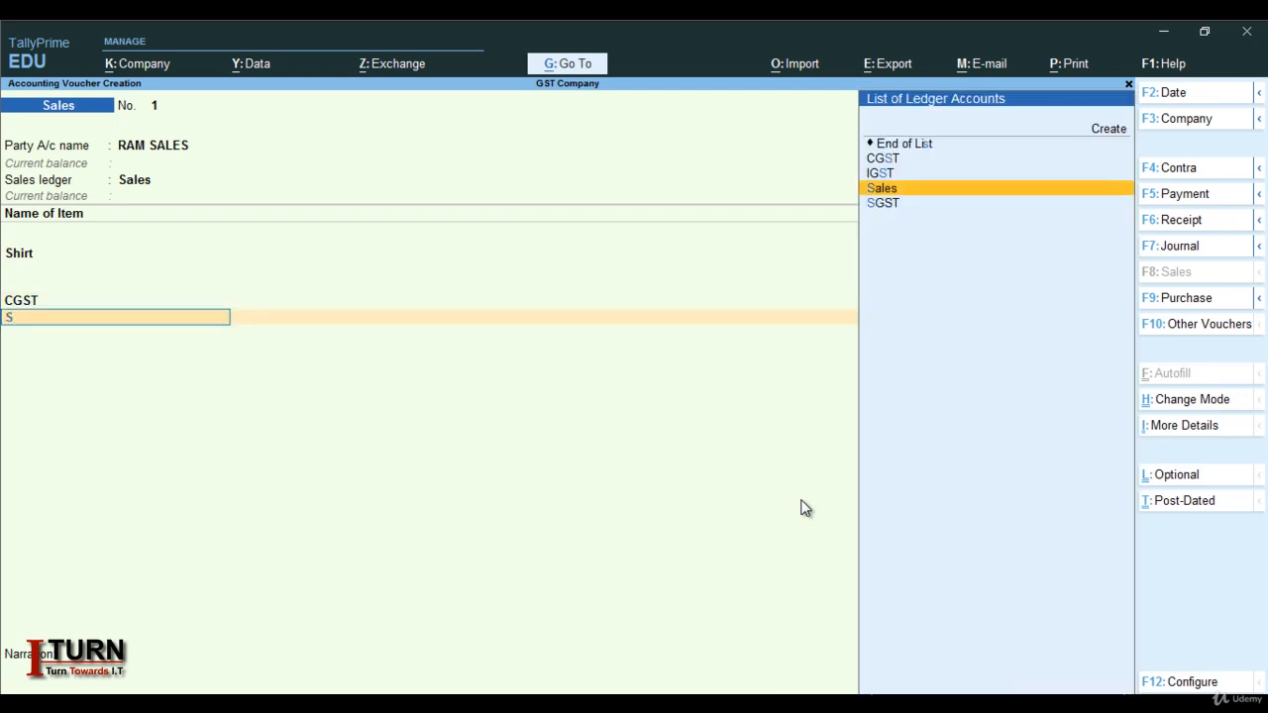
key("Down")
key("Return")
key("Return")
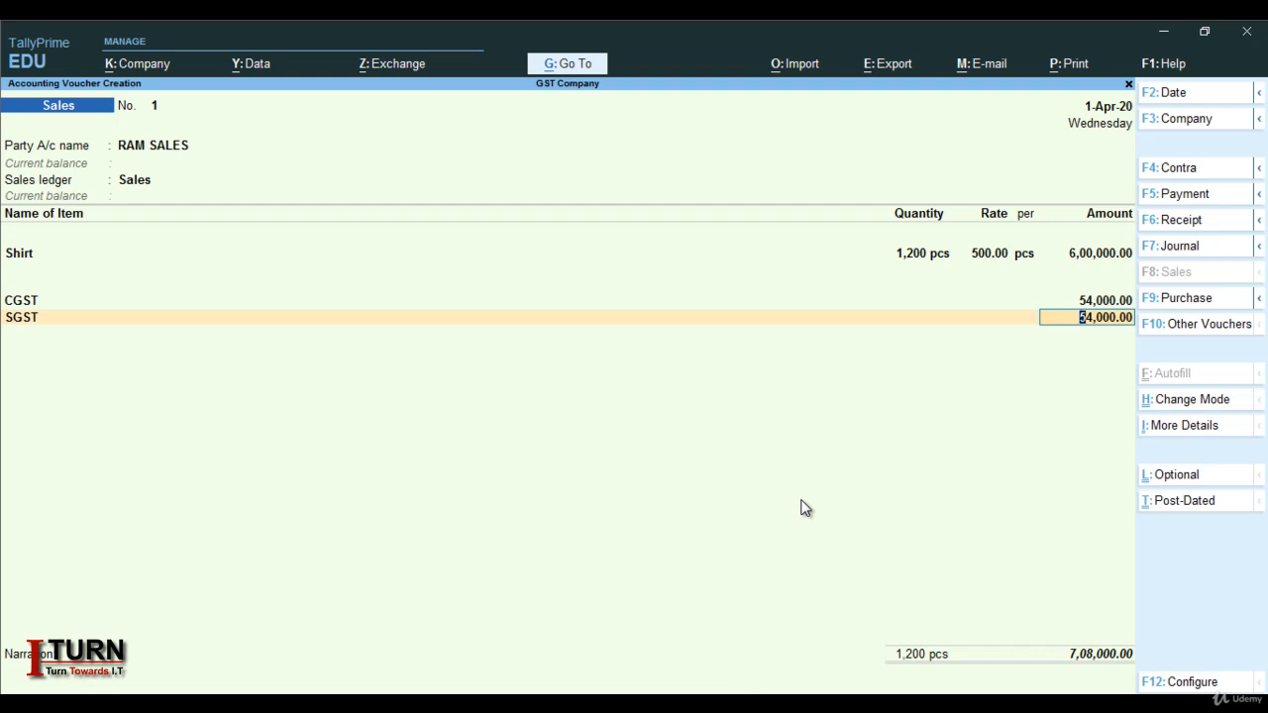
key("Return")
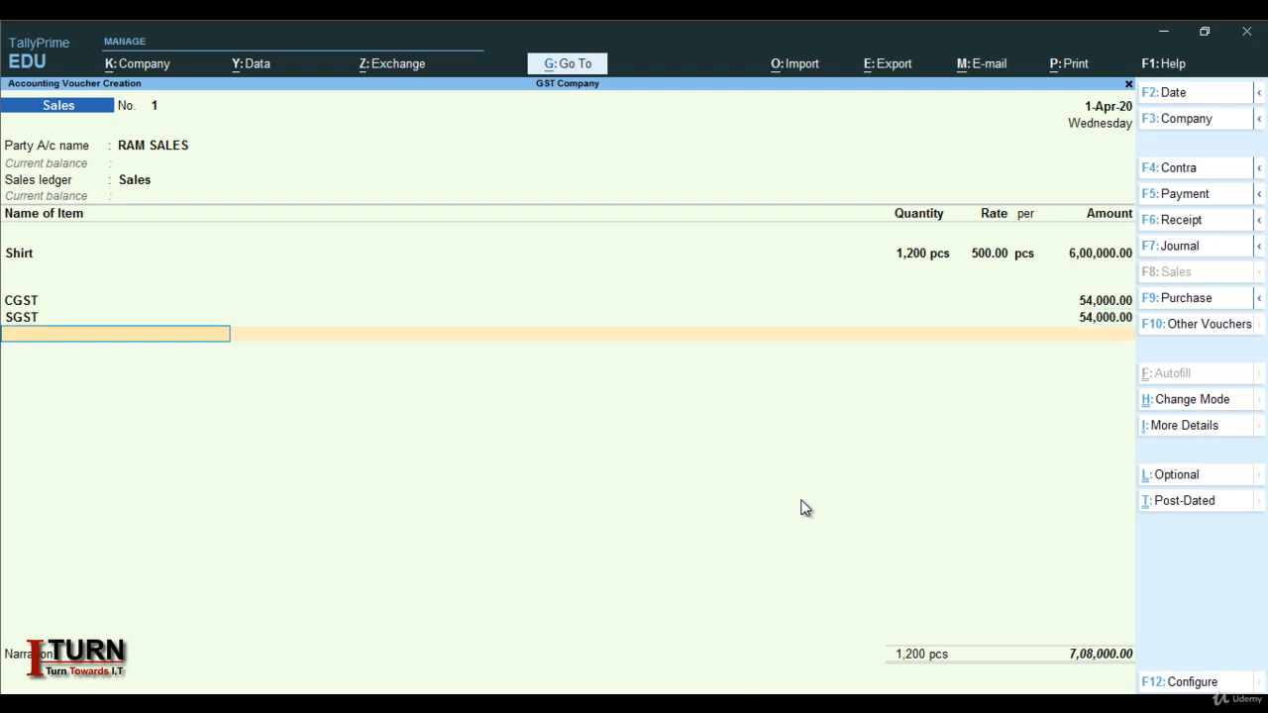
key("Return")
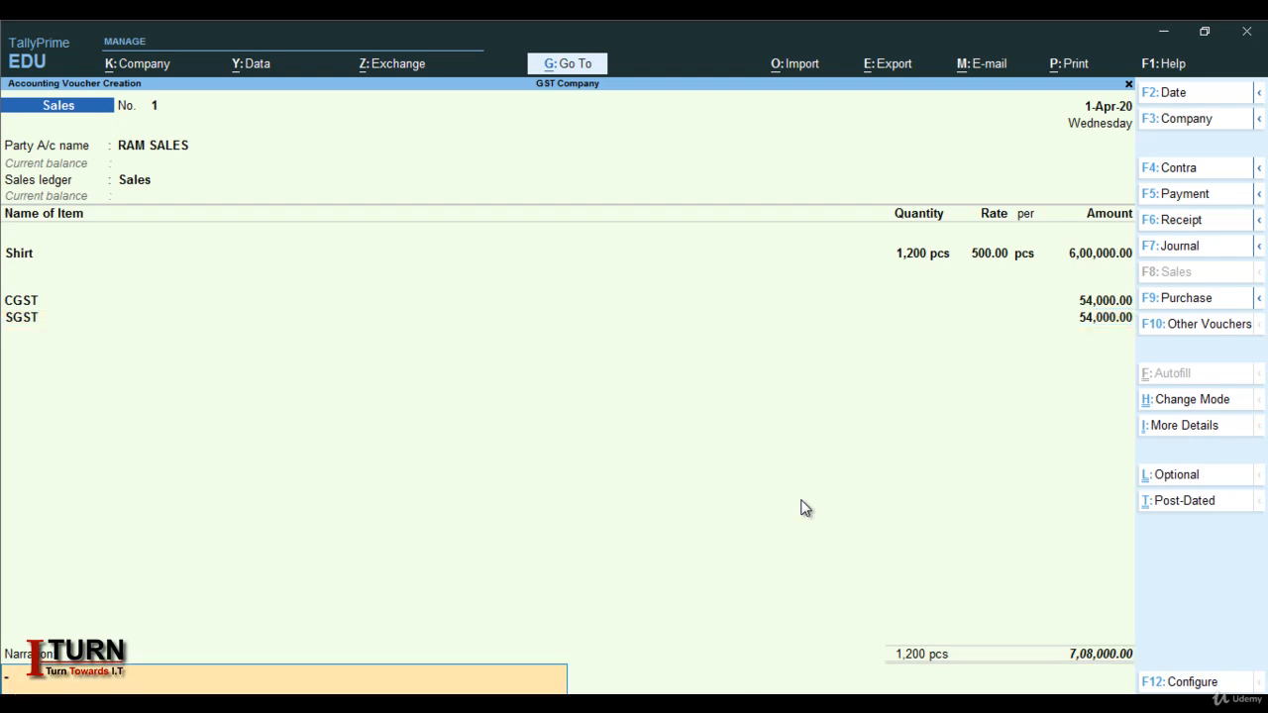
key("Return")
key("Return")
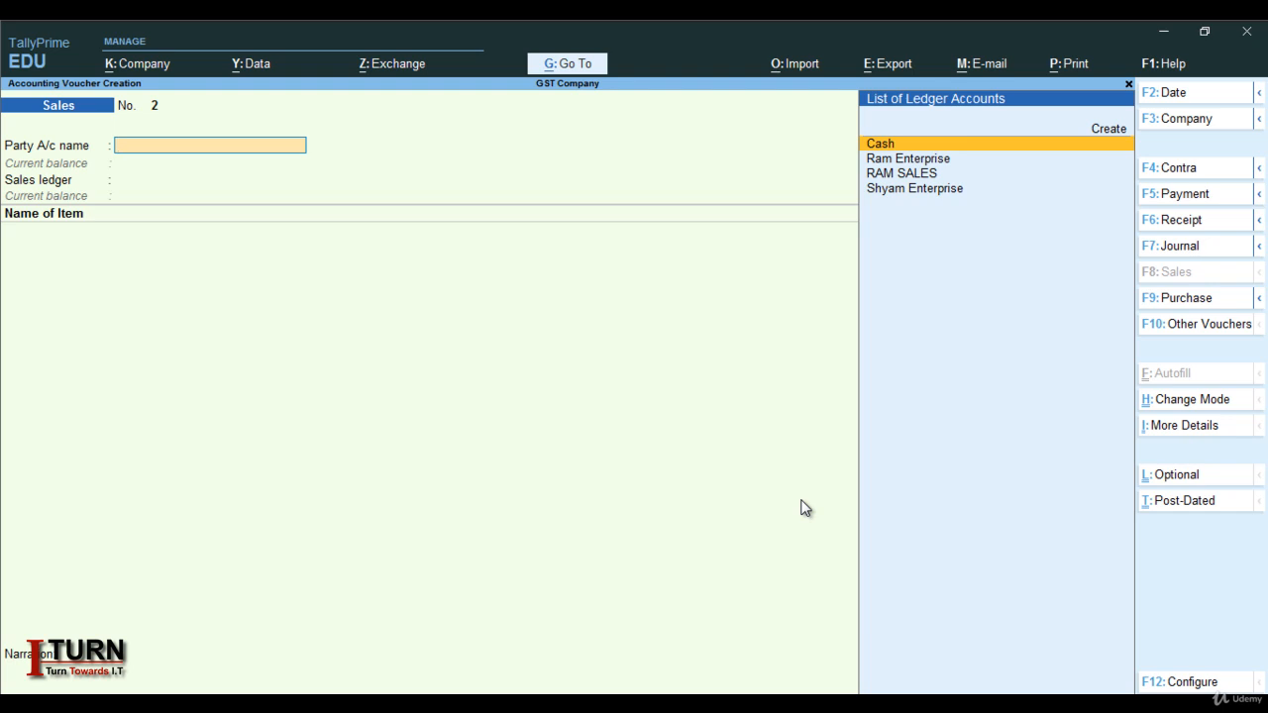
Start a new party ledger named Shyam Sales under Sundry Debtors
key("alt+c")
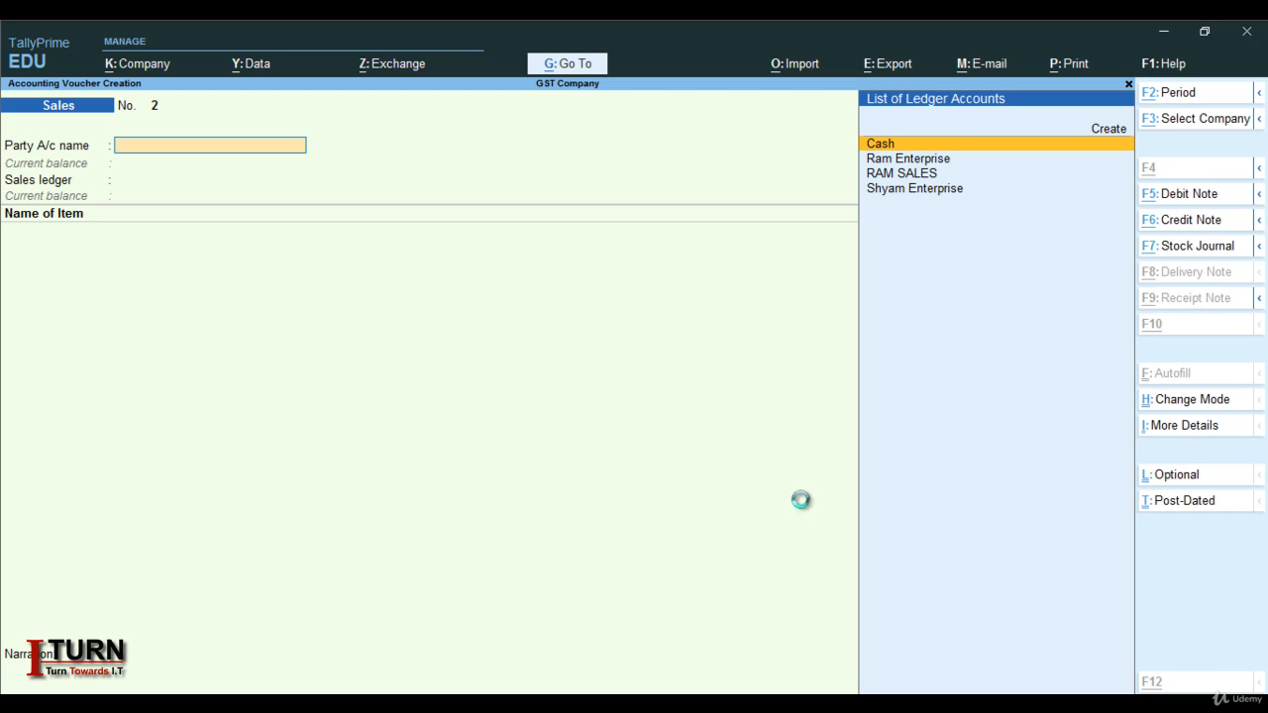
type("Shy")
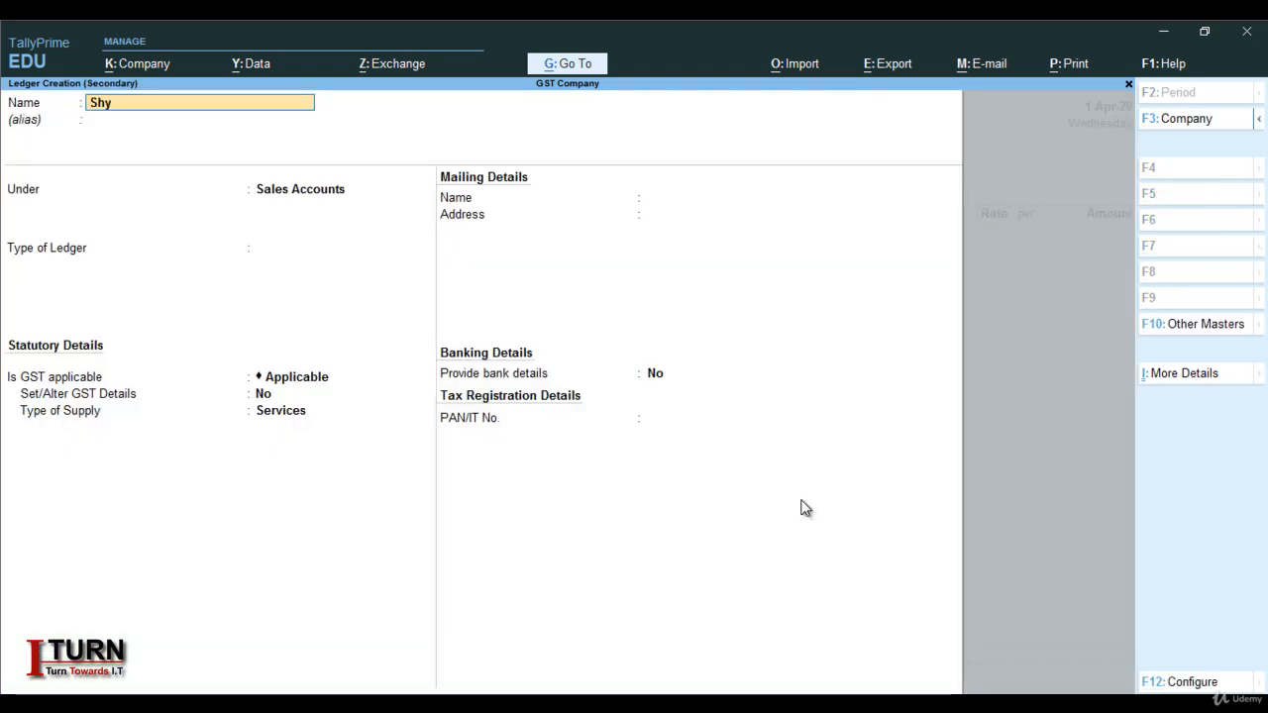
type("am Sales")
key("Return")
key("Return")
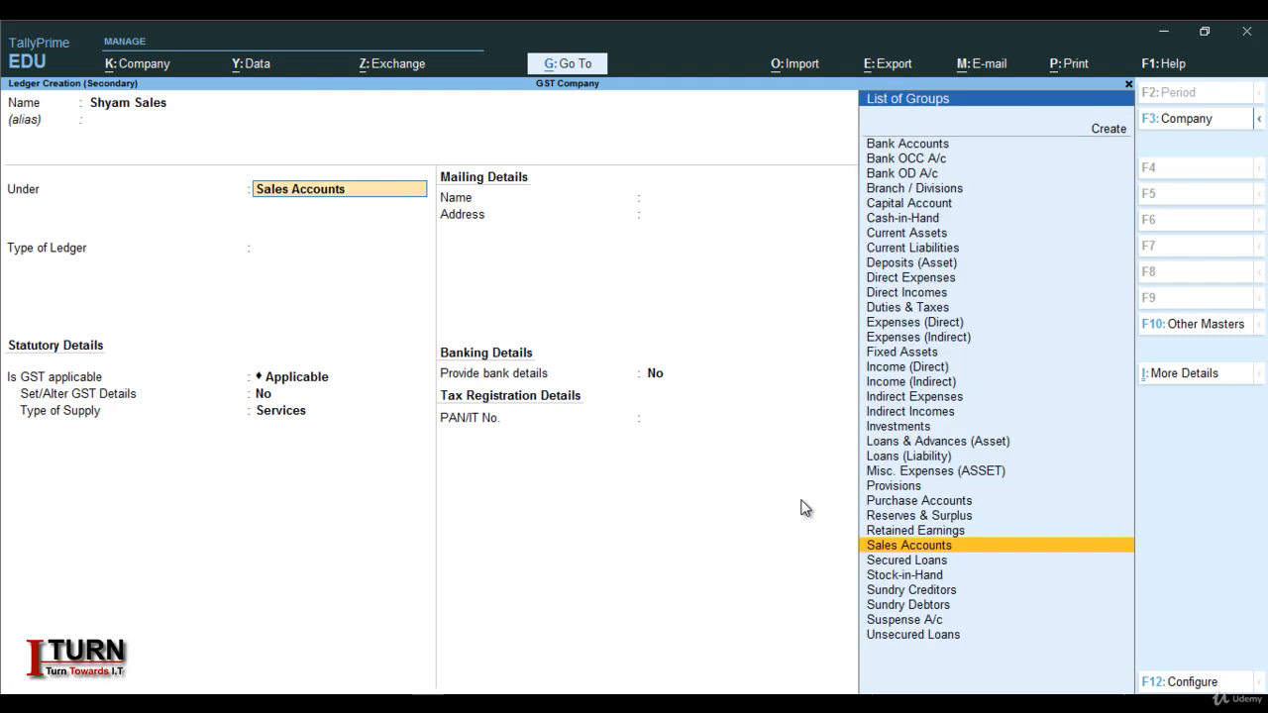
type("Sun")
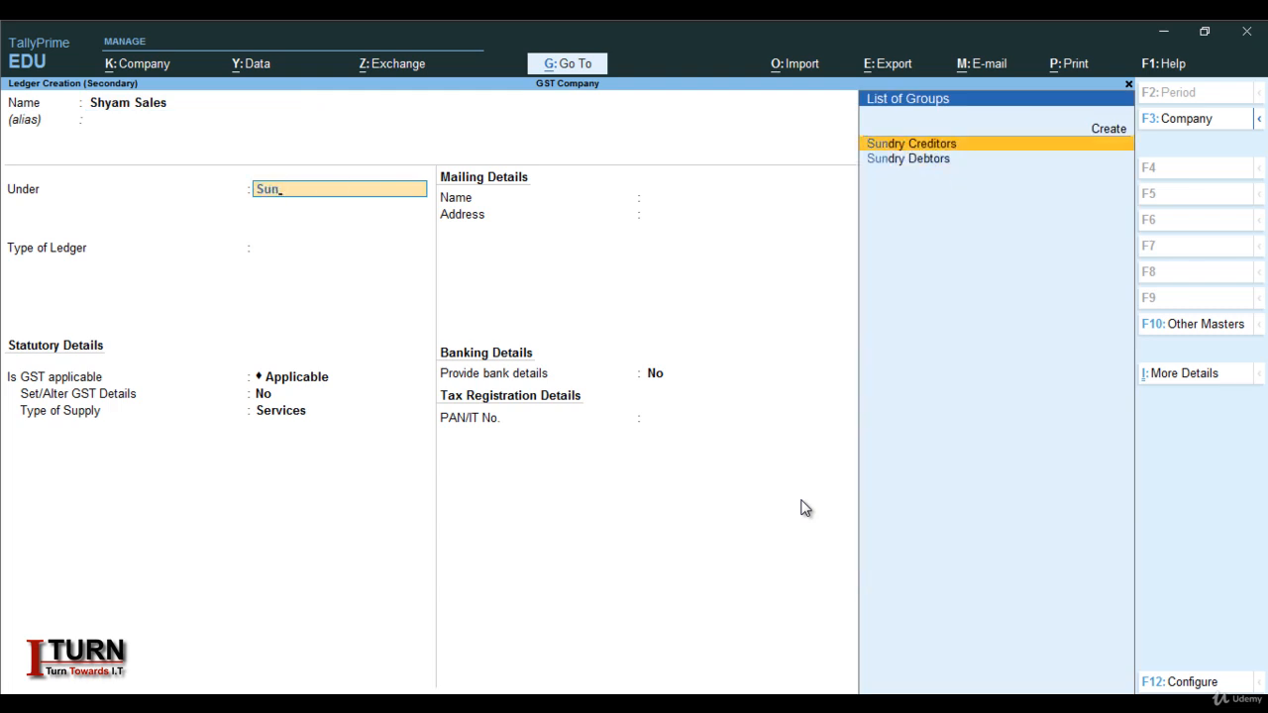
key("Down")
key("Return")
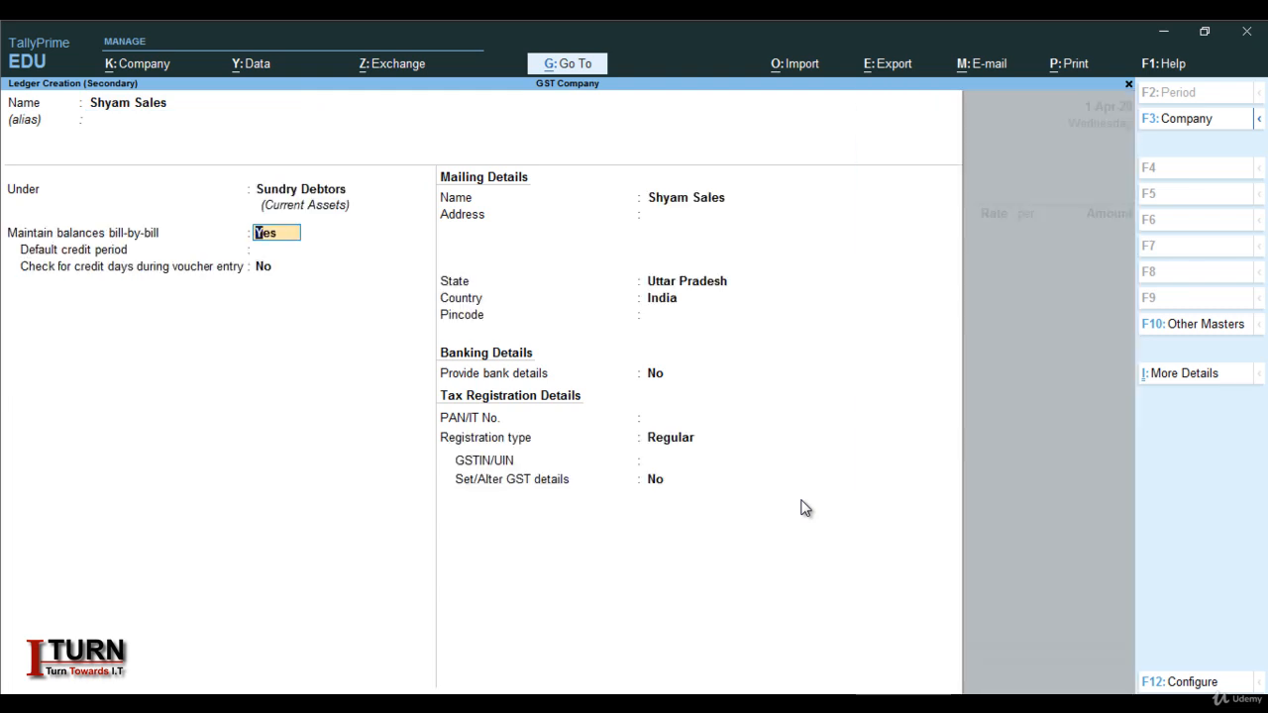
Set the party's state to Kerala, keep Regular registration, enter the GSTIN, and save
key("Return")
key("Return")
key("Return")
key("Return")
key("Return")
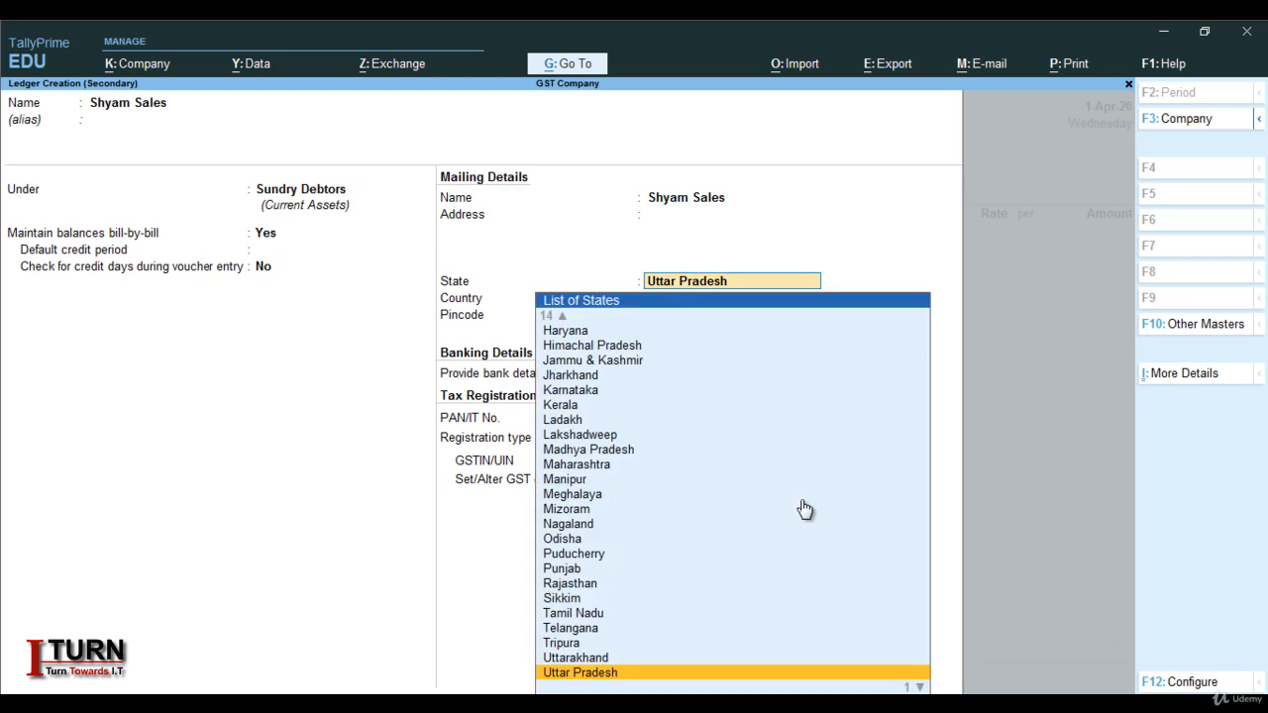
type("Ke")
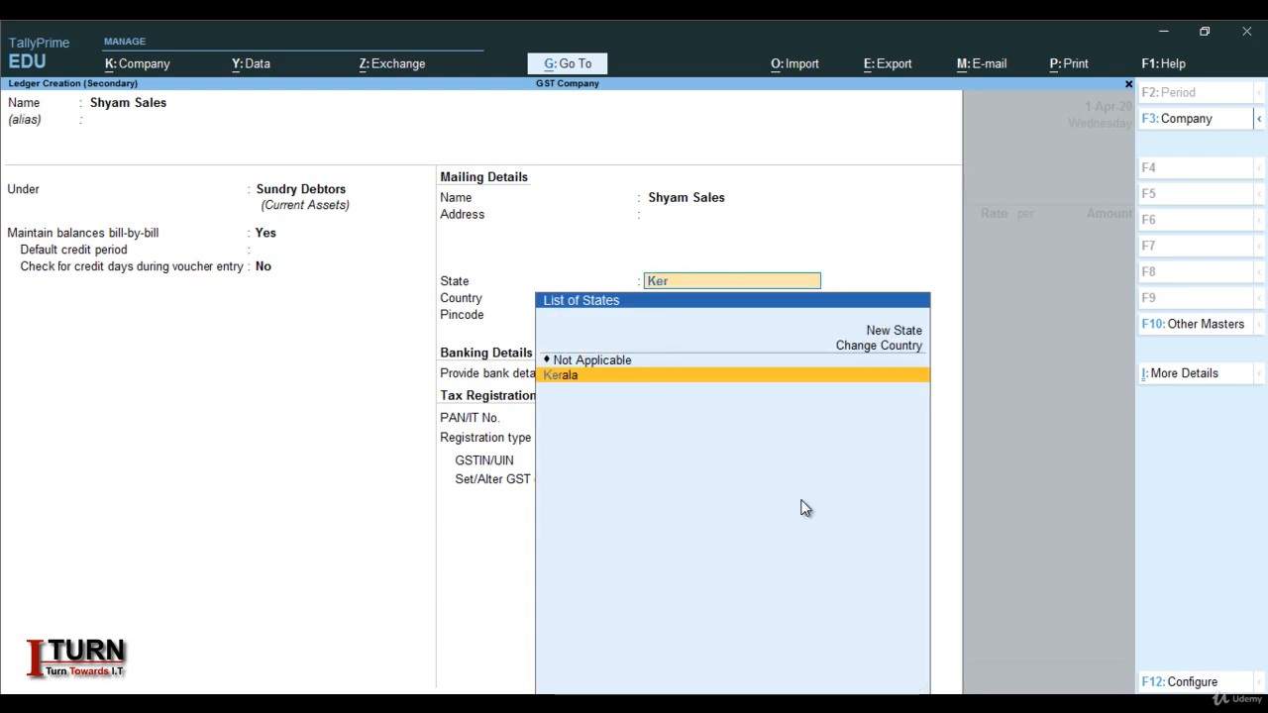
type("r")
key("Return")
key("Return")
key("Return")
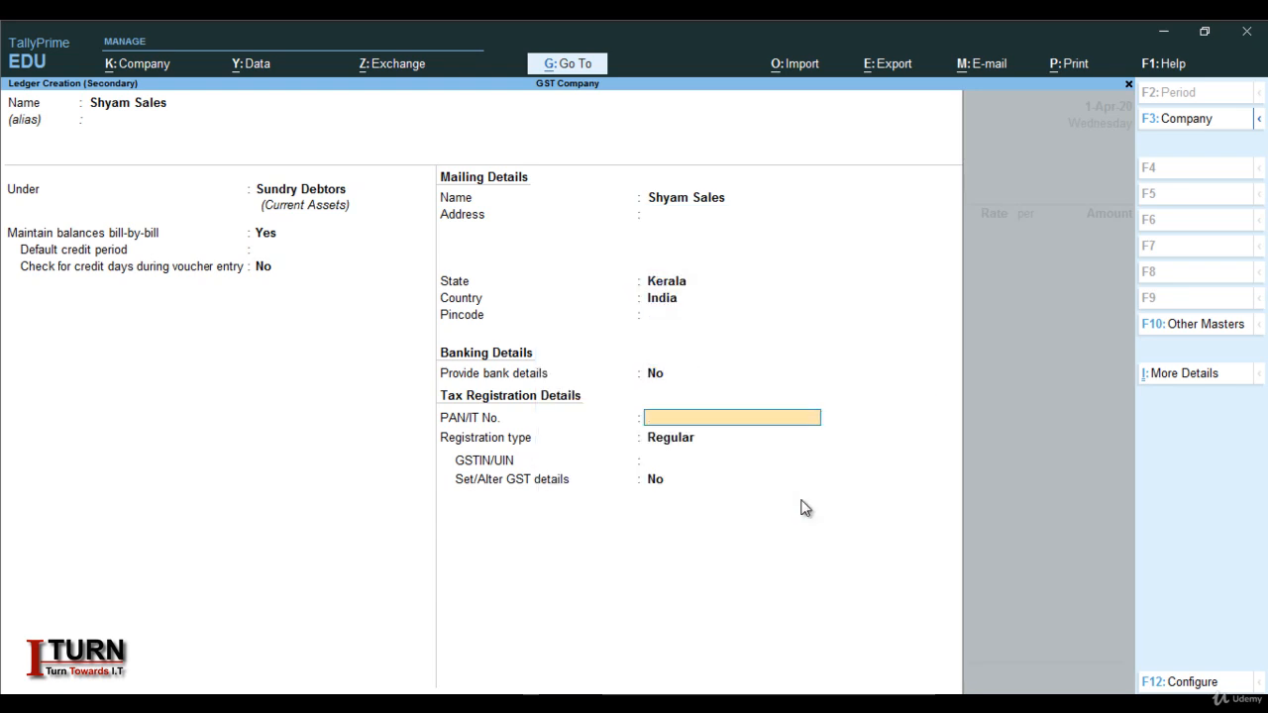
key("Return")
key("Return")
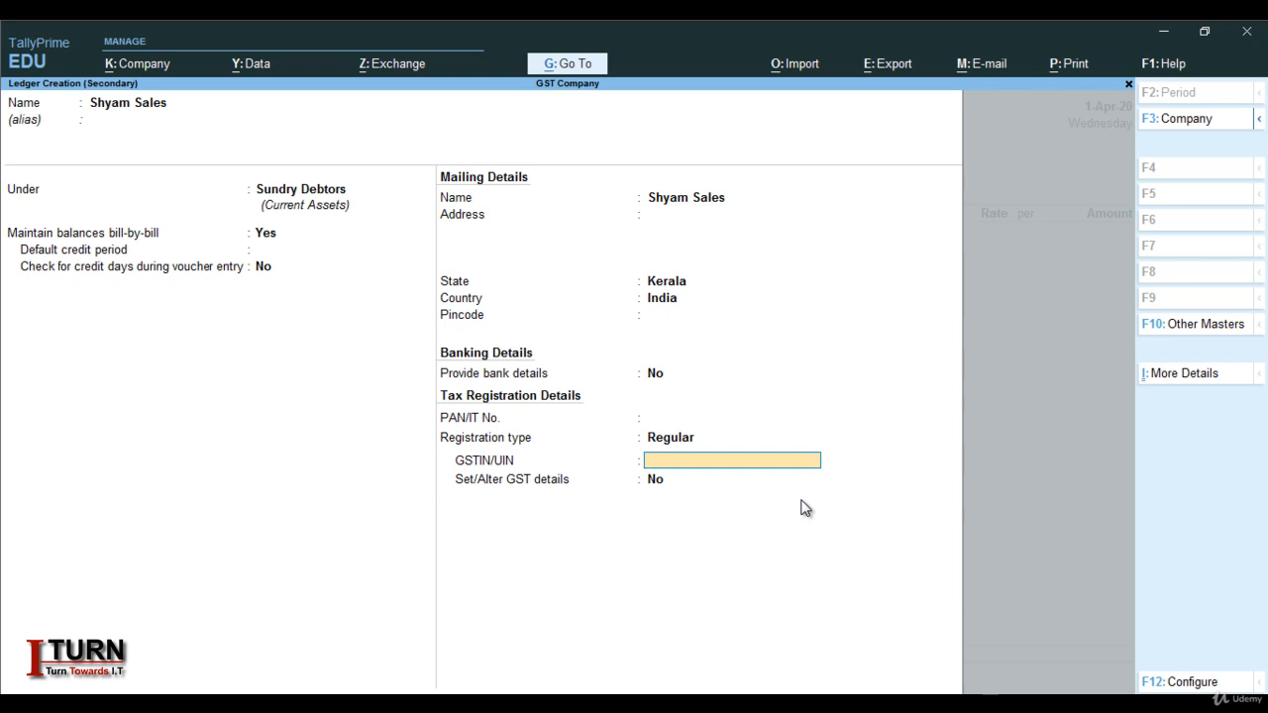
type("08FGDFSGFDFD")
key("Return")
key("Return")
key("Return")
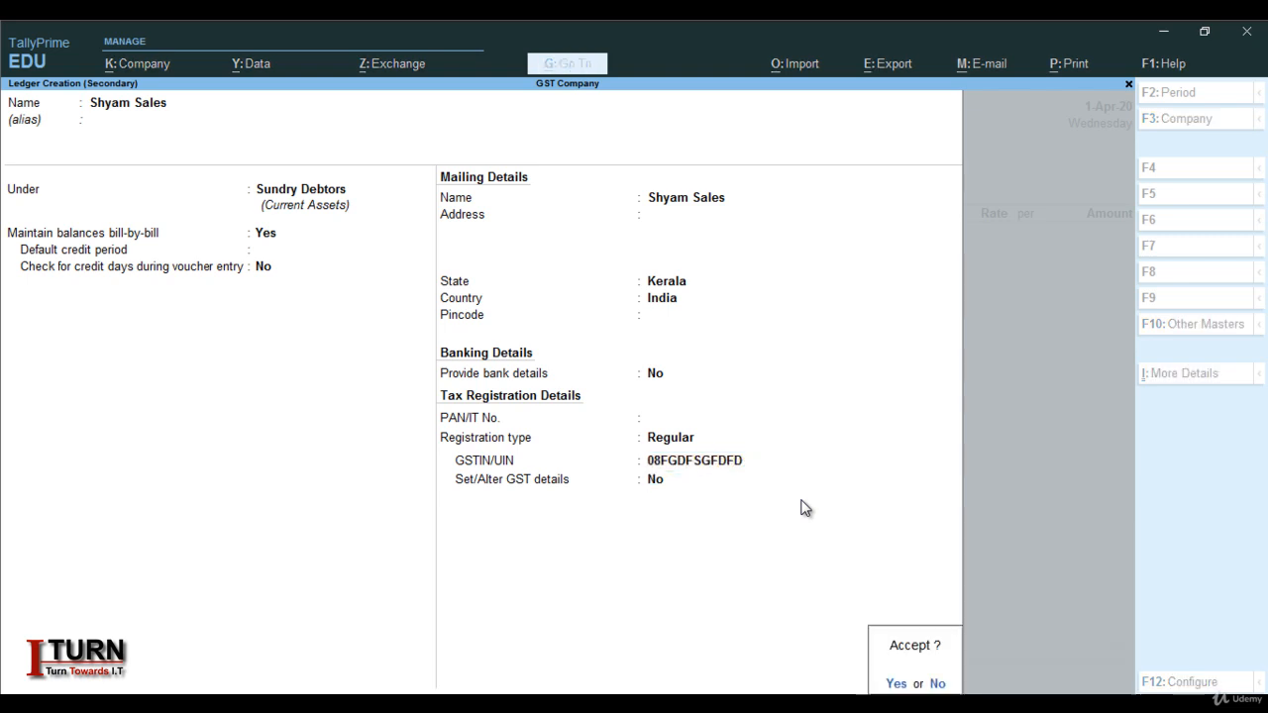
key("Return")
key("Return")
key("Return")
key("Return")
key("Return")
key("Return")
key("Return")
key("Return")
key("Return")
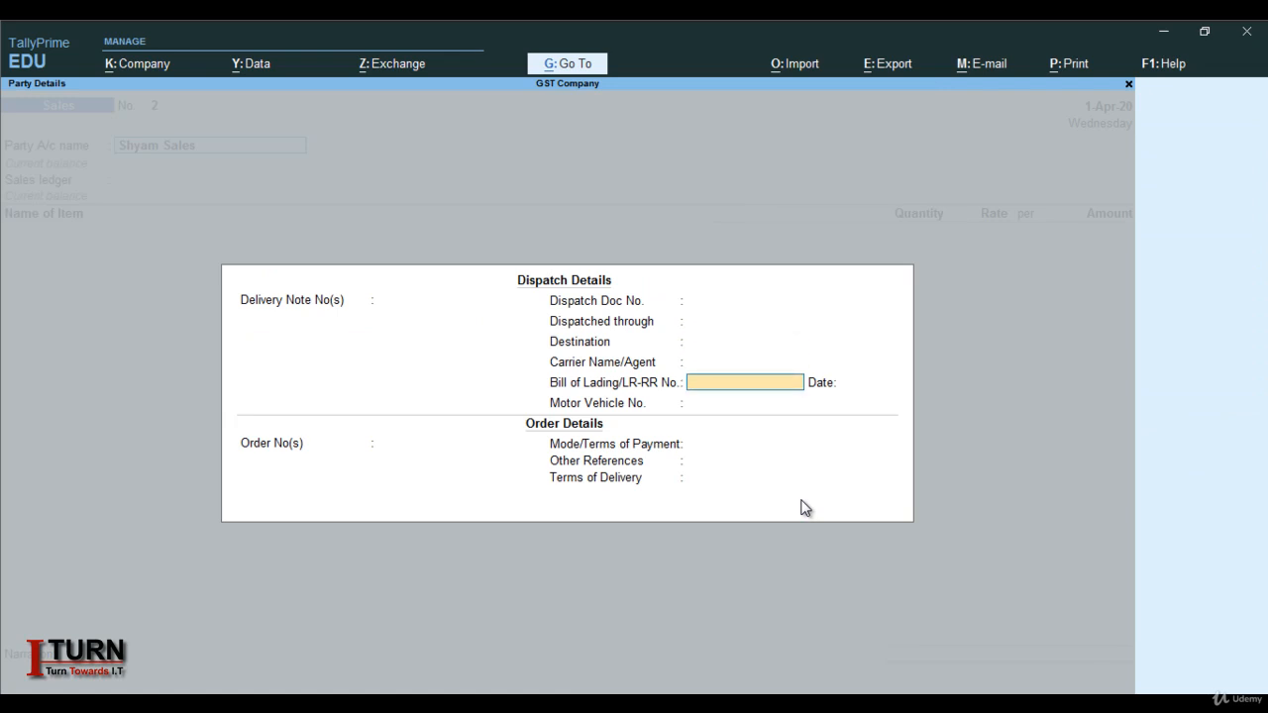
Create a new ledger named Sales I under Sales Accounts
key("Return")
key("Return")
key("Return")
key("Return")
key("Return")
key("Return")
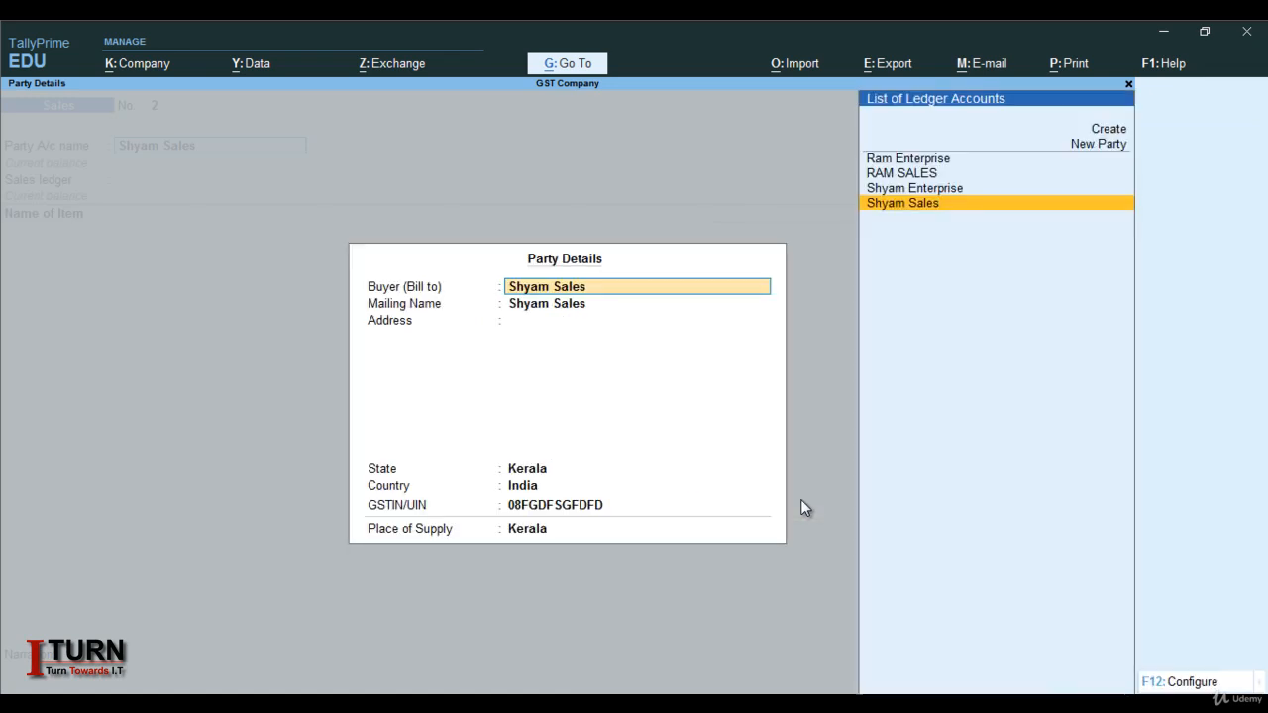
key("Return")
key("Return")
key("Return")
key("Return")
key("Return")
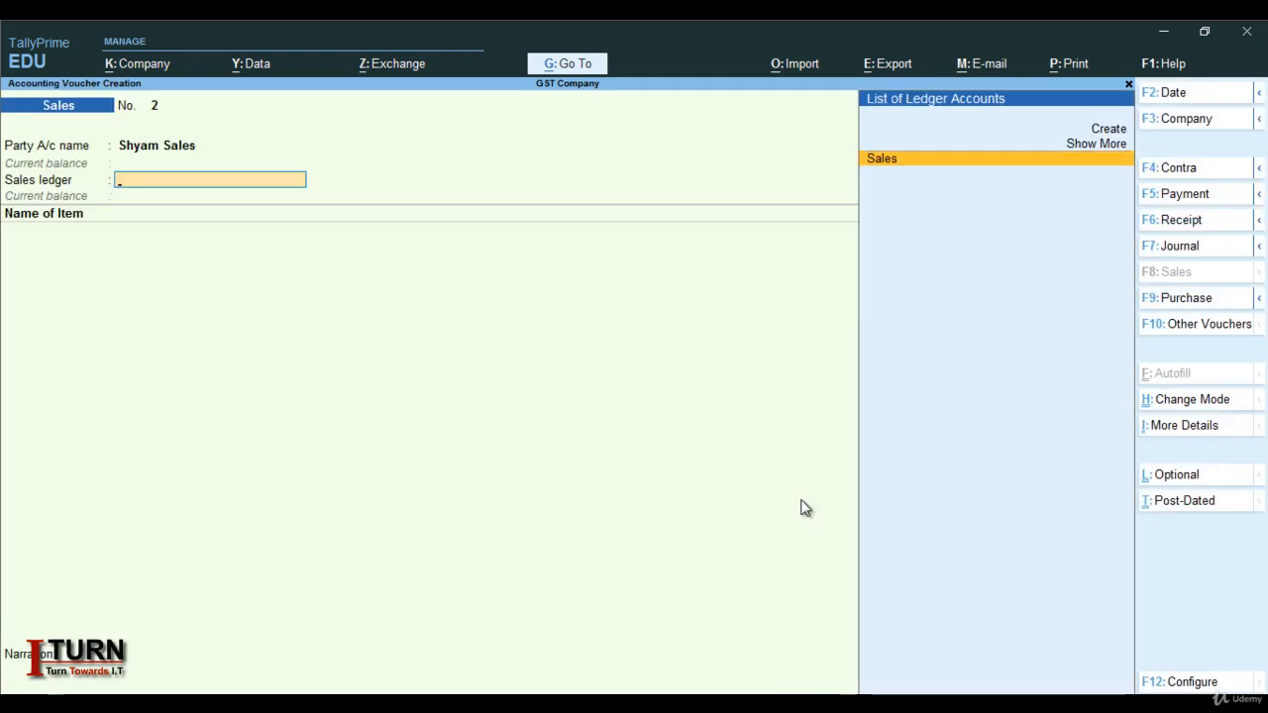
key("alt+c")
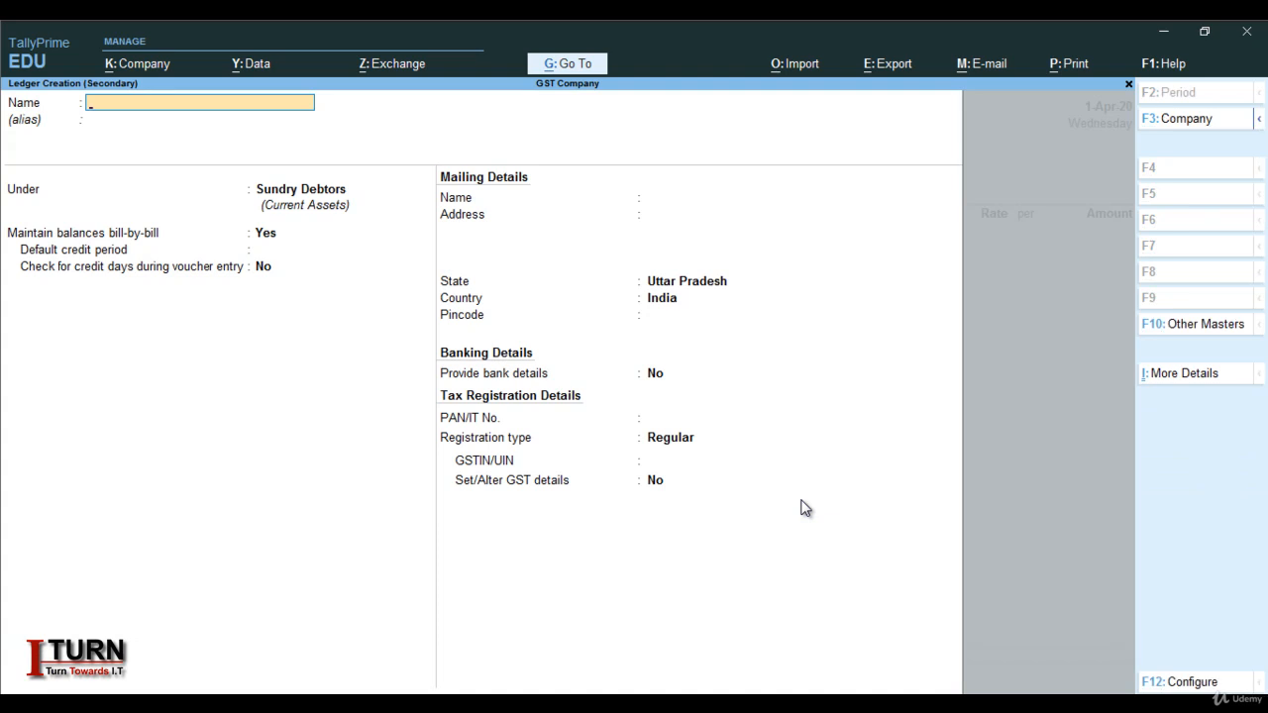
type("Sales i")
key("Return")
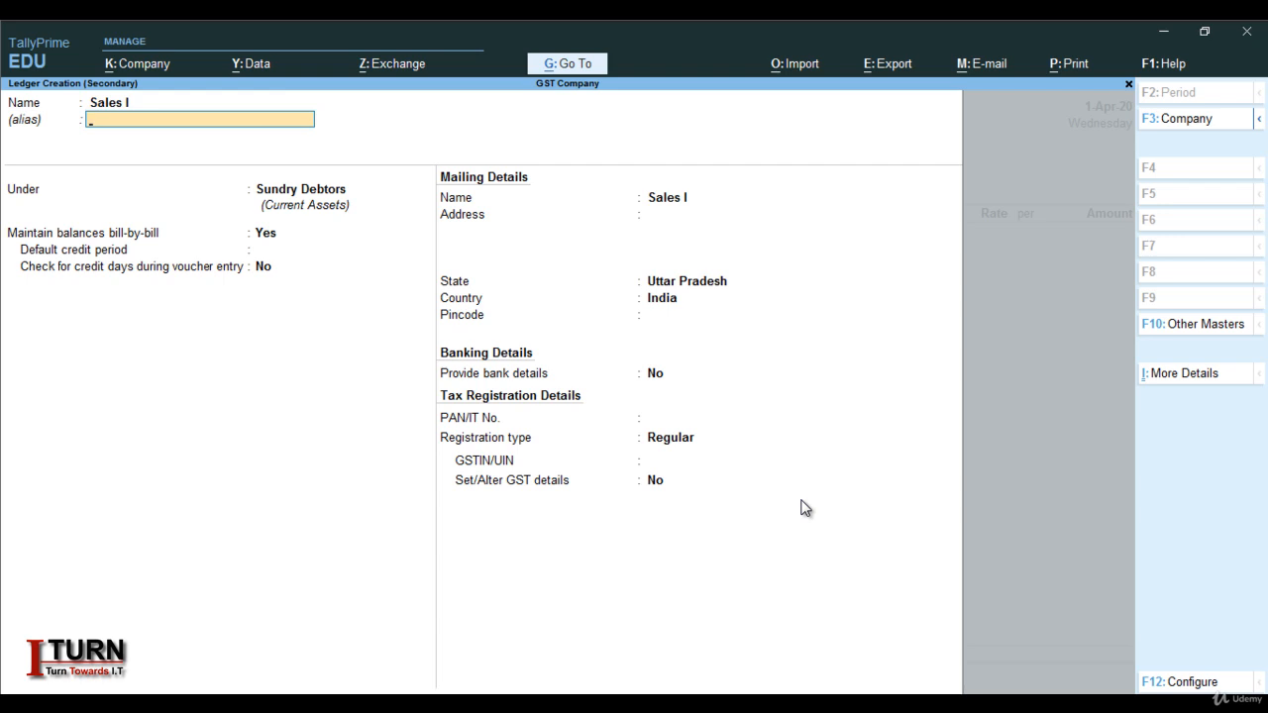
key("Return")
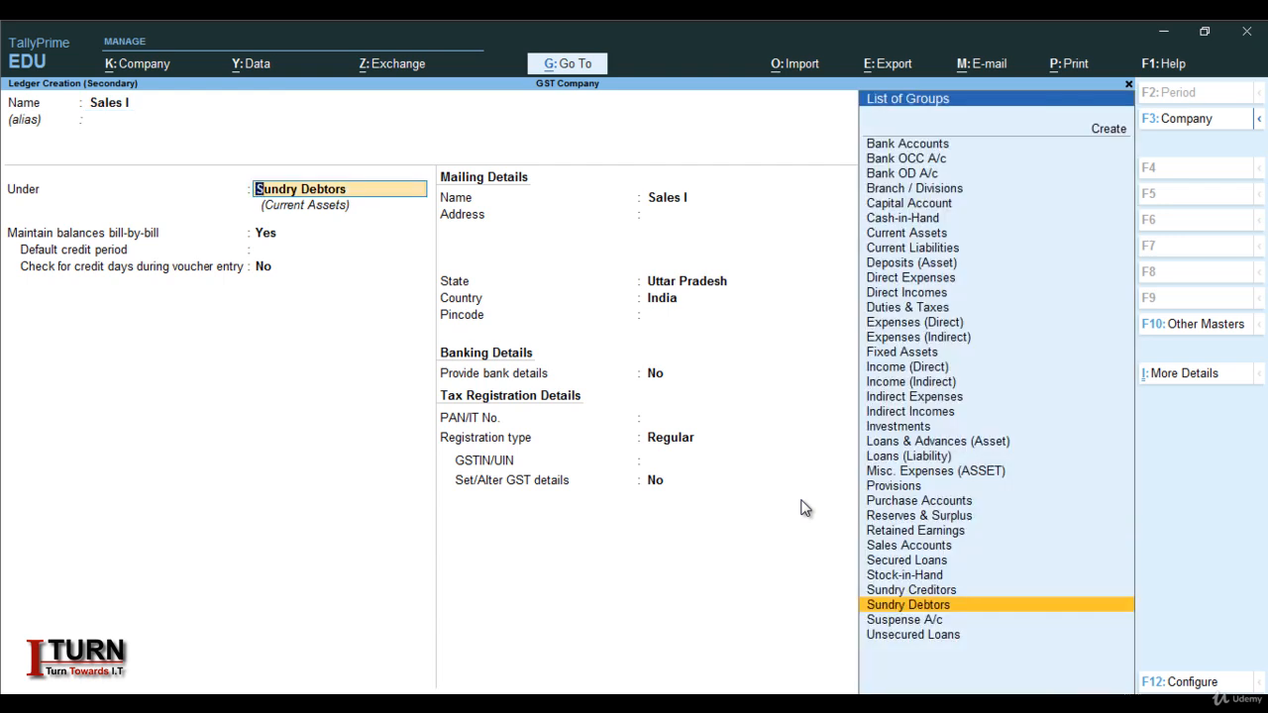
type("Sa")
key("Return")
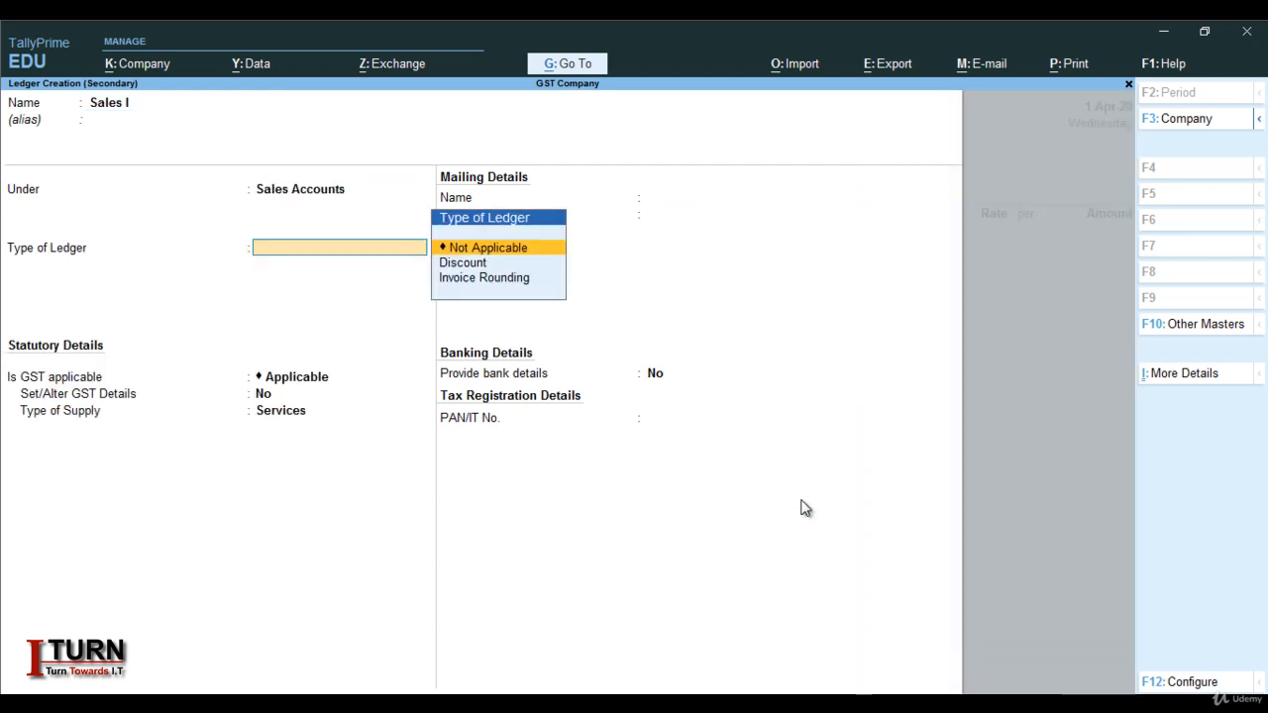
Set Sales I's supply type to Goods, save it, and classify as Interstate Sales Taxable
key("Return")
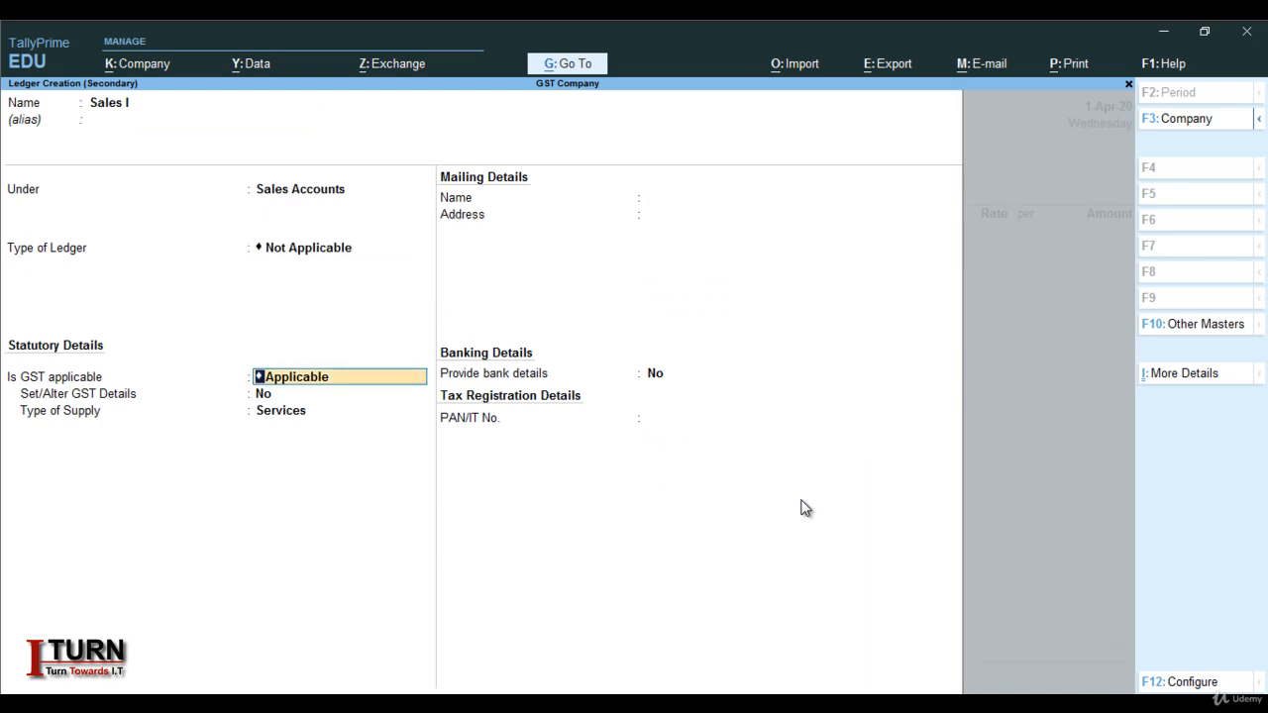
key("Return")
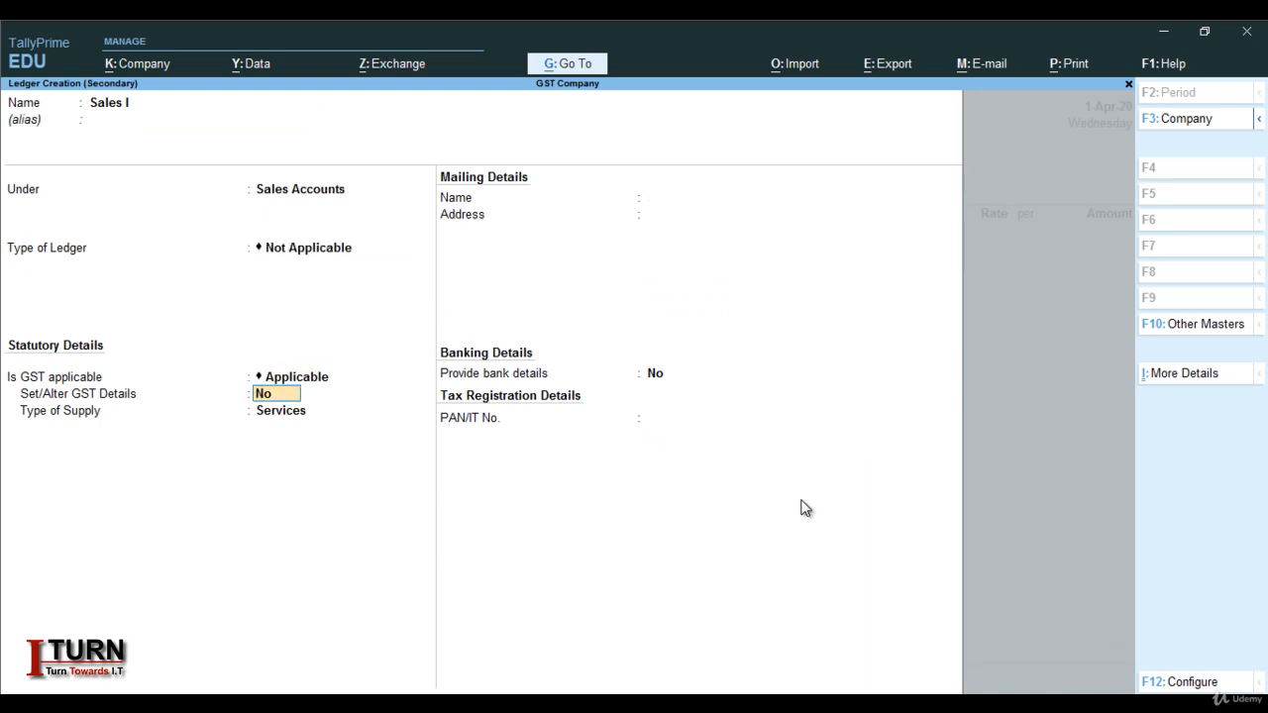
key("Return")
key("Up")
key("Return")
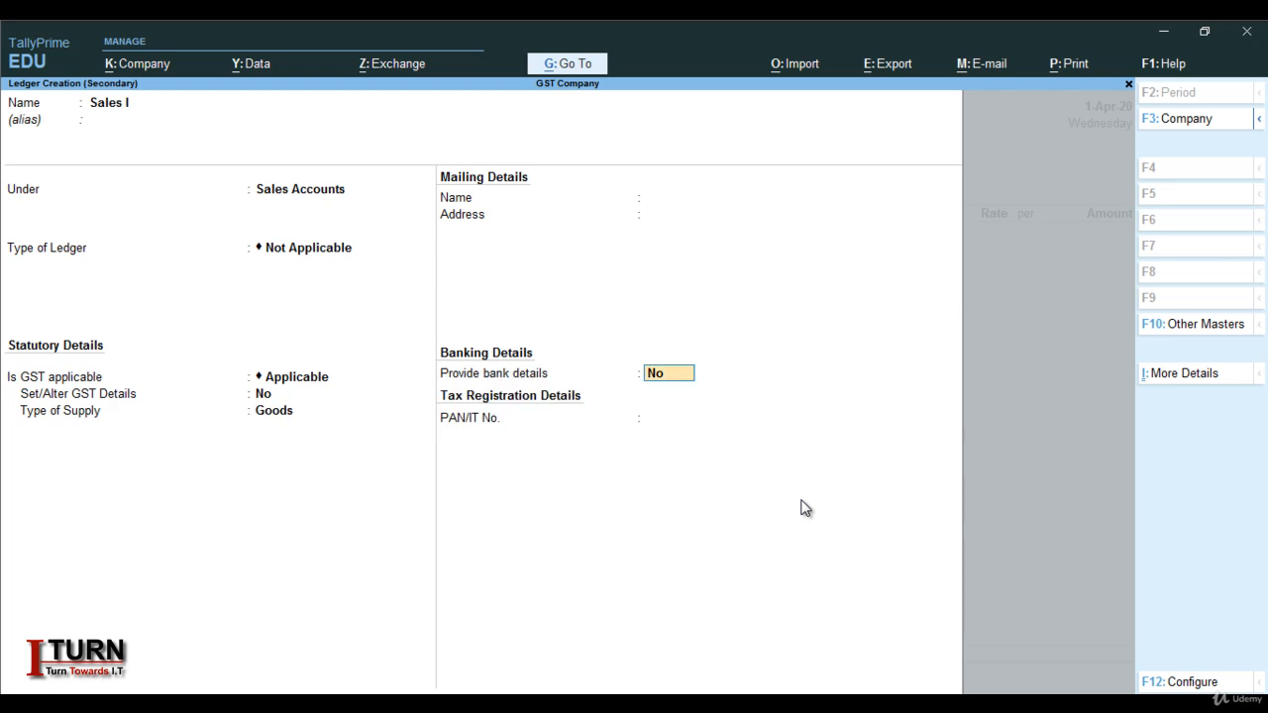
key("Return")
key("Return")
key("Return")
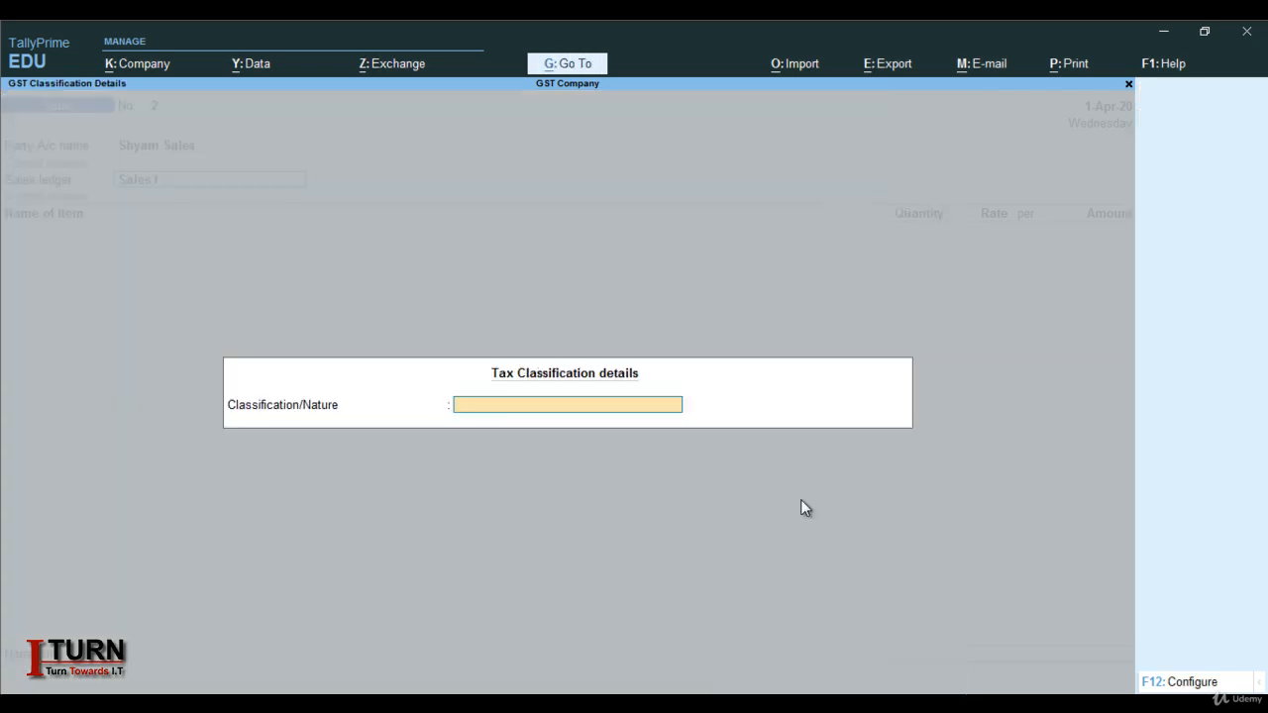
type("Inte")
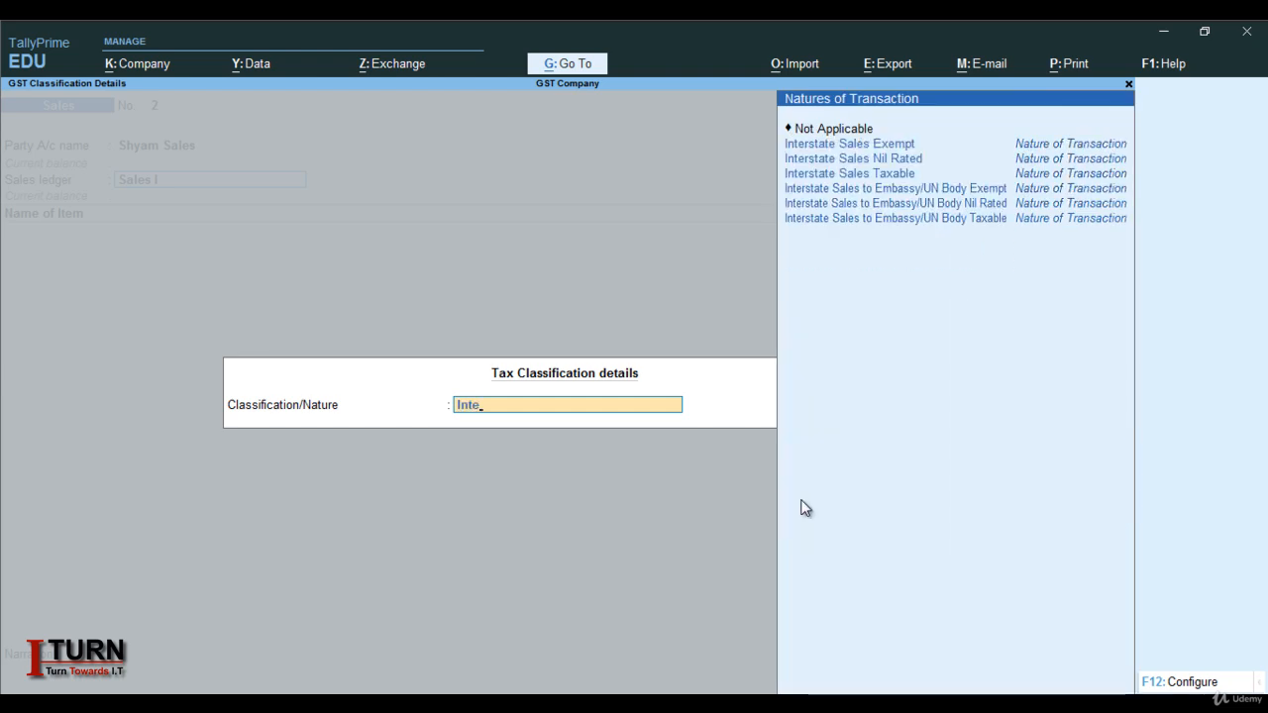
key("Down")
key("Down")
key("Down")
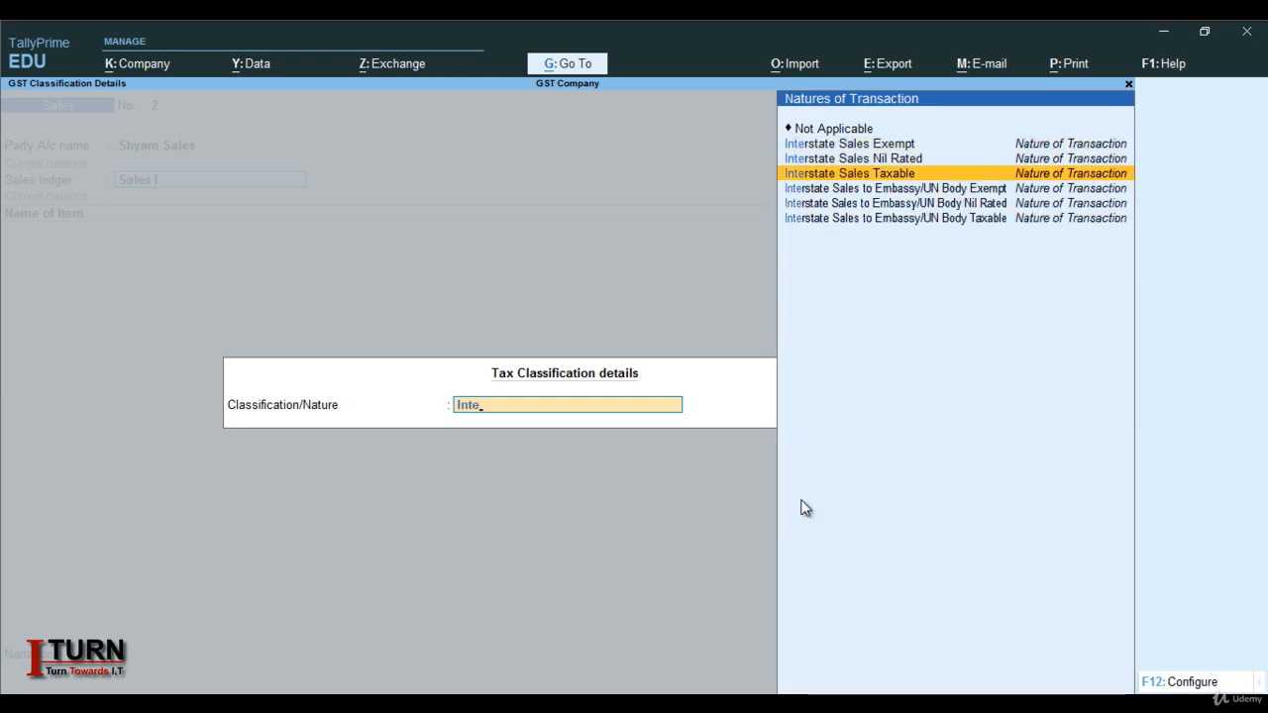
key("Return")
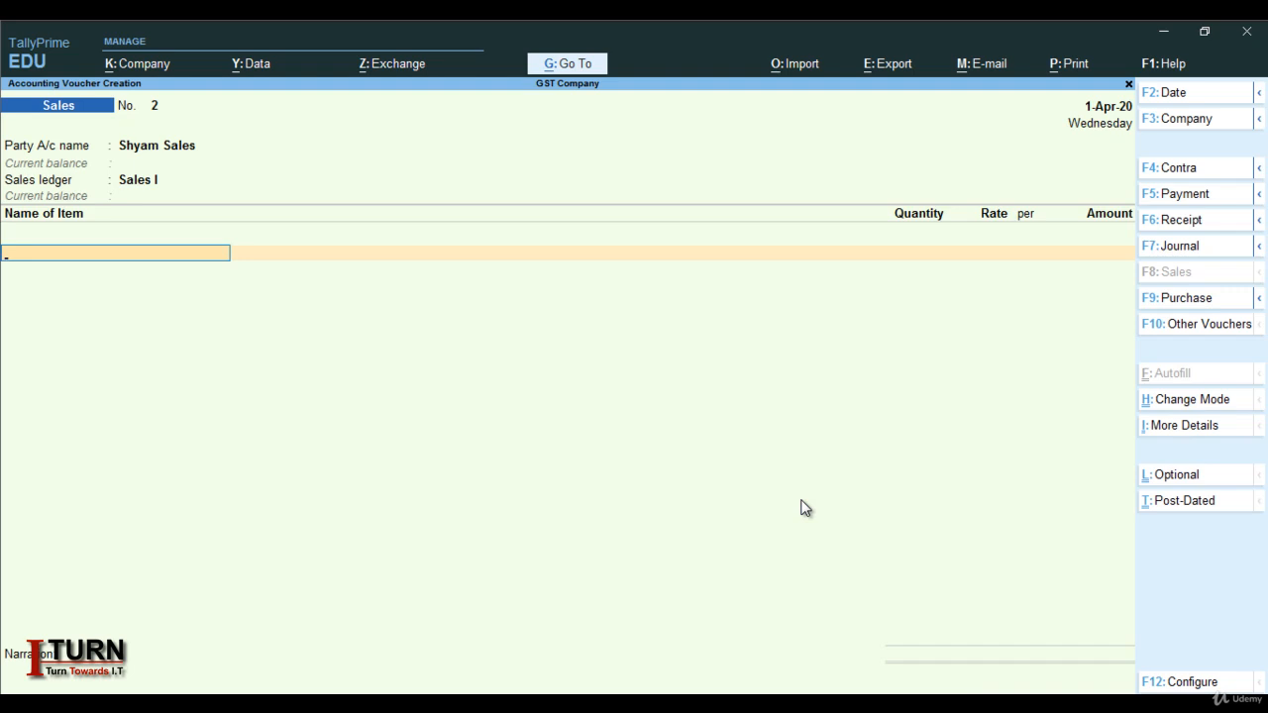
Add 800 pcs of Shirt at 500.00 each to the voucher
type("S")
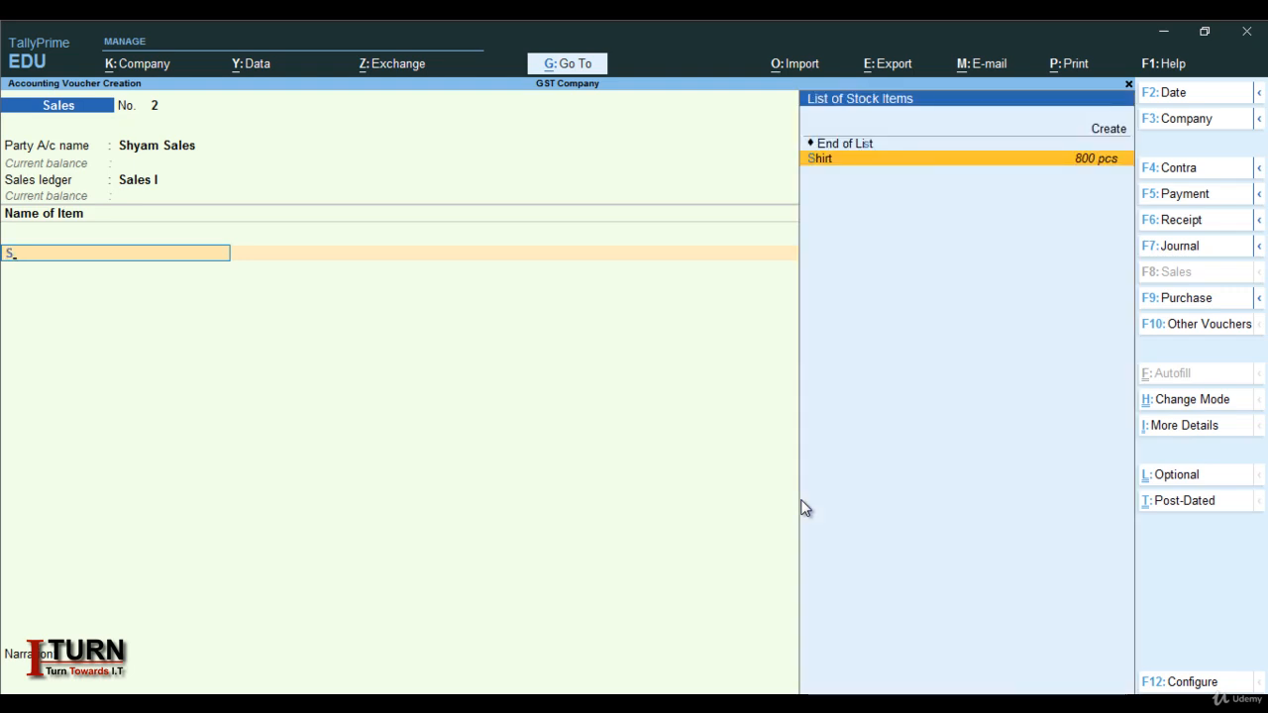
key("Return")
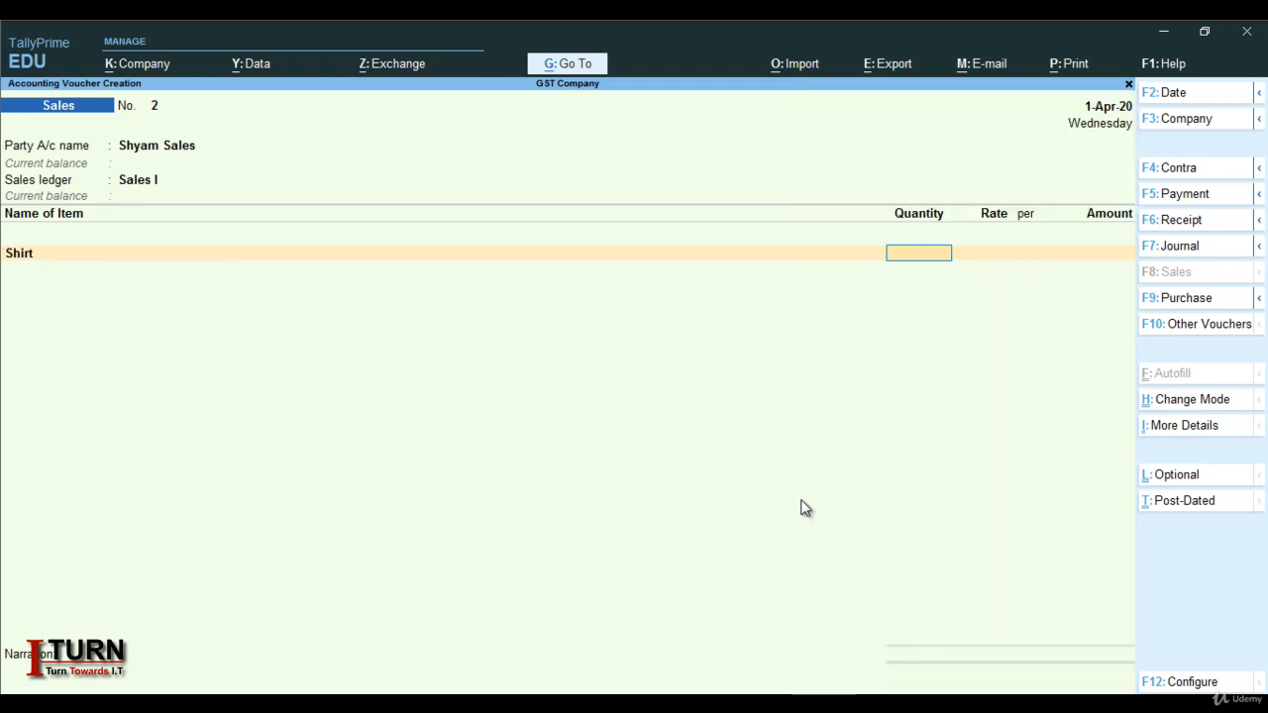
type("800")
key("Return")
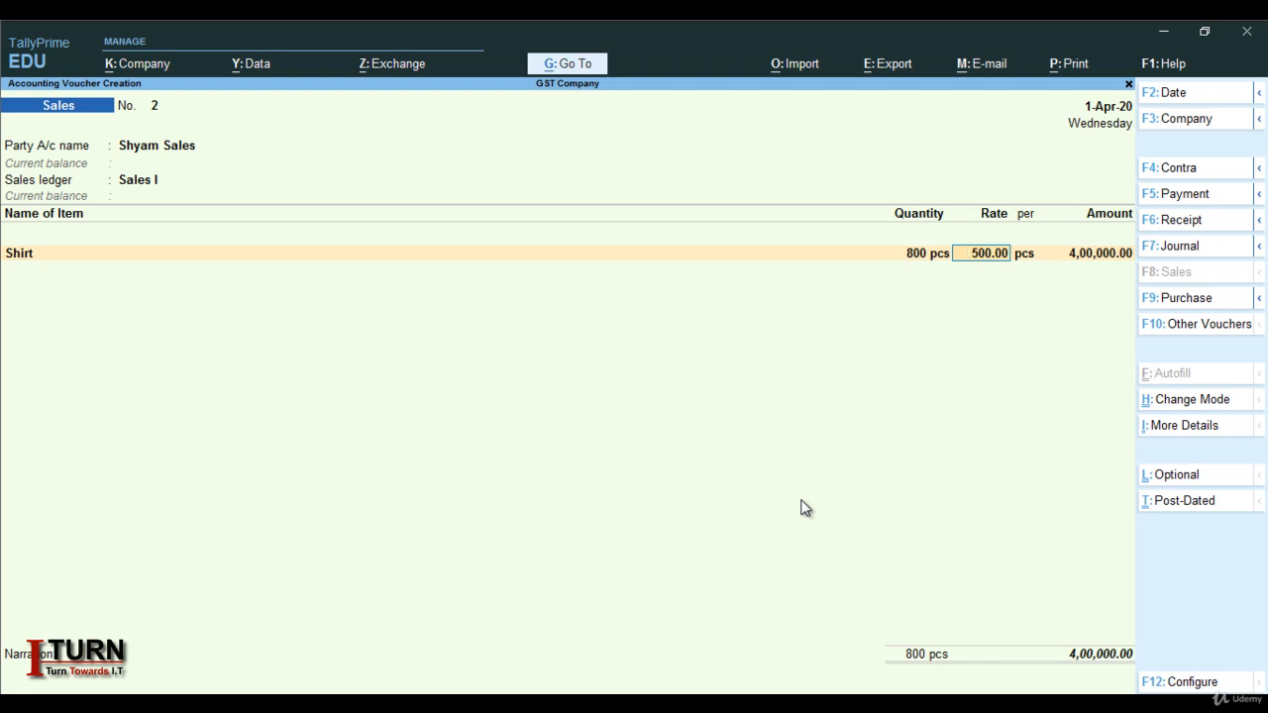
key("Return")
key("Return")
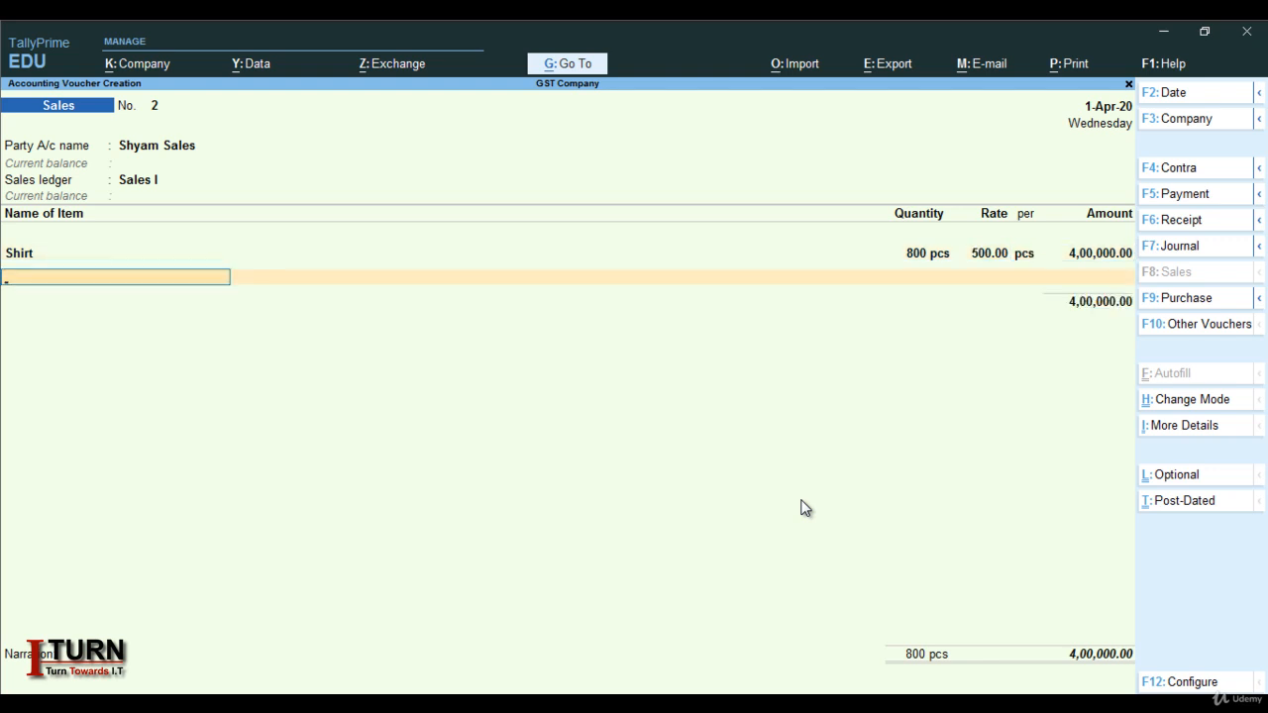
key("Return")
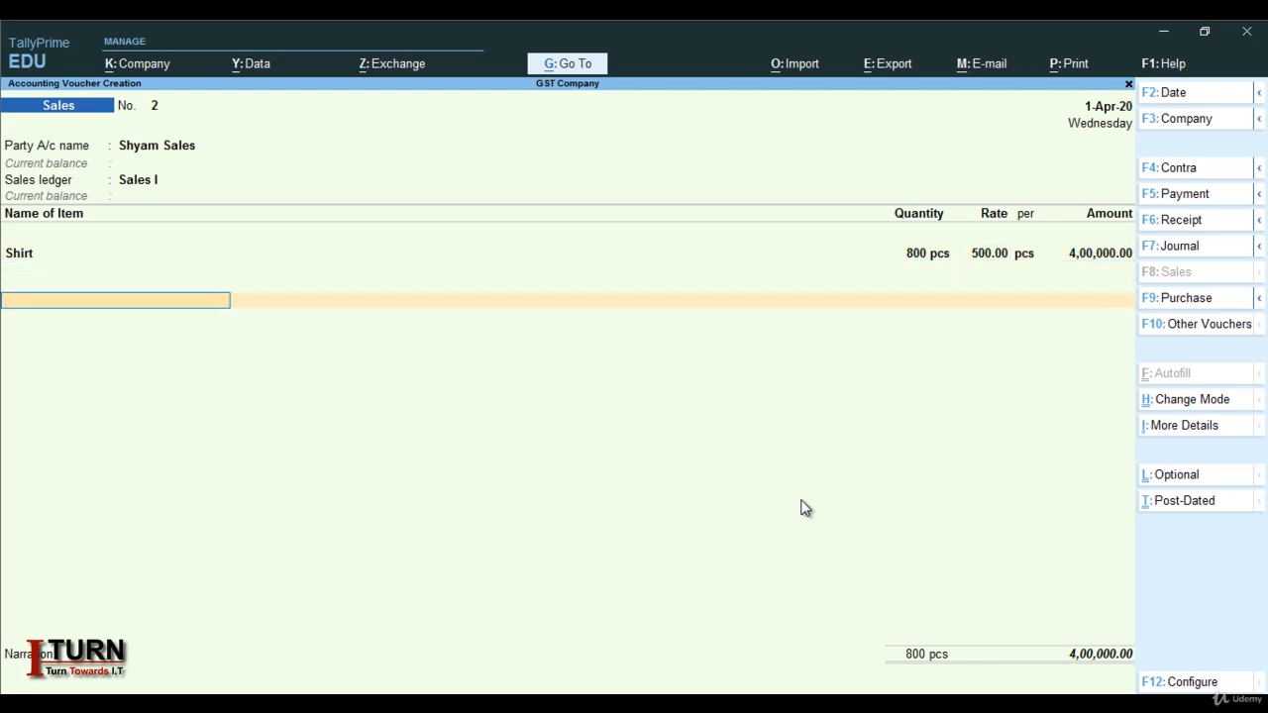
Add IGST of 72,000.00 and save sales voucher No. 2
key("Return")
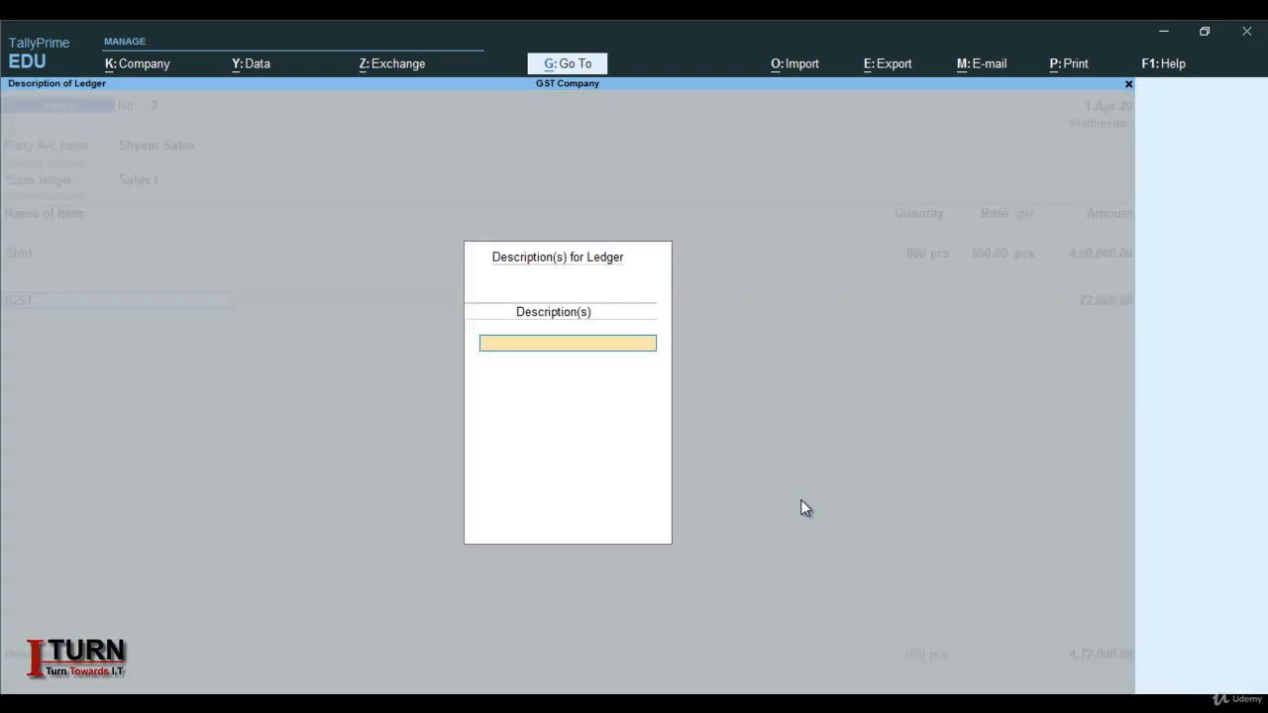
key("Return")
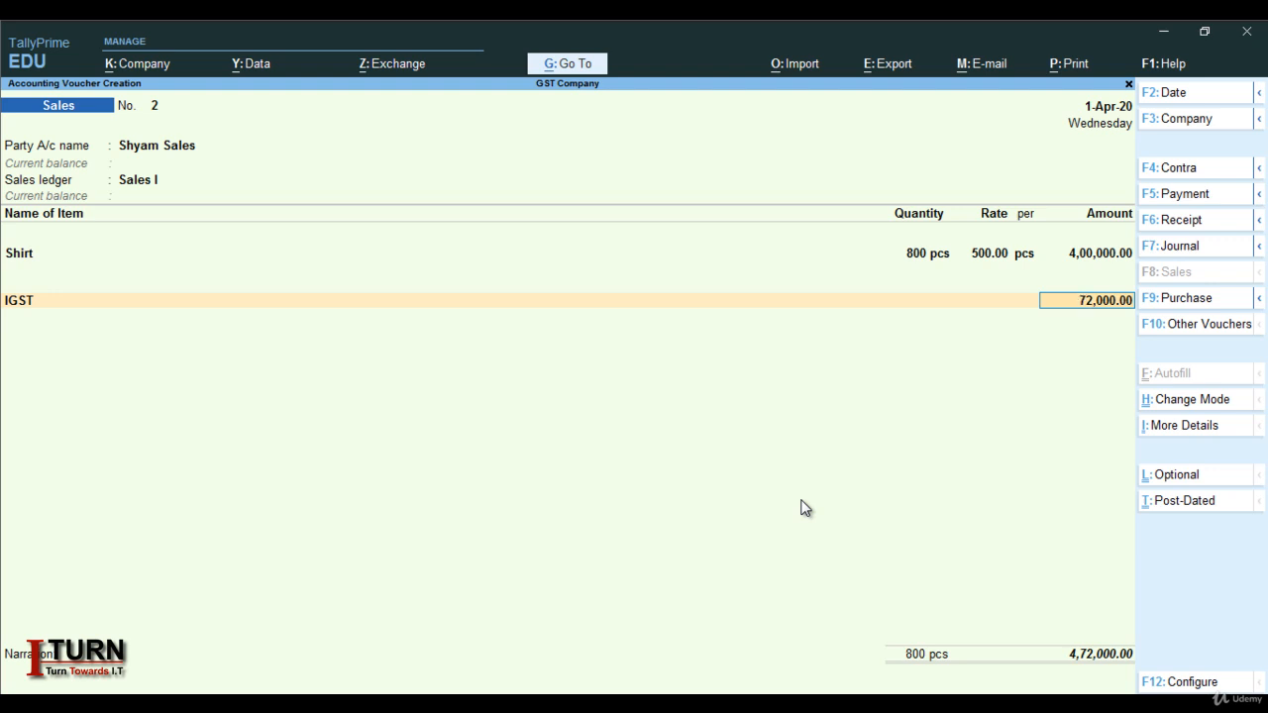
key("Return")
key("Return")
key("Return")
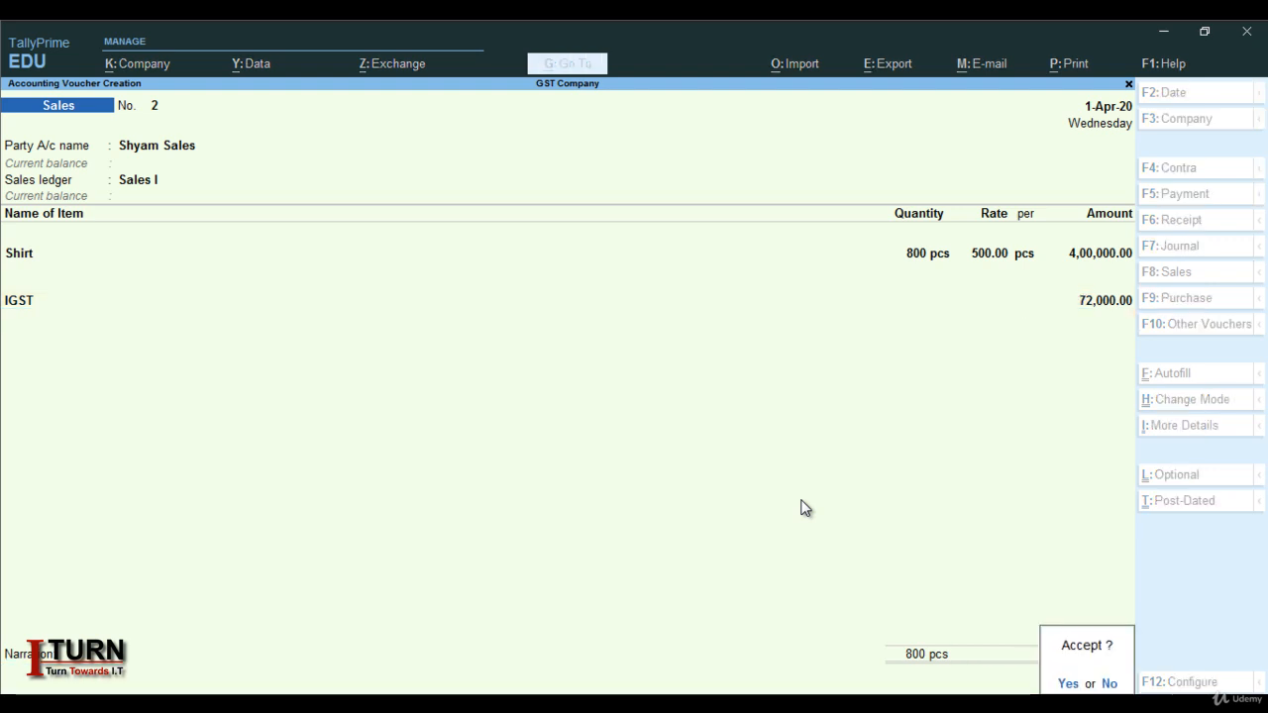
key("Return")
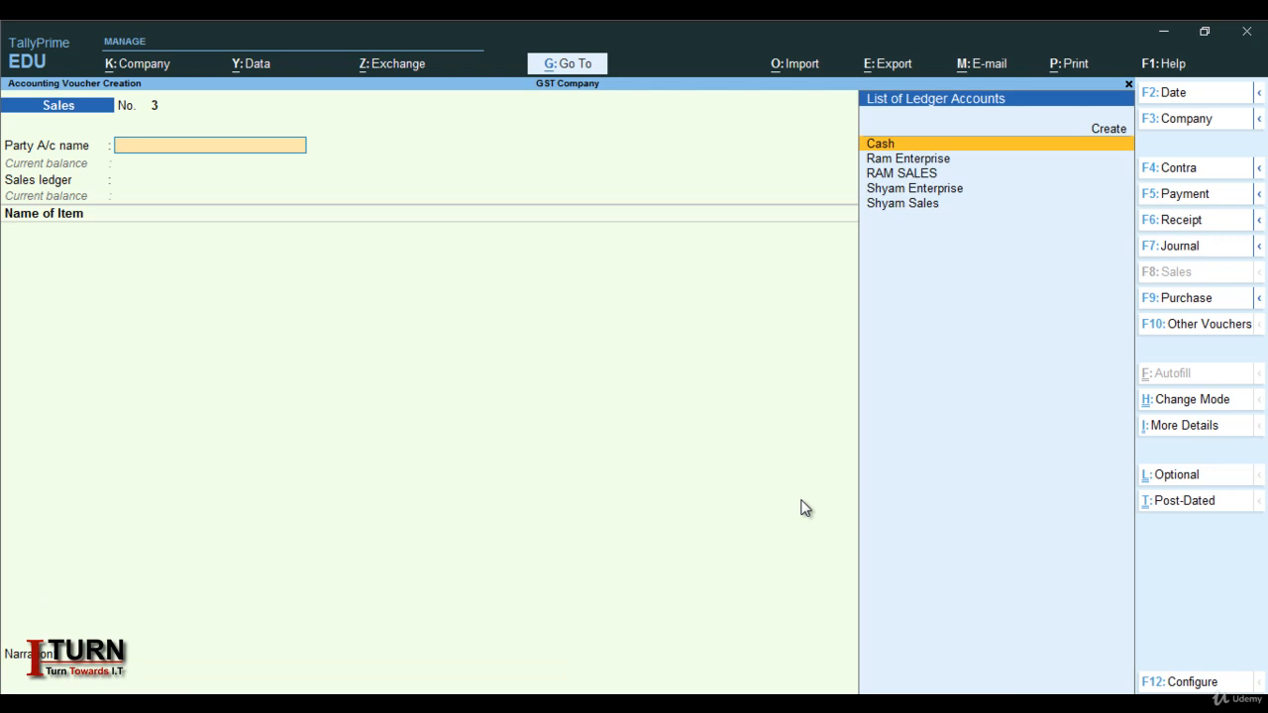
key("Escape")
key("Return")
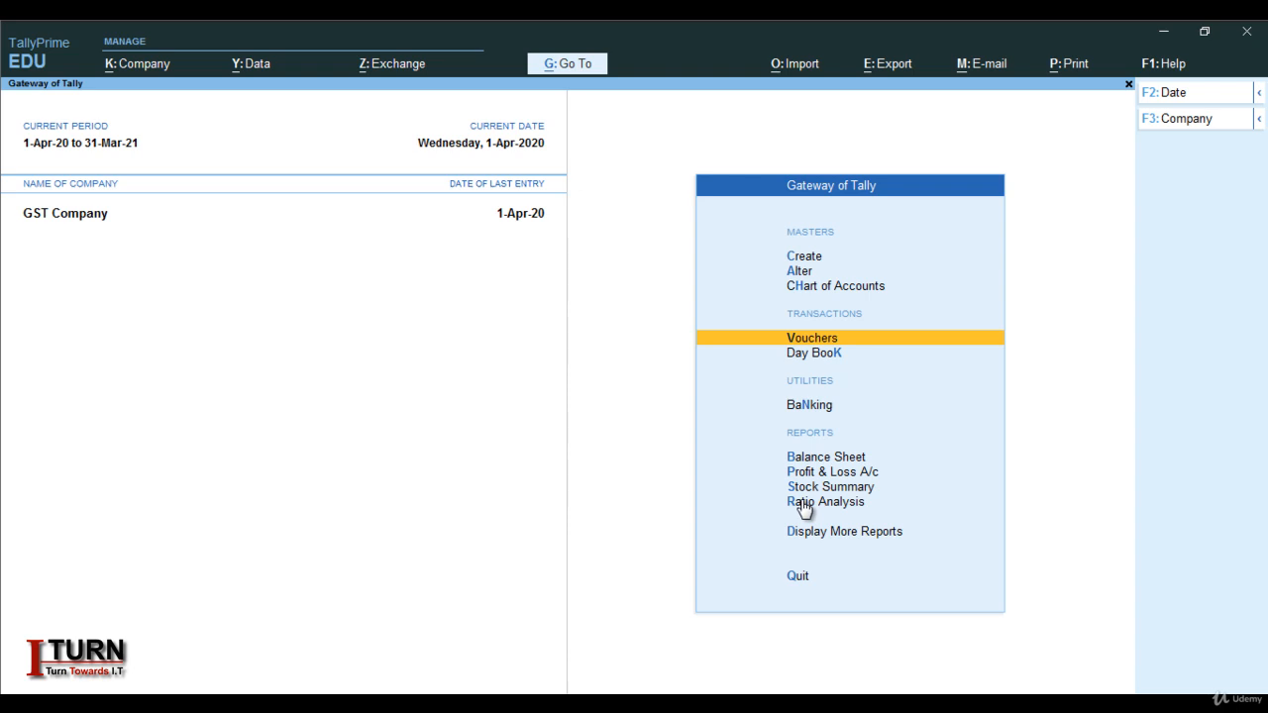
Open the Stock Summary report and close it
key("Down")
key("Down")
key("Down")
key("Down")
key("Down")
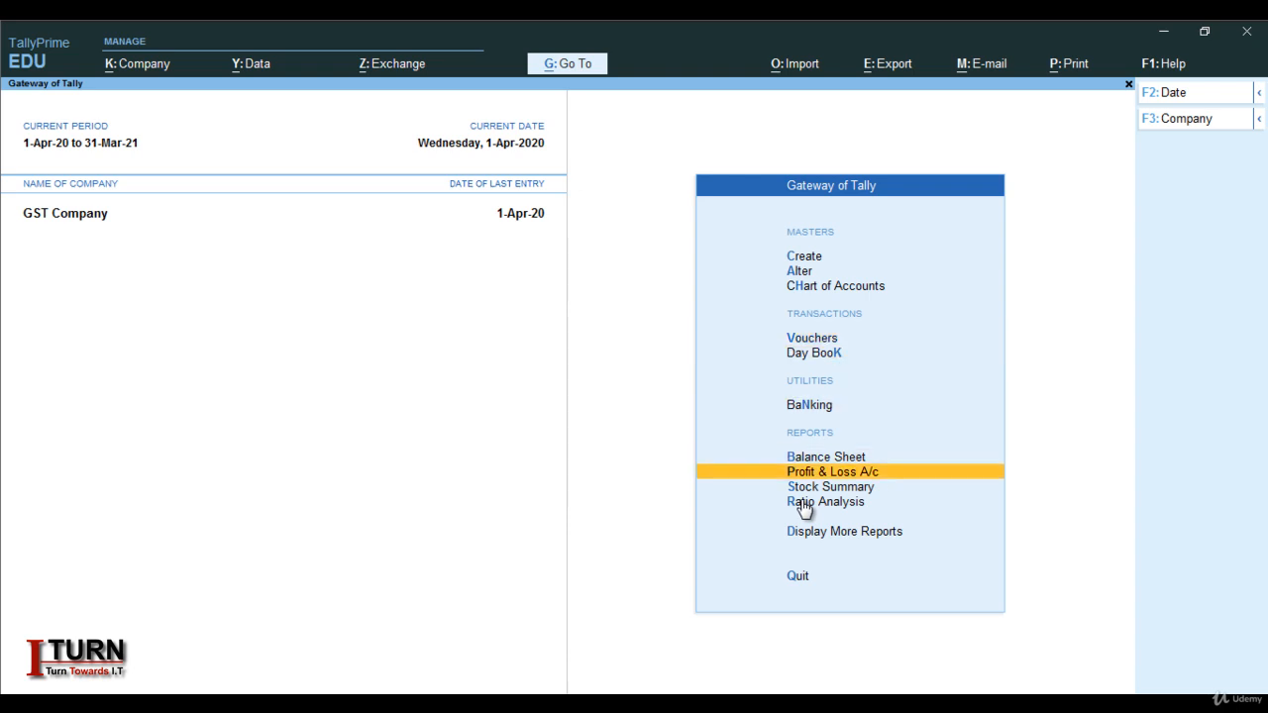
left_click(801, 501)
key("Return")
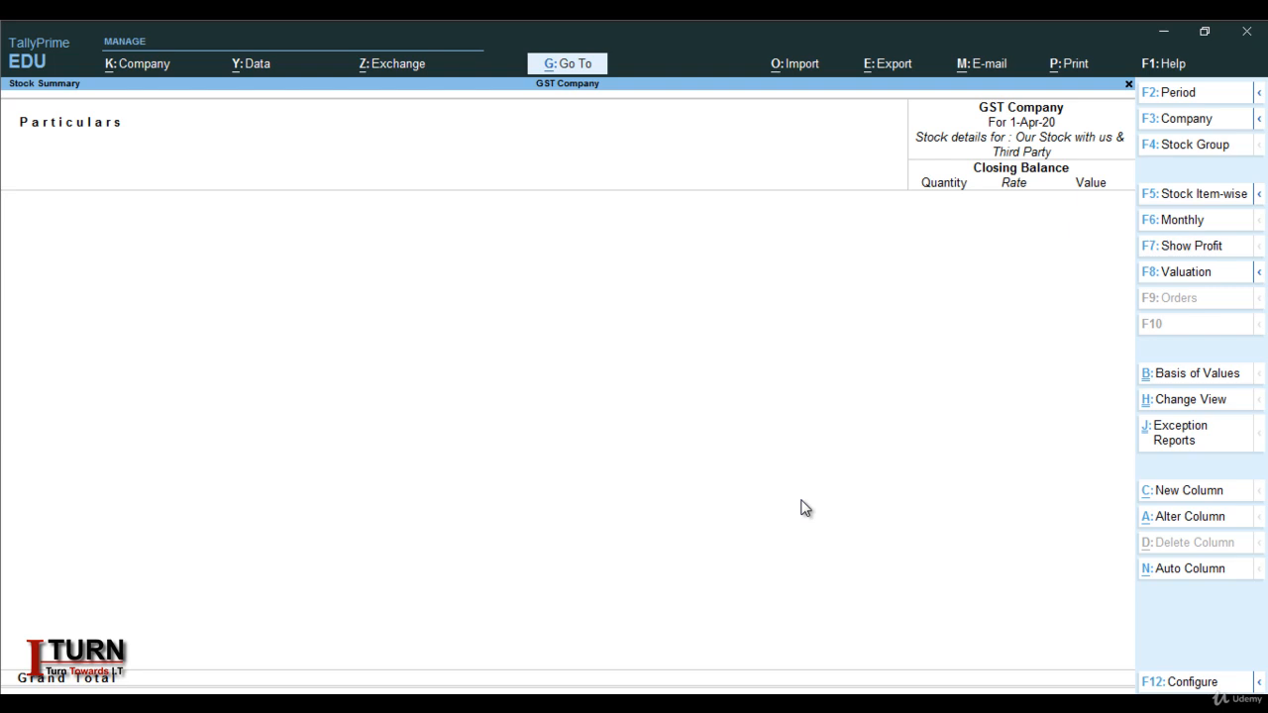
key("Escape")
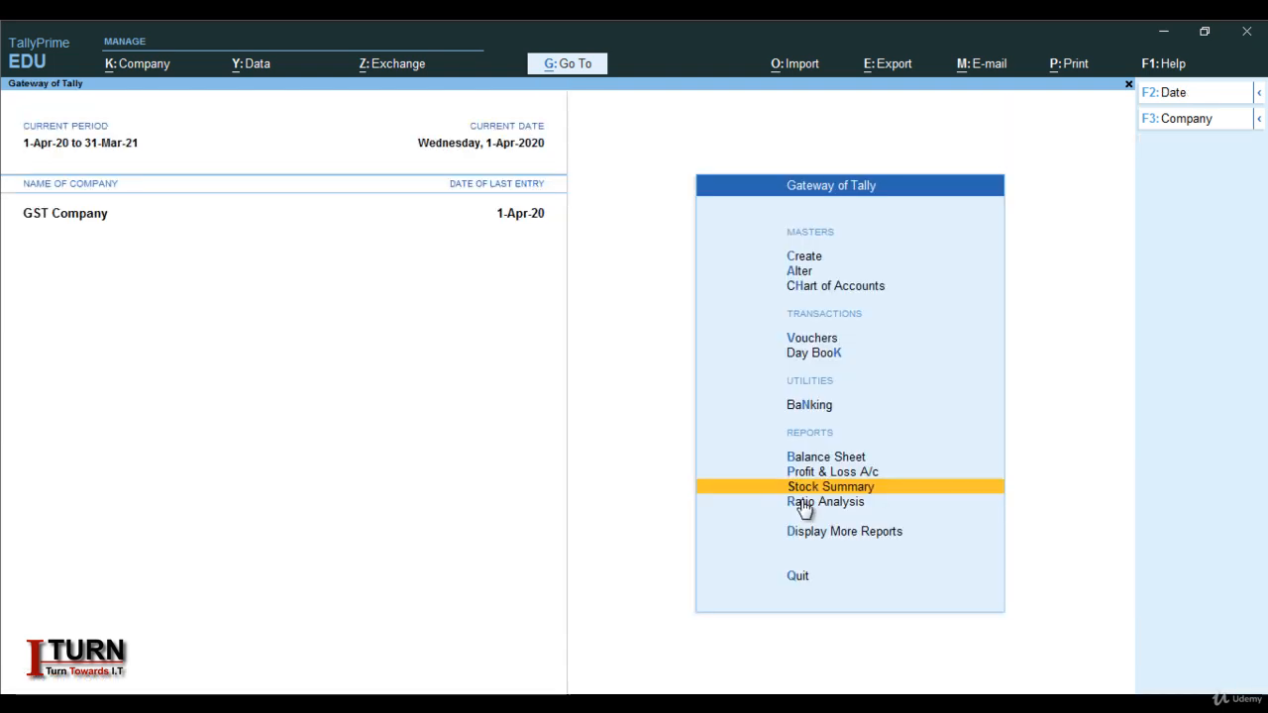
View the Balance Sheet in detailed view, totalling 11,80,000.00, then close it
key("Up")
key("Up")
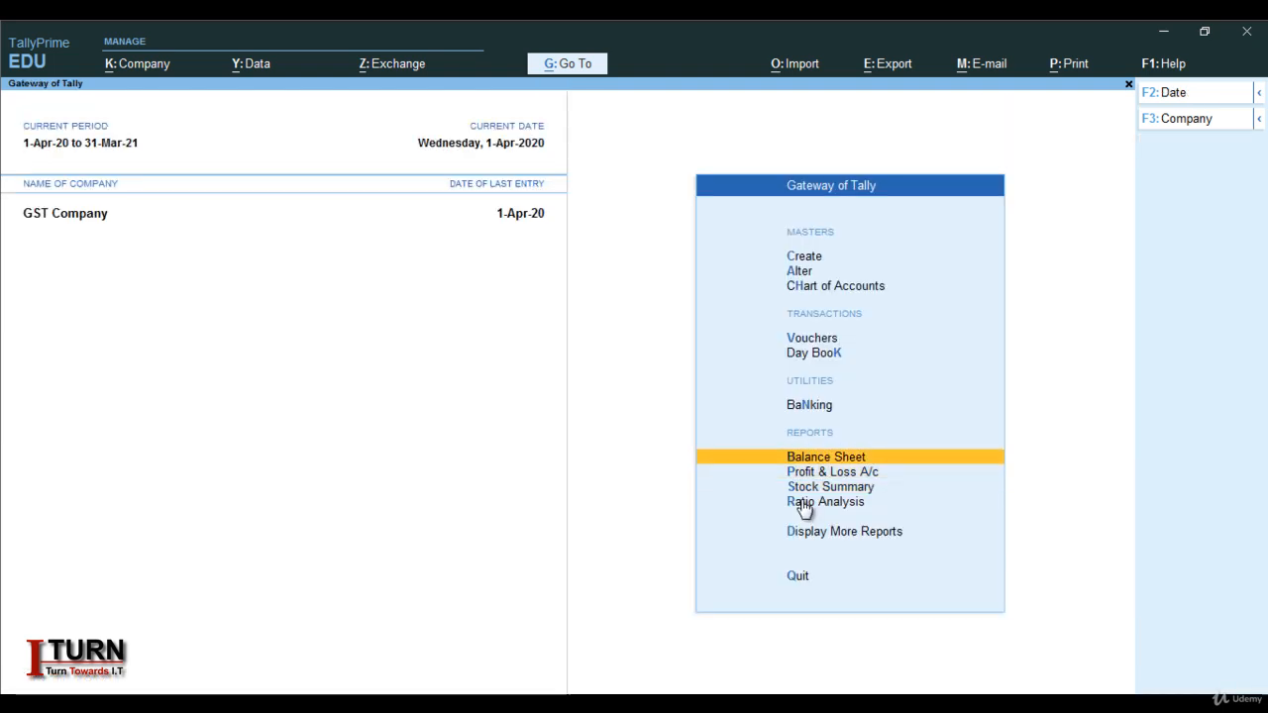
key("Return")
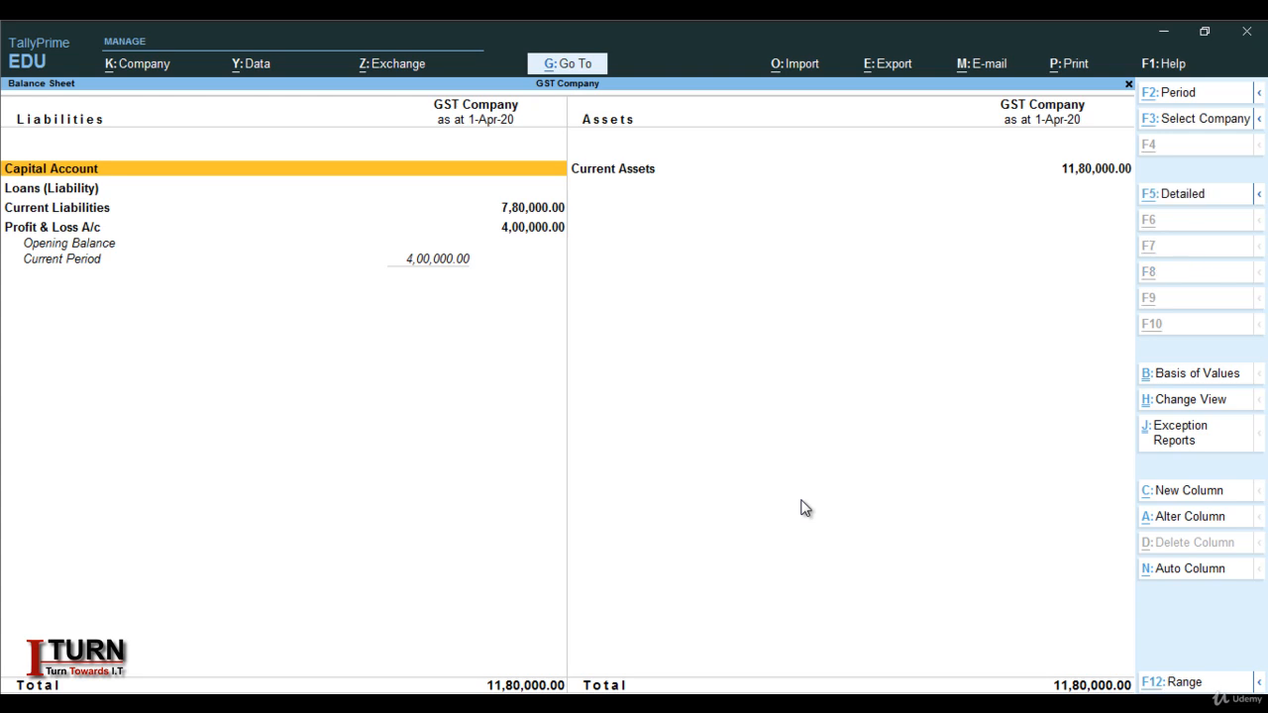
key("alt+F5")
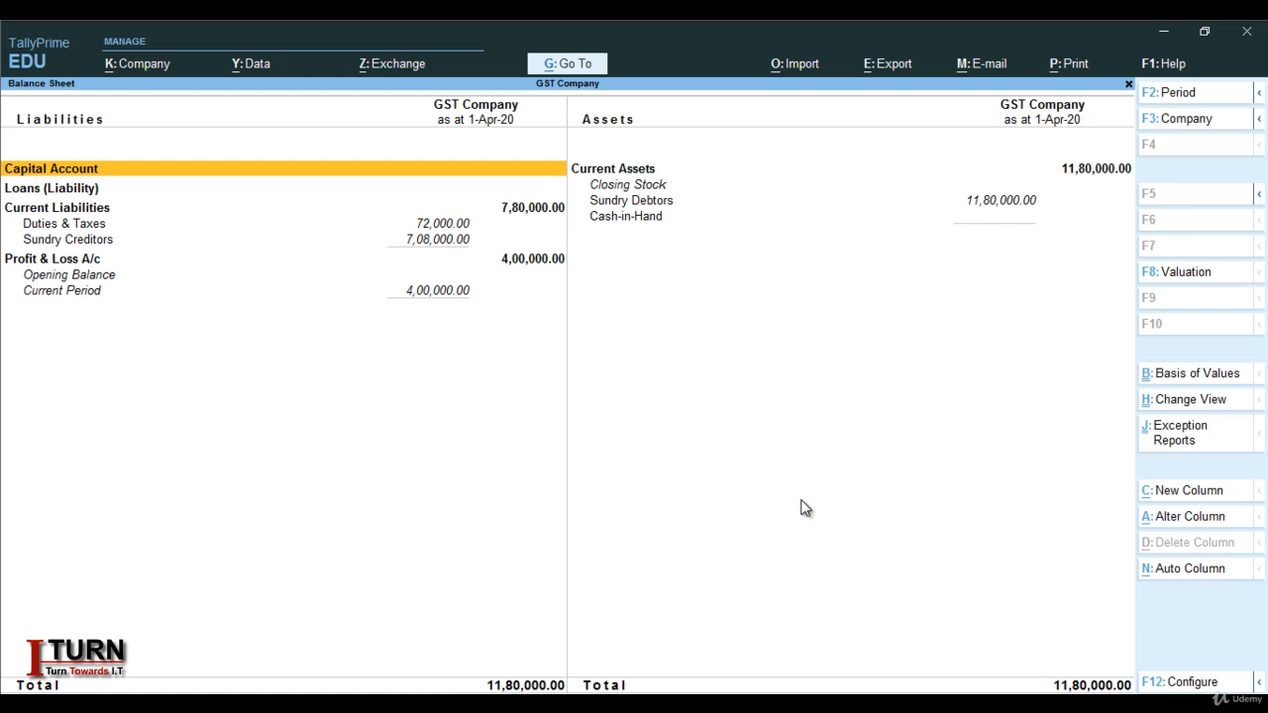
key("Escape")
key("Up")
key("Up")
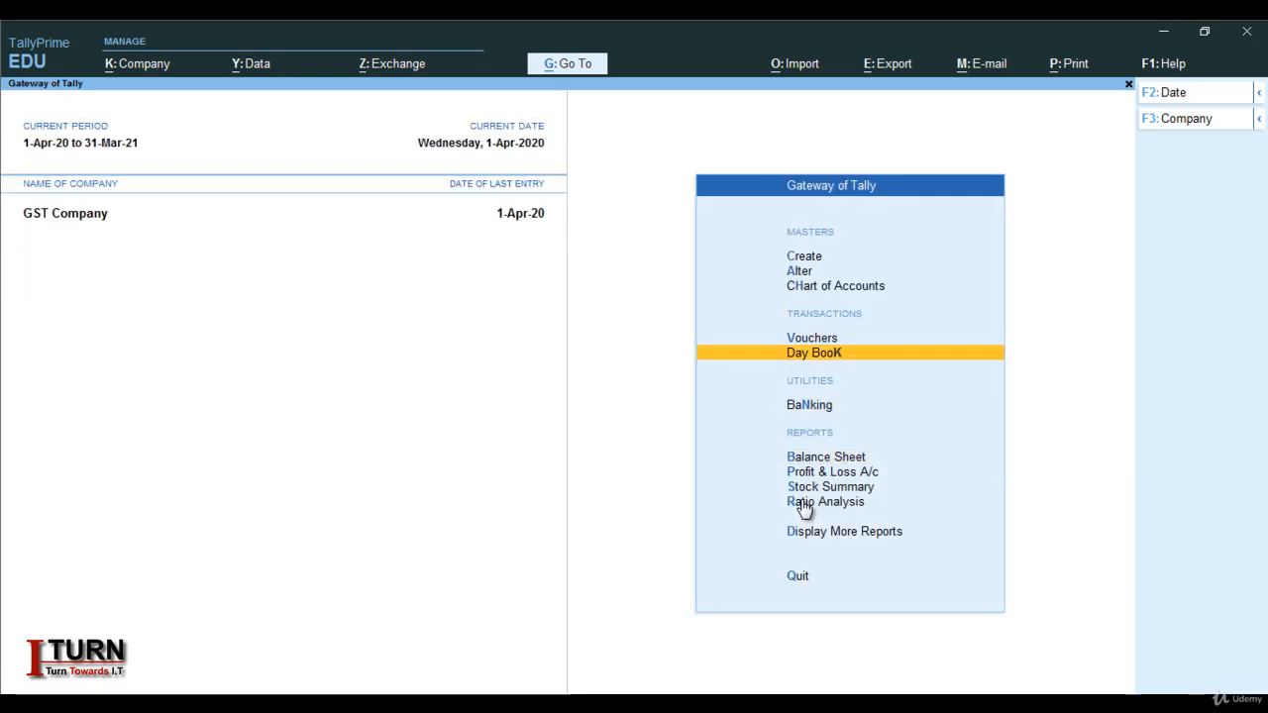
Show the 1-Apr-20 Day Book in detailed view with its four sales and purchase vouchers
key("Return")
key("alt+F5")
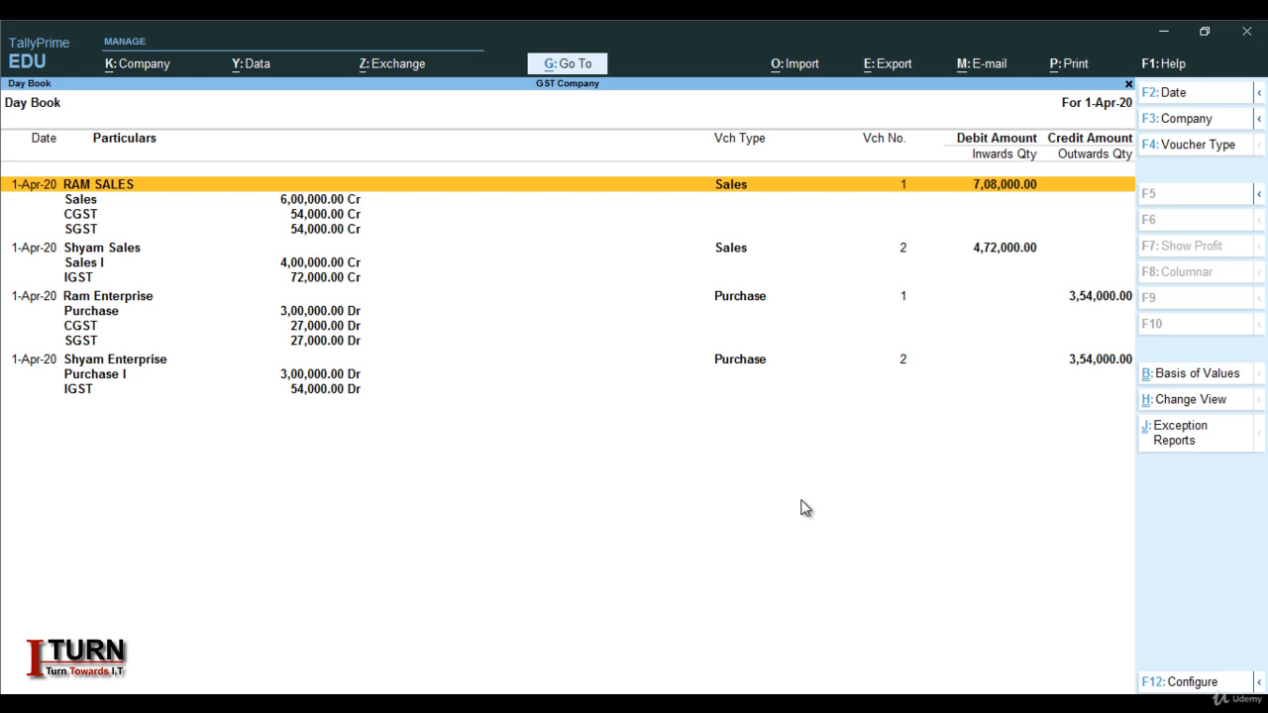
Open the GSTR-1 return from GST Reports and view its voucher statistics
key("Escape")
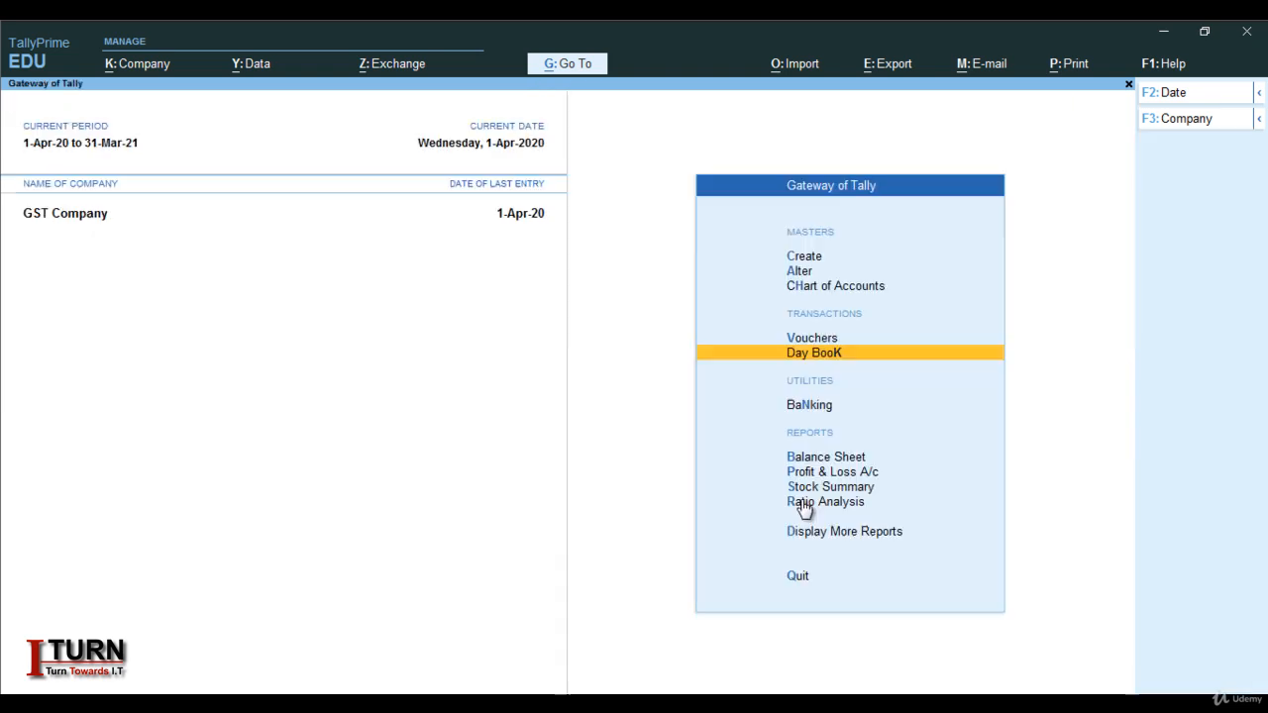
key("Down")
key("Down")
key("Down")
key("Down")
key("Down")
key("Down")
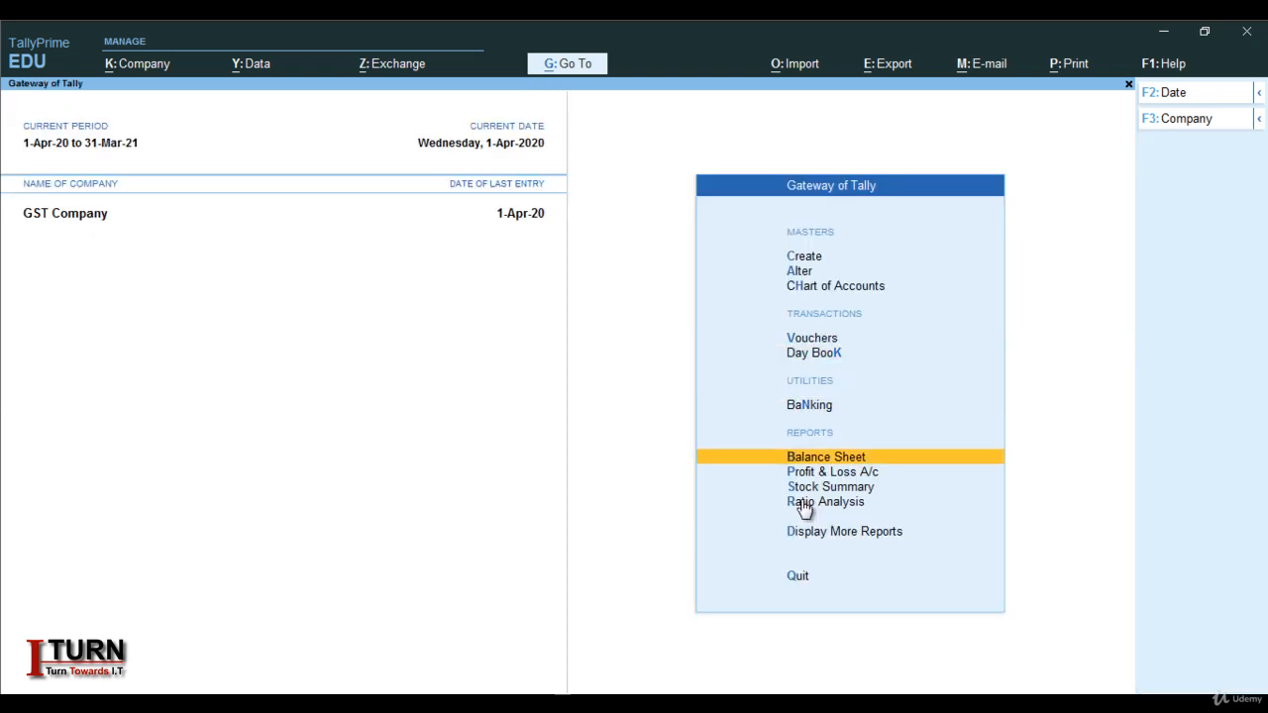
key("Return")
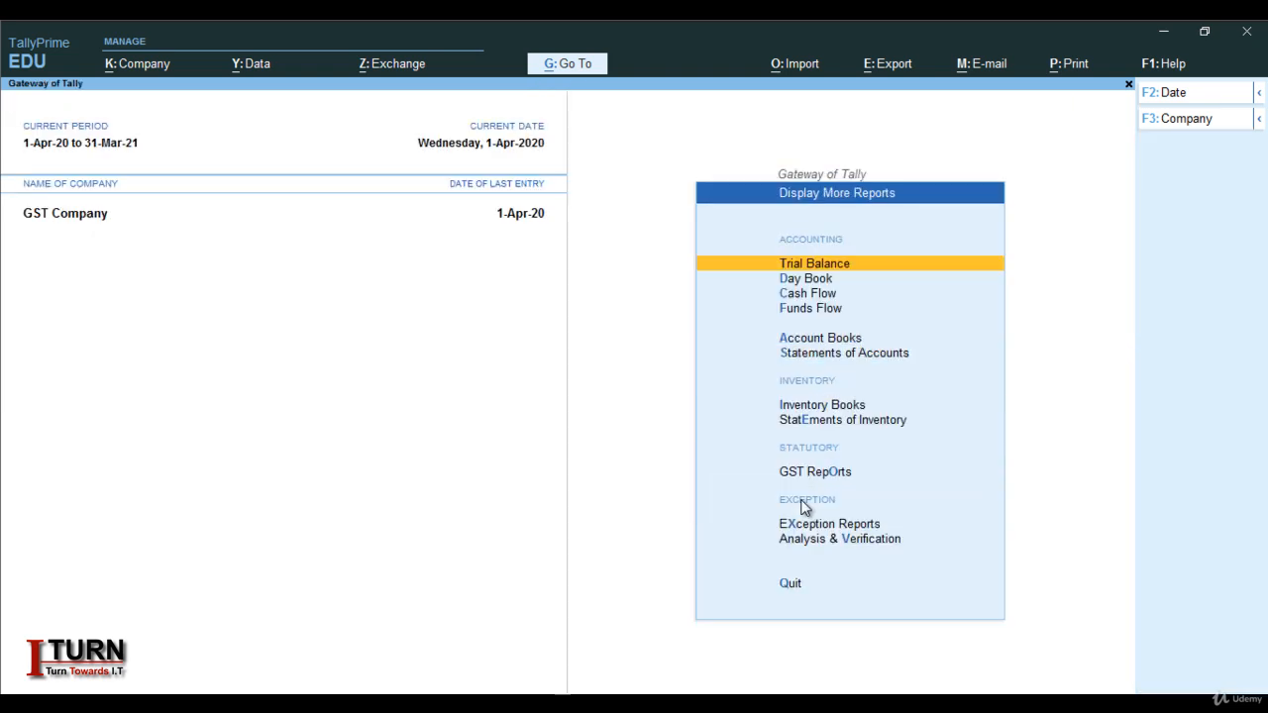
key("Down")
key("Down")
key("Down")
key("Down")
key("Down")
key("Down")
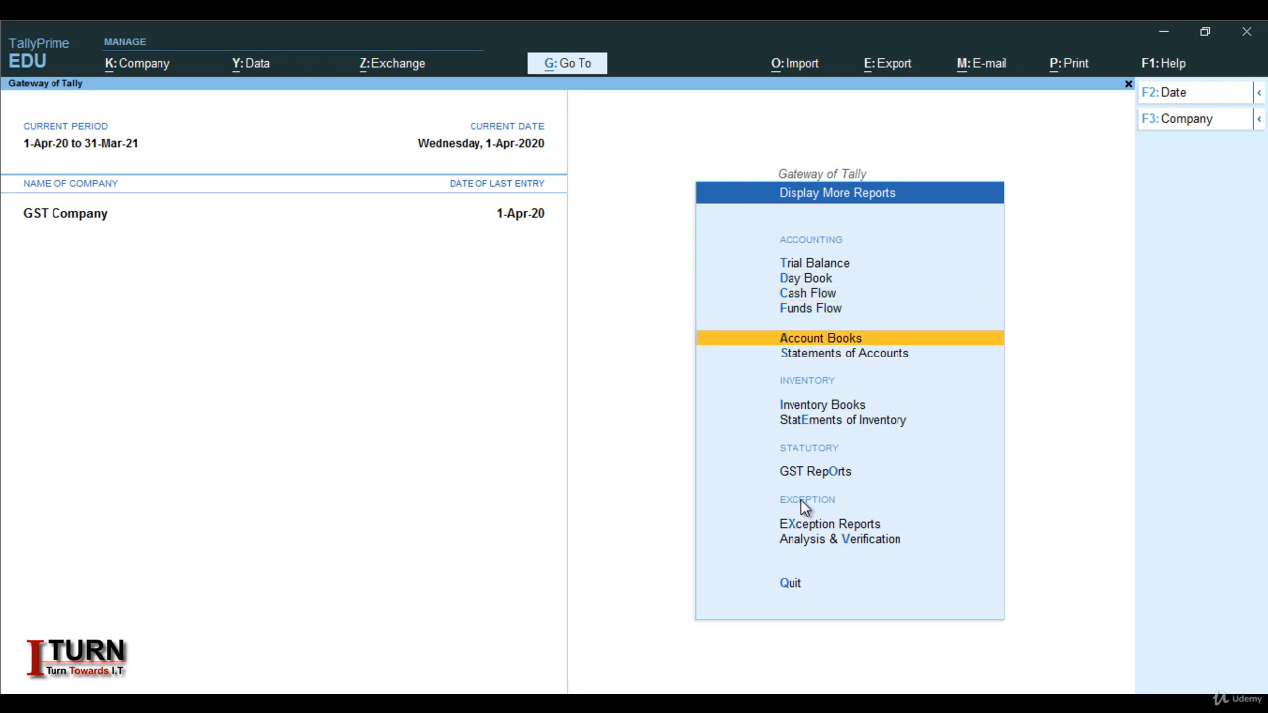
key("Down")
key("Down")
key("Down")
key("Up")
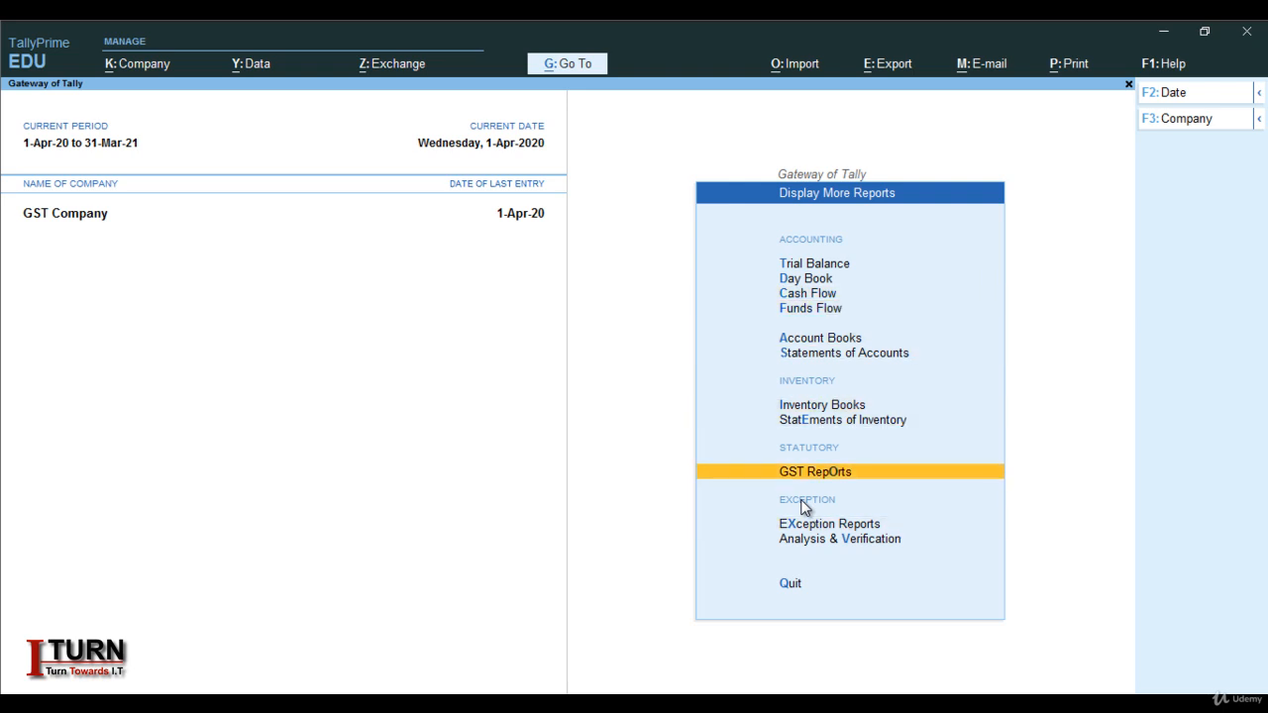
key("Return")
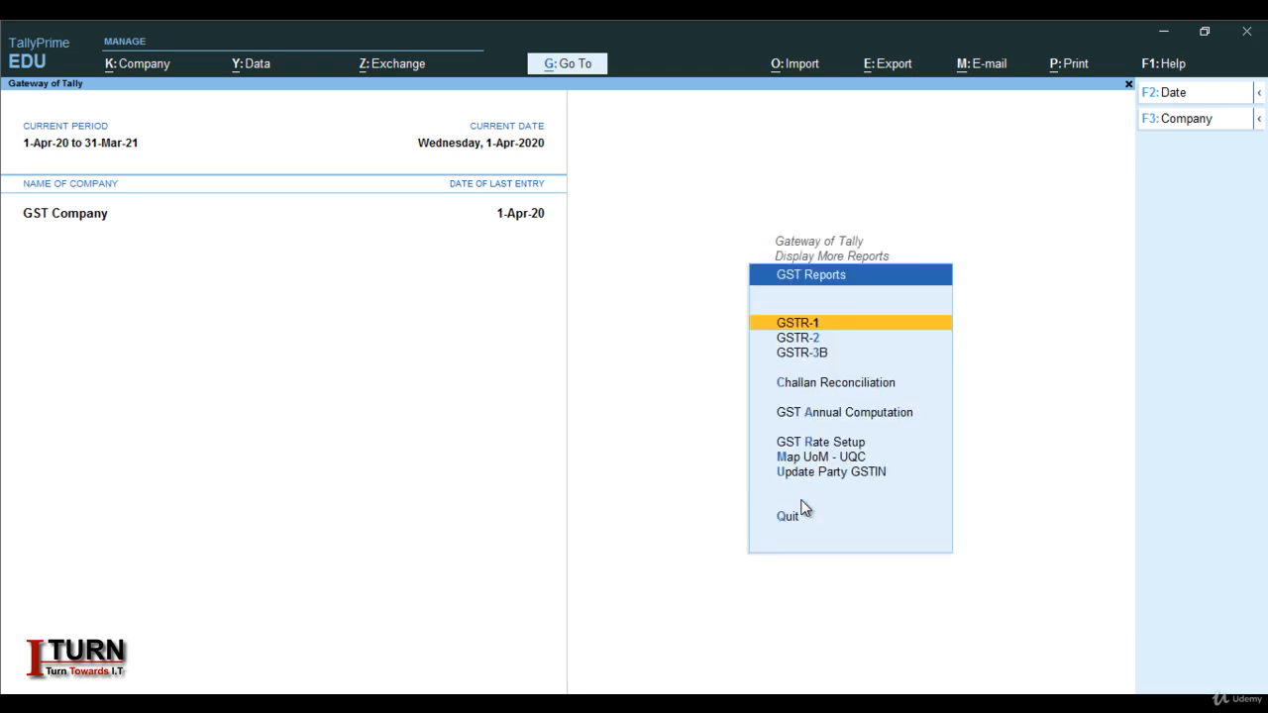
key("Return")
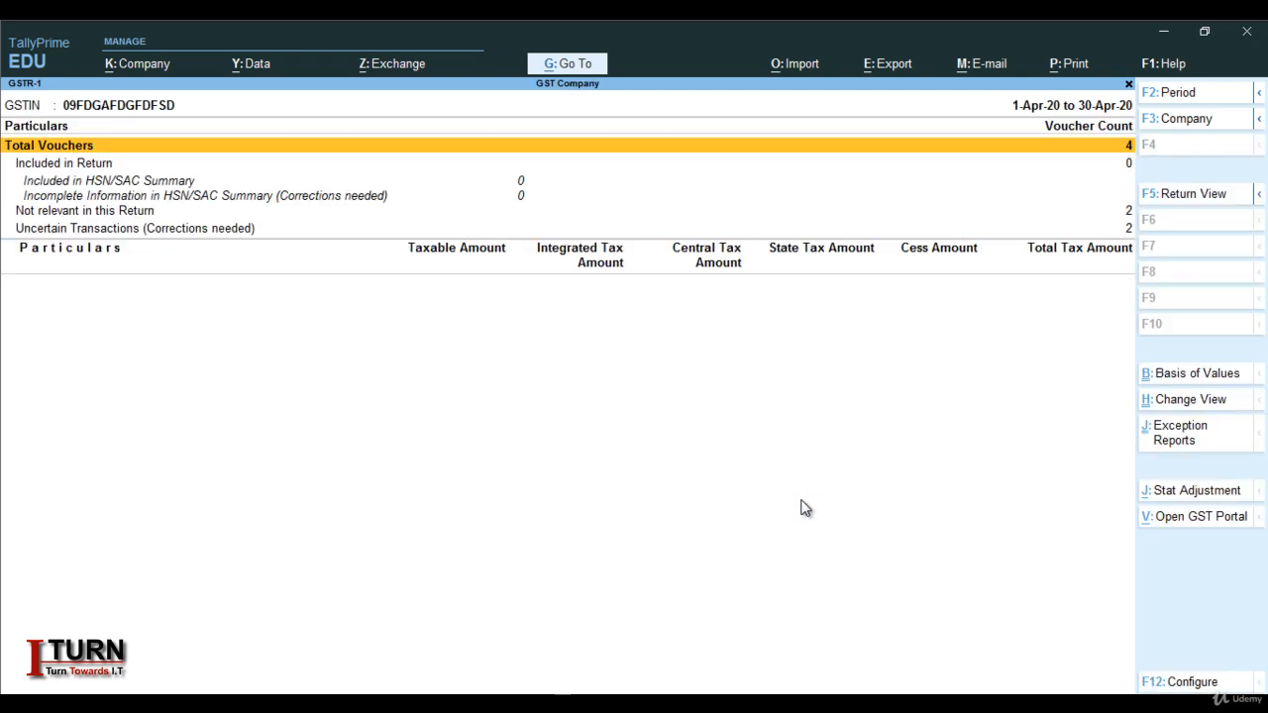
key("Return")
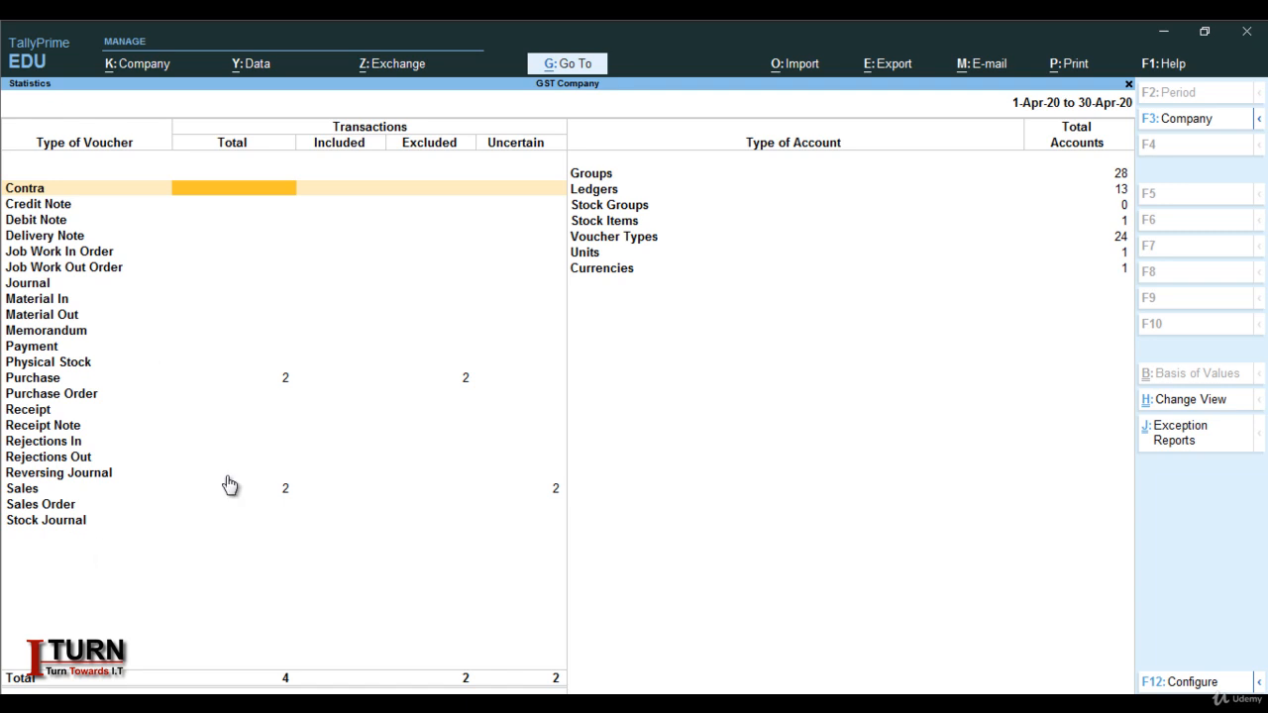
Close the statistics and GSTR-1 report and return to the Gateway of Tally
key("Escape")
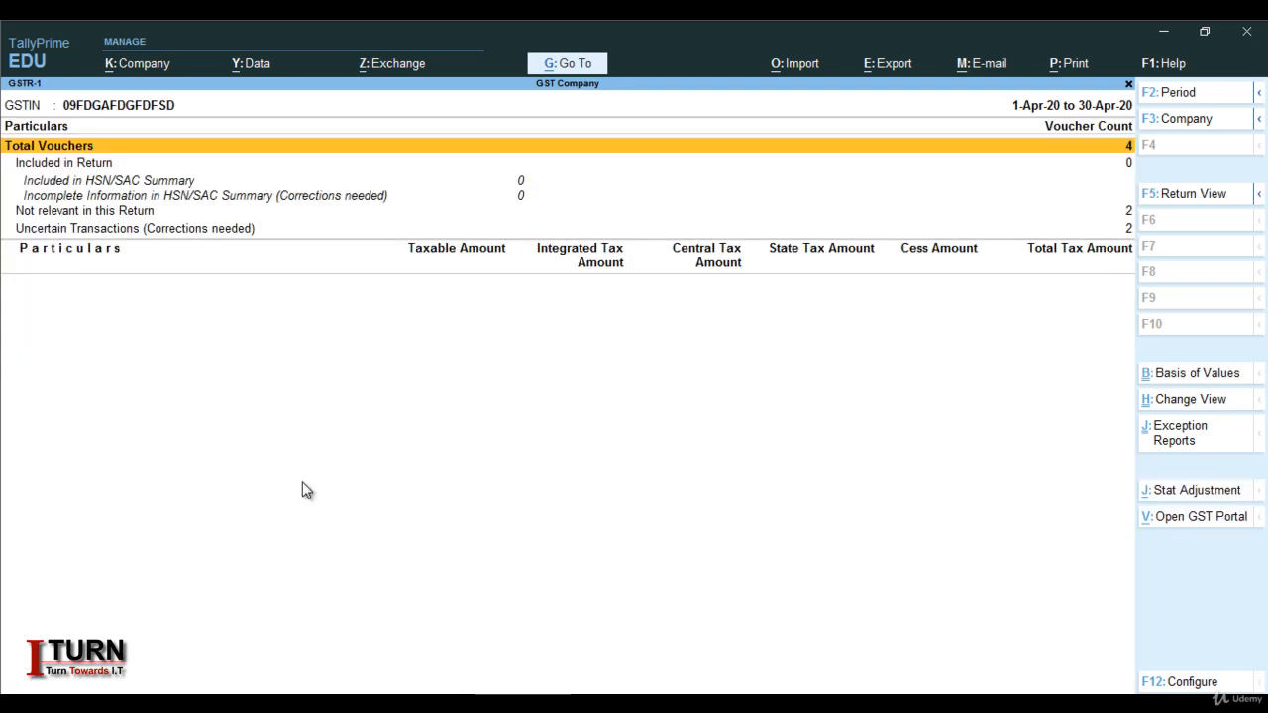
key("Escape")
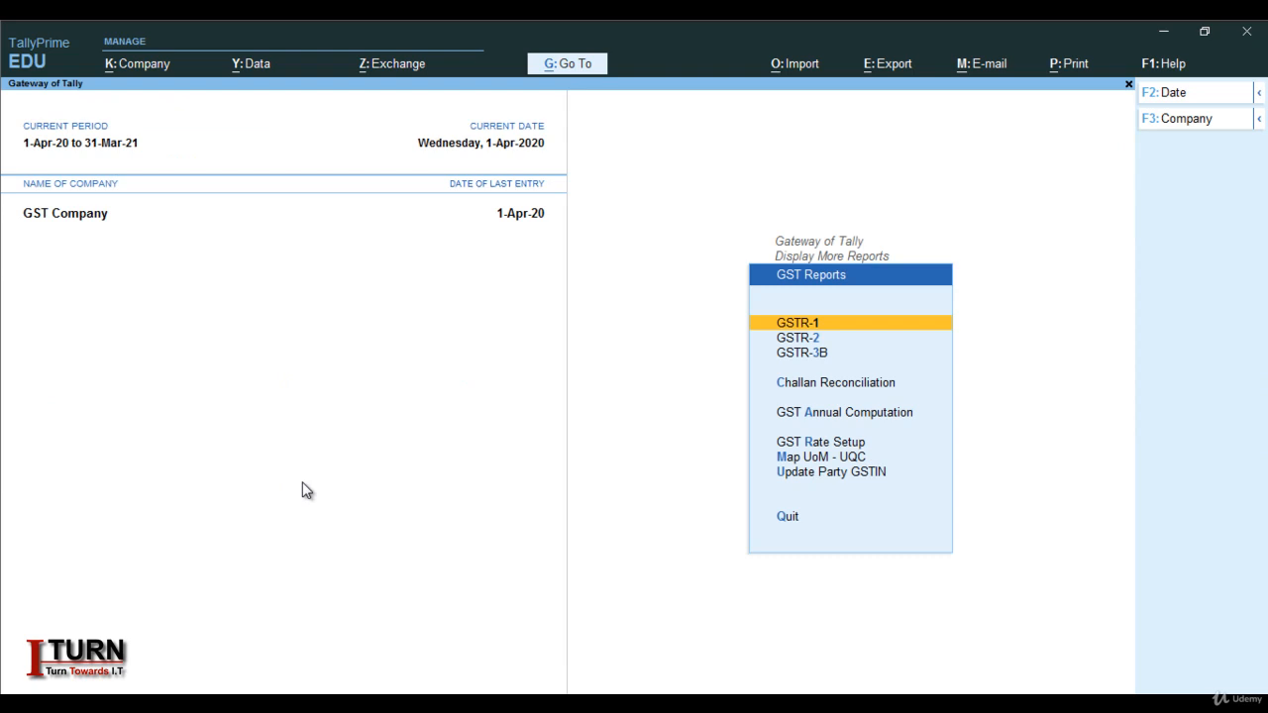
key("Down")
key("Escape")
key("Escape")
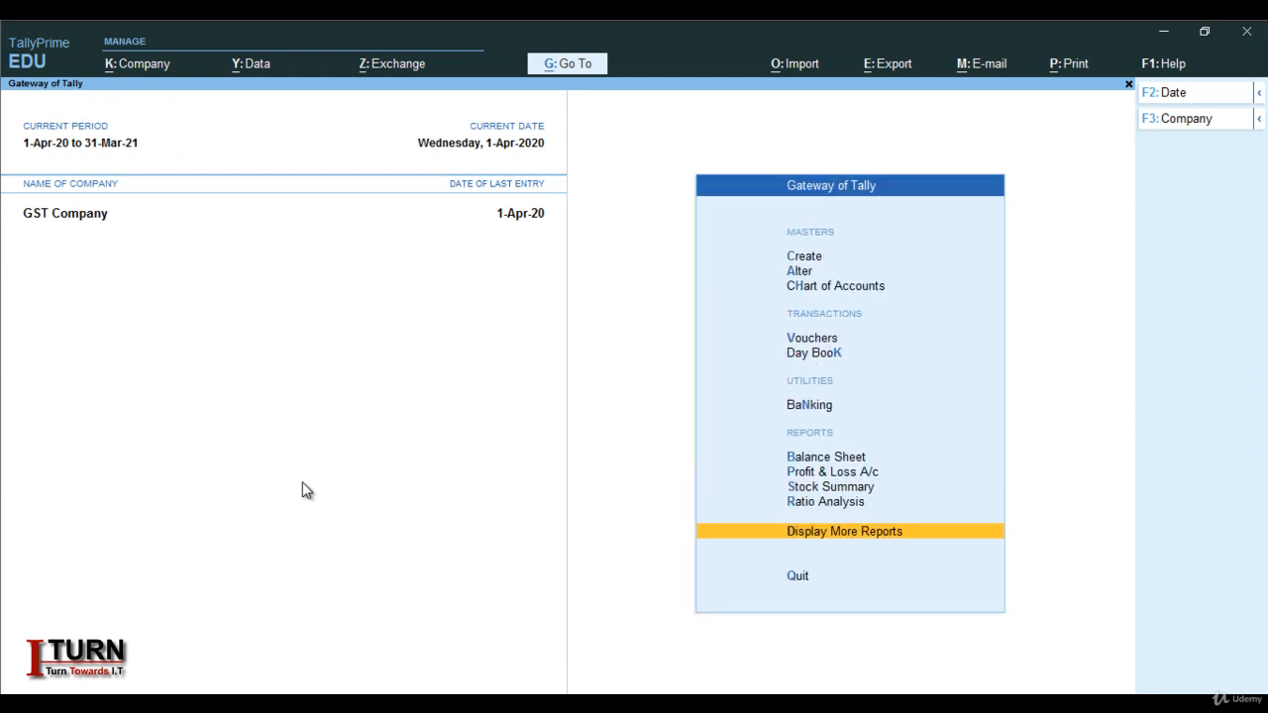
key("Up")
key("Up")
key("Up")
key("Up")
key("Up")
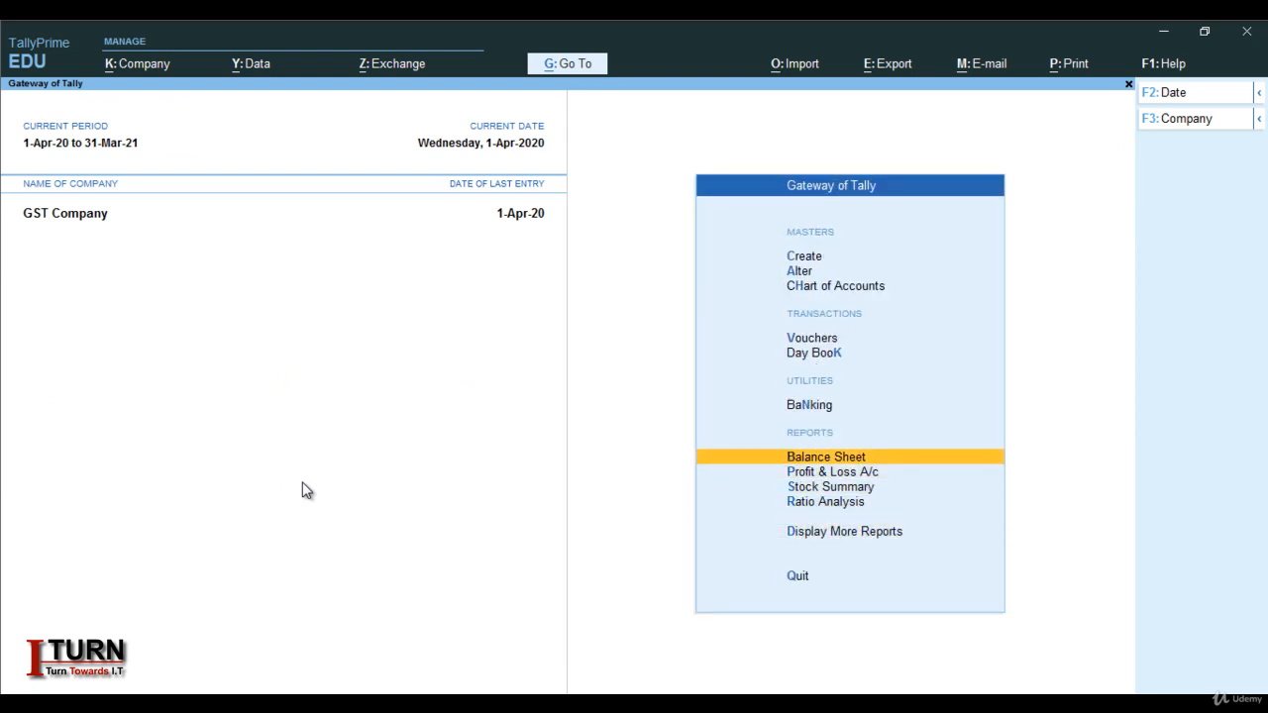
key("Up")
key("Up")
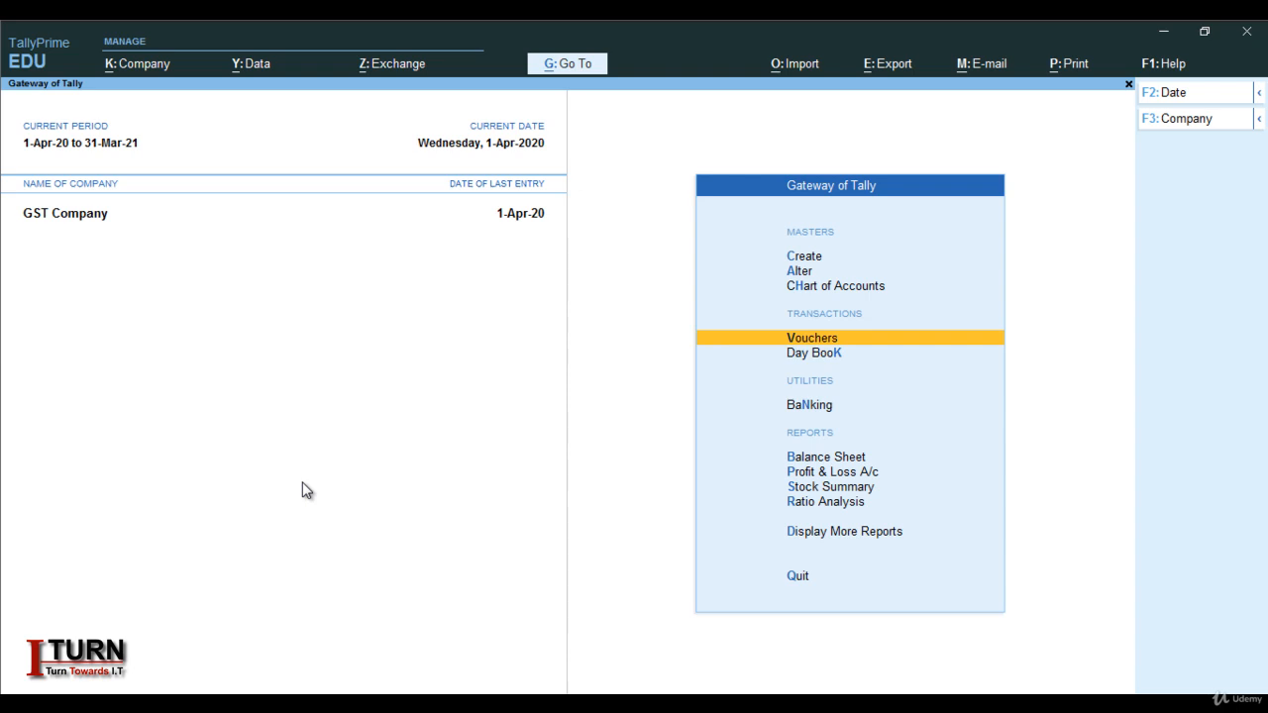
Start a Payment voucher with a CGST debit of 27,000
key("Return")
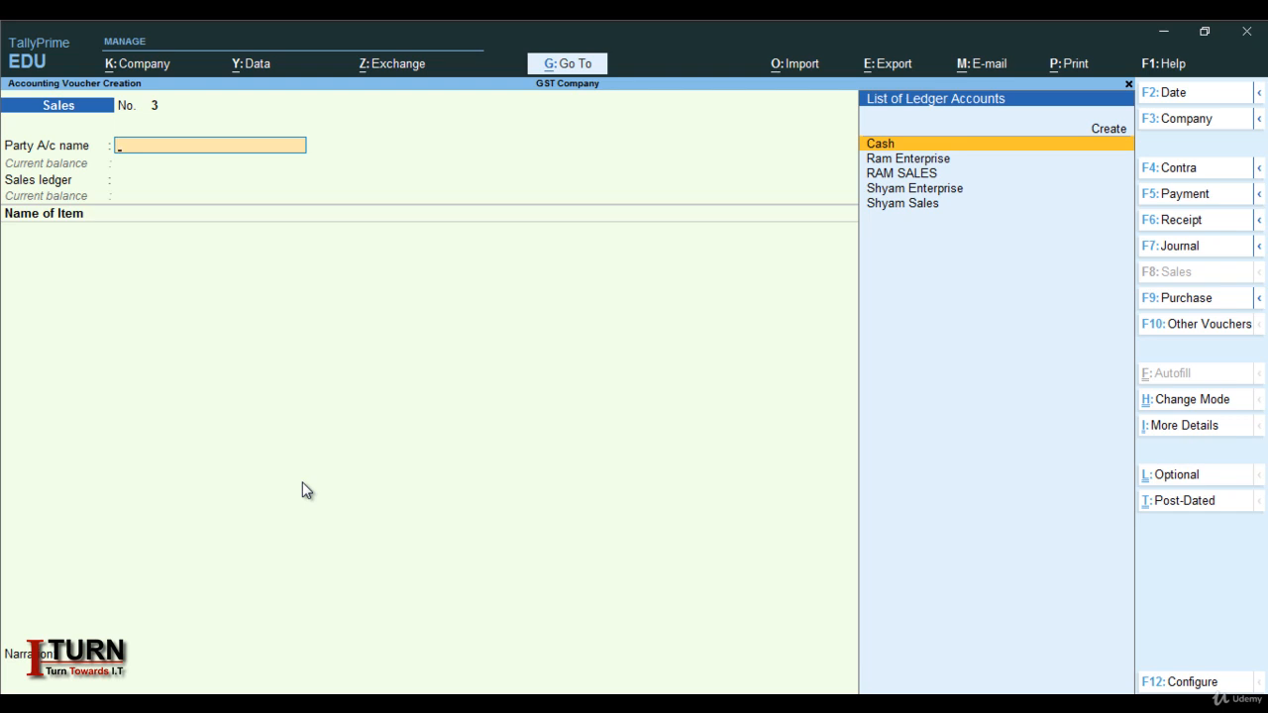
key("F5")
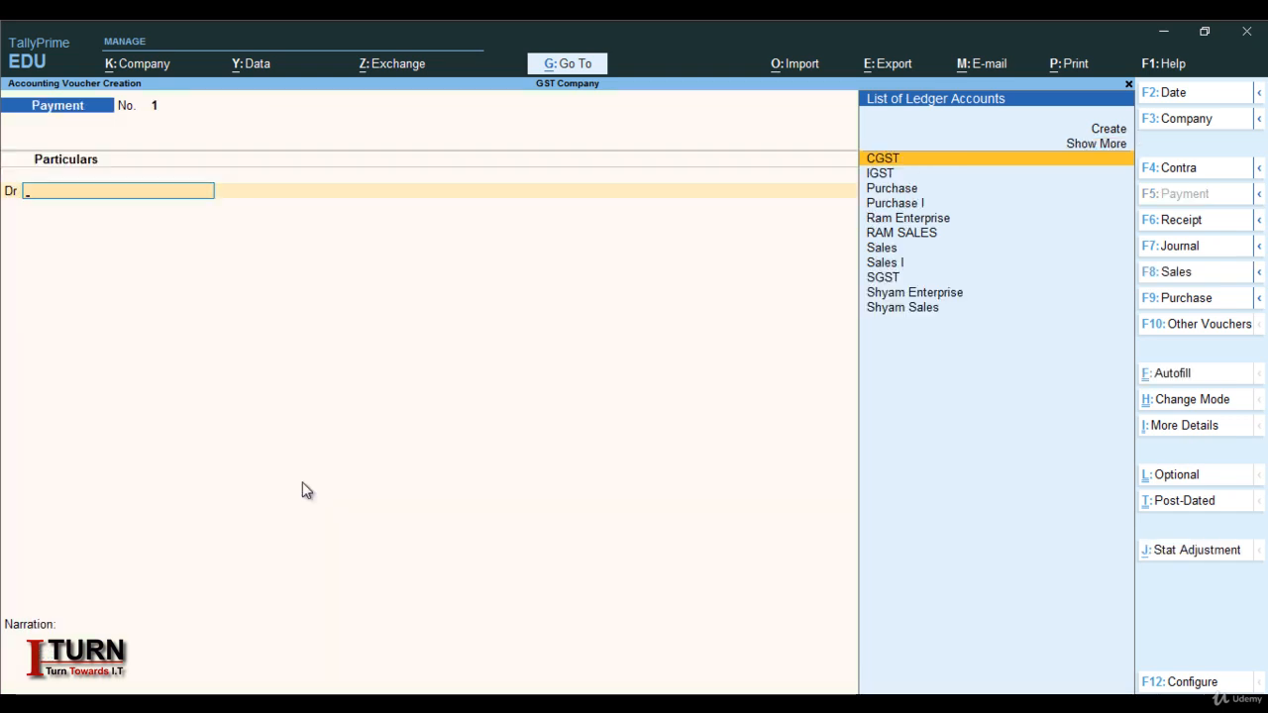
key("Return")
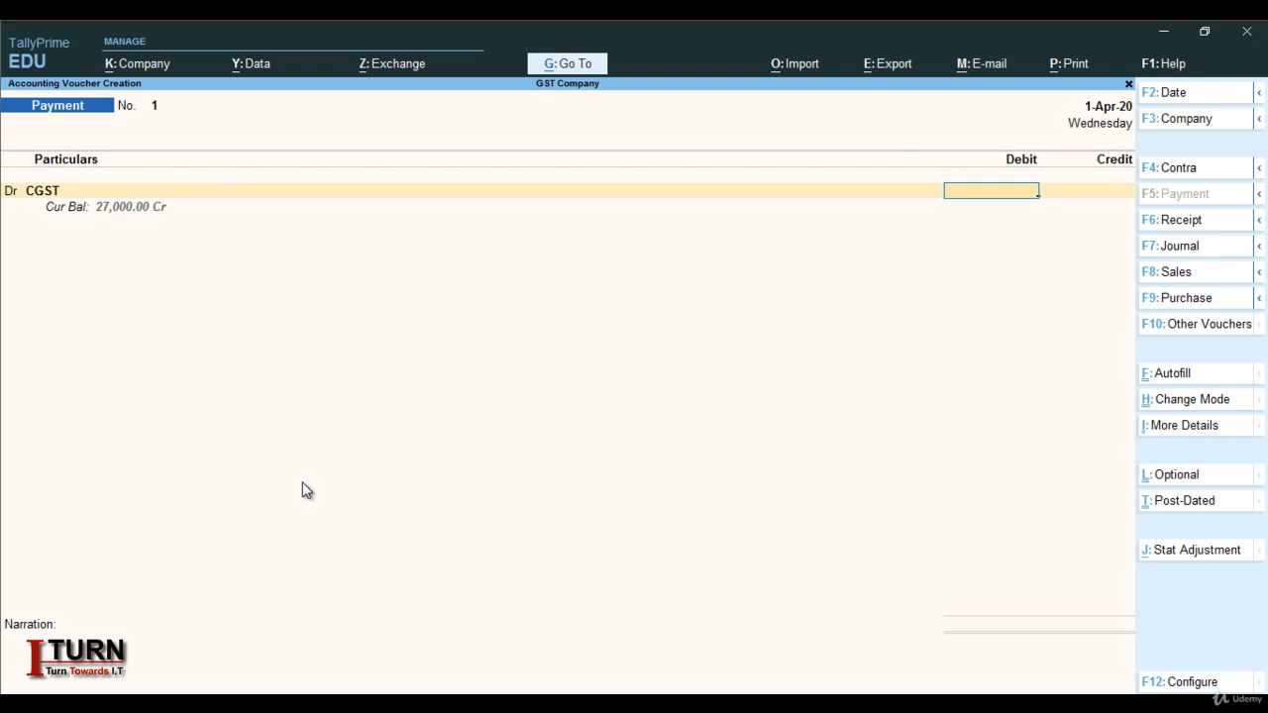
type("27000")
key("Return")
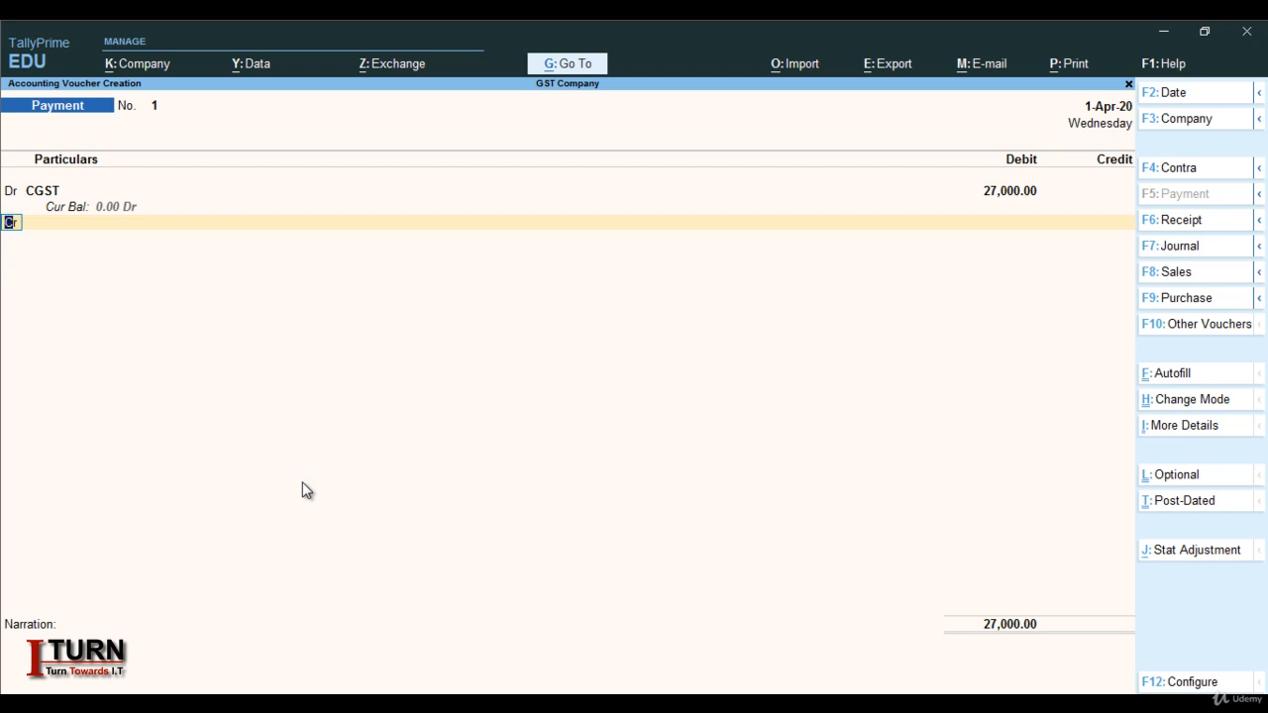
Add a second debit line of 27,000 to SGST
type("d")
key("Return")
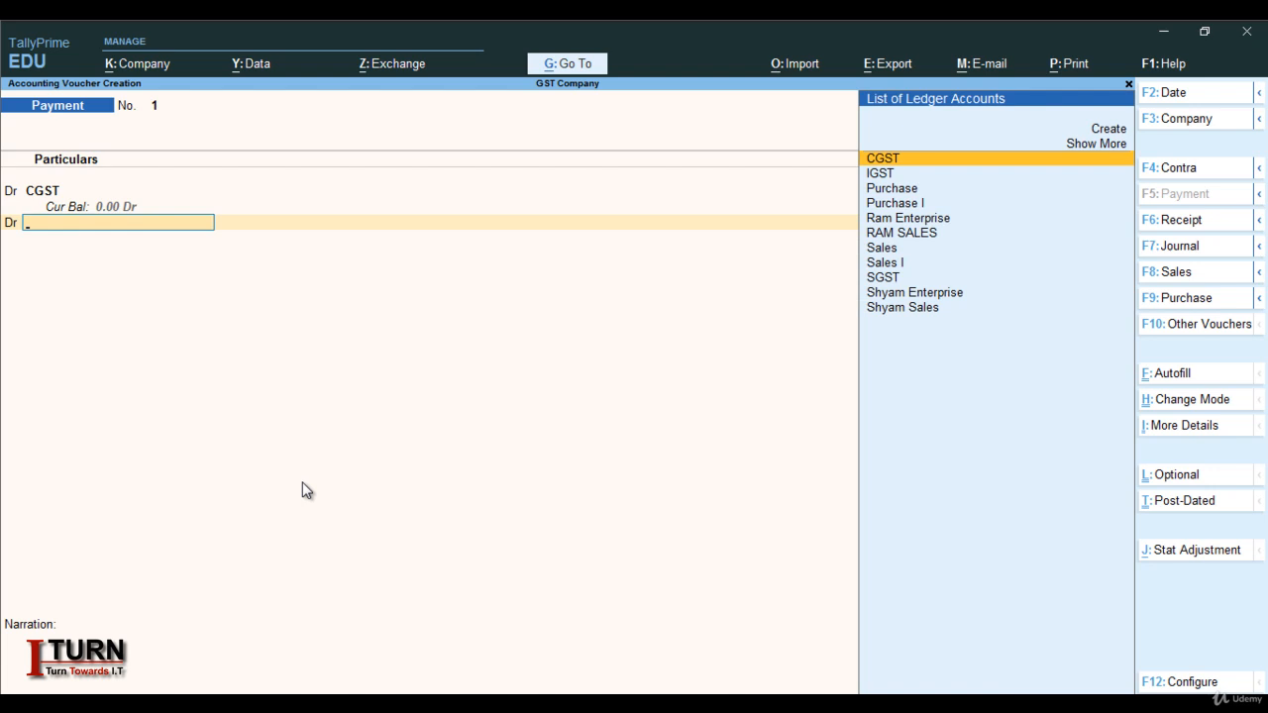
key("Down")
key("Down")
key("Down")
key("Down")
key("Down")
key("Down")
key("Down")
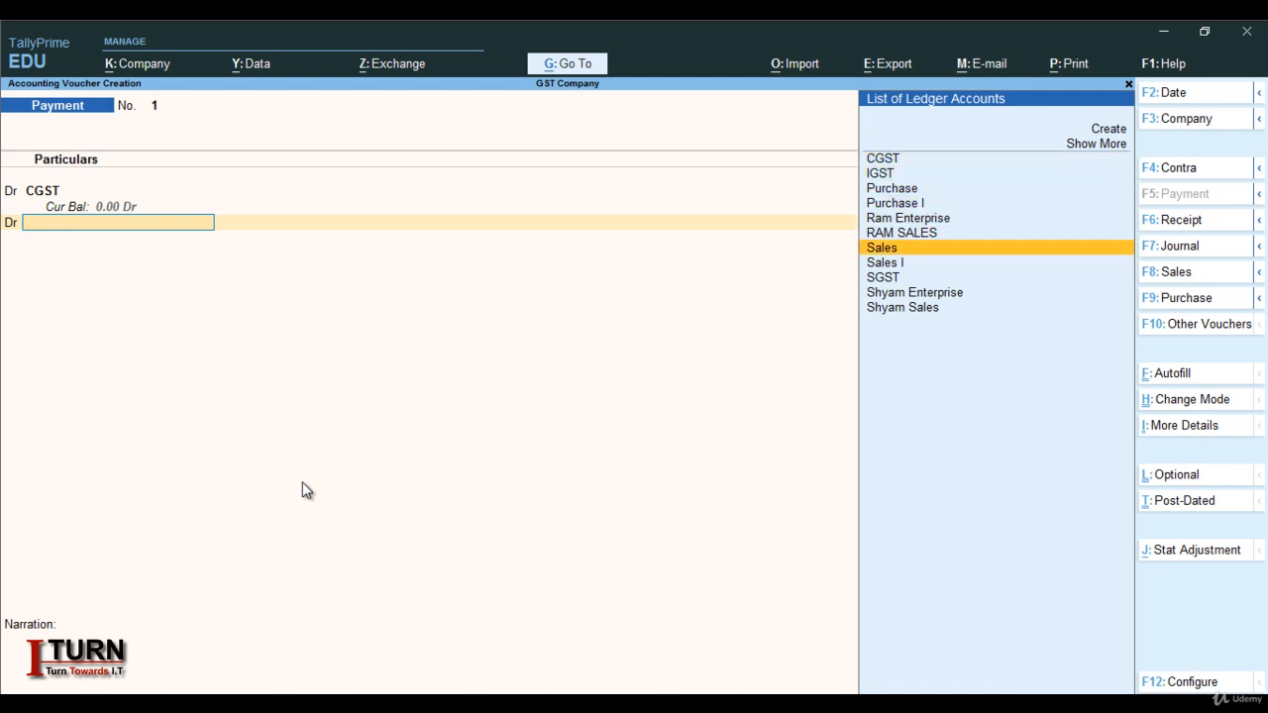
key("Down")
key("Return")
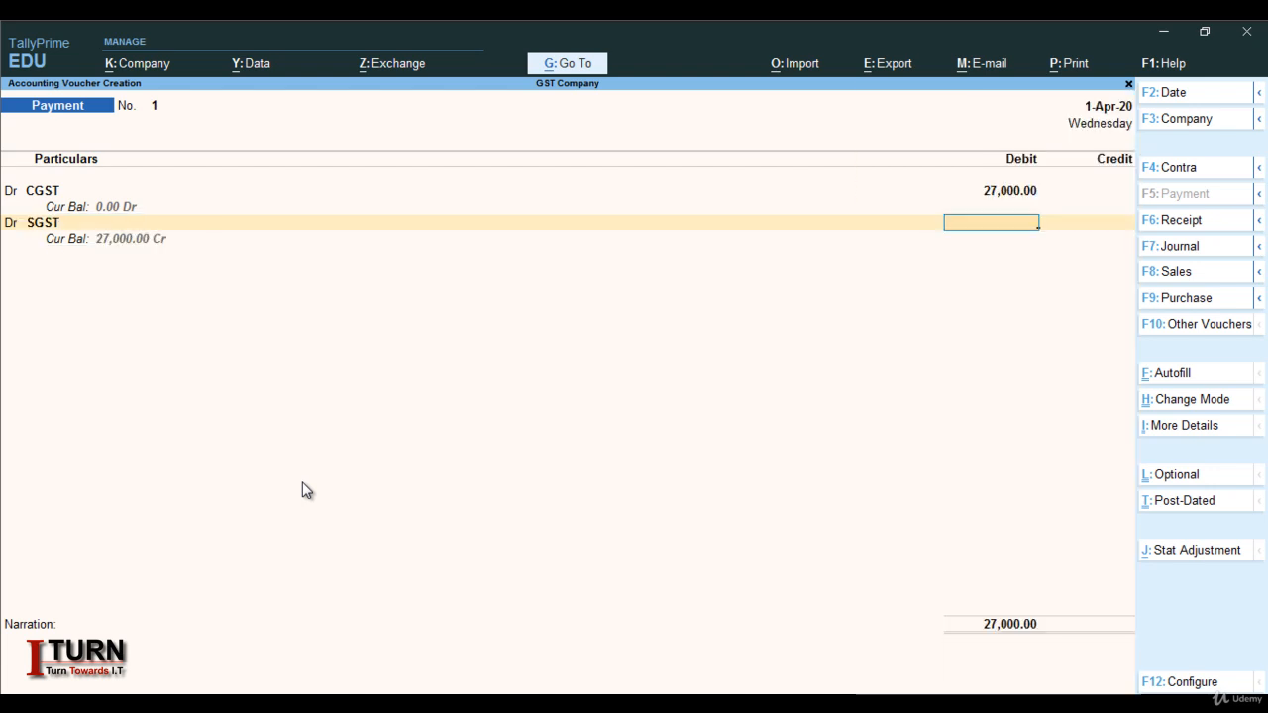
type("27,")
type("000")
key("Return")
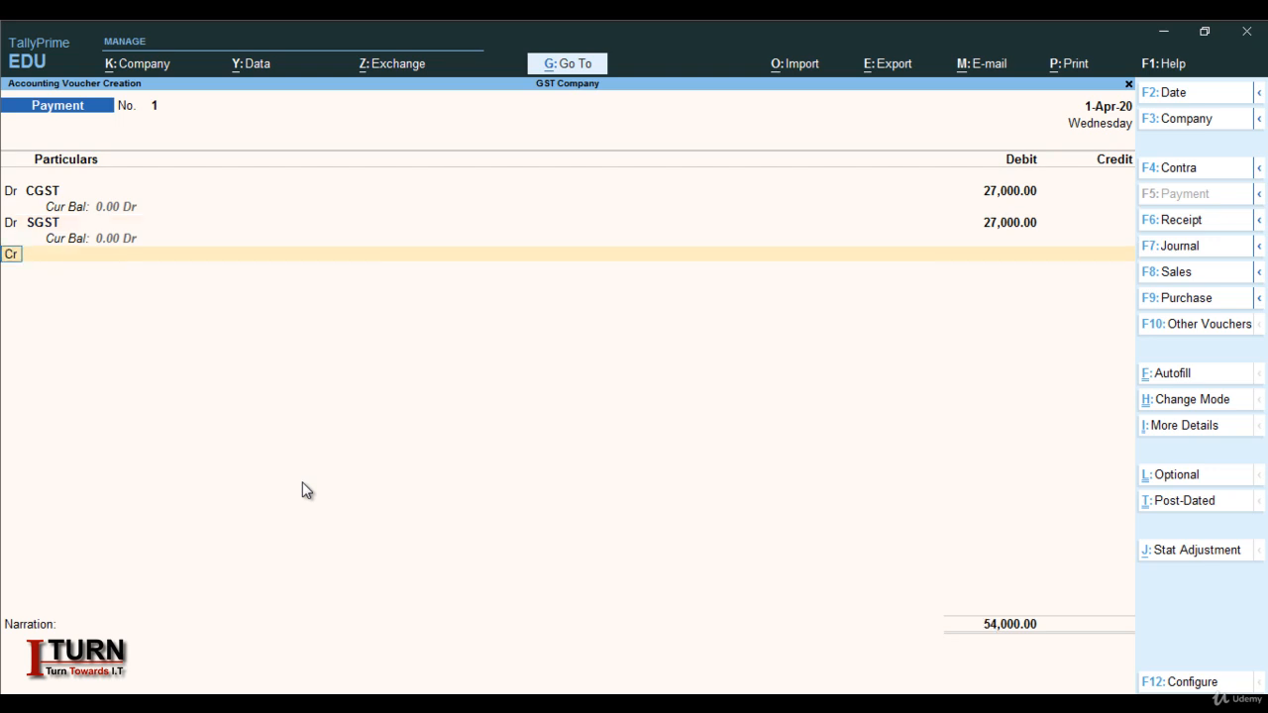
Debit IGST 18,000, credit Cash 72,000, and save despite the negative cash warning
type("d")
key("Return")
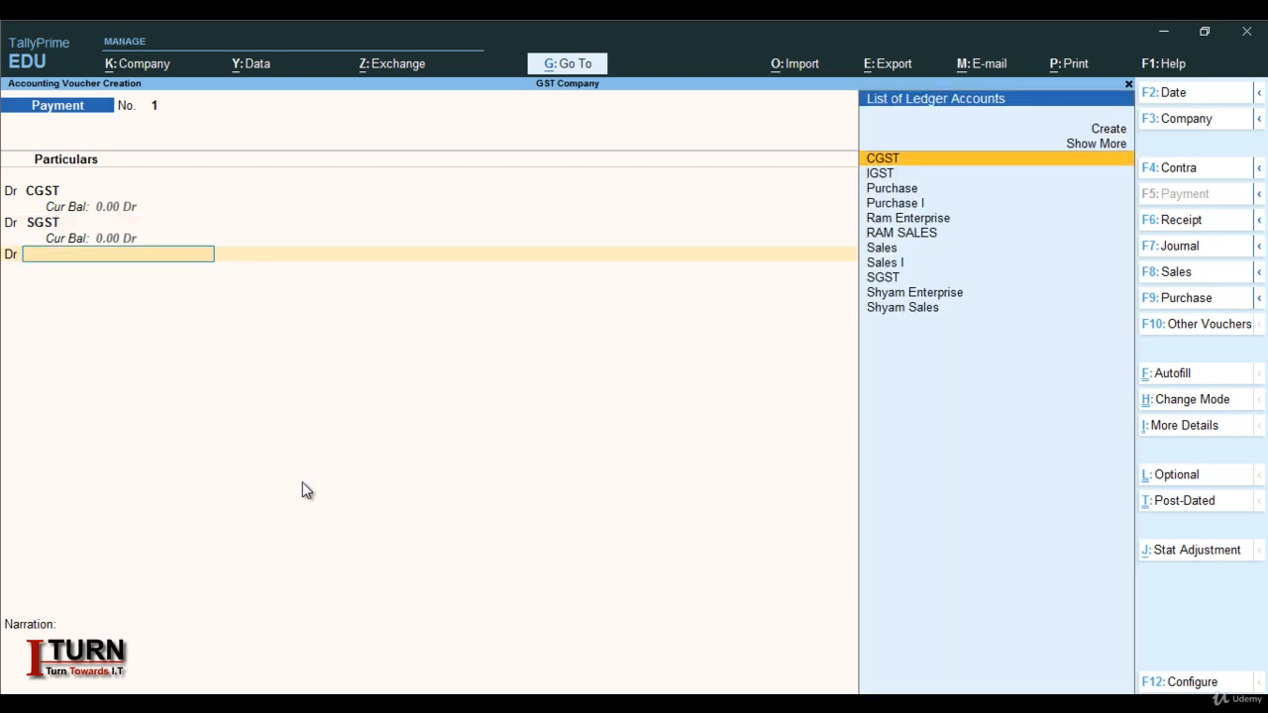
type("I")
key("Return")
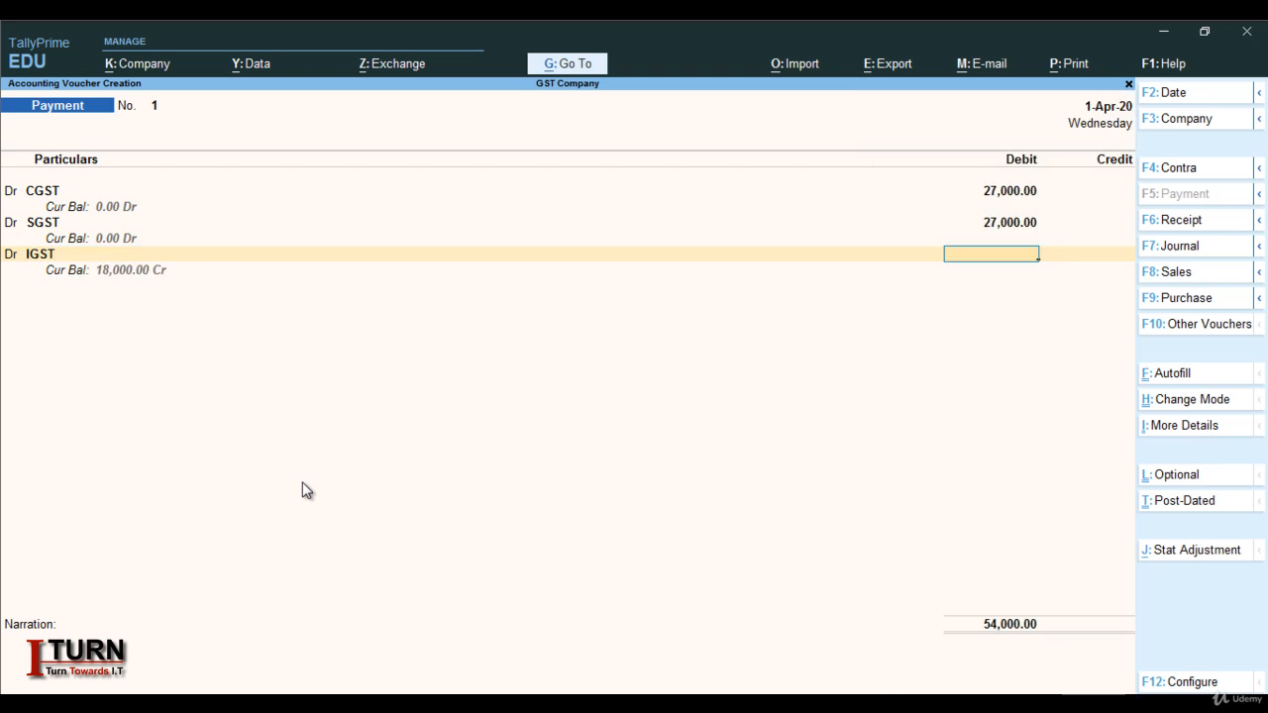
type("18,")
type("000")
key("Return")
key("Return")
key("Return")
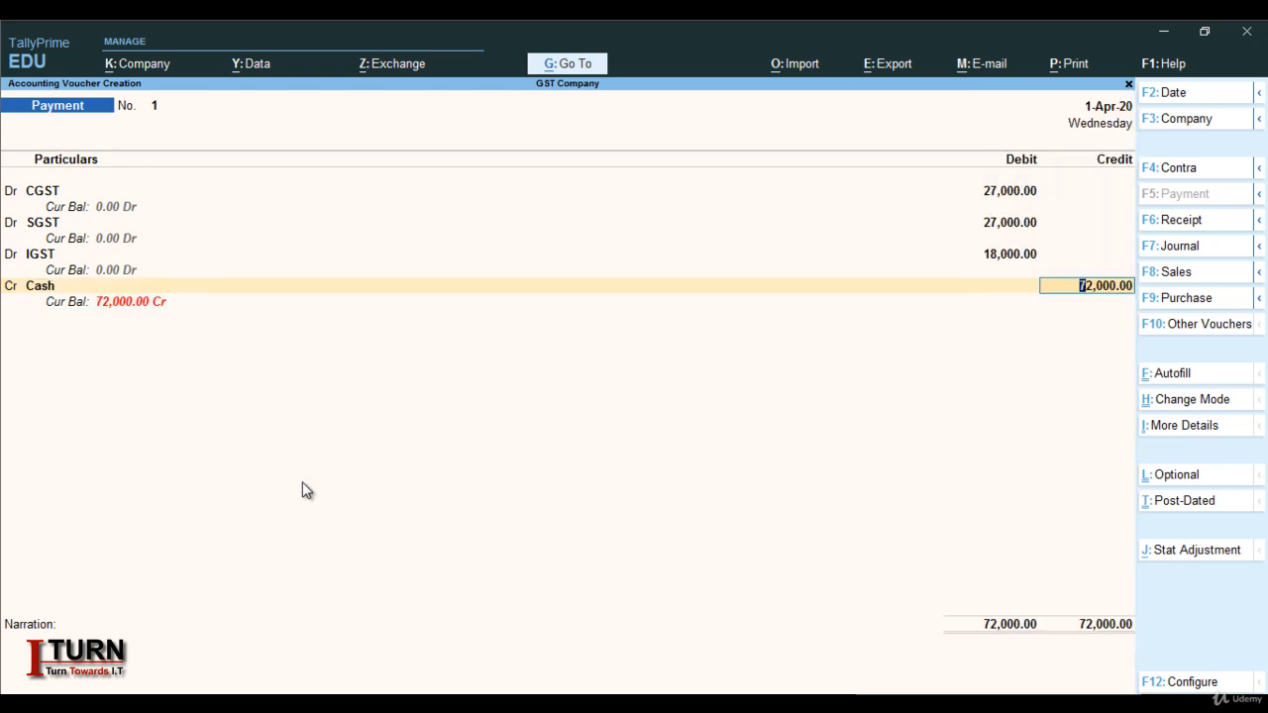
key("Return")
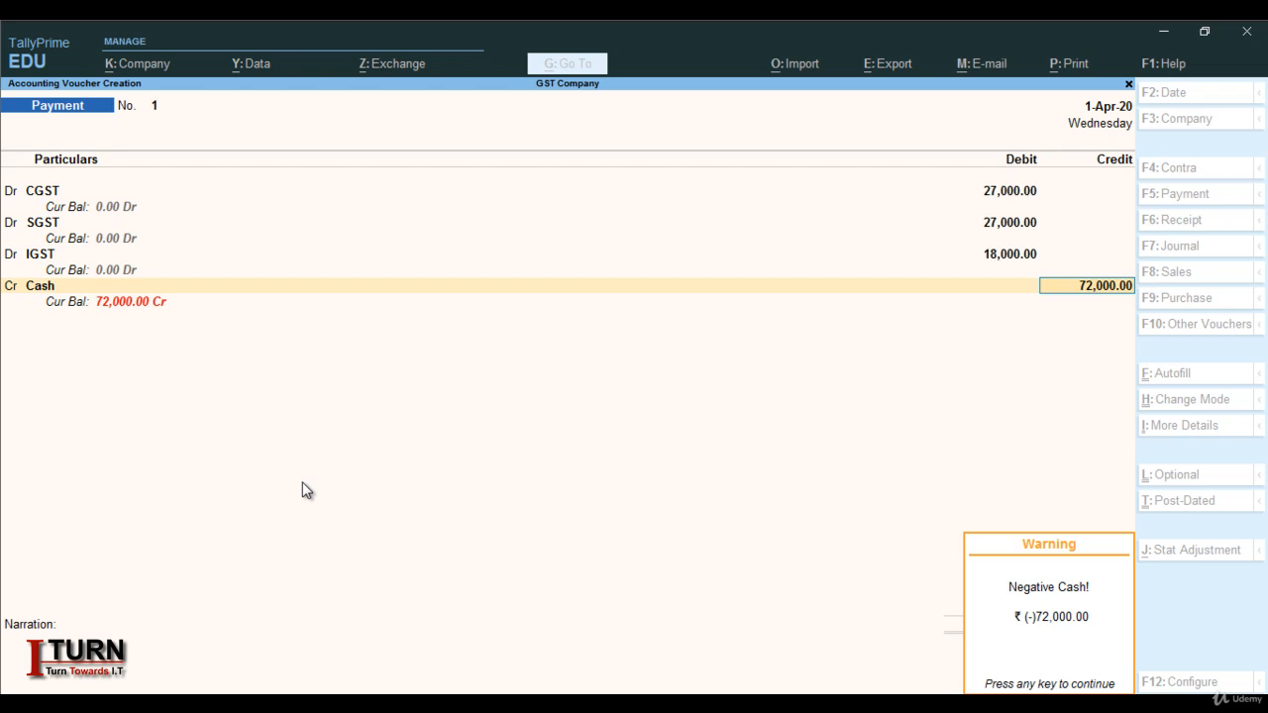
key("Return")
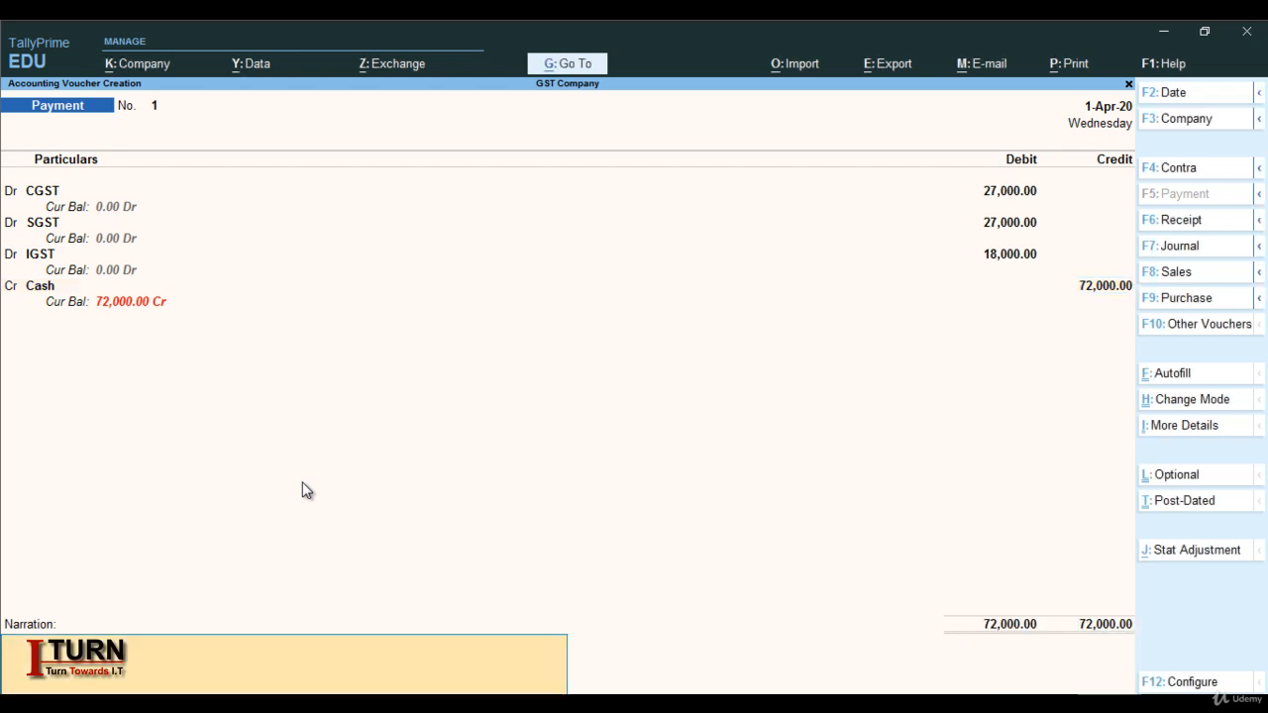
key("Return")
key("Return")
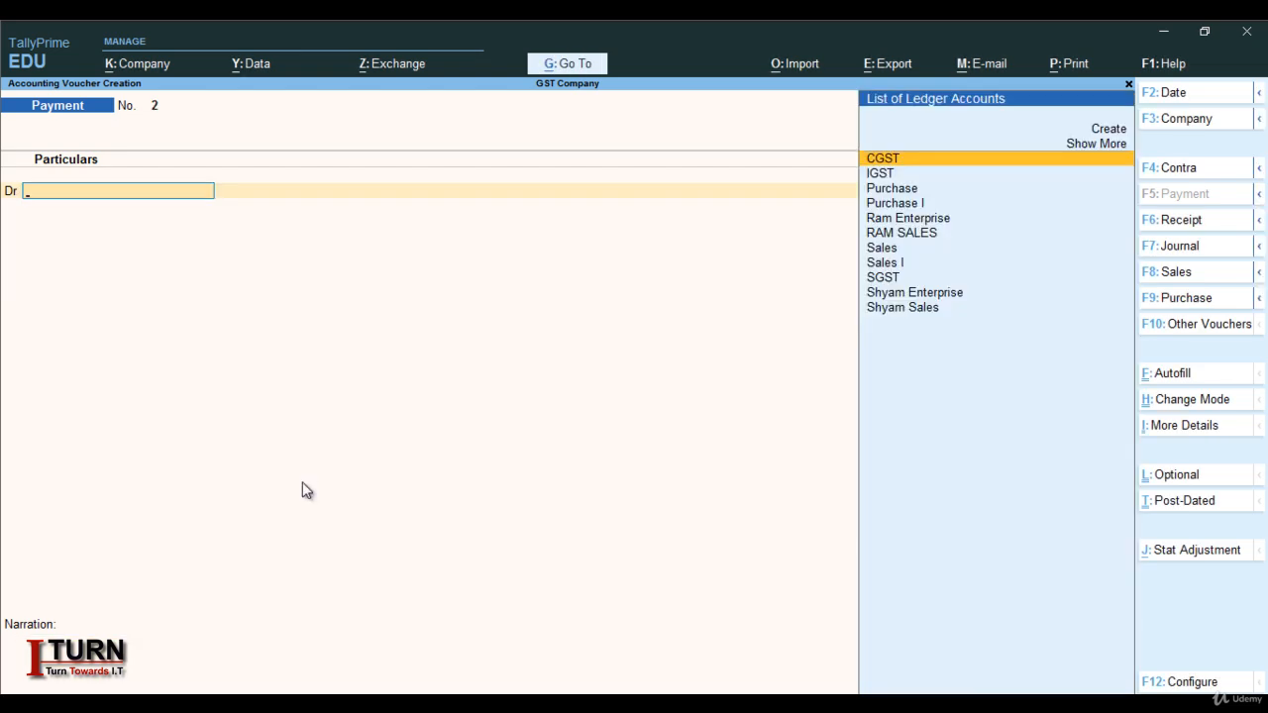